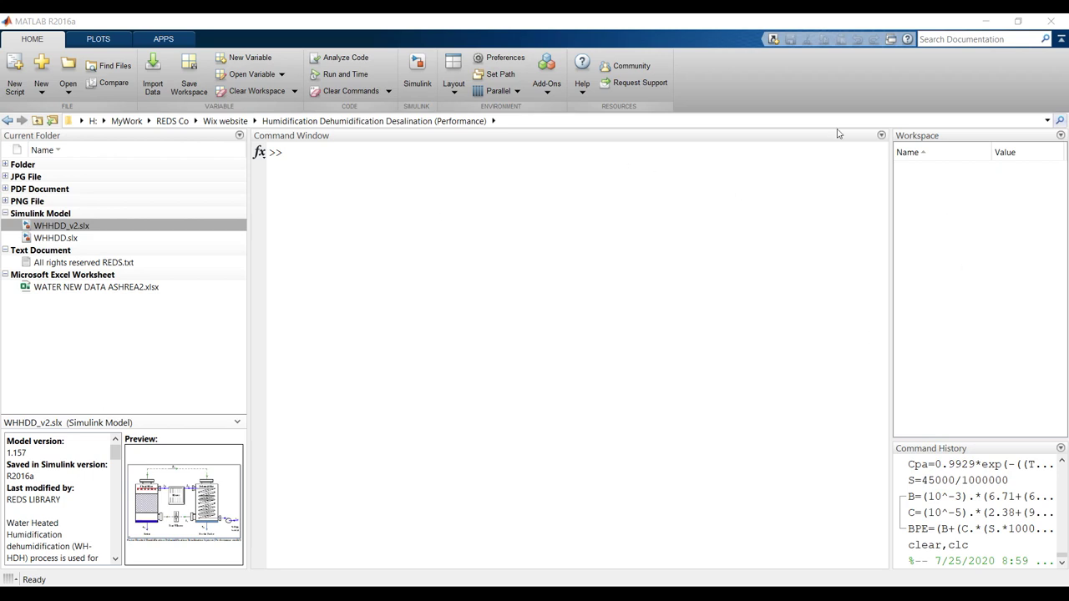
Check the recently visited folders and the folder path, leaving the current folder unchanged
{"action": "left_click", "coordinate": [1047, 121]}
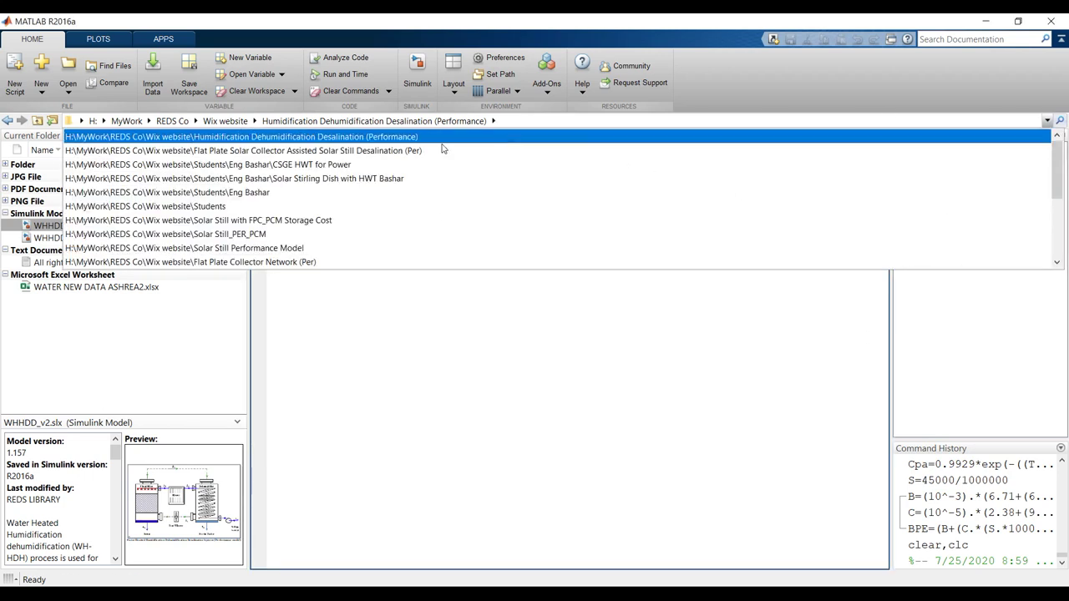
{"action": "left_click", "coordinate": [401, 409]}
{"action": "left_click", "coordinate": [547, 123]}
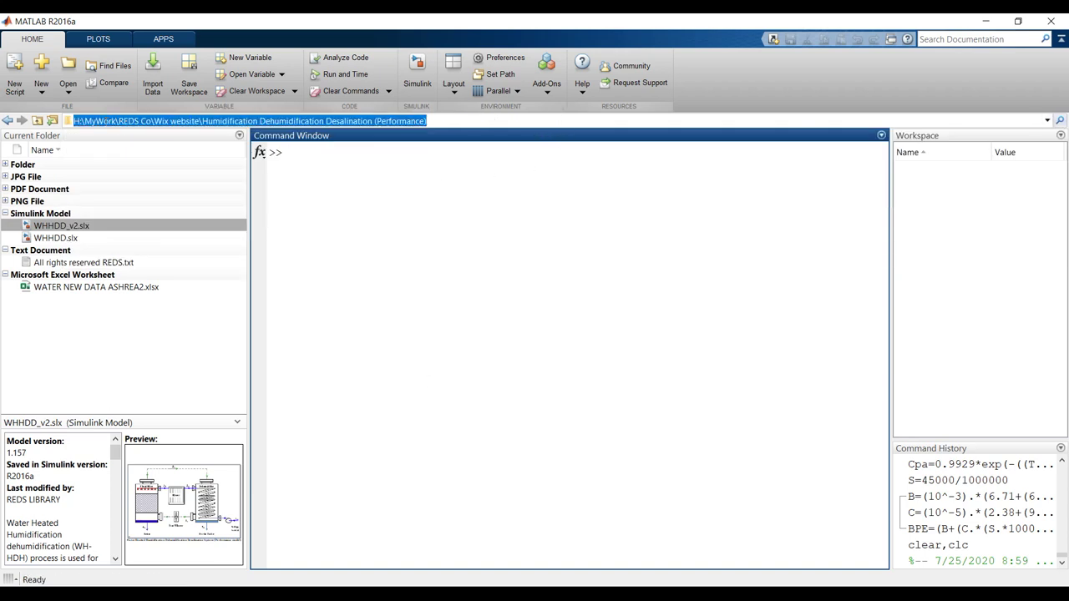
{"action": "left_click", "coordinate": [385, 241]}
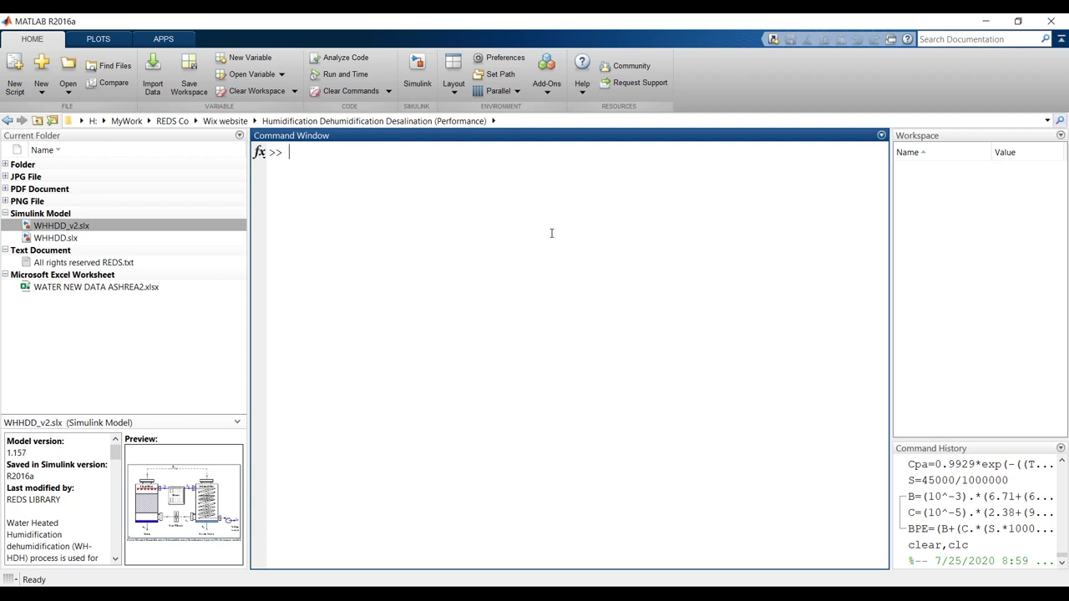
Browse the REDS Co and Wix website subfolders, staying in the HDH desalination performance folder
{"action": "left_click", "coordinate": [198, 121]}
{"action": "left_click", "coordinate": [255, 121]}
{"action": "scroll", "coordinate": [356, 199], "scroll_direction": "down", "scroll_amount": 3}
{"action": "scroll", "coordinate": [356, 199], "scroll_direction": "down", "scroll_amount": 2}
{"action": "scroll", "coordinate": [356, 200], "scroll_direction": "up", "scroll_amount": 2}
{"action": "scroll", "coordinate": [355, 204], "scroll_direction": "down", "scroll_amount": 8}
{"action": "scroll", "coordinate": [355, 213], "scroll_direction": "down", "scroll_amount": 6}
{"action": "scroll", "coordinate": [355, 213], "scroll_direction": "up", "scroll_amount": 2}
{"action": "scroll", "coordinate": [355, 215], "scroll_direction": "down", "scroll_amount": 1}
{"action": "scroll", "coordinate": [356, 214], "scroll_direction": "down", "scroll_amount": 8}
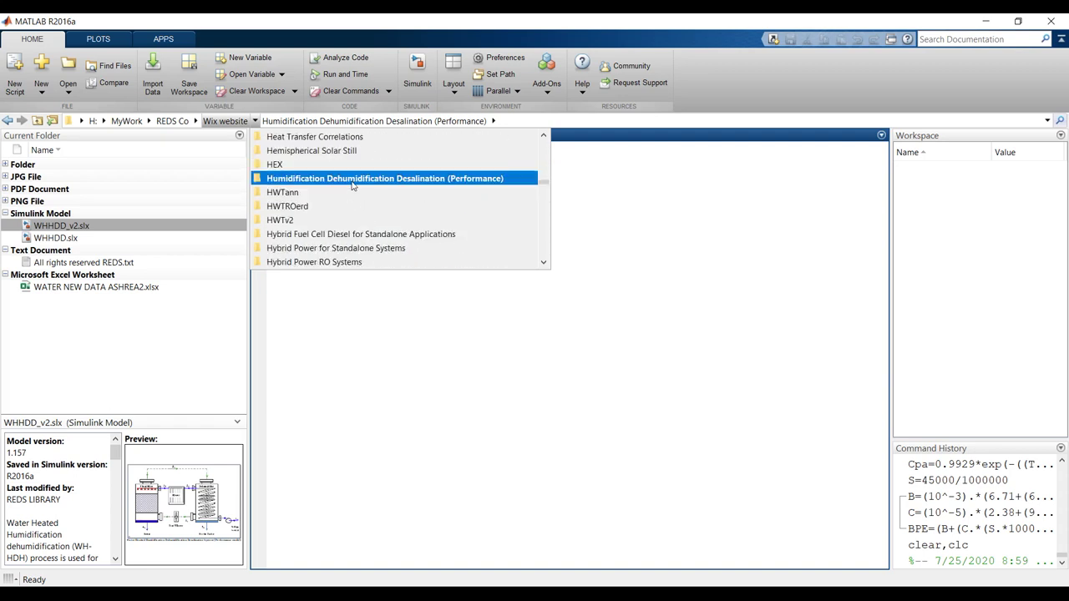
{"action": "left_click", "coordinate": [393, 178]}
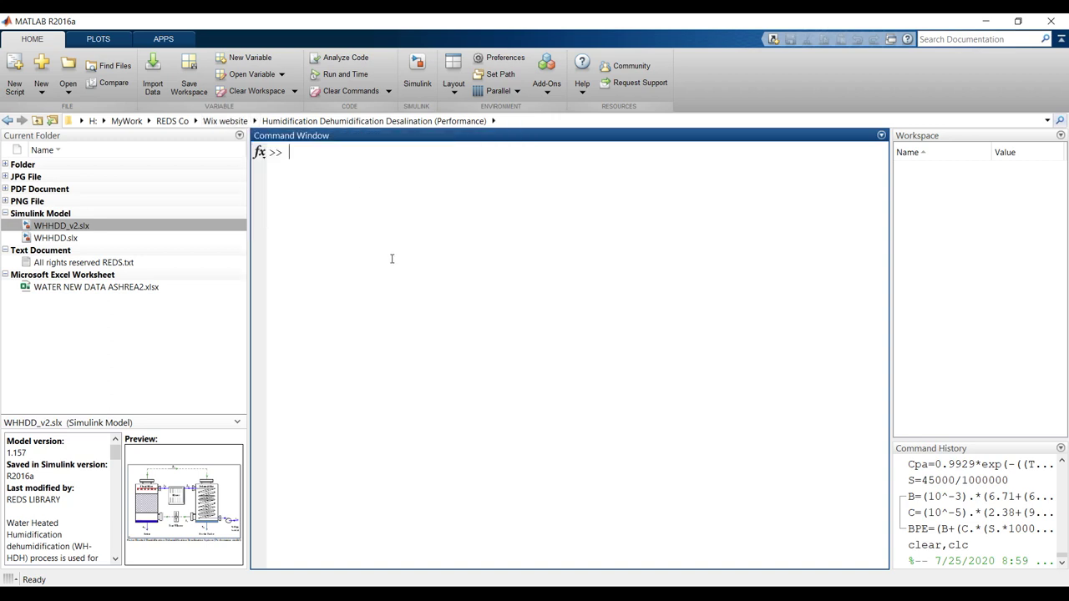
Preview WATER NEW DATA ASHREA2.xlsx, WHHDD.slx and WHHDD_v2.slx, then open WHHDD_v2.slx
{"action": "left_click", "coordinate": [239, 137]}
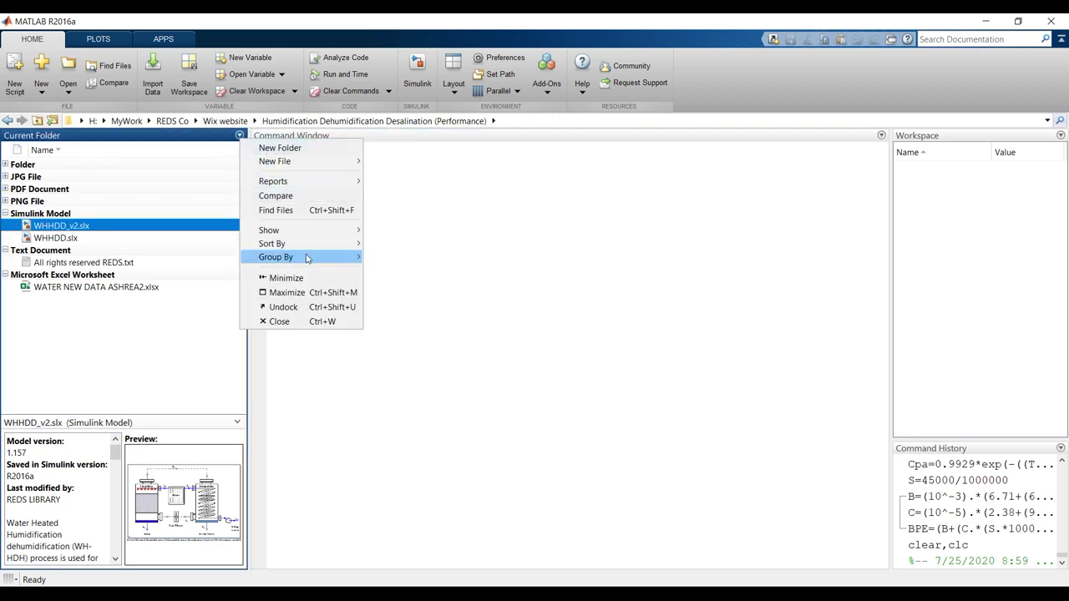
{"action": "mouse_move", "coordinate": [309, 244]}
{"action": "left_click", "coordinate": [142, 352]}
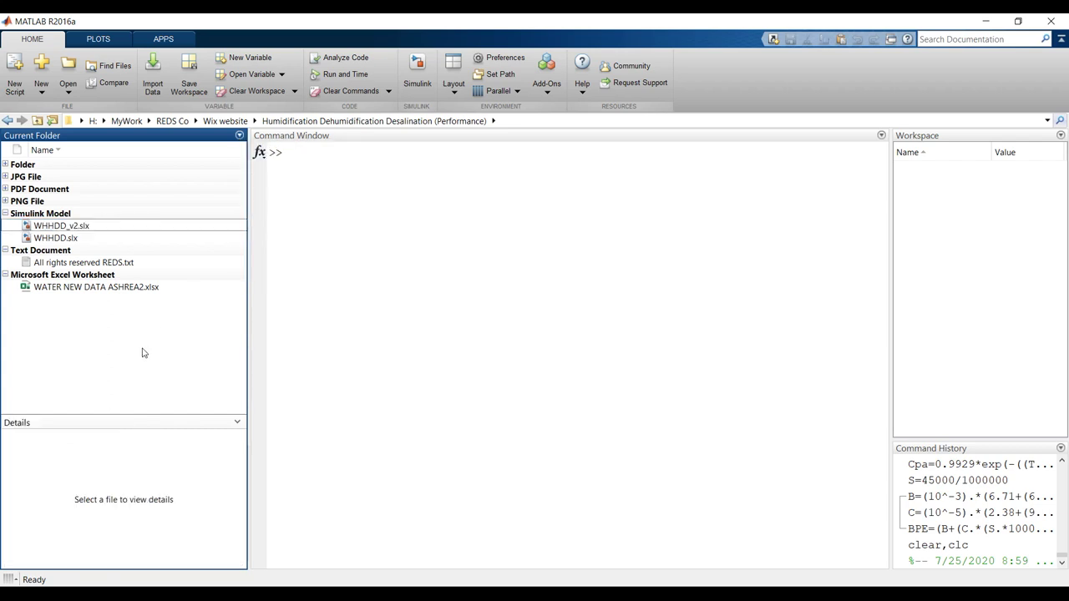
{"action": "left_click", "coordinate": [50, 289]}
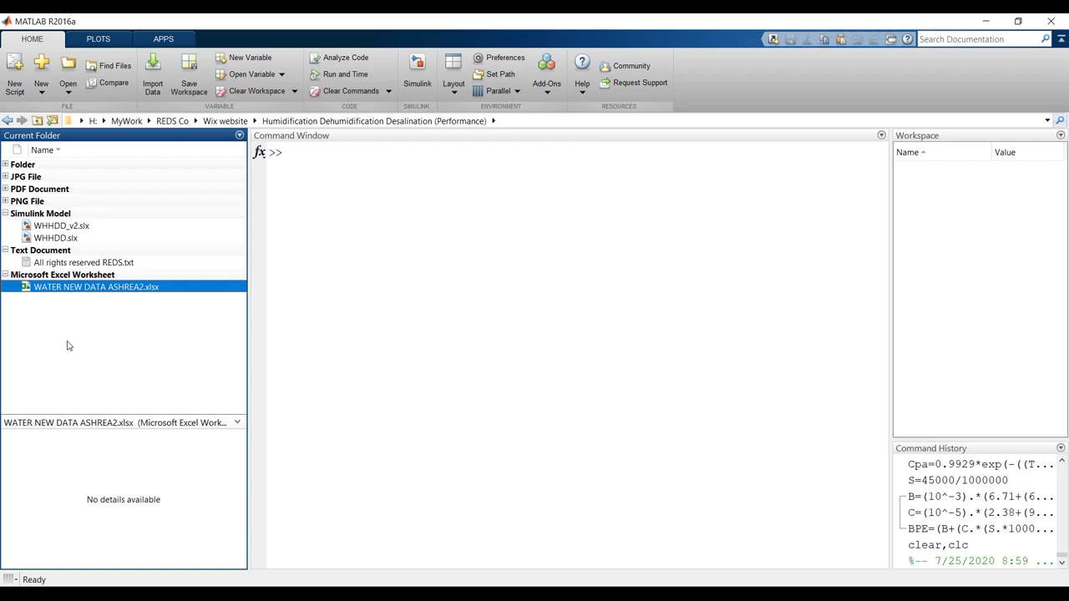
{"action": "left_click", "coordinate": [50, 239]}
{"action": "left_click", "coordinate": [53, 227]}
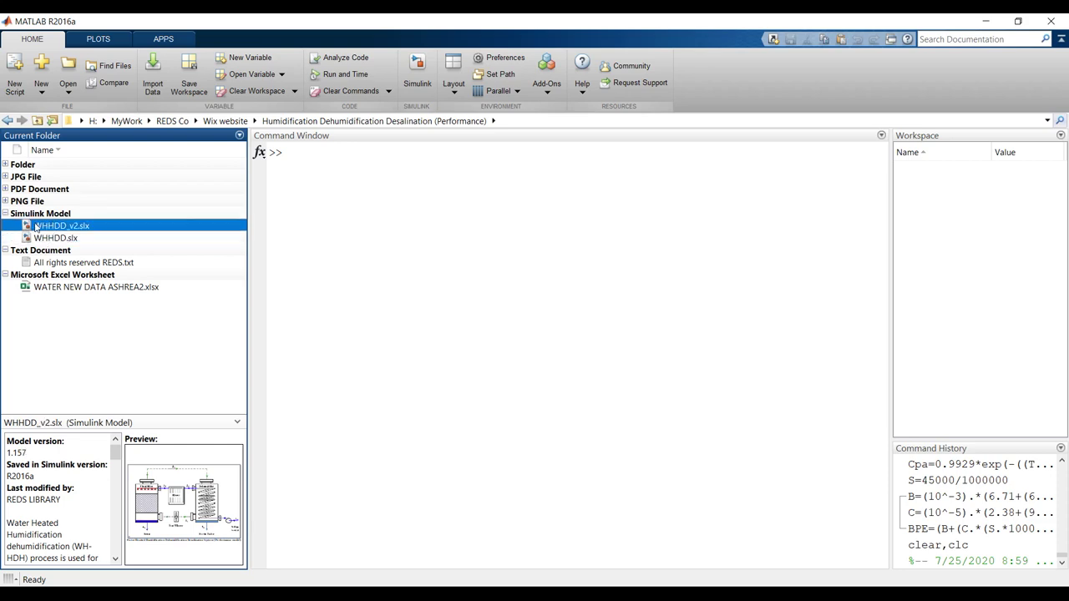
{"action": "double_click", "coordinate": [36, 227]}
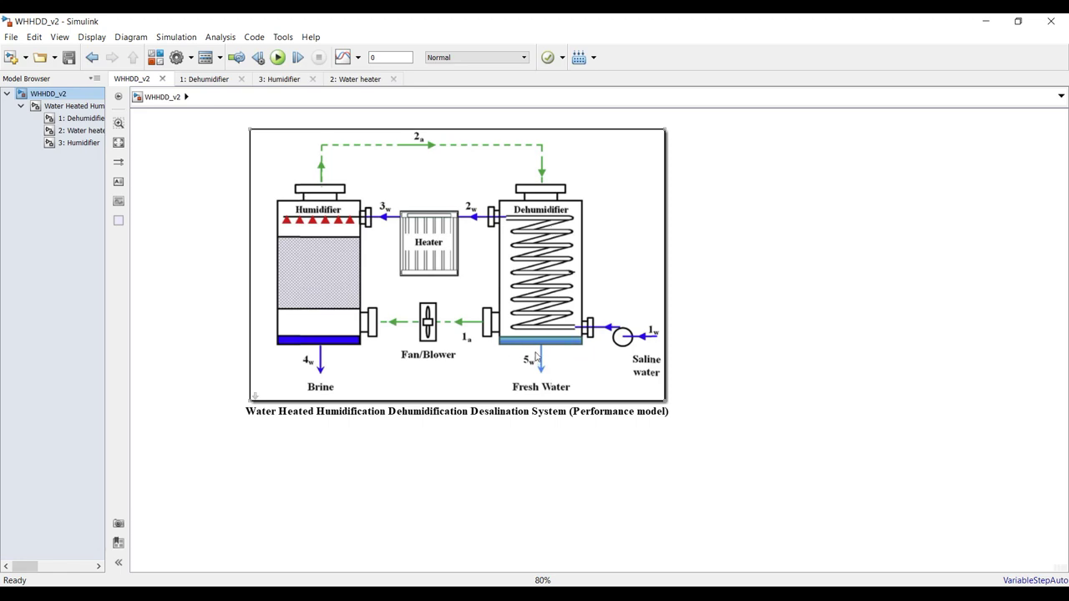
Fit the diagram, view the top block's description, then open the desalination subsystem fitted to view
{"action": "scroll", "coordinate": [537, 359], "scroll_direction": "up", "scroll_amount": 4}
{"action": "scroll", "coordinate": [485, 405], "scroll_direction": "down", "scroll_amount": 1}
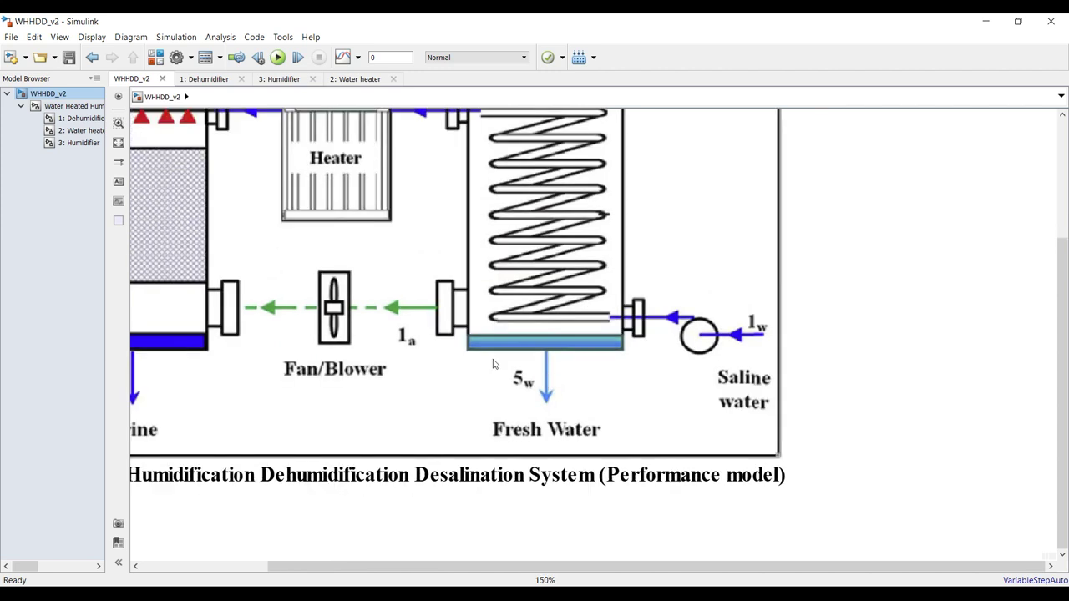
{"action": "left_click", "coordinate": [118, 142]}
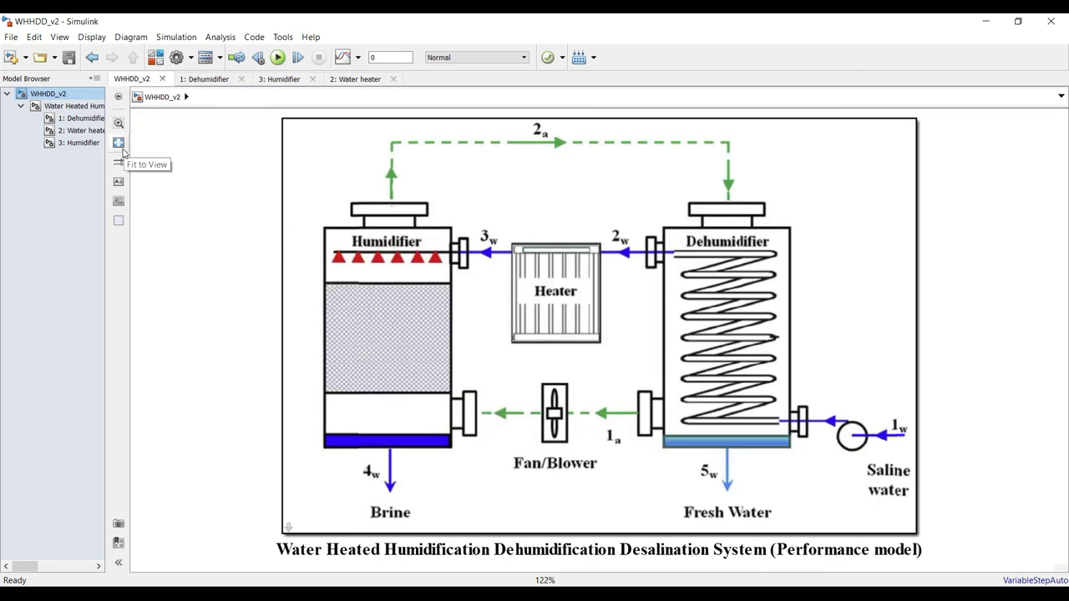
{"action": "scroll", "coordinate": [163, 159], "scroll_direction": "down", "scroll_amount": 2}
{"action": "double_click", "coordinate": [249, 165]}
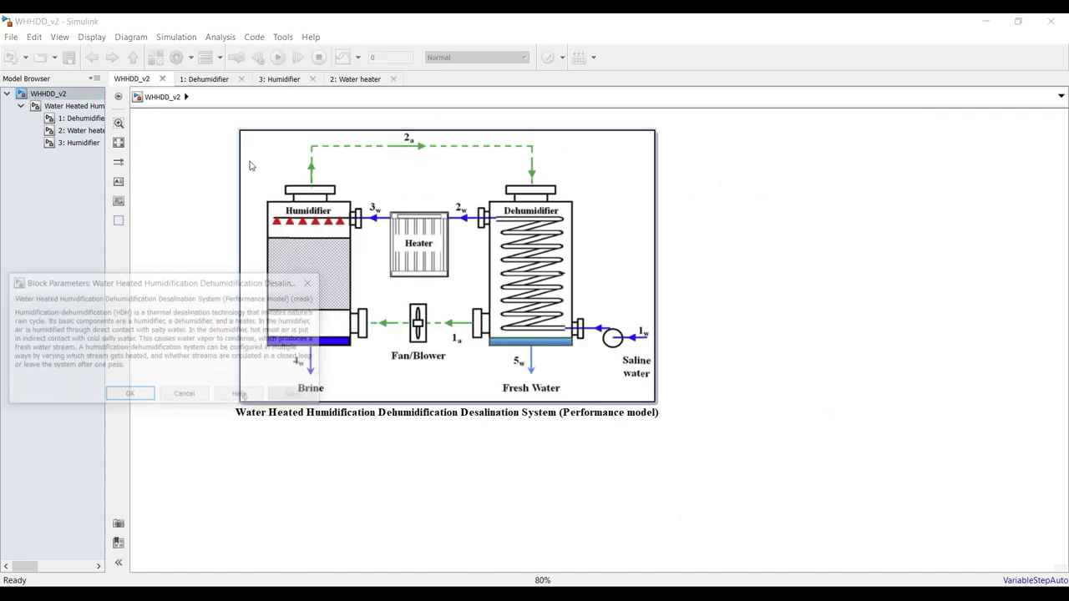
{"action": "left_click", "coordinate": [129, 396]}
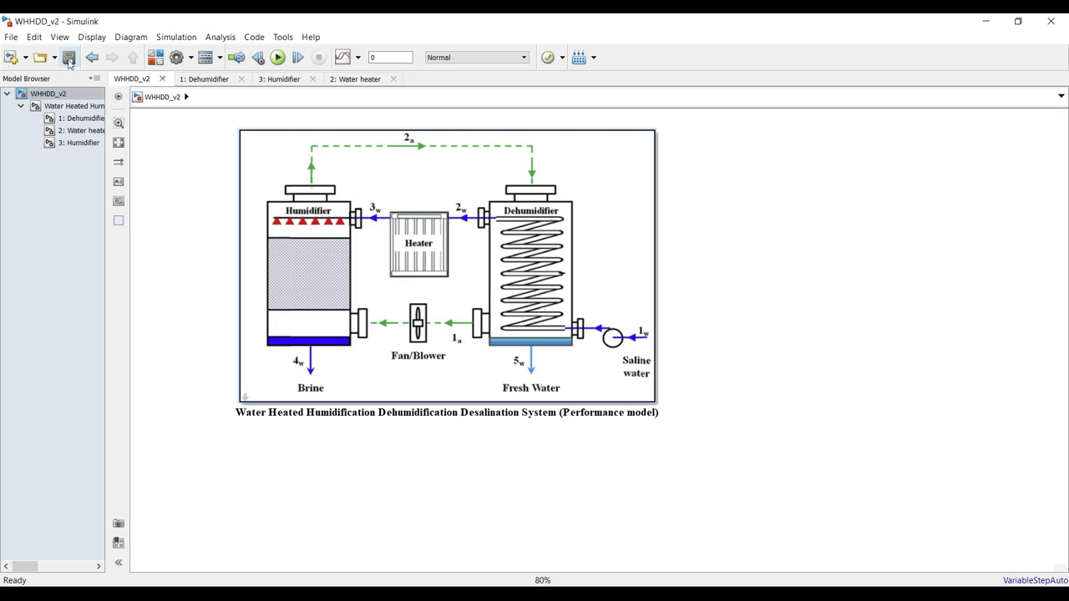
{"action": "left_click", "coordinate": [74, 108]}
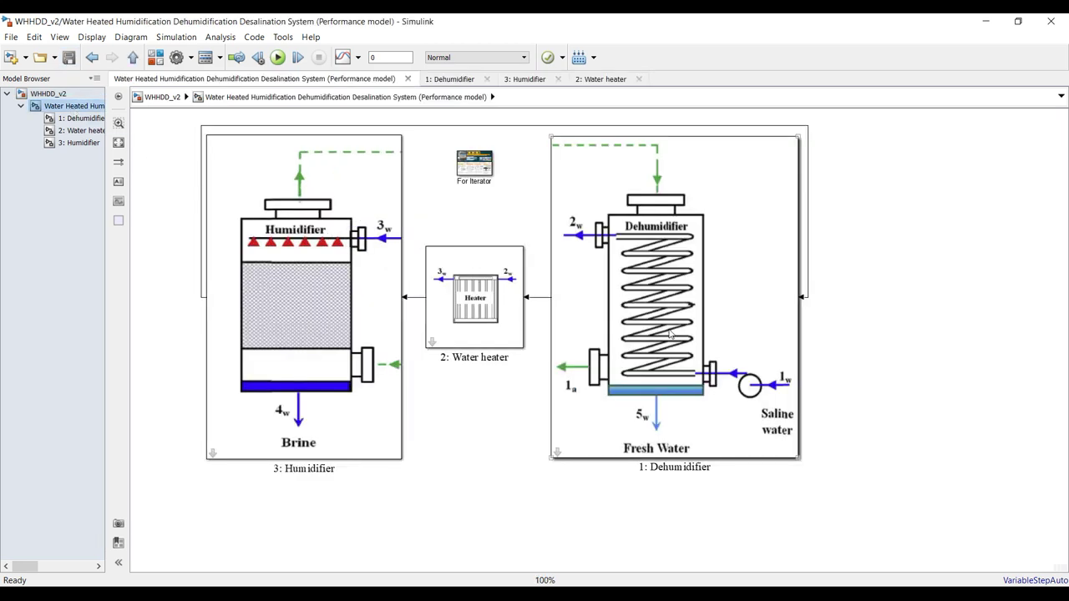
{"action": "left_click", "coordinate": [118, 142]}
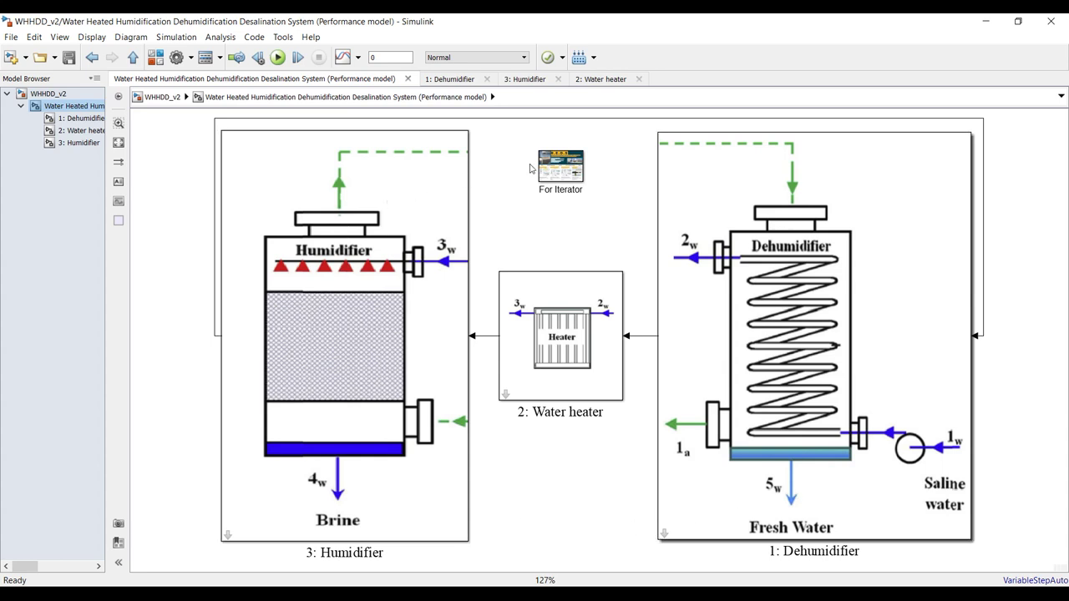
Select the Humidifier block and feedback line, ending with only 1: Dehumidifier selected
{"action": "left_click", "coordinate": [395, 541]}
{"action": "left_click", "coordinate": [213, 311]}
{"action": "left_click", "coordinate": [214, 311]}
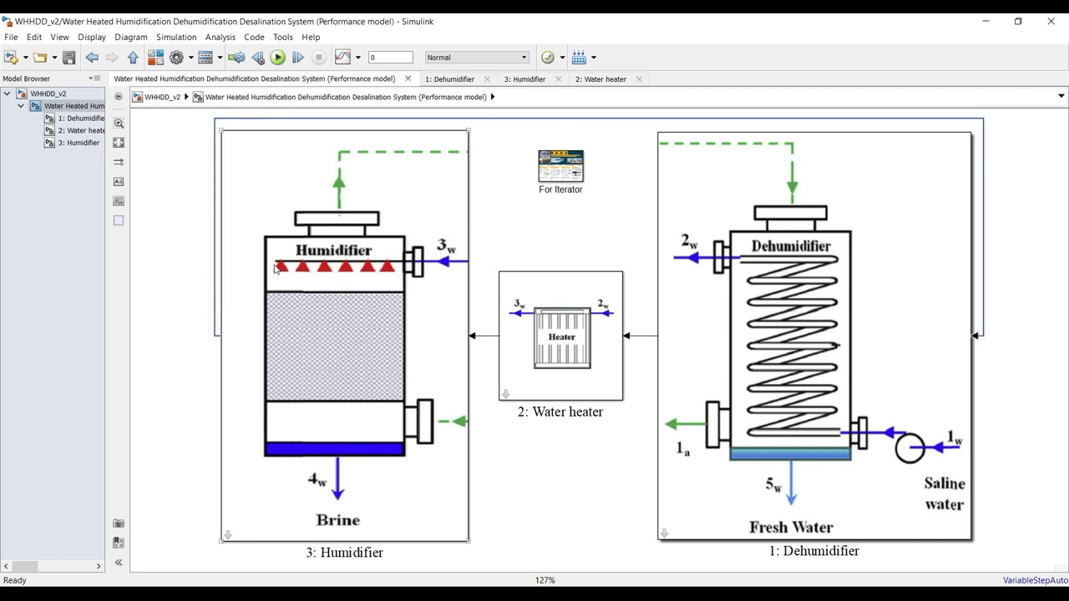
{"action": "left_click", "coordinate": [417, 198]}
{"action": "scroll", "coordinate": [200, 153], "scroll_direction": "down", "scroll_amount": 2}
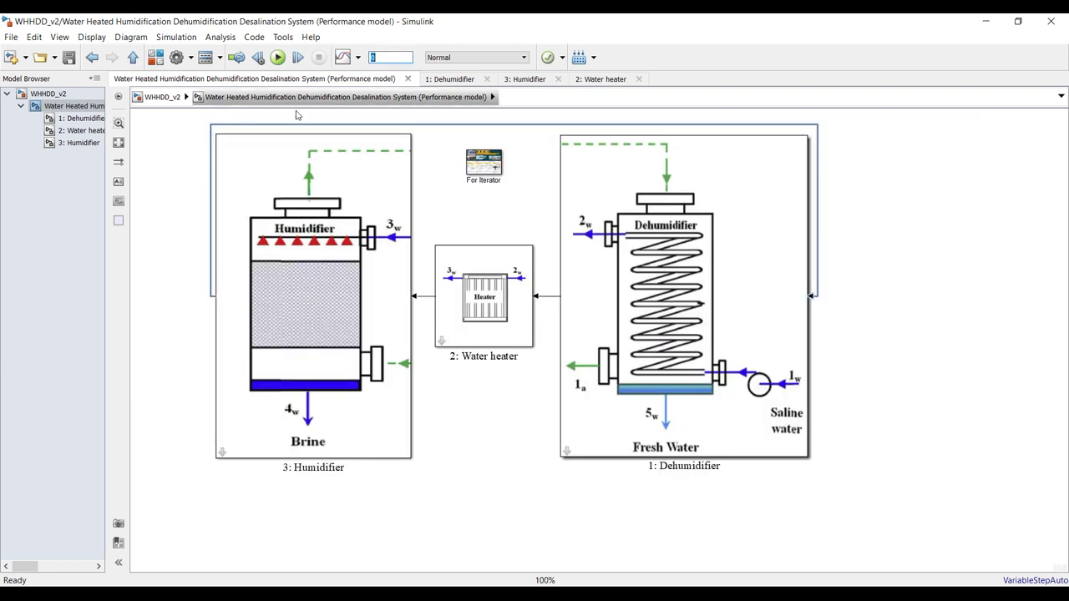
{"action": "left_click", "coordinate": [776, 206]}
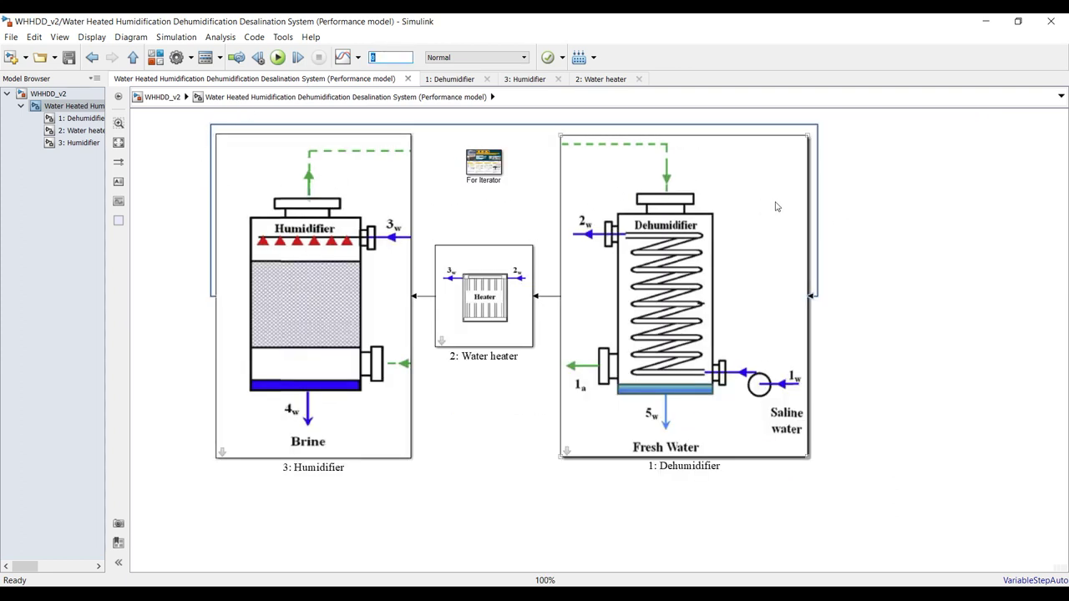
{"action": "left_click", "coordinate": [709, 162]}
Slide the Dehumidifier's mass flow rate to 1.001 kg/s and salinity to 41000 ppm, then OK
{"action": "double_click", "coordinate": [709, 161]}
{"action": "left_click_drag", "start_coordinate": [516, 269], "coordinate": [794, 139]}
{"action": "double_click", "coordinate": [585, 243]}
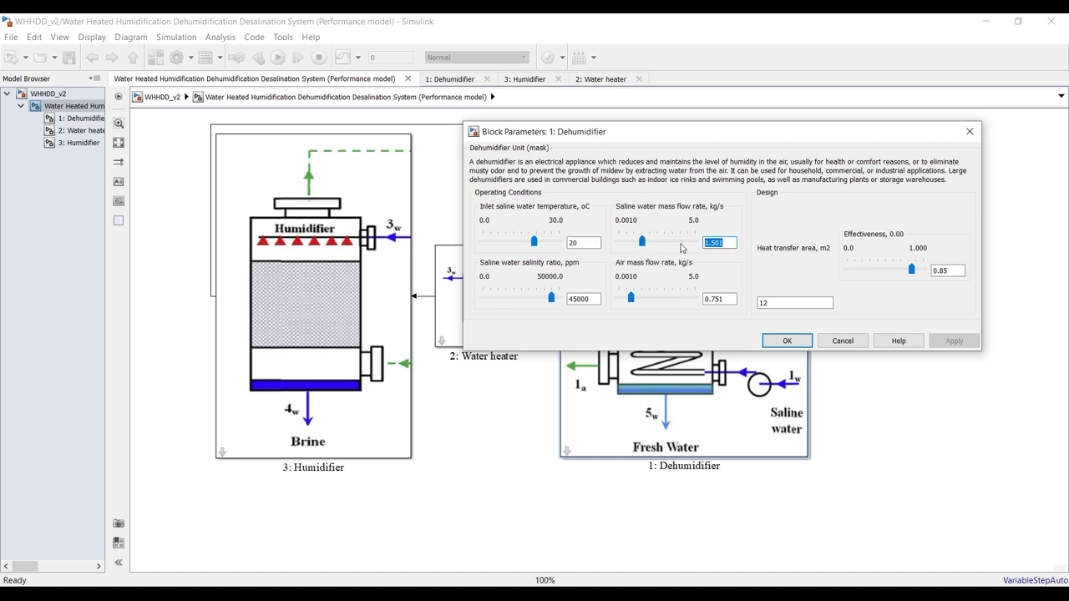
{"action": "mouse_move", "coordinate": [645, 245]}
{"action": "left_mouse_down"}
{"action": "mouse_move", "coordinate": [659, 249]}
{"action": "mouse_move", "coordinate": [637, 249]}
{"action": "left_mouse_up"}
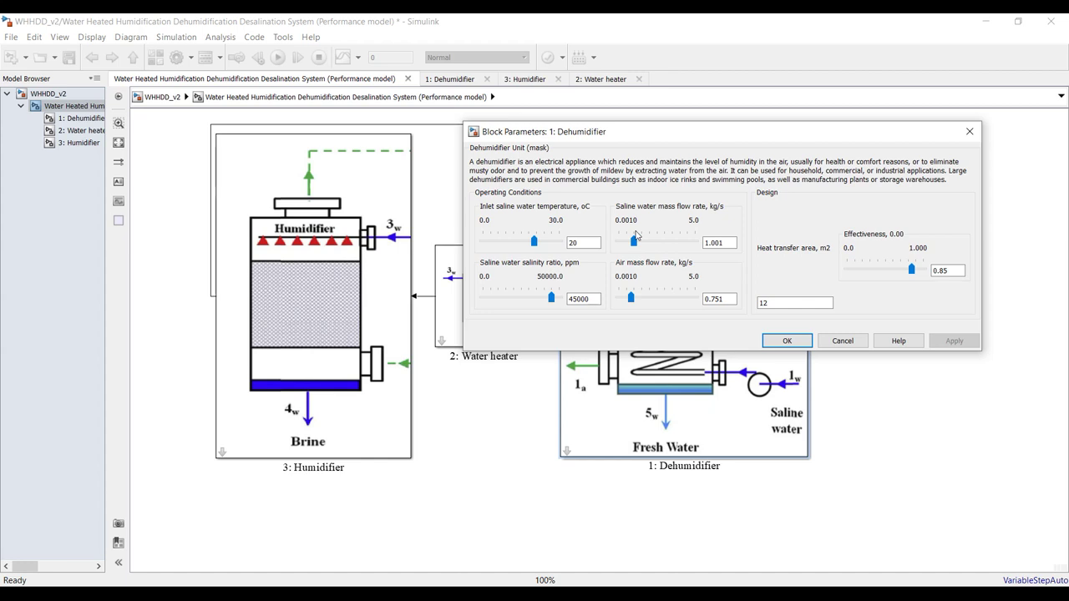
{"action": "left_click", "coordinate": [578, 299]}
{"action": "double_click", "coordinate": [592, 302]}
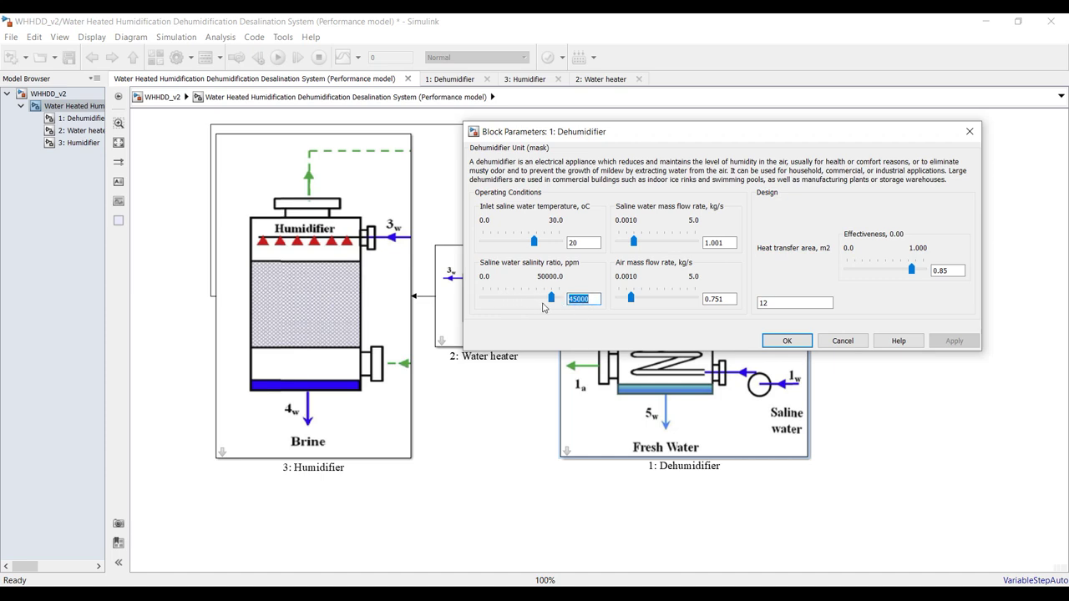
{"action": "left_click_drag", "start_coordinate": [551, 299], "coordinate": [546, 299]}
{"action": "left_click_drag", "start_coordinate": [735, 301], "coordinate": [704, 300]}
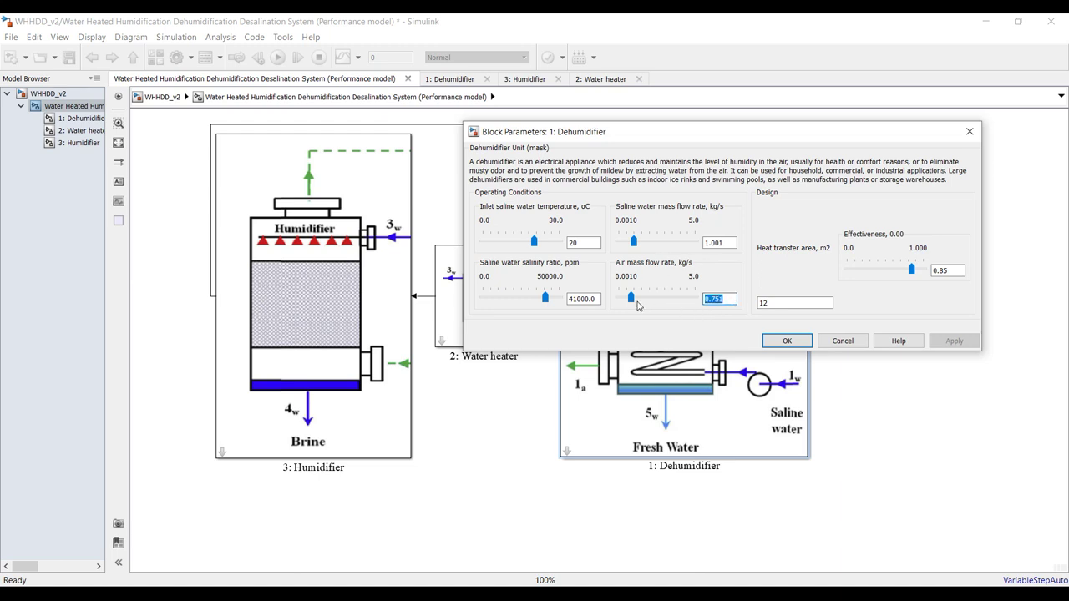
{"action": "double_click", "coordinate": [763, 302]}
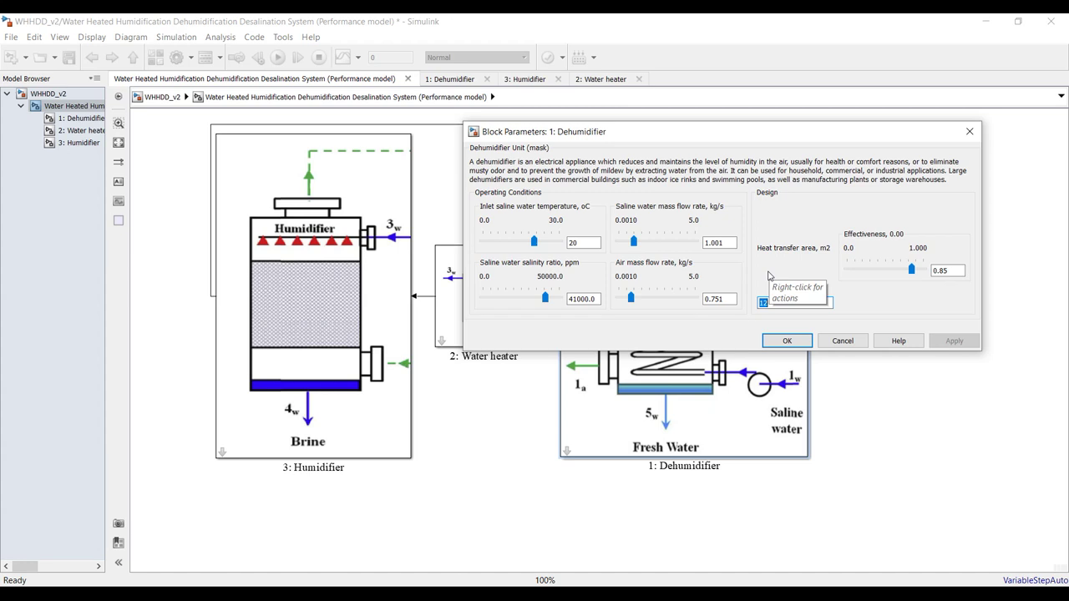
{"action": "left_click", "coordinate": [913, 269]}
{"action": "double_click", "coordinate": [951, 270]}
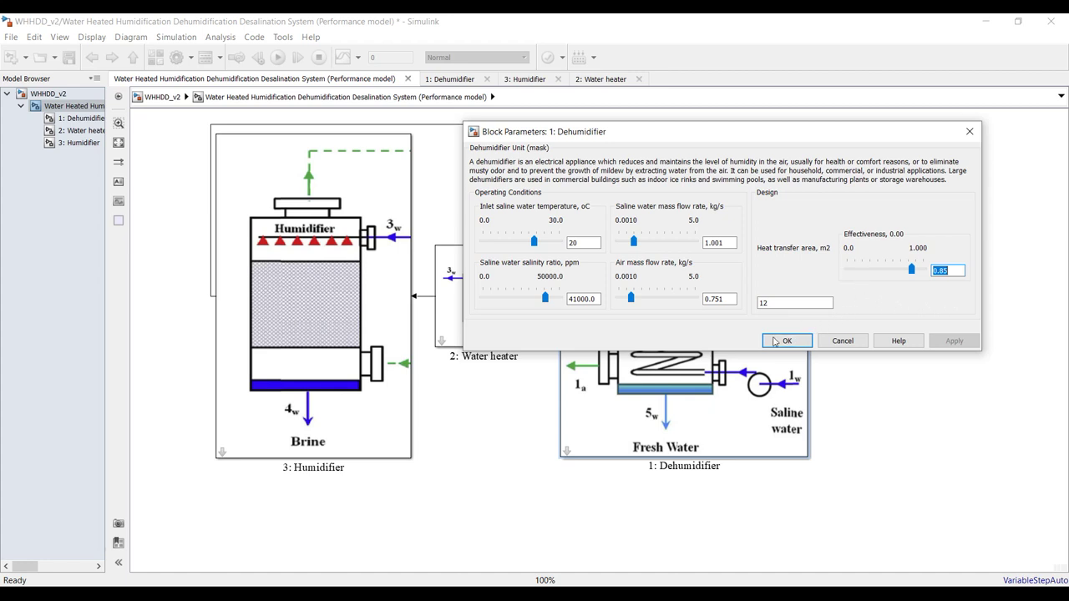
{"action": "left_click", "coordinate": [802, 341]}
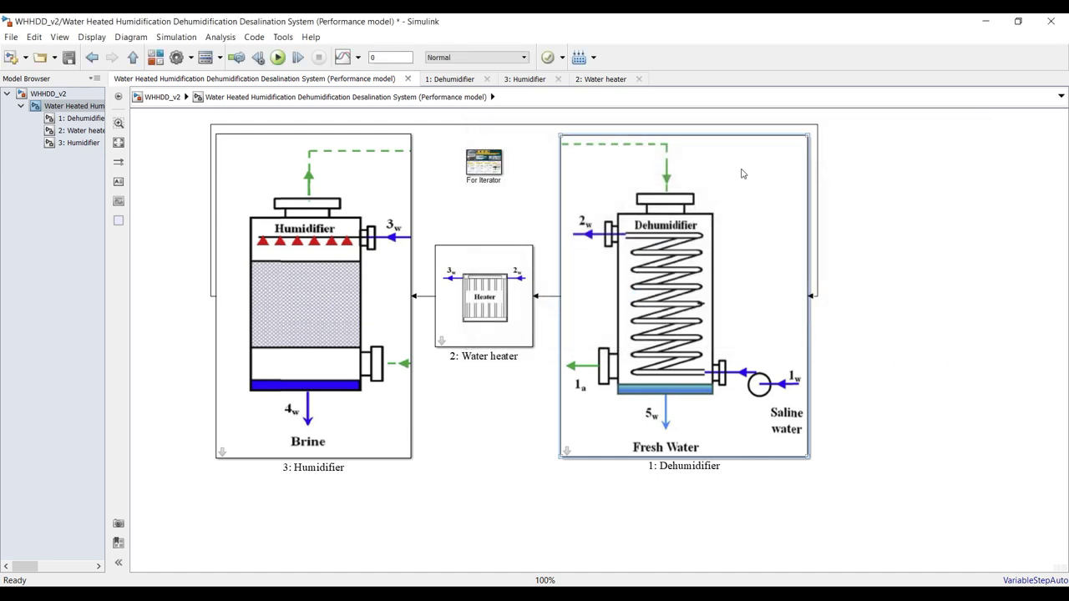
In the Dehumidifier's Mask Editor, comment out the image('dh2.png') icon command and apply
{"action": "right_click", "coordinate": [741, 173]}
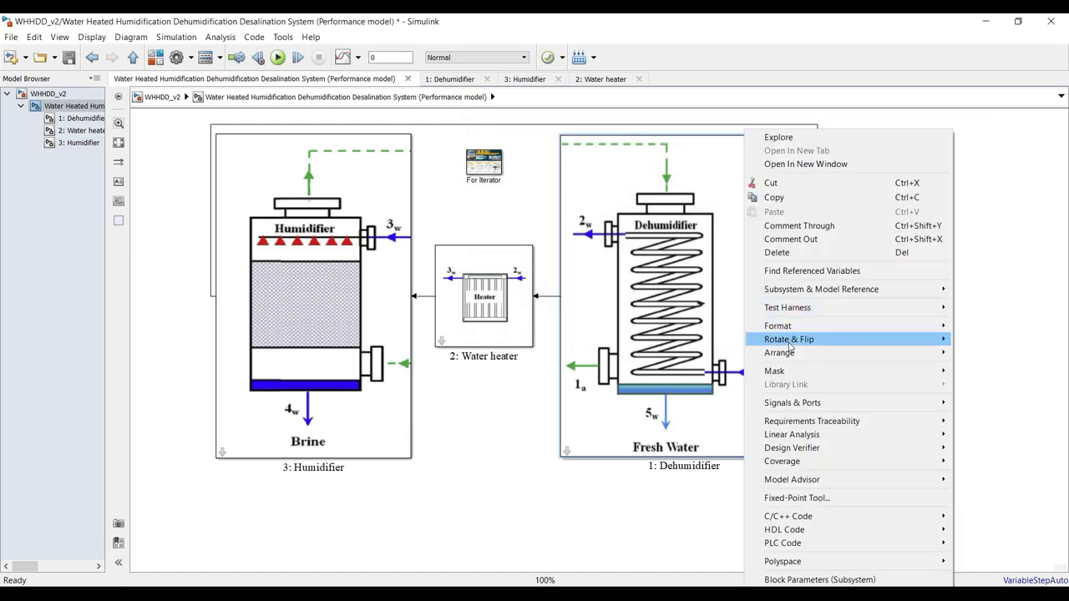
{"action": "mouse_move", "coordinate": [809, 377]}
{"action": "left_click", "coordinate": [697, 378]}
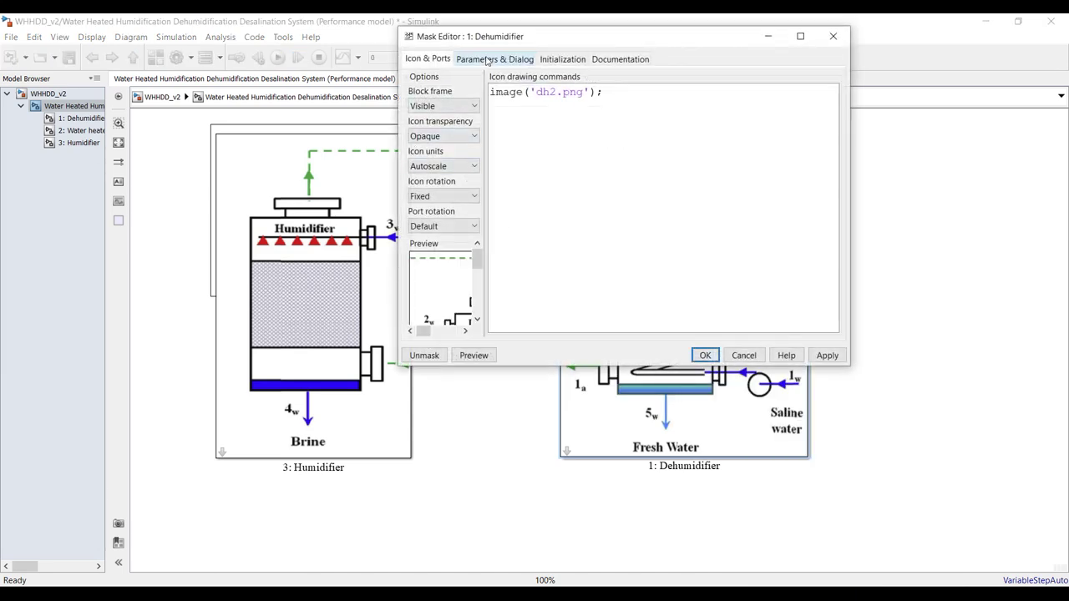
{"action": "left_click", "coordinate": [489, 60]}
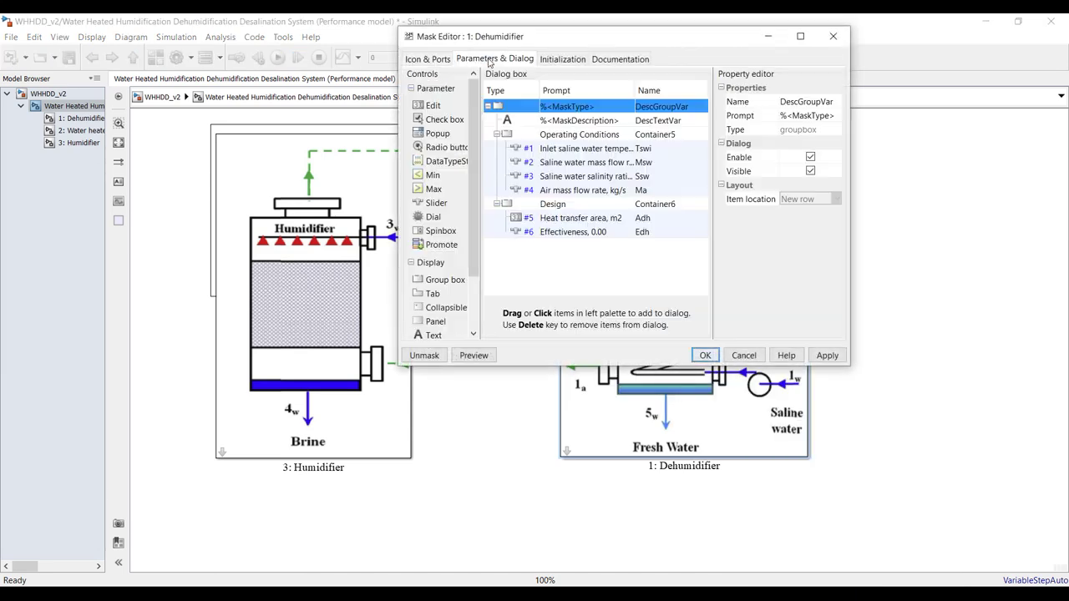
{"action": "left_click", "coordinate": [436, 60]}
{"action": "left_click", "coordinate": [492, 92]}
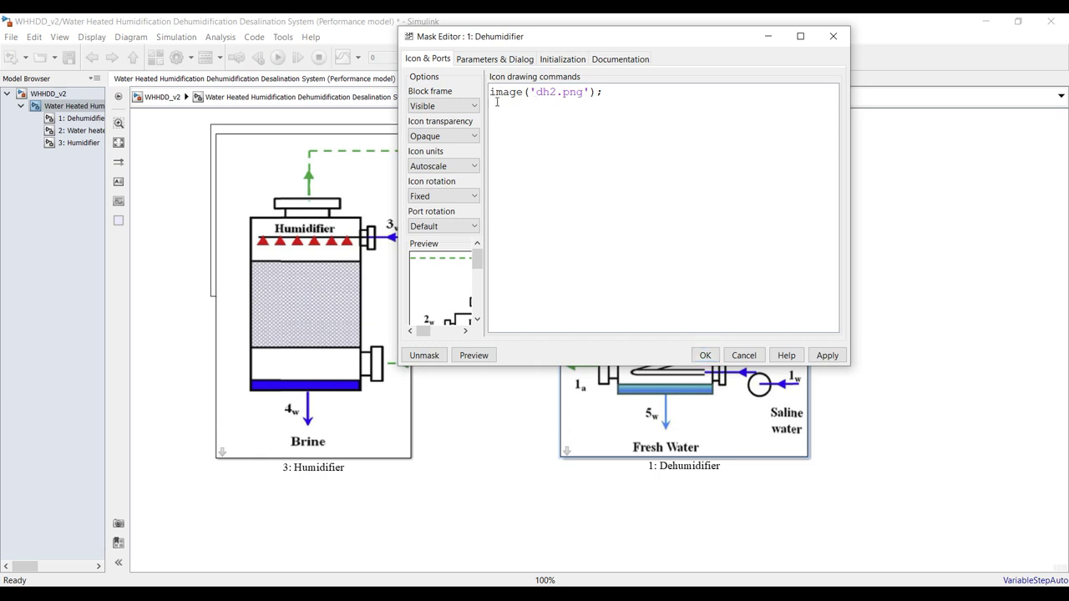
{"action": "type", "text": "%"}
{"action": "left_click", "coordinate": [823, 357]}
Delete the leading % so the icon command reads image('dh2.png'); again
{"action": "left_click_drag", "start_coordinate": [706, 38], "coordinate": [739, 105]}
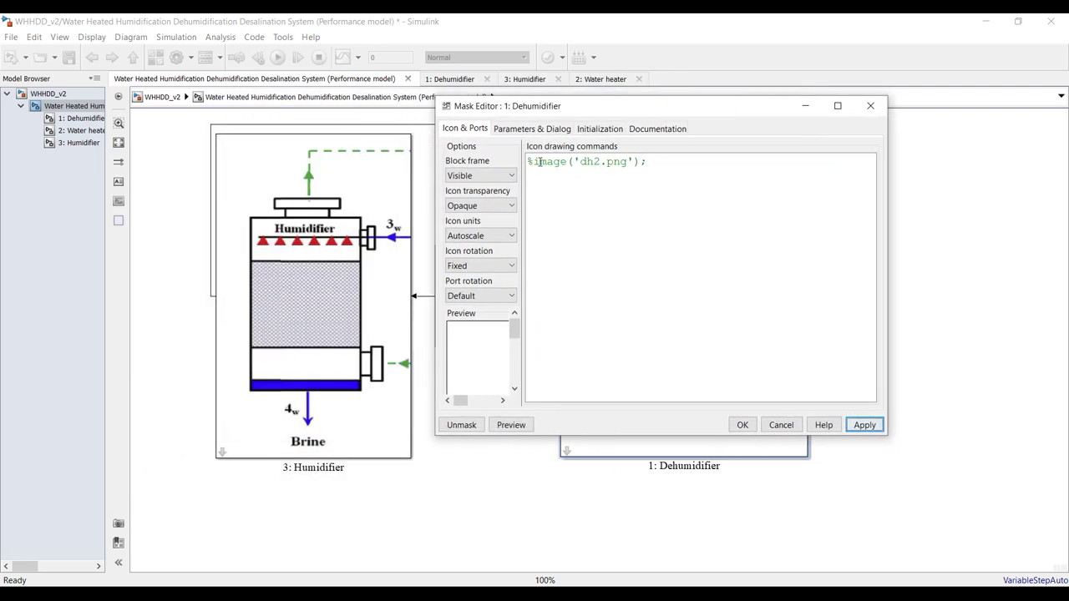
{"action": "double_click", "coordinate": [590, 161]}
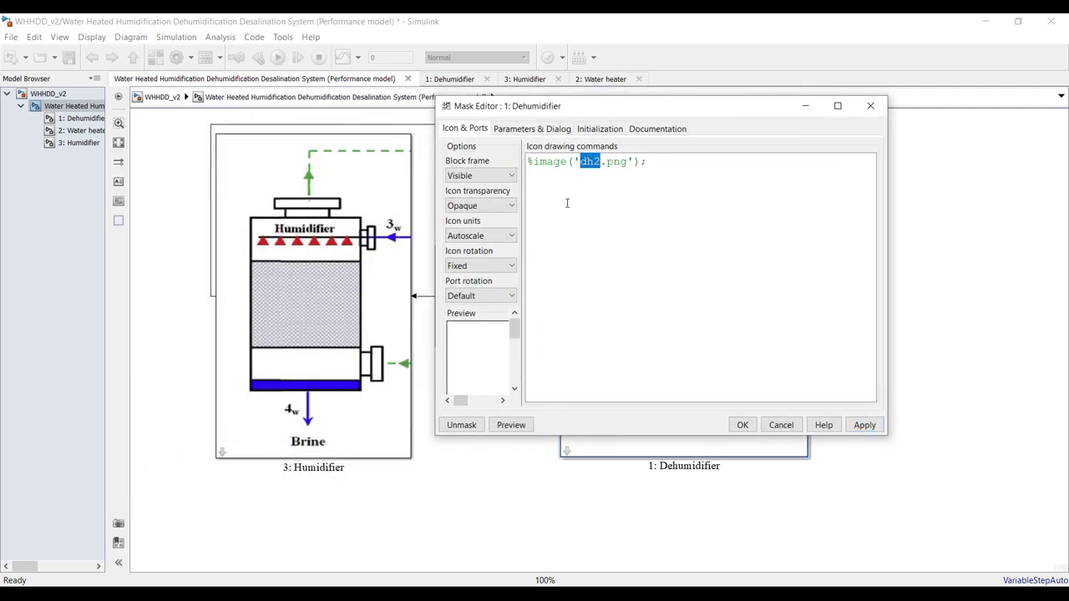
{"action": "left_click", "coordinate": [559, 172]}
{"action": "key", "text": "BackSpace"}
Apply the icon, then select the Msw parameter in the maximized Parameters & Dialog view
{"action": "left_click", "coordinate": [864, 425]}
{"action": "left_click_drag", "start_coordinate": [774, 119], "coordinate": [805, 131]}
{"action": "left_click", "coordinate": [594, 146]}
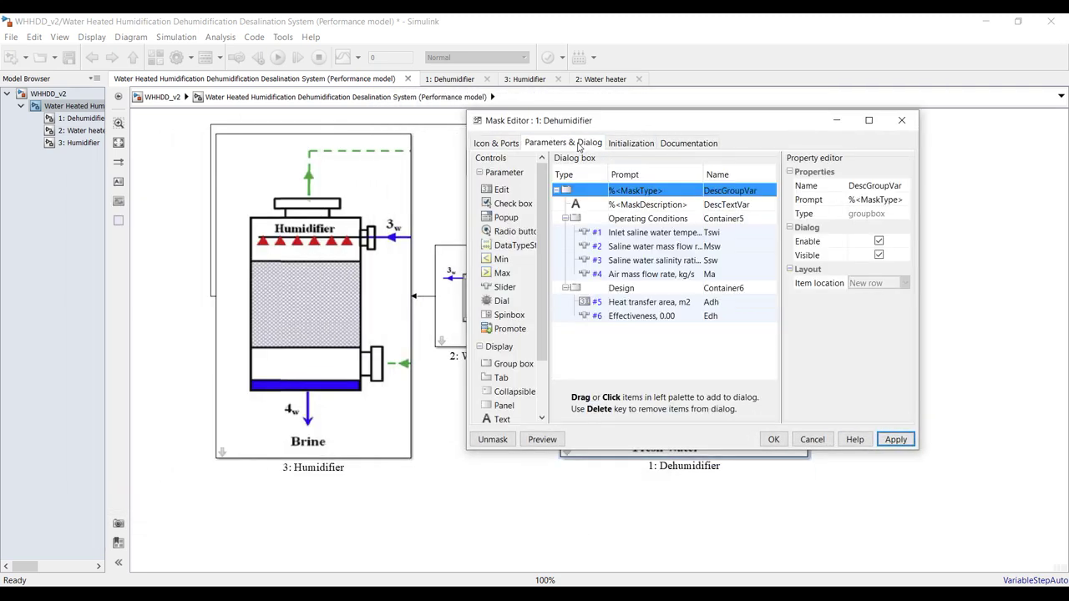
{"action": "left_click", "coordinate": [577, 265]}
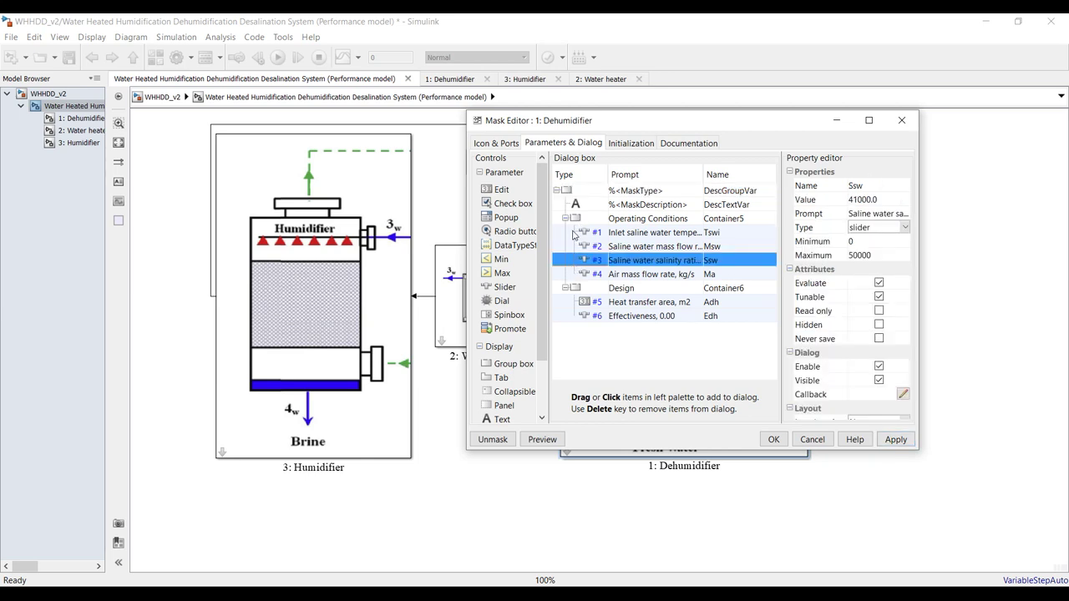
{"action": "left_click", "coordinate": [575, 247]}
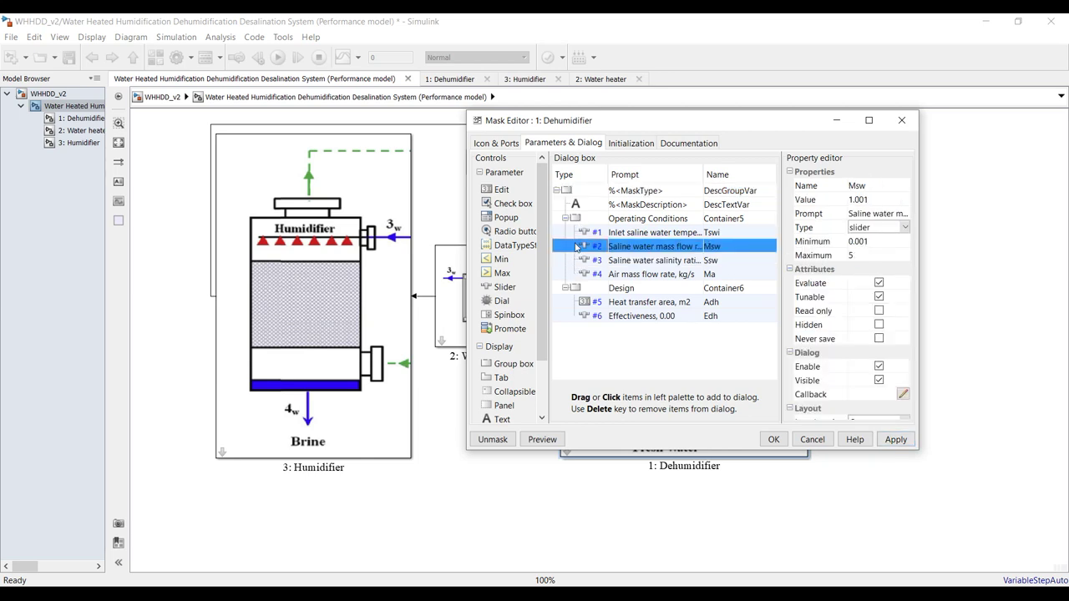
{"action": "left_click", "coordinate": [869, 120]}
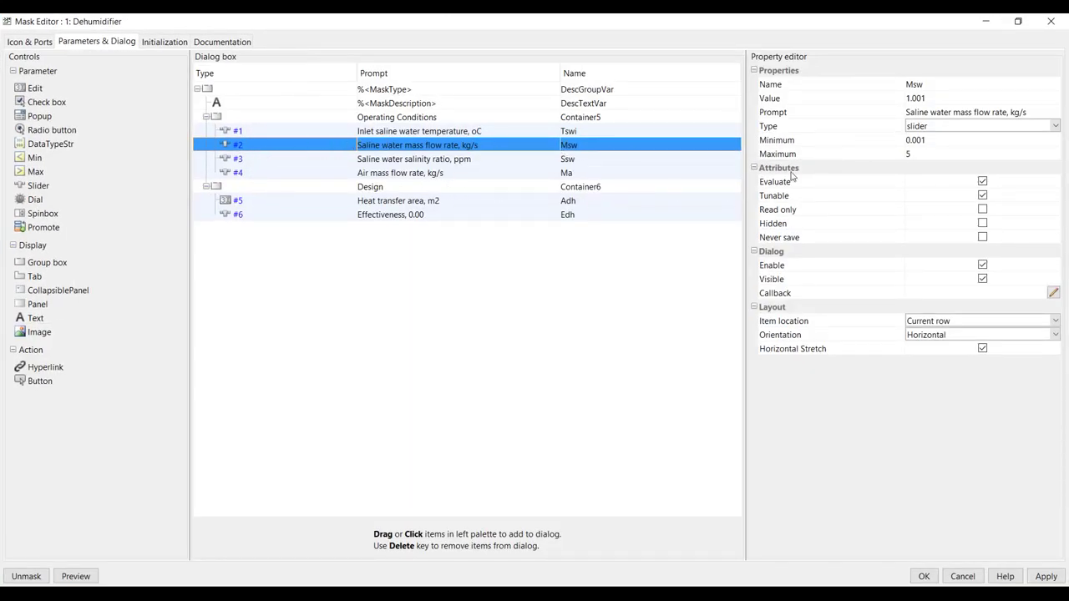
Change Msw's type from slider to edit, apply, and dismiss the Range warning
{"action": "left_click", "coordinate": [935, 139]}
{"action": "left_click", "coordinate": [935, 153]}
{"action": "left_click", "coordinate": [932, 141]}
{"action": "left_click", "coordinate": [921, 155]}
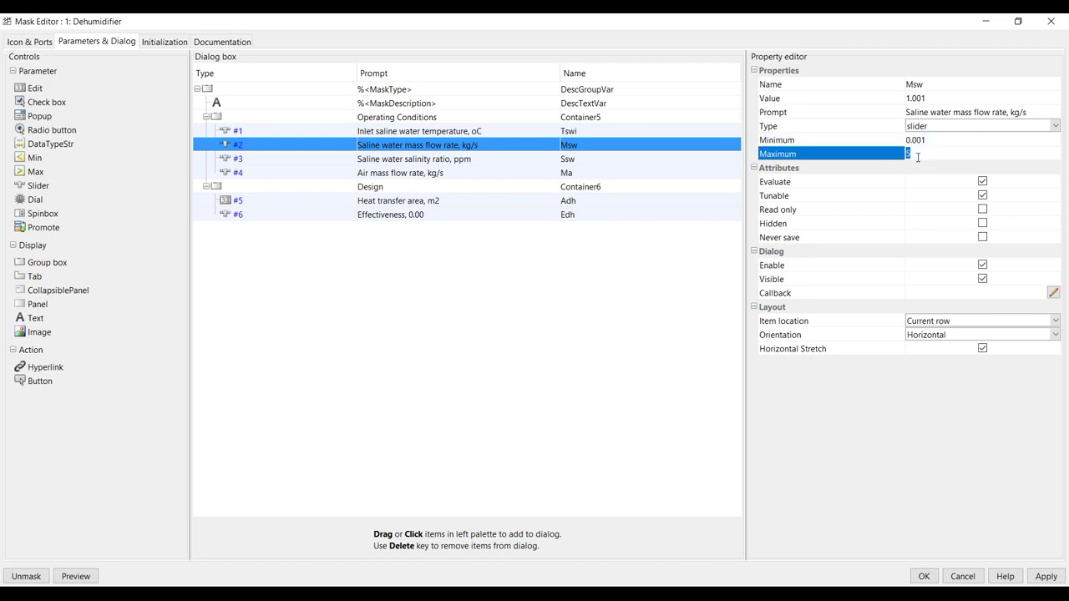
{"action": "left_click", "coordinate": [1056, 126]}
{"action": "left_click_drag", "start_coordinate": [1054, 194], "coordinate": [1055, 175]}
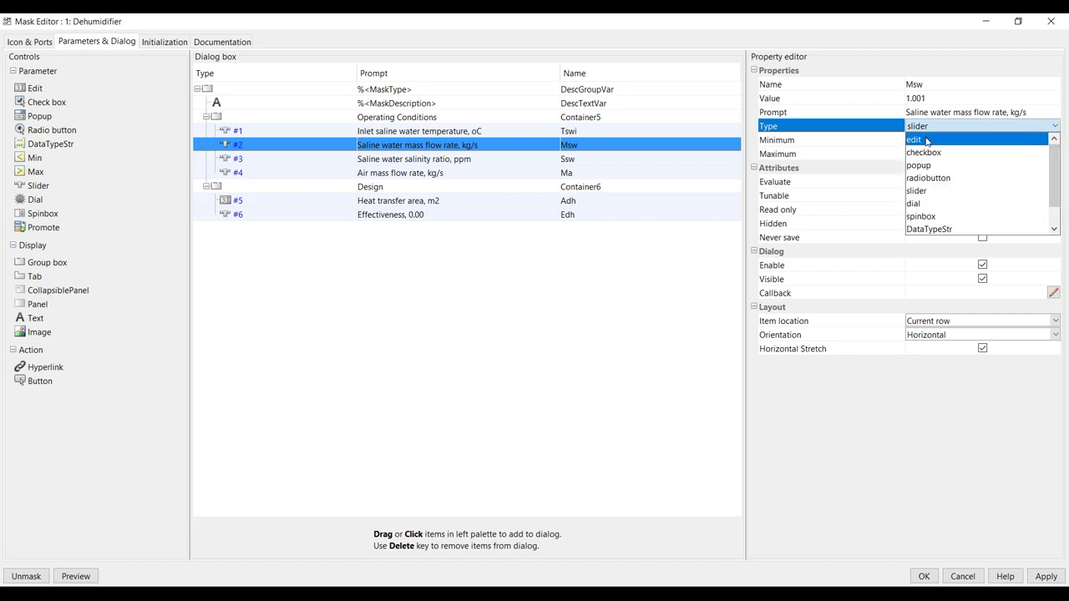
{"action": "left_click", "coordinate": [929, 142]}
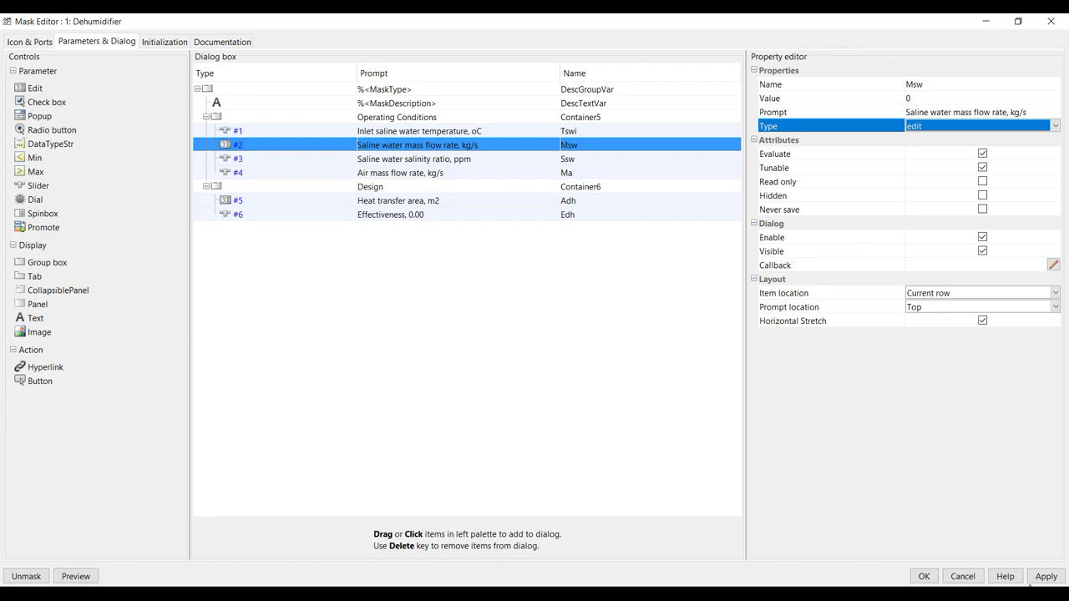
{"action": "left_click", "coordinate": [1046, 577]}
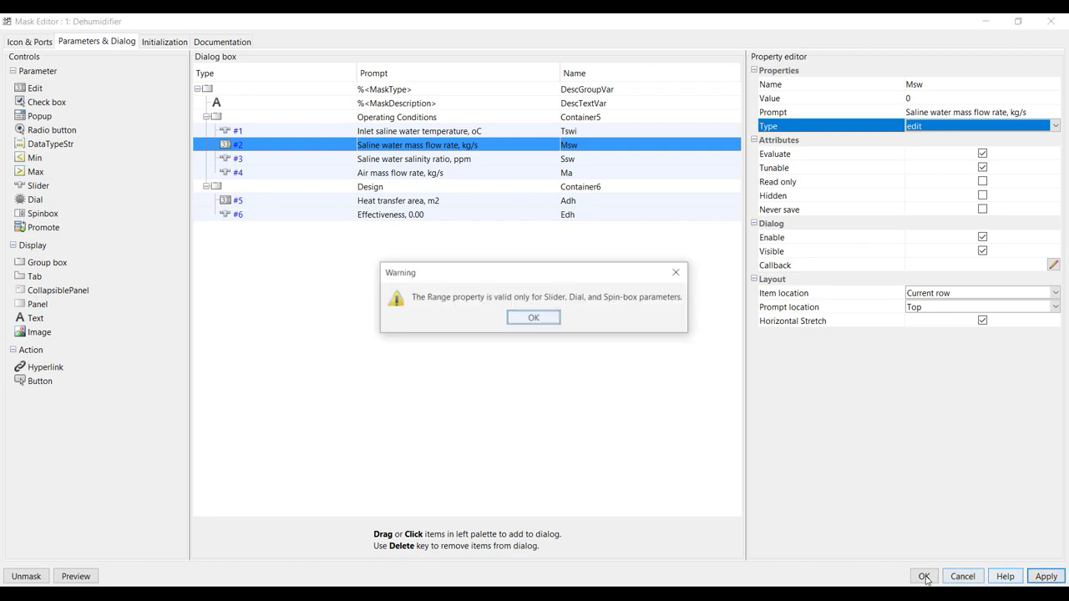
{"action": "left_click", "coordinate": [538, 320]}
Enter [1 2 3 4 5] as the Dehumidifier's saline water mass flow rate and close its dialog
{"action": "left_click", "coordinate": [924, 577]}
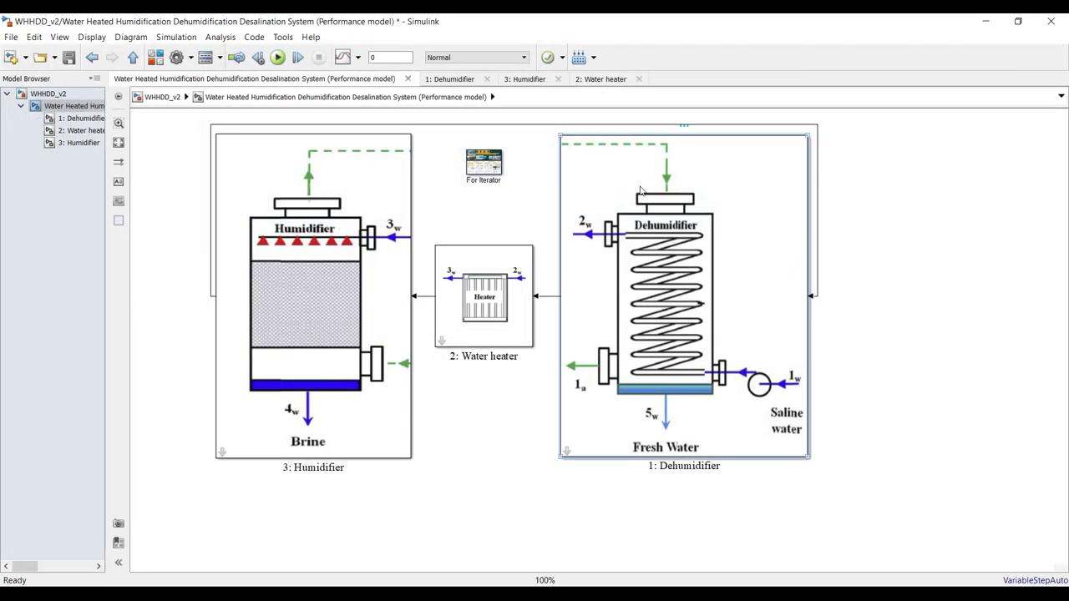
{"action": "double_click", "coordinate": [665, 269]}
{"action": "left_click", "coordinate": [372, 389]}
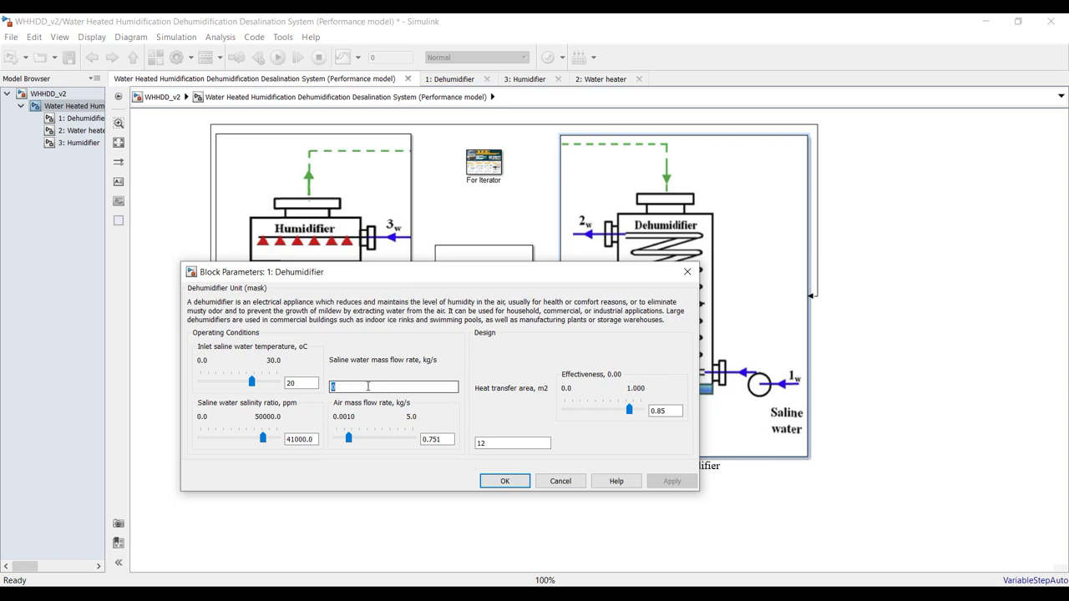
{"action": "type", "text": "1"}
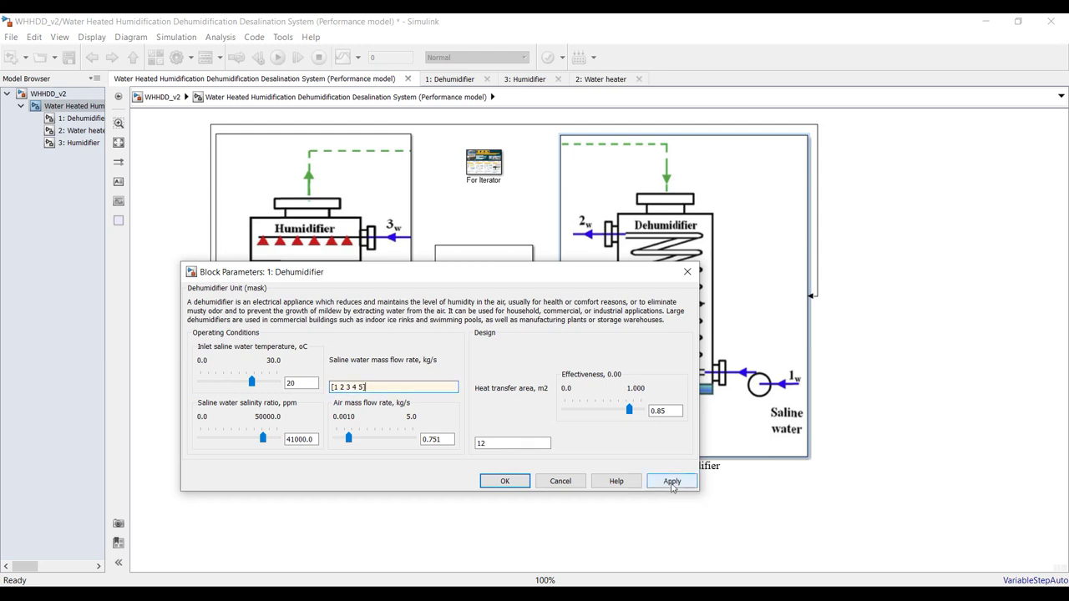
{"action": "key", "text": "shift+Left"}
{"action": "key", "text": "shift+Left"}
{"action": "key", "text": "shift+Left"}
{"action": "key", "text": "shift+Left"}
{"action": "key", "text": "shift+Left"}
{"action": "key", "text": "shift+Left"}
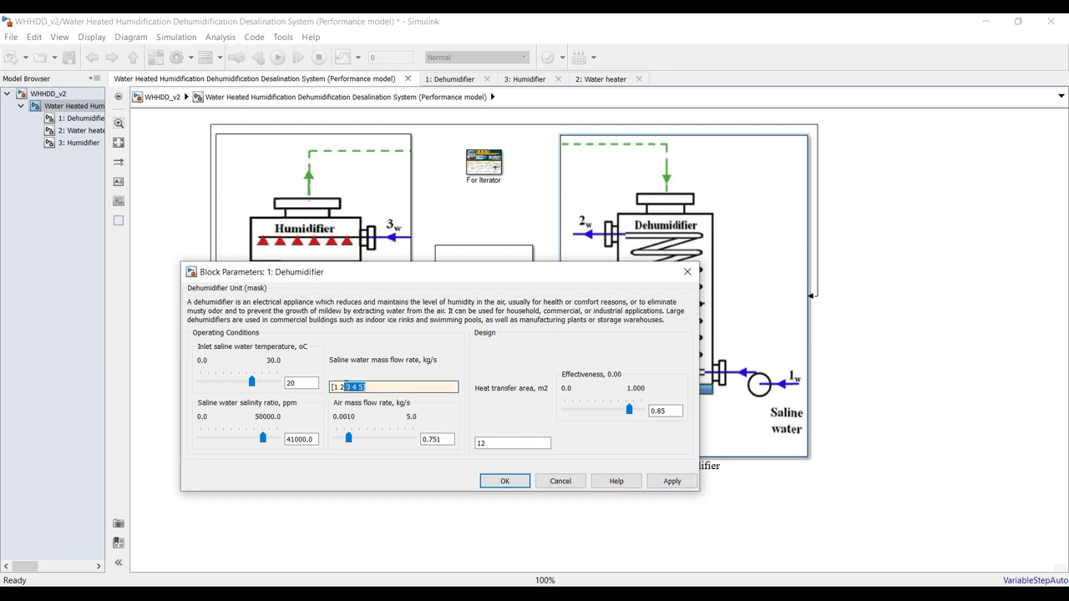
{"action": "left_click", "coordinate": [504, 481]}
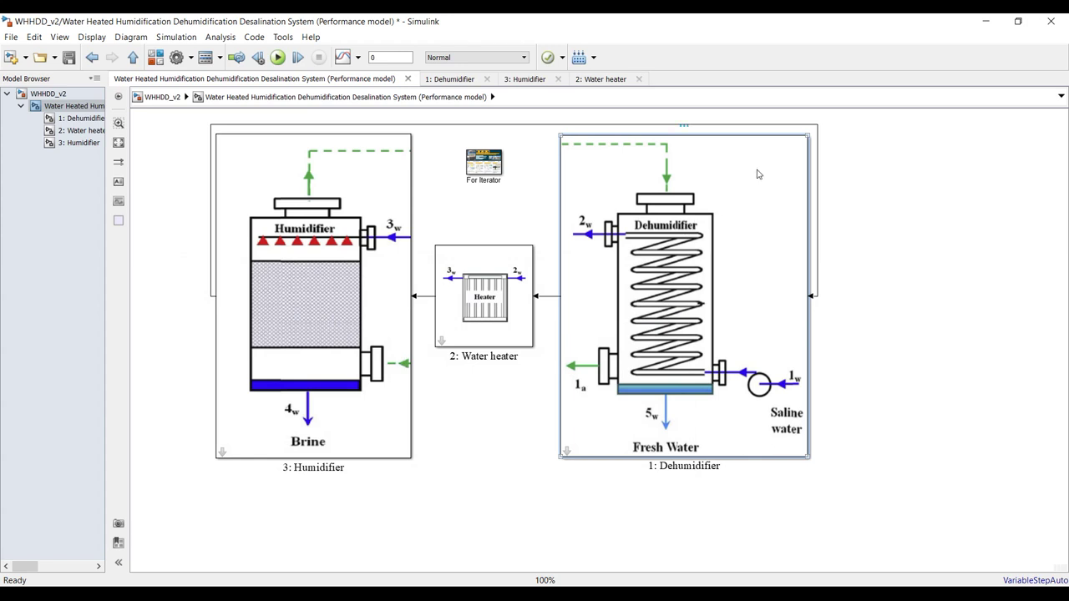
Make the Dehumidifier's Msw parameter a horizontal slider again in the Mask Editor
{"action": "key", "text": "ctrl+m"}
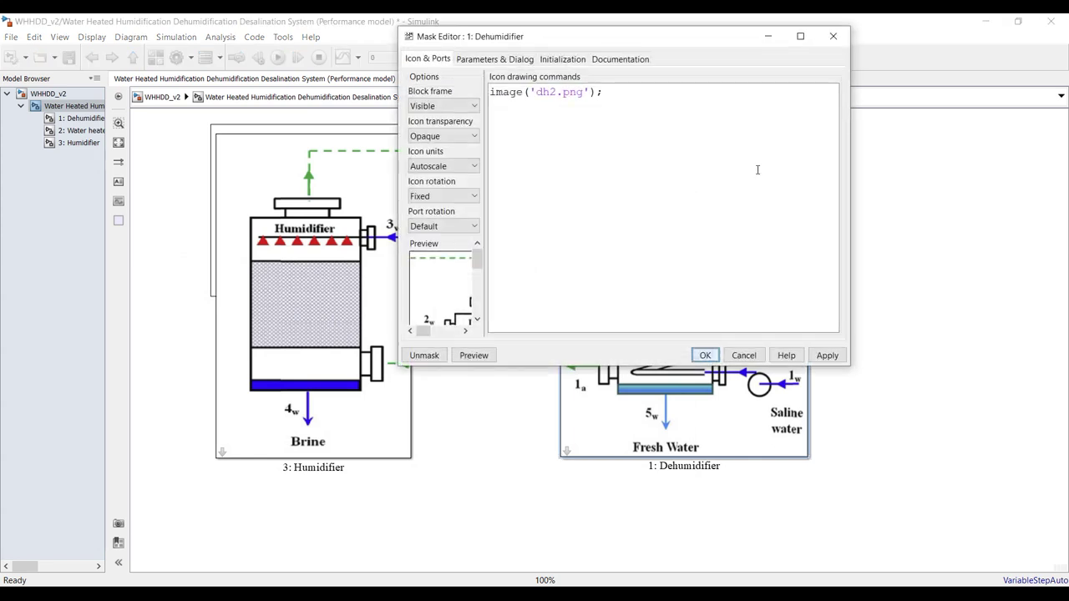
{"action": "left_click", "coordinate": [520, 60]}
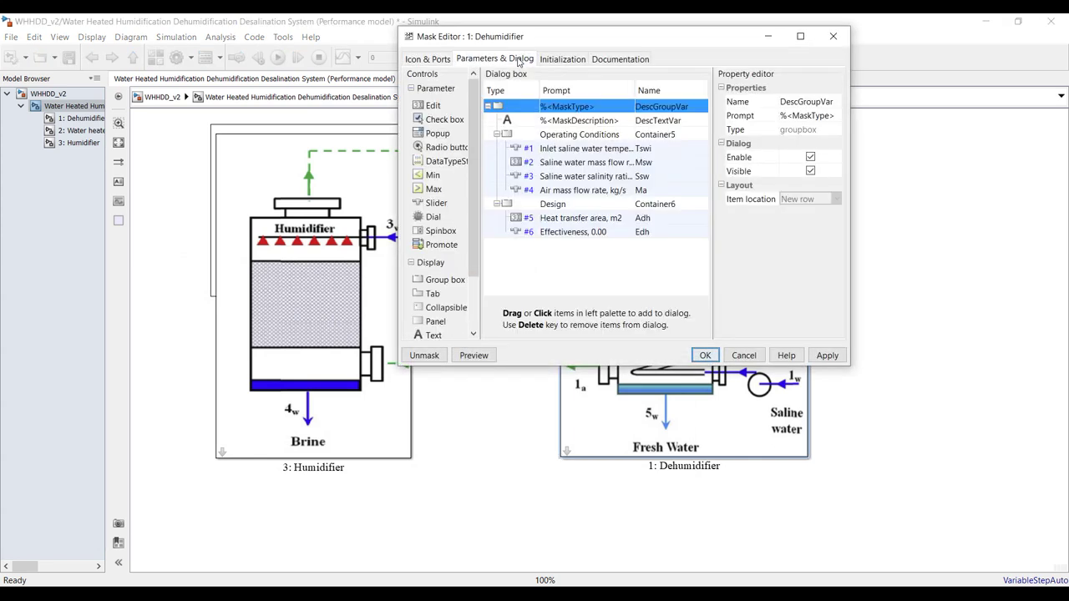
{"action": "left_click", "coordinate": [502, 164]}
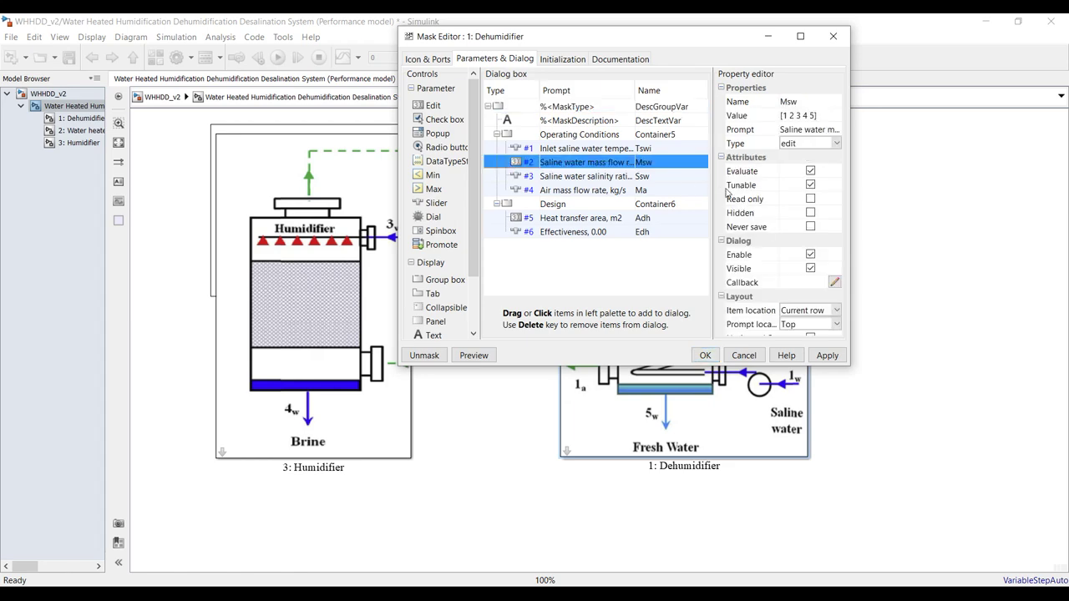
{"action": "left_click", "coordinate": [800, 36]}
{"action": "left_click", "coordinate": [1055, 127]}
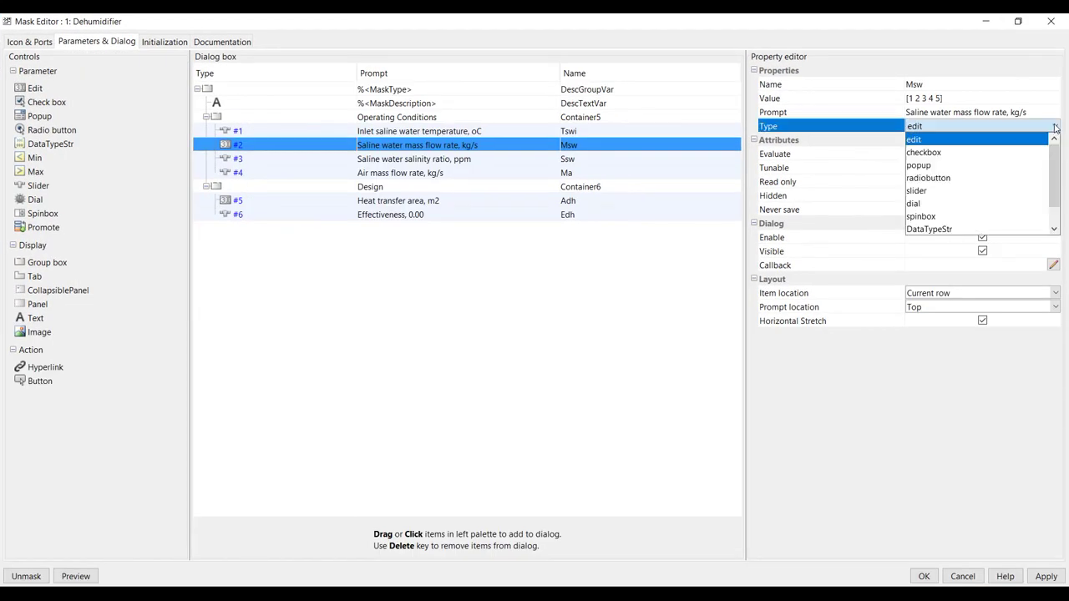
{"action": "left_click", "coordinate": [935, 193]}
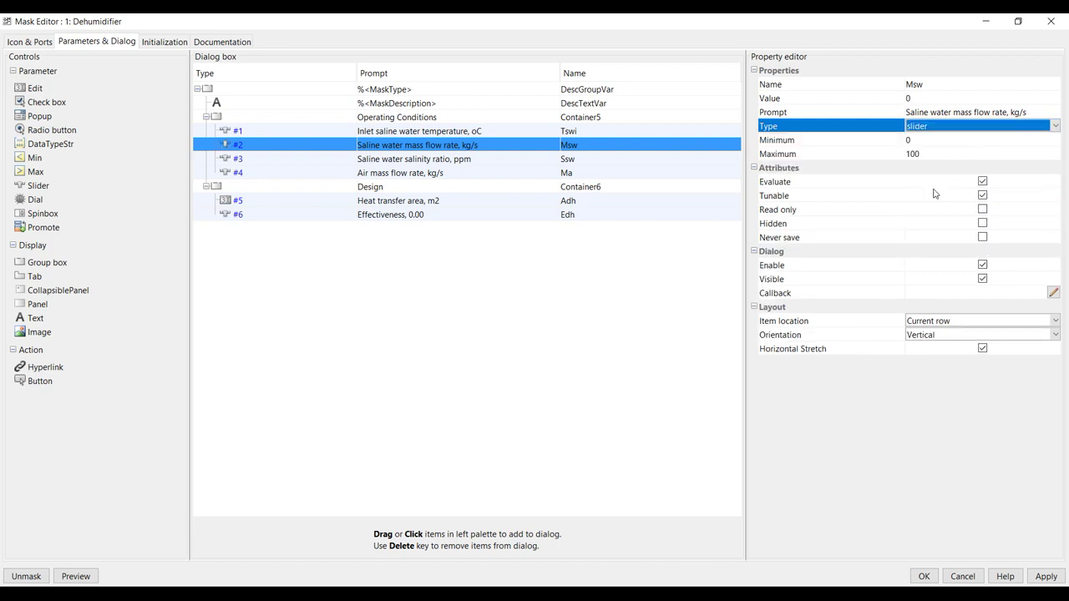
{"action": "left_click", "coordinate": [984, 337]}
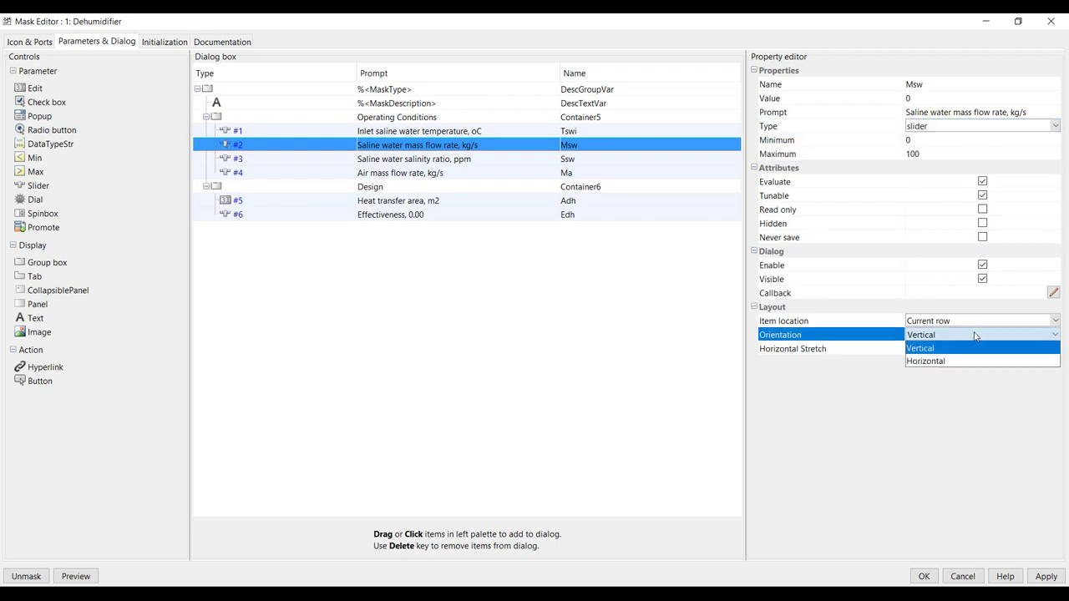
{"action": "left_click", "coordinate": [927, 364]}
Set the Msw slider's minimum 0.001, maximum 5 and value 1, apply and close
{"action": "left_click", "coordinate": [918, 139]}
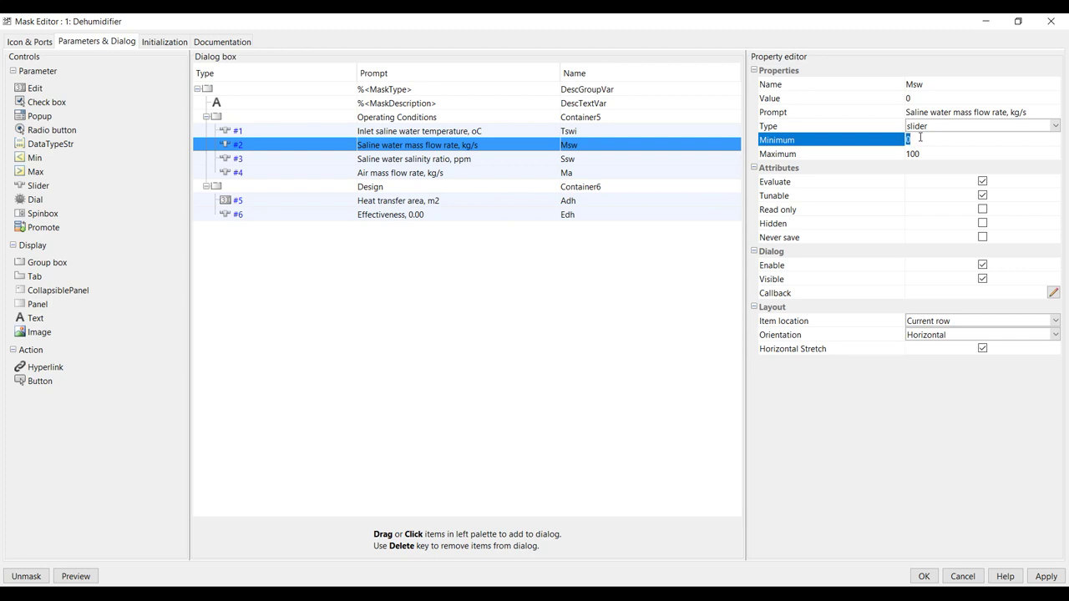
{"action": "type", "text": "0.0001"}
{"action": "left_click", "coordinate": [928, 153]}
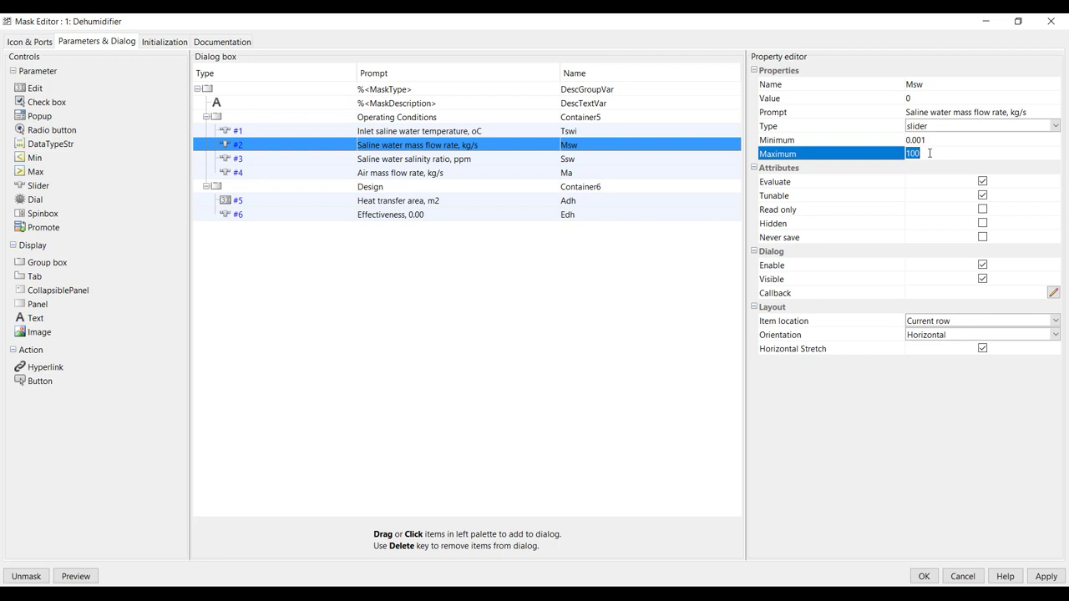
{"action": "type", "text": "5"}
{"action": "left_click", "coordinate": [923, 98]}
{"action": "type", "text": "1"}
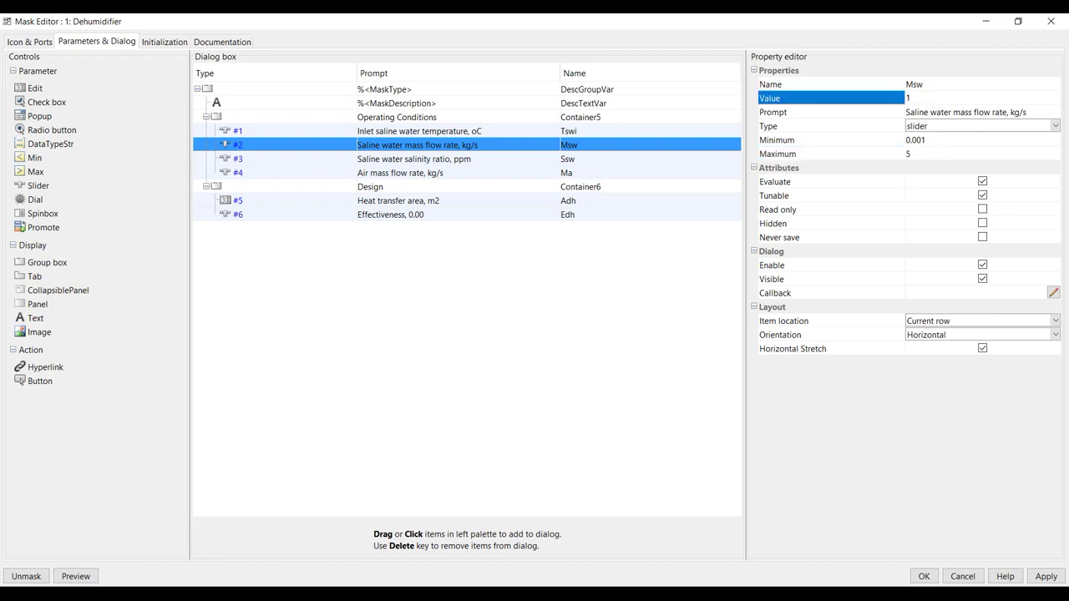
{"action": "left_click", "coordinate": [1054, 580]}
{"action": "left_click", "coordinate": [923, 576]}
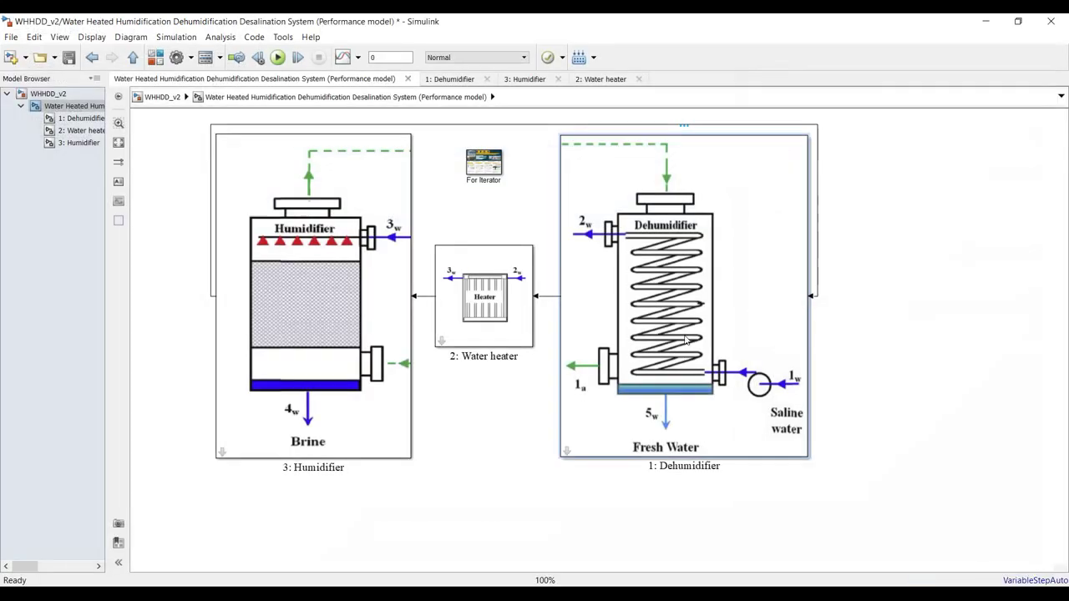
Check the Dehumidifier's saline water mass flow rate value and close its parameters
{"action": "double_click", "coordinate": [707, 196]}
{"action": "double_click", "coordinate": [427, 383]}
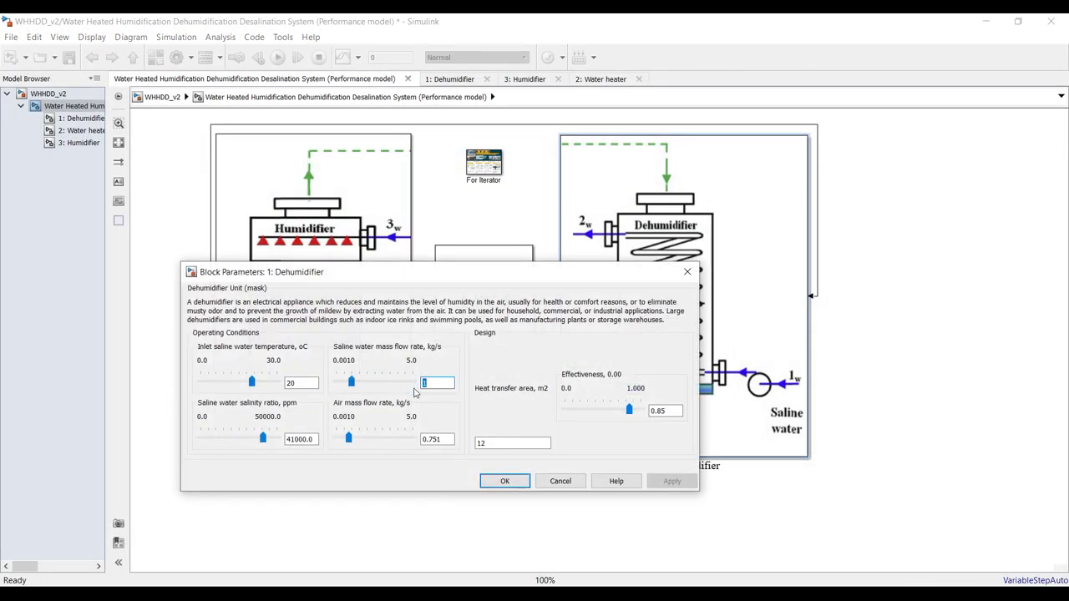
{"action": "left_click", "coordinate": [503, 482]}
Review the Humidifier's 2 m diameter and 1 m length, then close its parameters
{"action": "left_click", "coordinate": [325, 168]}
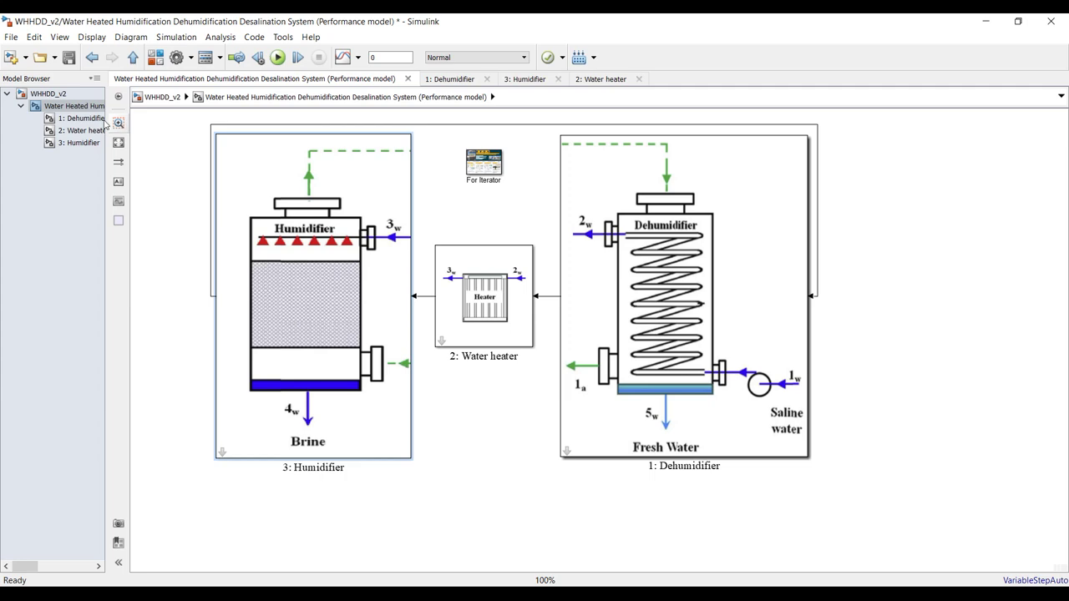
{"action": "double_click", "coordinate": [261, 165]}
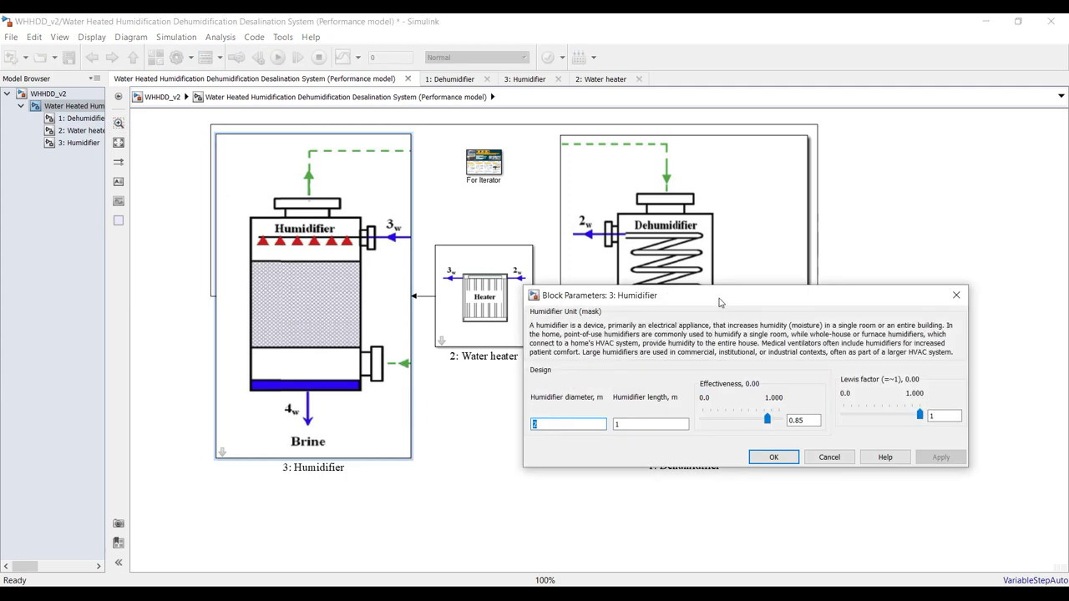
{"action": "left_click_drag", "start_coordinate": [720, 298], "coordinate": [627, 147]}
{"action": "key", "text": "Tab"}
{"action": "key", "text": "shift+Tab"}
{"action": "key", "text": "Tab"}
{"action": "key", "text": "shift+Tab"}
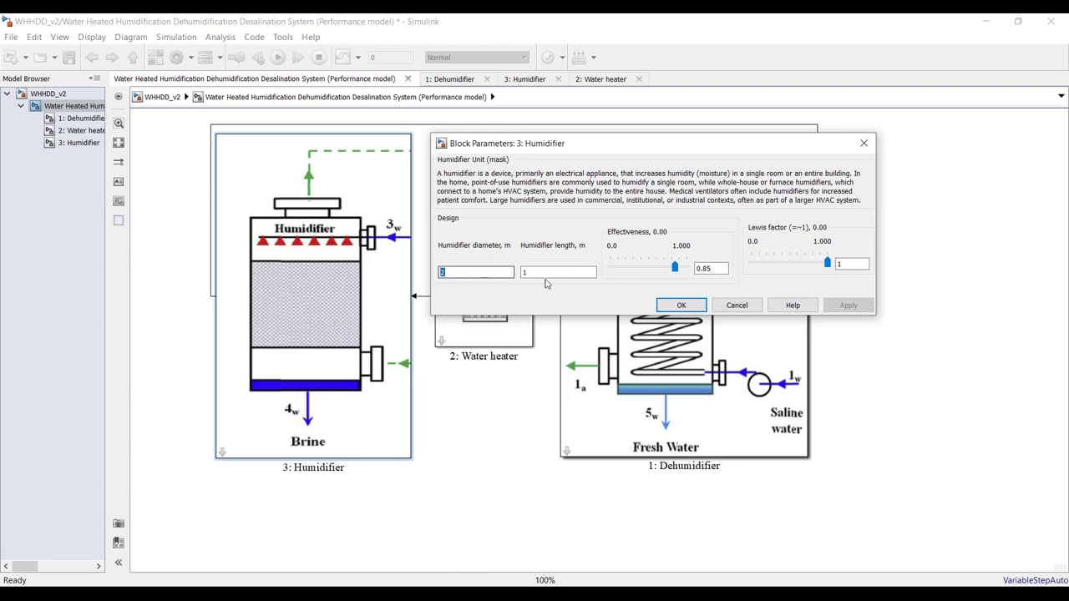
{"action": "left_click", "coordinate": [692, 306]}
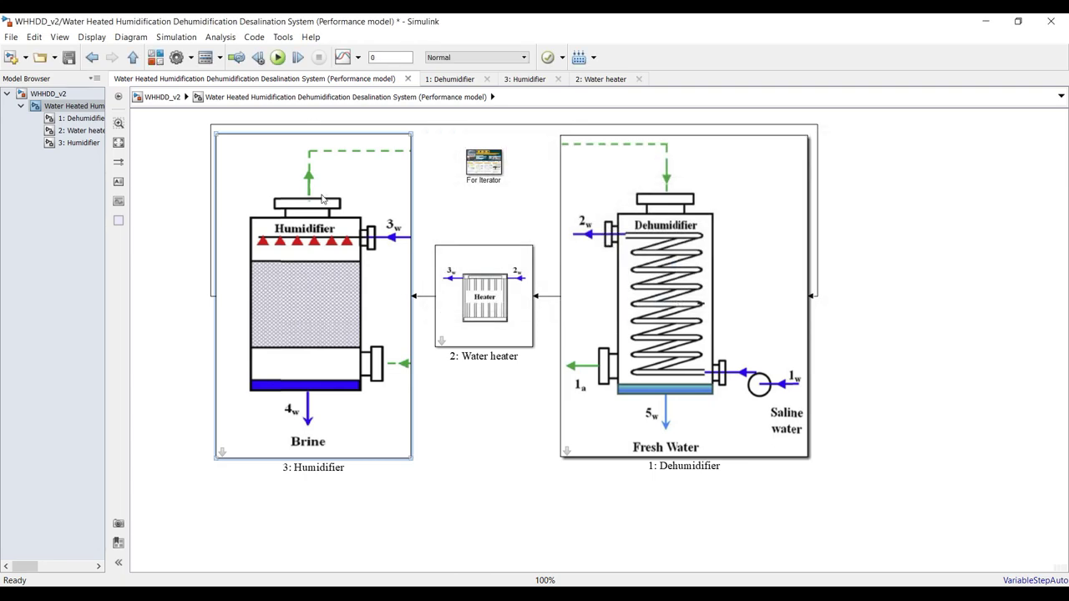
Confirm the Humidifier's effectiveness 0.85 and Lewis factor 1, then close the dialog
{"action": "double_click", "coordinate": [322, 199]}
{"action": "double_click", "coordinate": [801, 420]}
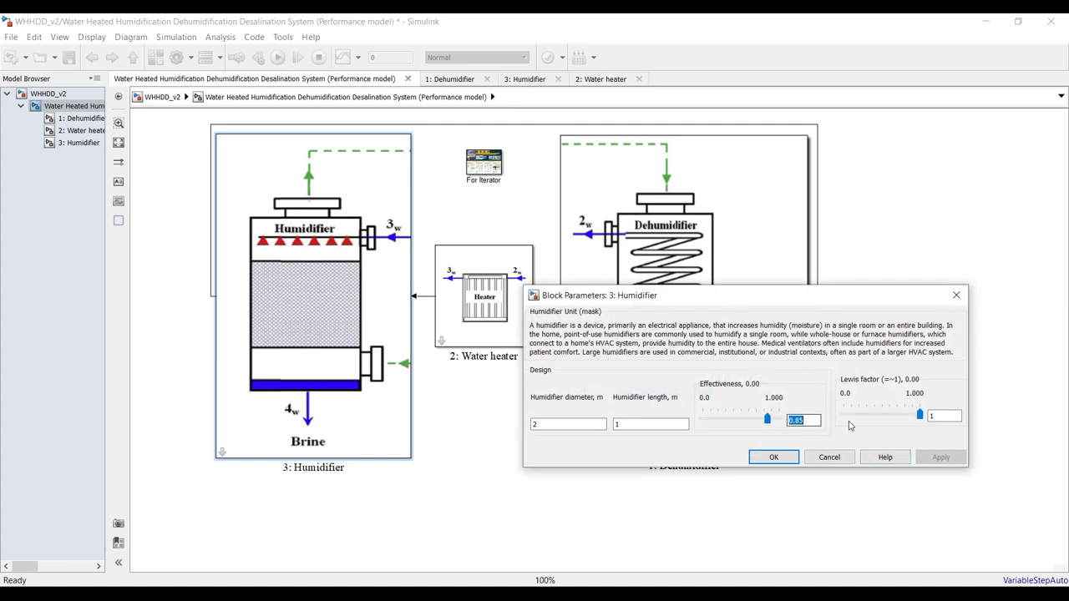
{"action": "double_click", "coordinate": [939, 416]}
{"action": "left_click", "coordinate": [776, 458]}
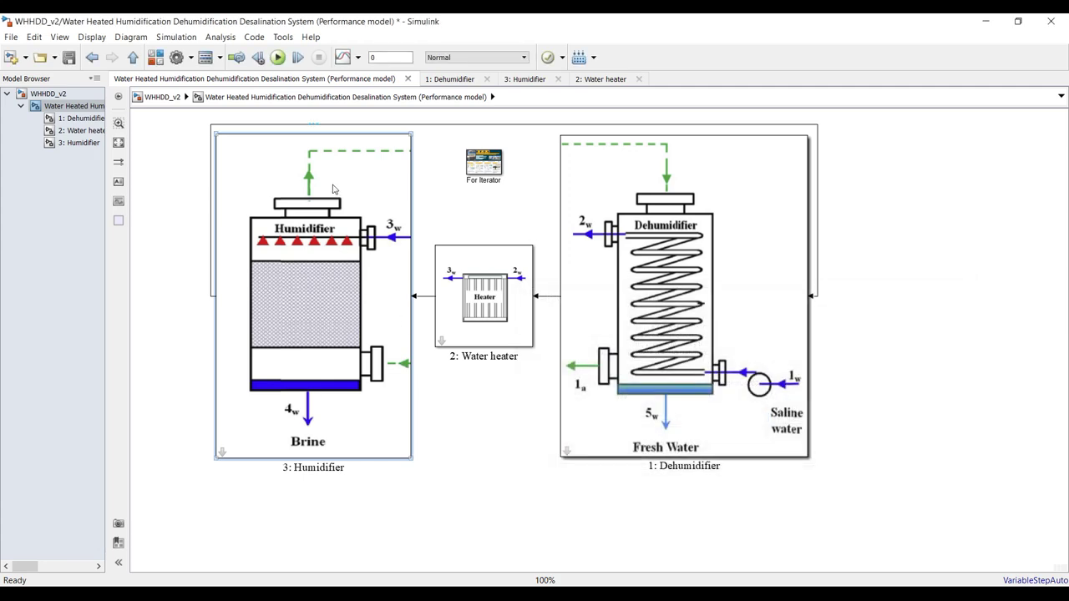
In the Humidifier's Mask Editor, change the Dhum diameter parameter's type to slider
{"action": "right_click", "coordinate": [334, 189]}
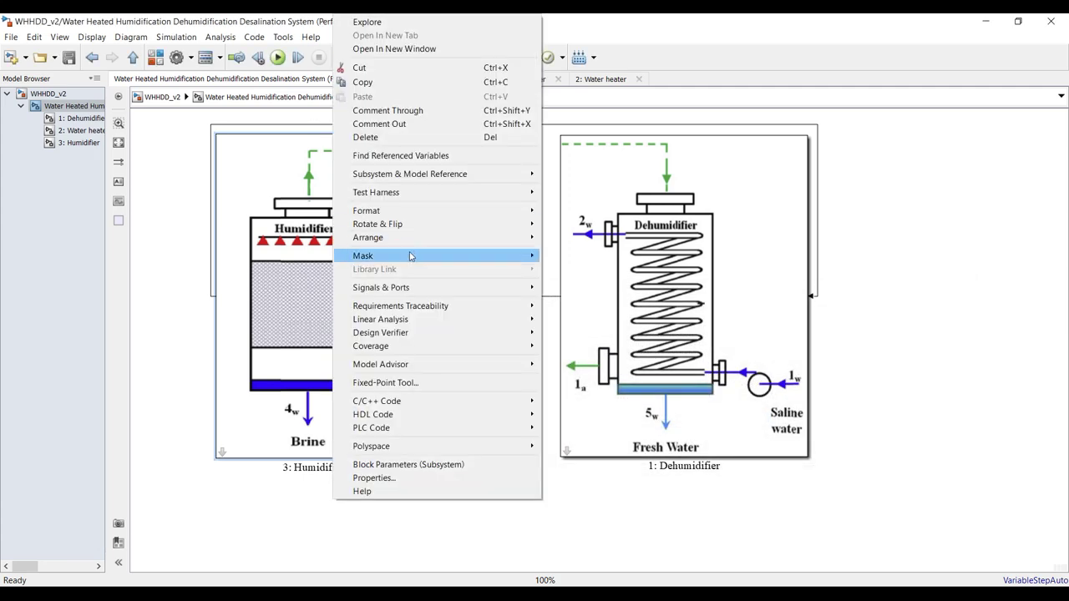
{"action": "mouse_move", "coordinate": [438, 255]}
{"action": "left_click", "coordinate": [576, 258]}
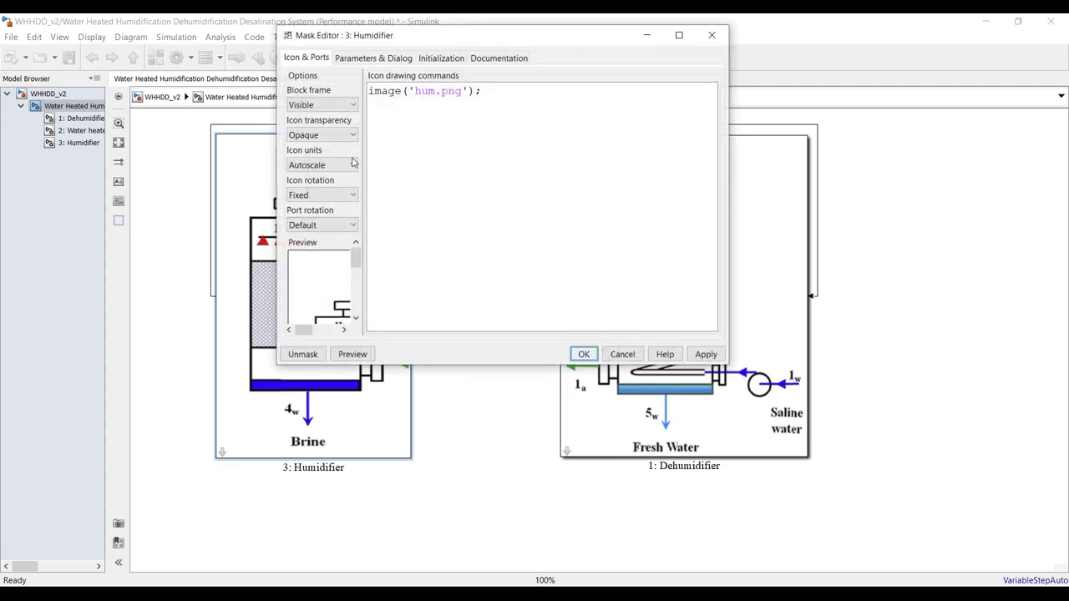
{"action": "left_click", "coordinate": [368, 58]}
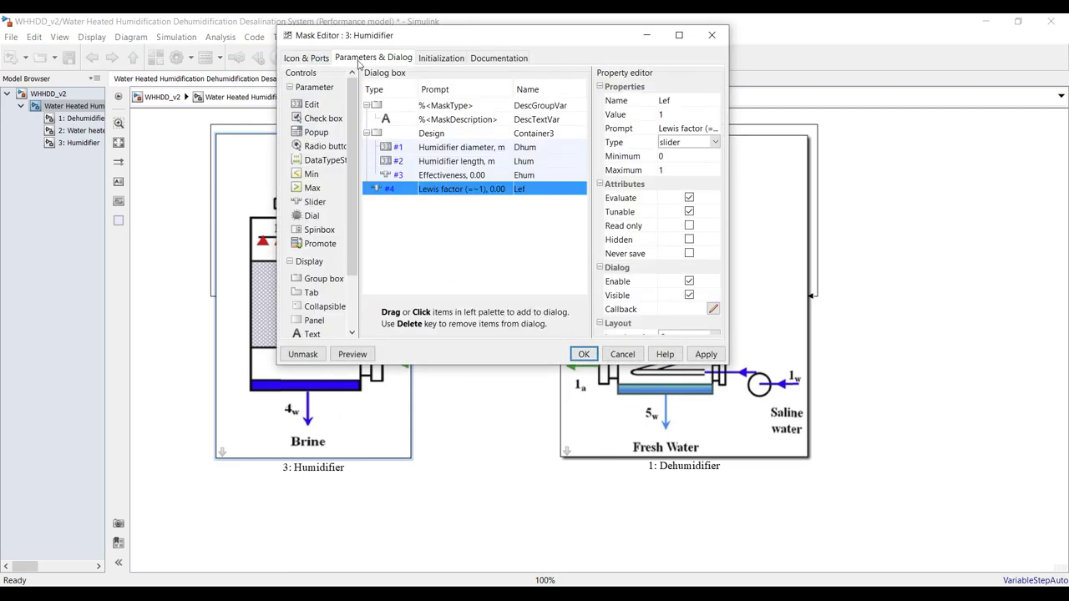
{"action": "left_click", "coordinate": [373, 147]}
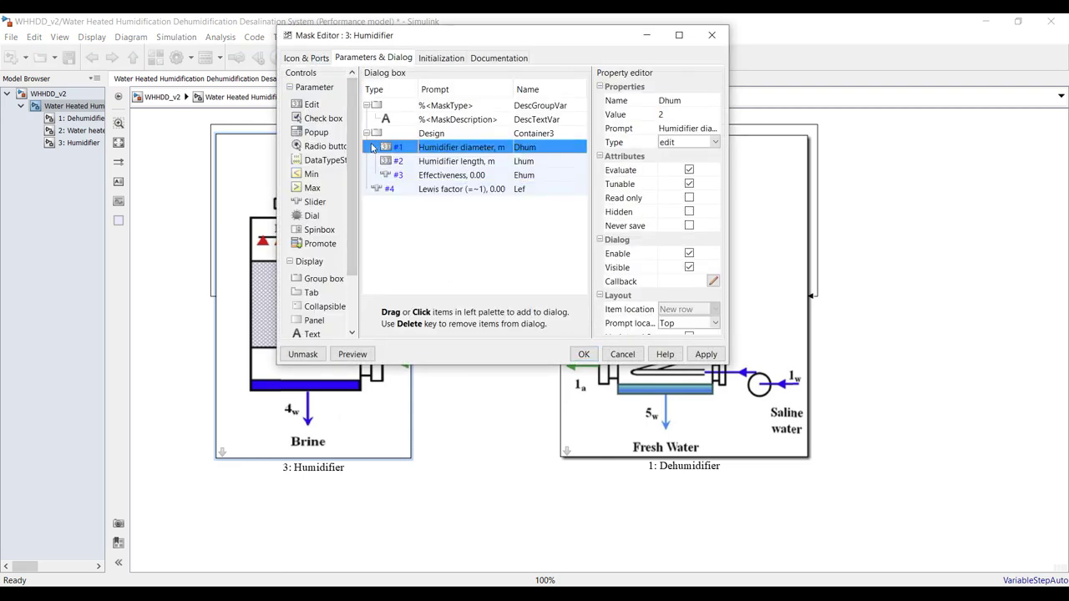
{"action": "left_click", "coordinate": [679, 35]}
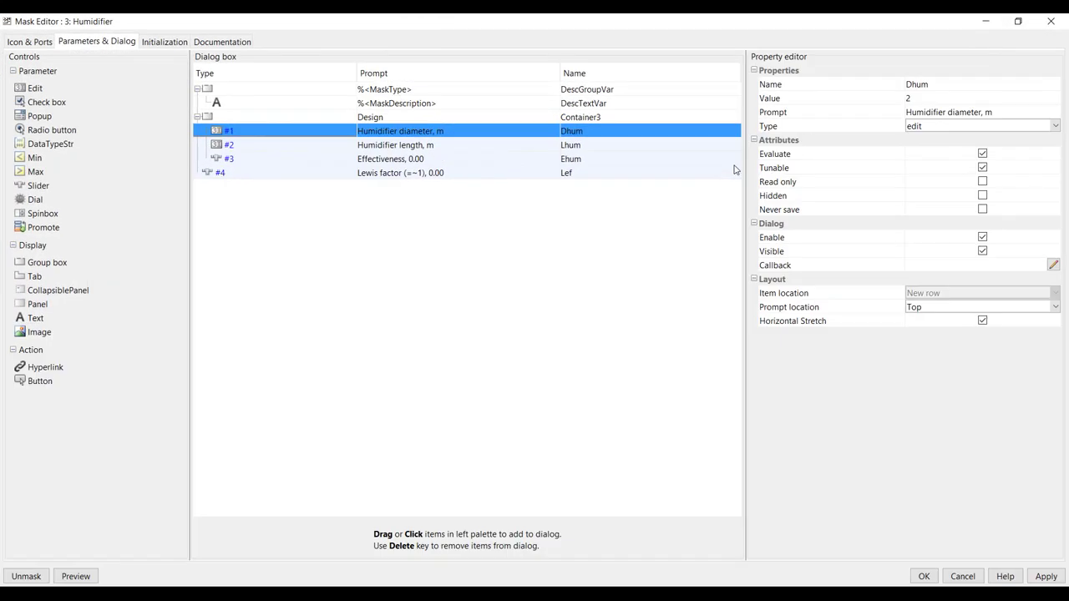
{"action": "left_click", "coordinate": [1055, 126]}
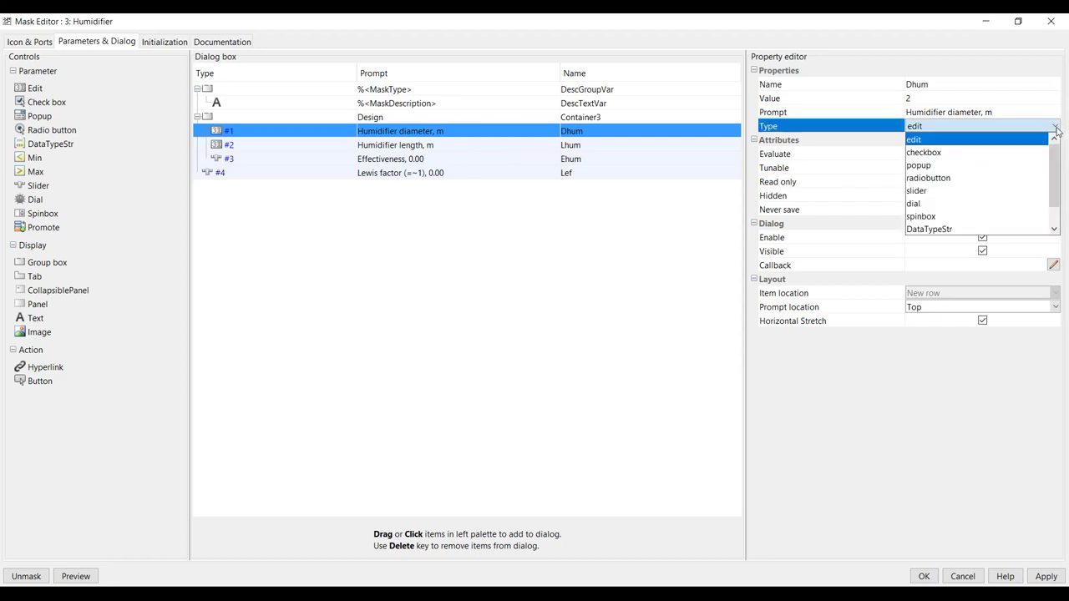
{"action": "left_click", "coordinate": [924, 192]}
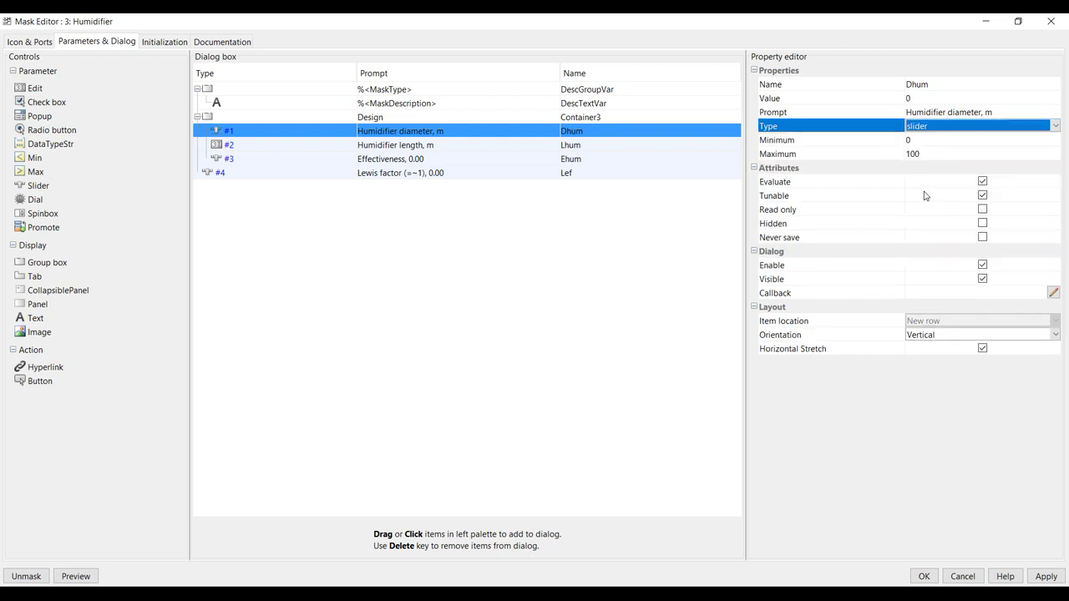
Give the Dhum slider minimum 0.1, maximum 10 and horizontal orientation
{"action": "left_click", "coordinate": [931, 139]}
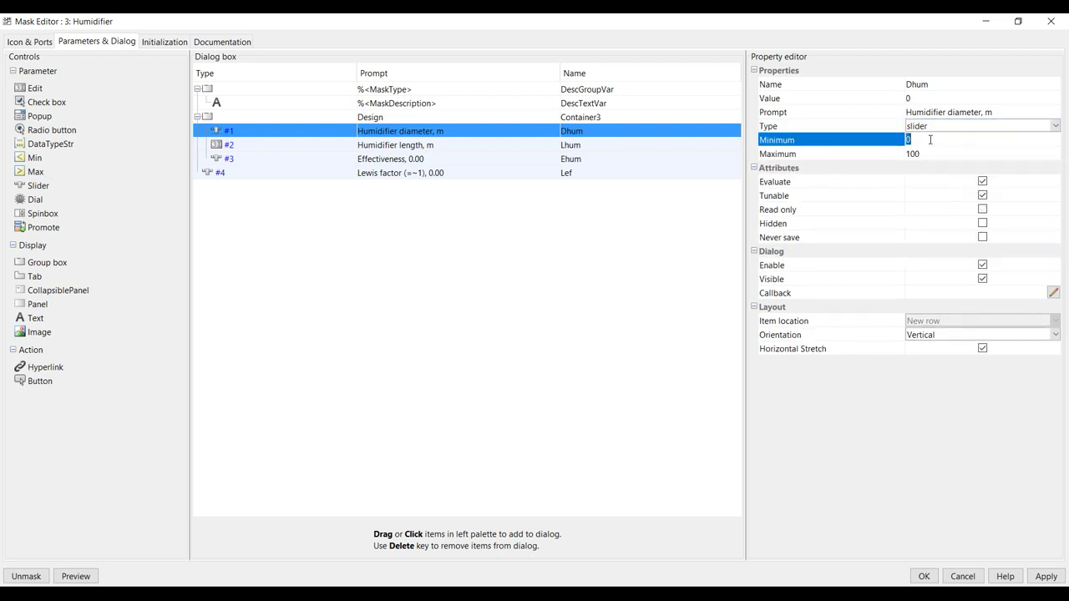
{"action": "type", "text": "0.0"}
{"action": "left_click", "coordinate": [928, 154]}
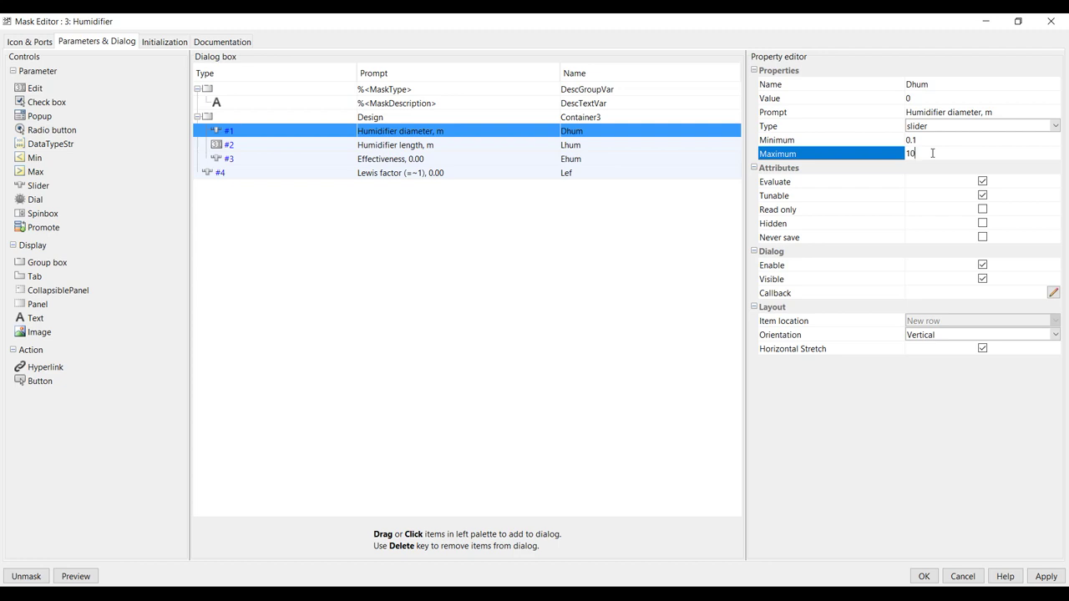
{"action": "left_click", "coordinate": [934, 336]}
{"action": "left_click", "coordinate": [932, 360]}
{"action": "left_click", "coordinate": [266, 147]}
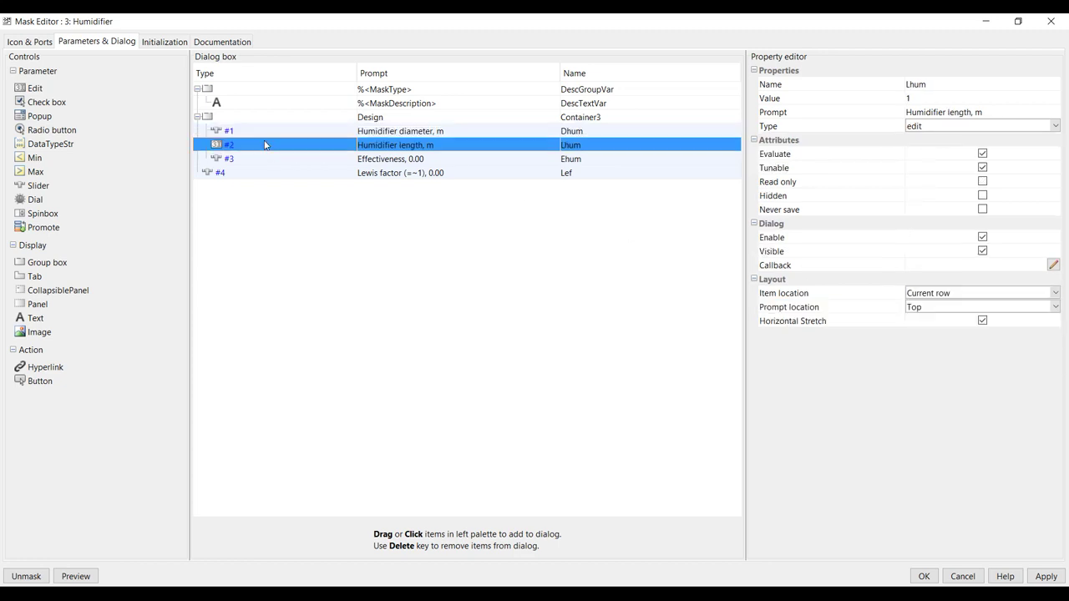
Make the Humidifier length Lhum a horizontal slider with a 0.1–10 range
{"action": "left_click", "coordinate": [1055, 126]}
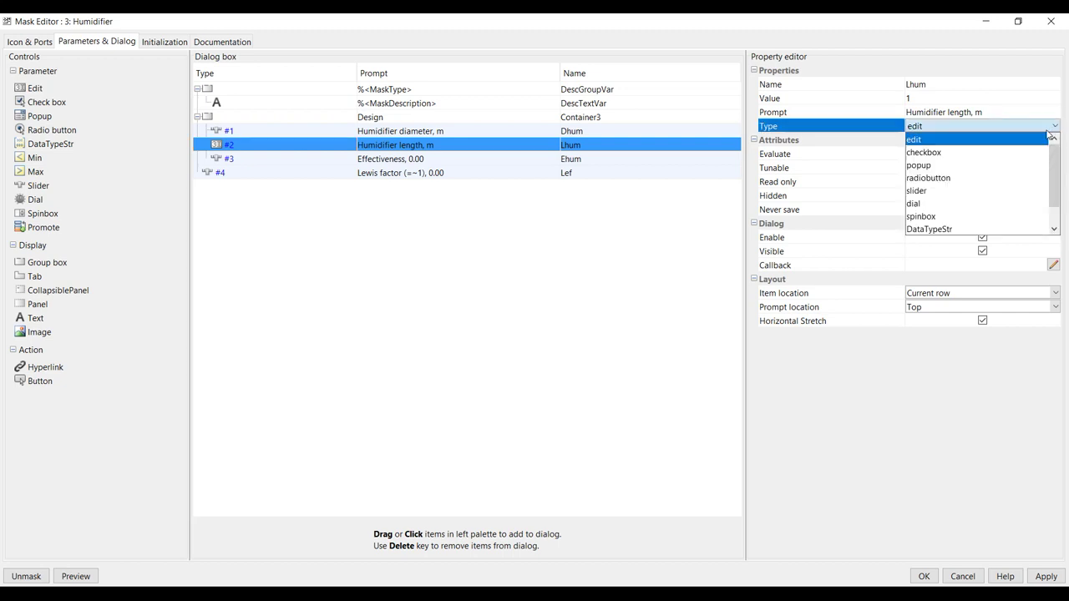
{"action": "left_click", "coordinate": [949, 192]}
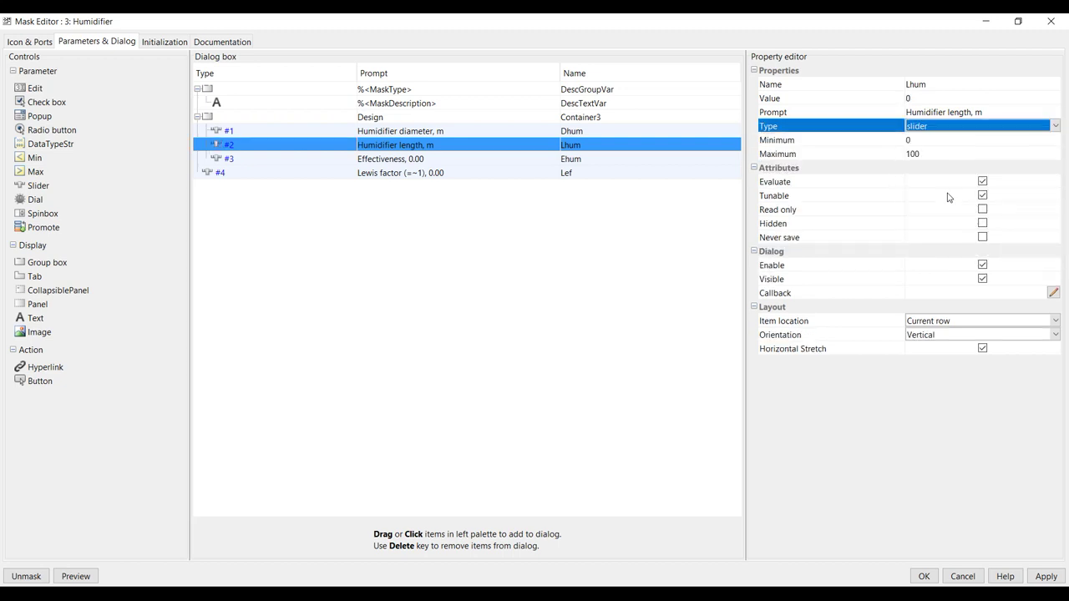
{"action": "left_click", "coordinate": [926, 140]}
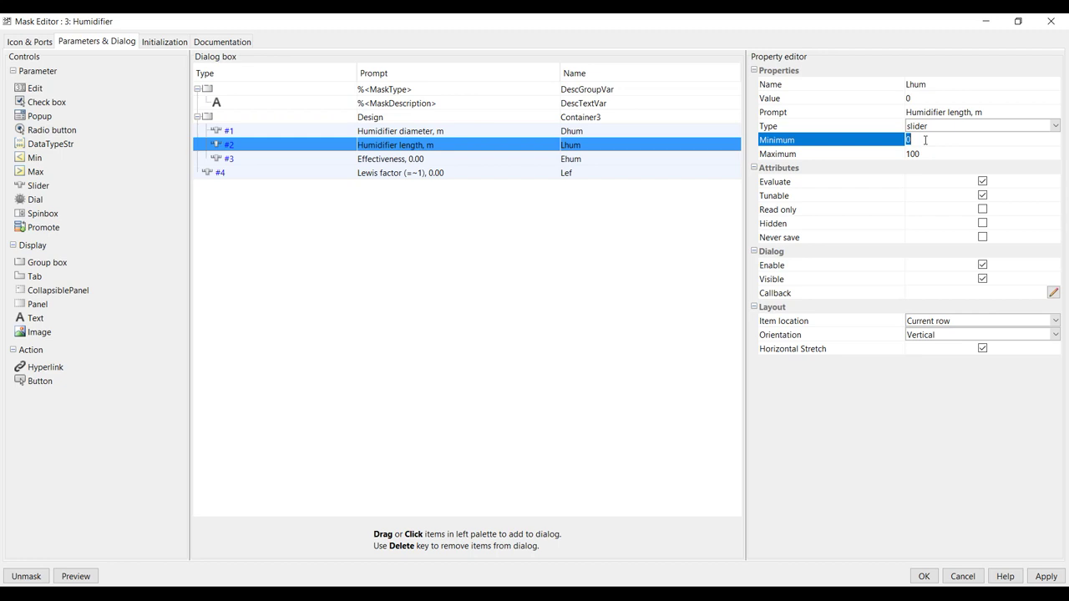
{"action": "type", "text": "0.1"}
{"action": "left_click", "coordinate": [928, 153]}
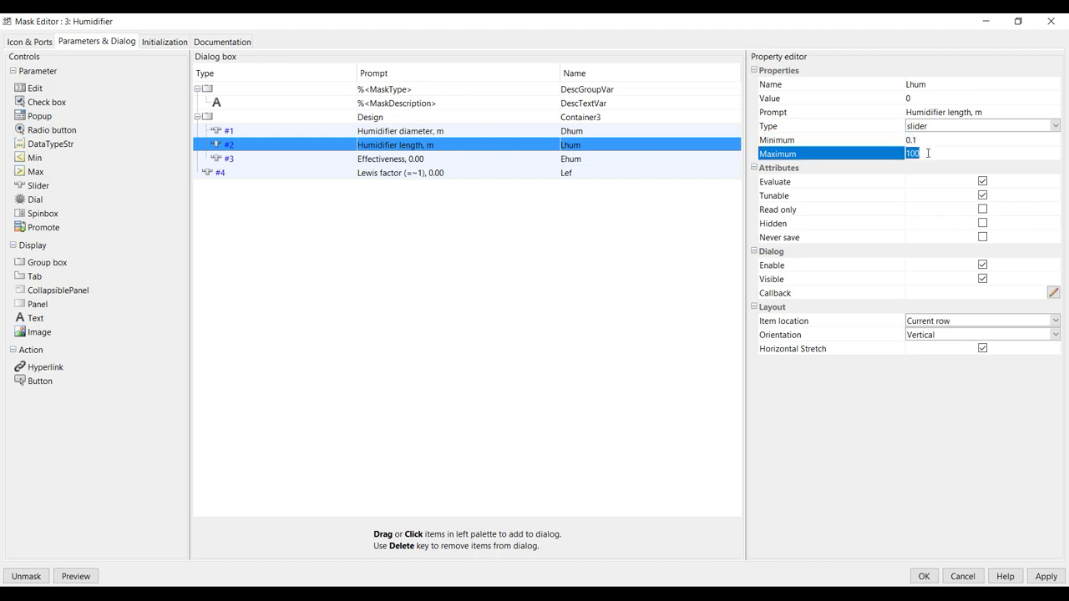
{"action": "type", "text": "1"}
{"action": "left_click", "coordinate": [937, 335]}
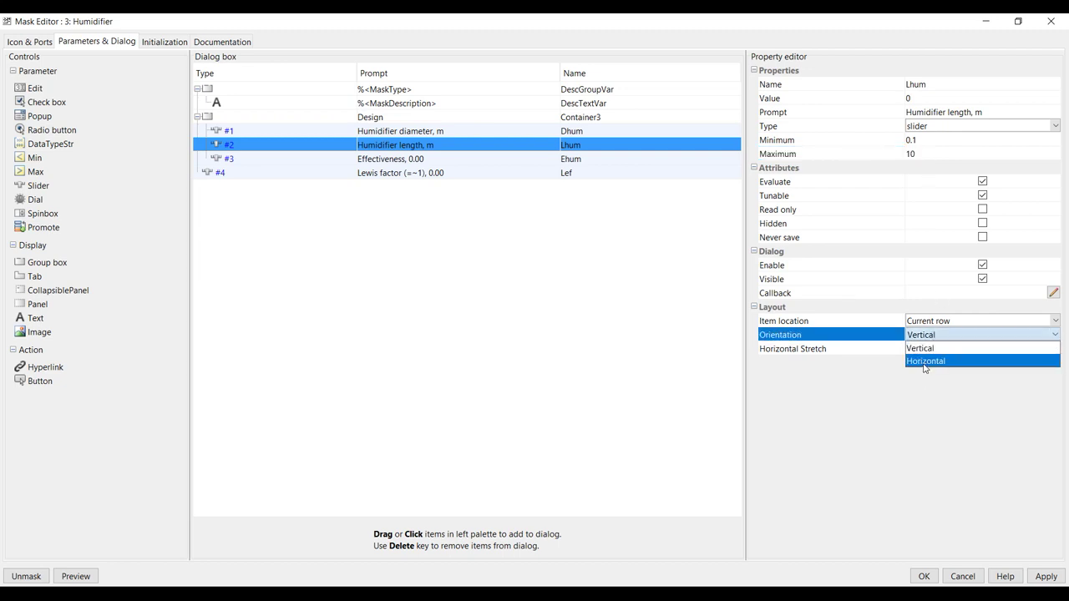
{"action": "left_click", "coordinate": [926, 362]}
Review the diameter, length and Effectiveness parameters, apply, and dismiss the out-of-range error
{"action": "left_click", "coordinate": [291, 135]}
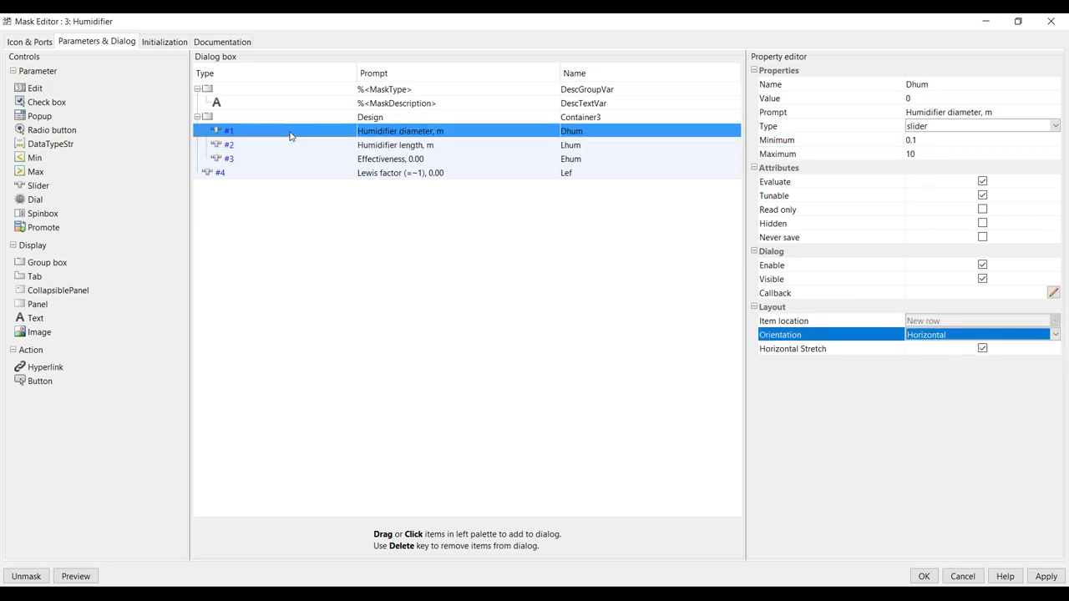
{"action": "left_click", "coordinate": [299, 149]}
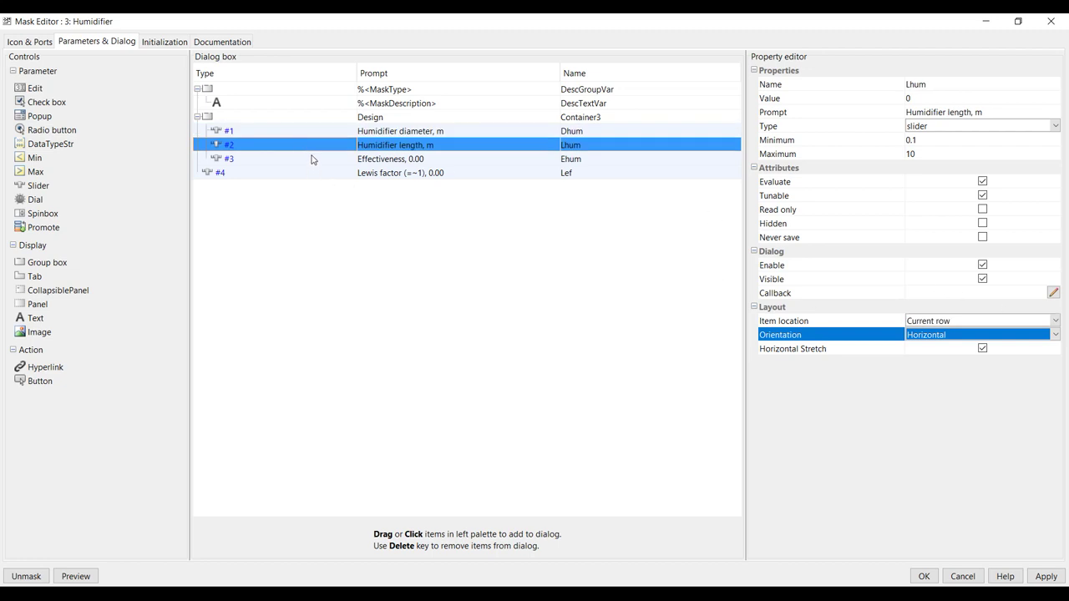
{"action": "left_click", "coordinate": [311, 158]}
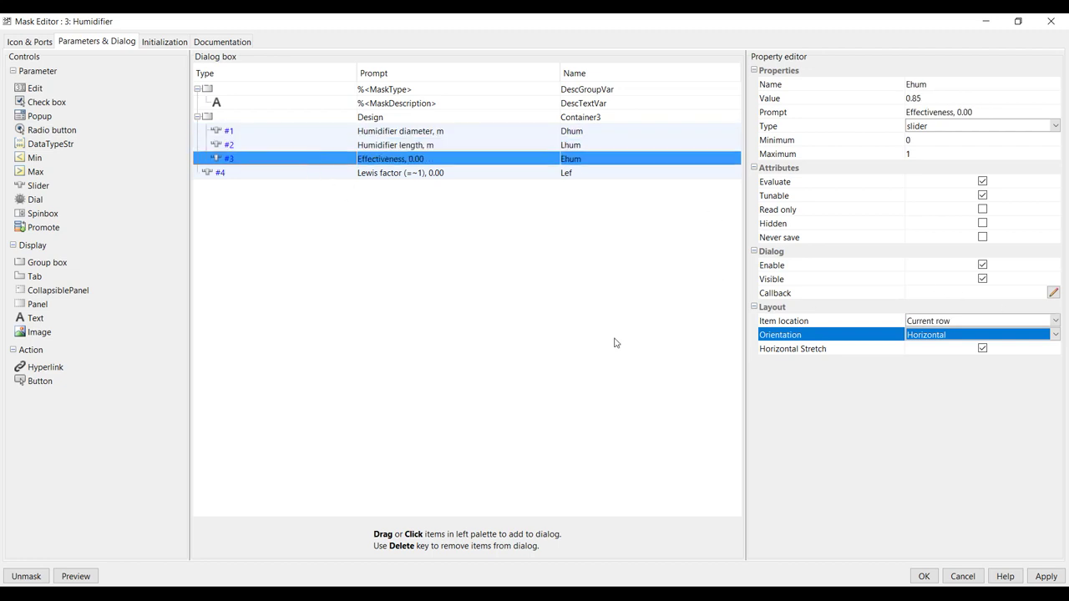
{"action": "left_click", "coordinate": [1046, 577]}
{"action": "left_click", "coordinate": [543, 334]}
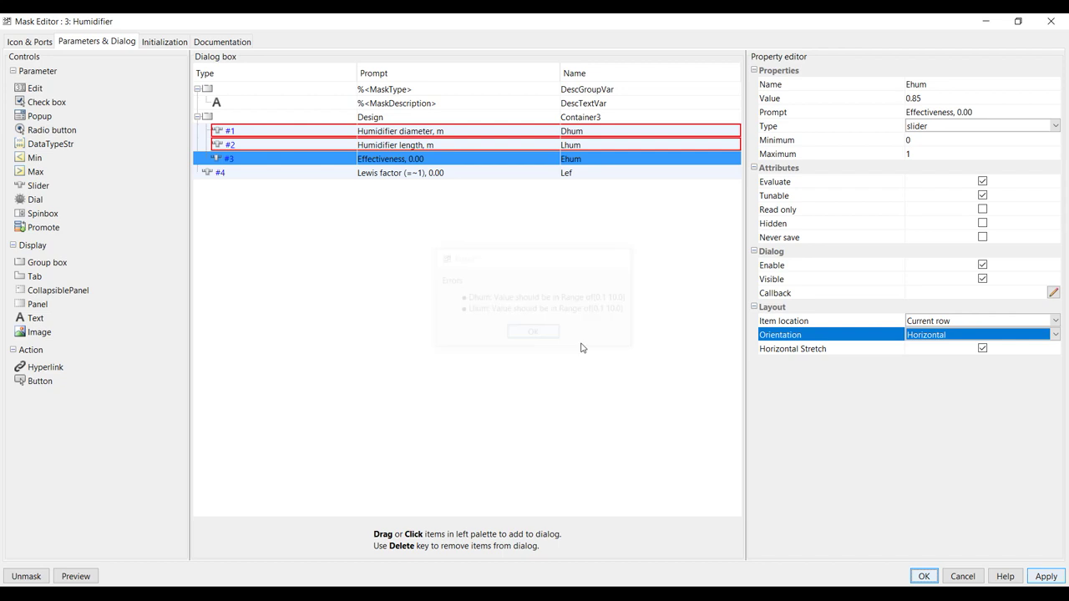
Set Humidifier diameter to 1 and length to 1.5, then apply and save the mask
{"action": "left_click", "coordinate": [279, 135]}
{"action": "left_click", "coordinate": [925, 98]}
{"action": "left_click", "coordinate": [927, 95]}
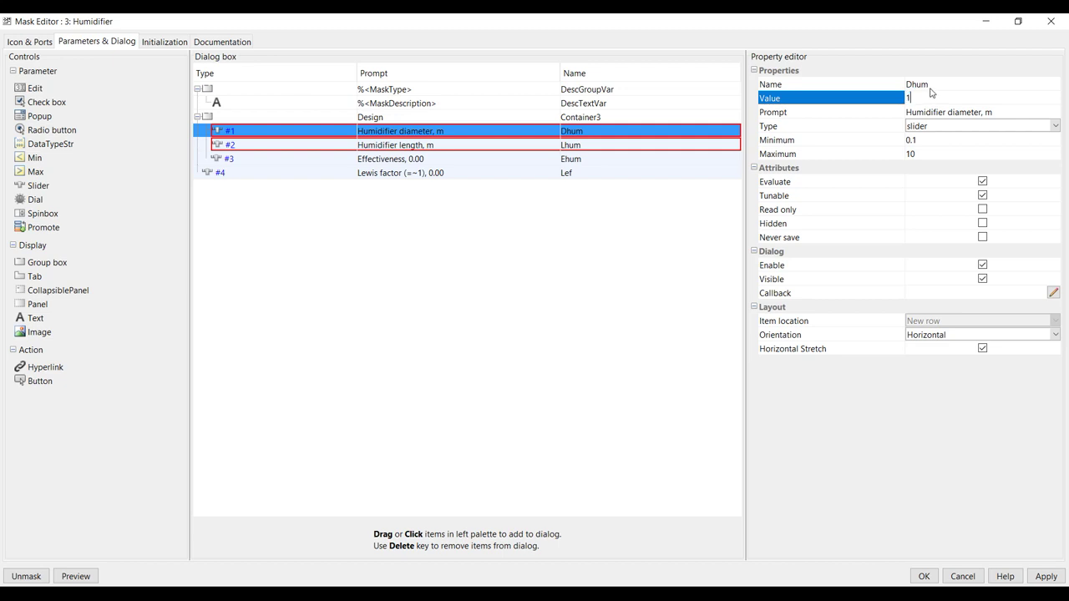
{"action": "left_click", "coordinate": [333, 145]}
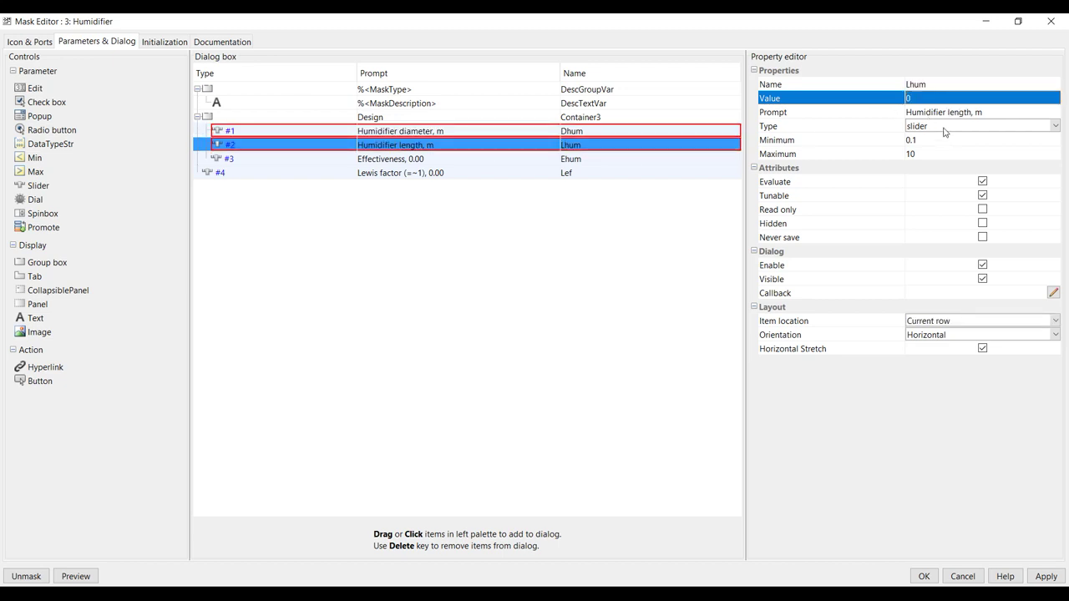
{"action": "left_click", "coordinate": [930, 99]}
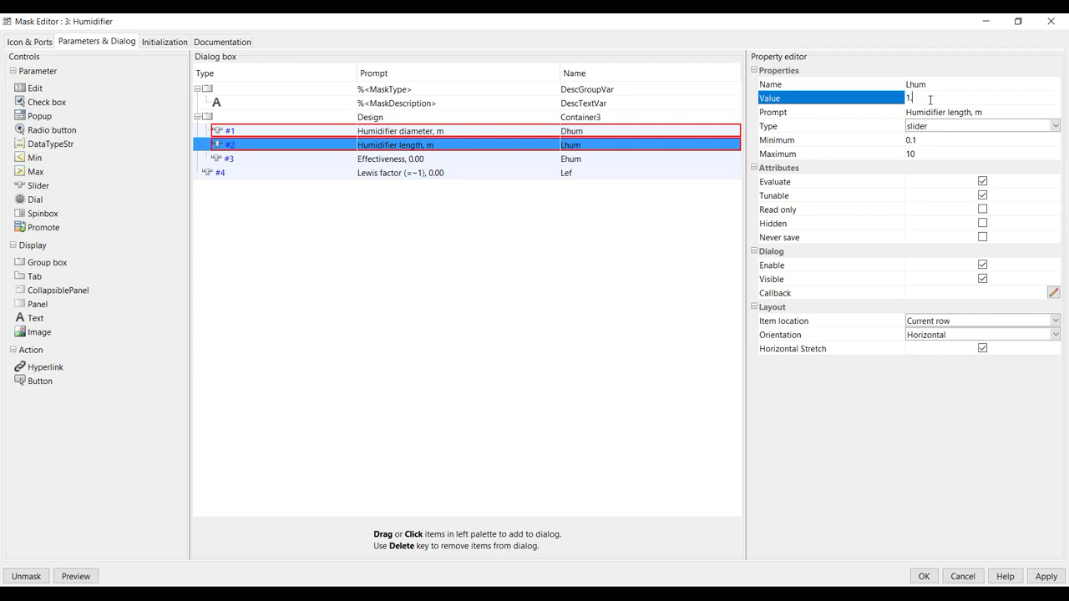
{"action": "key", "text": "Return"}
{"action": "left_click", "coordinate": [1046, 577]}
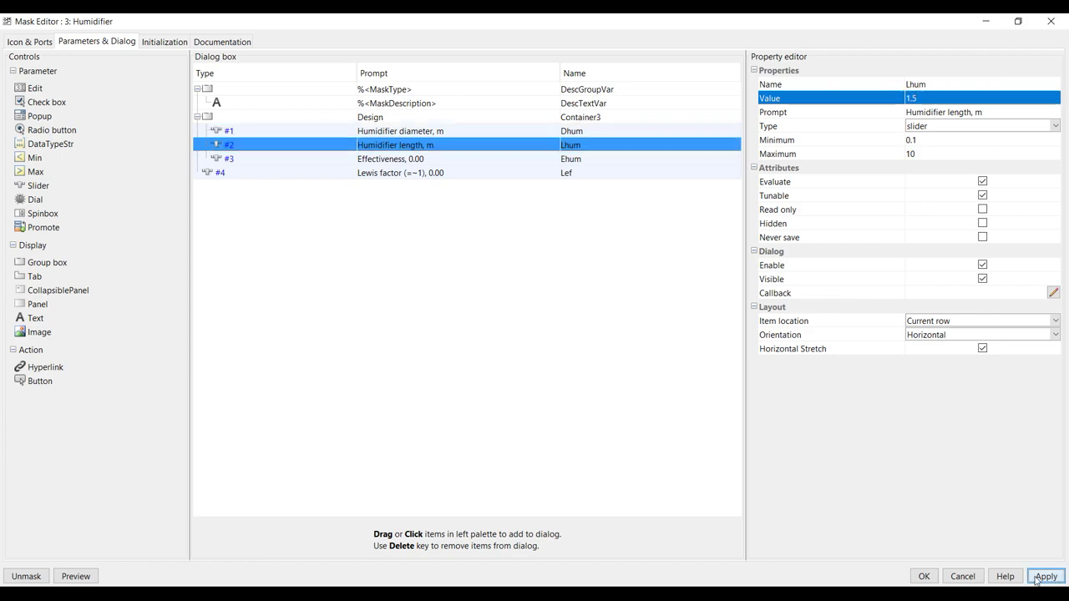
{"action": "left_click", "coordinate": [923, 576]}
{"action": "double_click", "coordinate": [282, 162]}
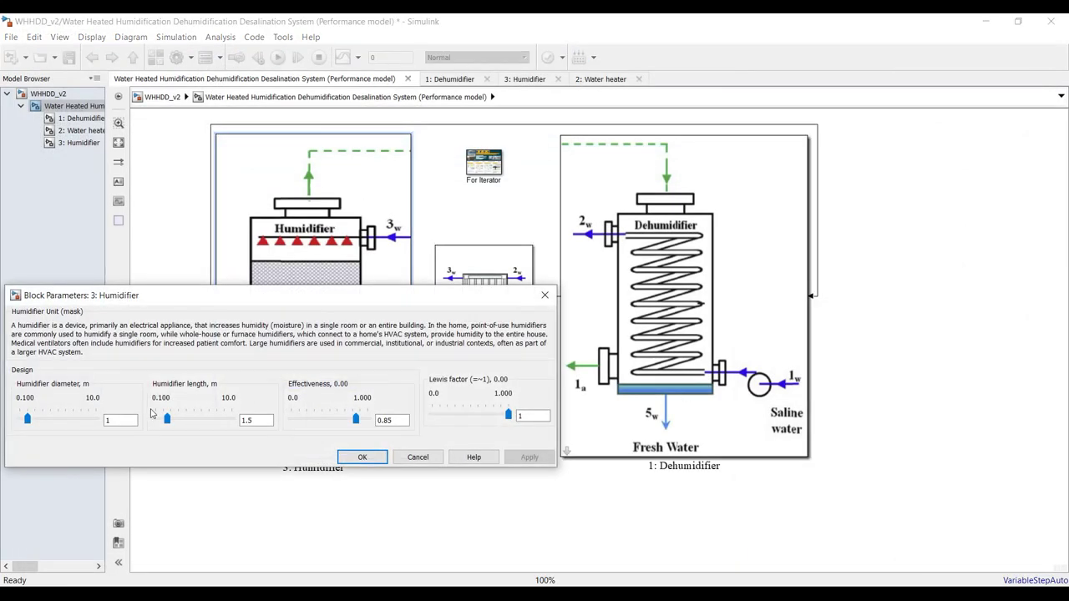
{"action": "left_click_drag", "start_coordinate": [204, 303], "coordinate": [619, 182]}
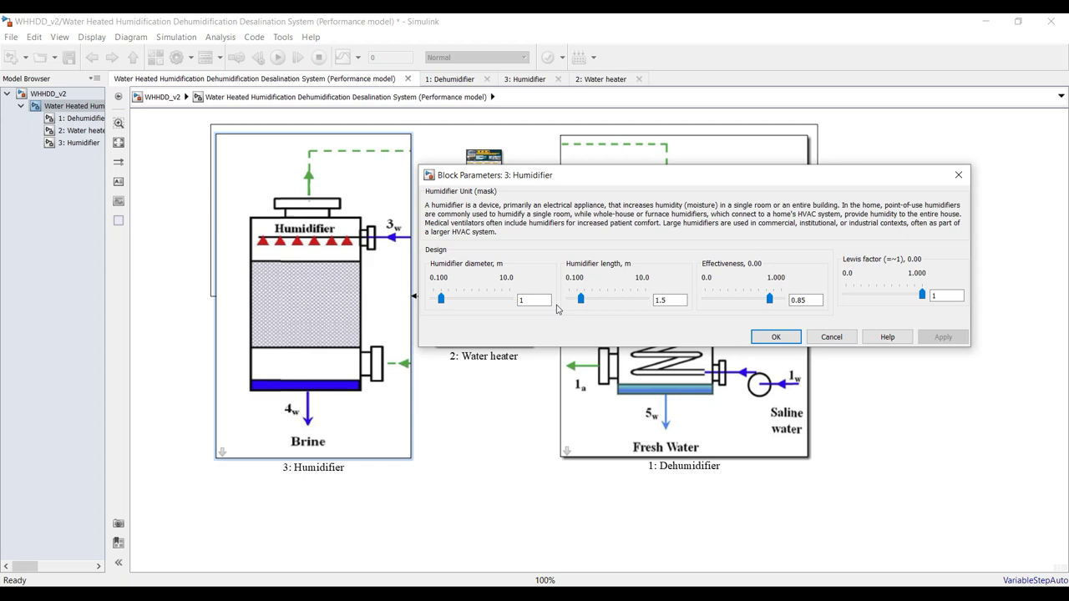
{"action": "left_click", "coordinate": [773, 338]}
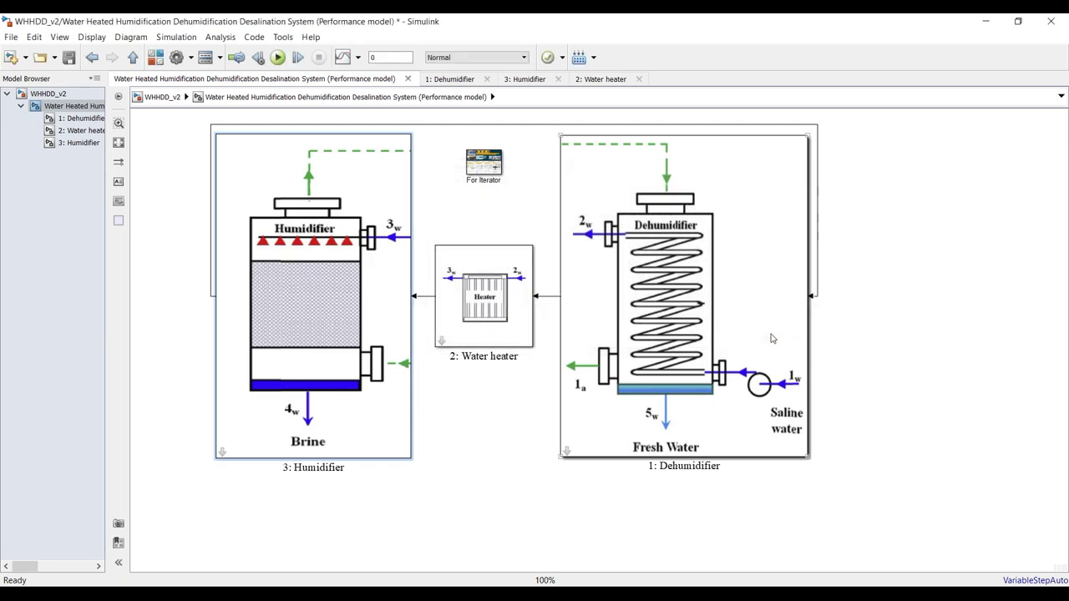
{"action": "left_click", "coordinate": [80, 120]}
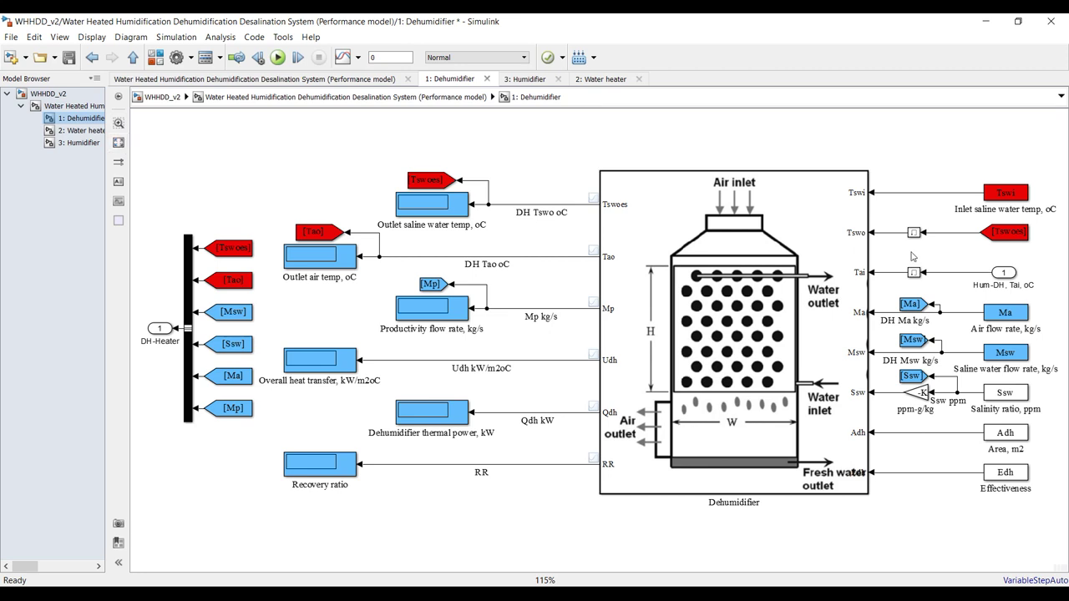
{"action": "left_click_drag", "start_coordinate": [1057, 132], "coordinate": [889, 544]}
{"action": "left_click", "coordinate": [530, 541]}
{"action": "left_click_drag", "start_coordinate": [547, 151], "coordinate": [440, 204]}
{"action": "left_click", "coordinate": [934, 248]}
{"action": "scroll", "coordinate": [934, 247], "scroll_direction": "up", "scroll_amount": 5}
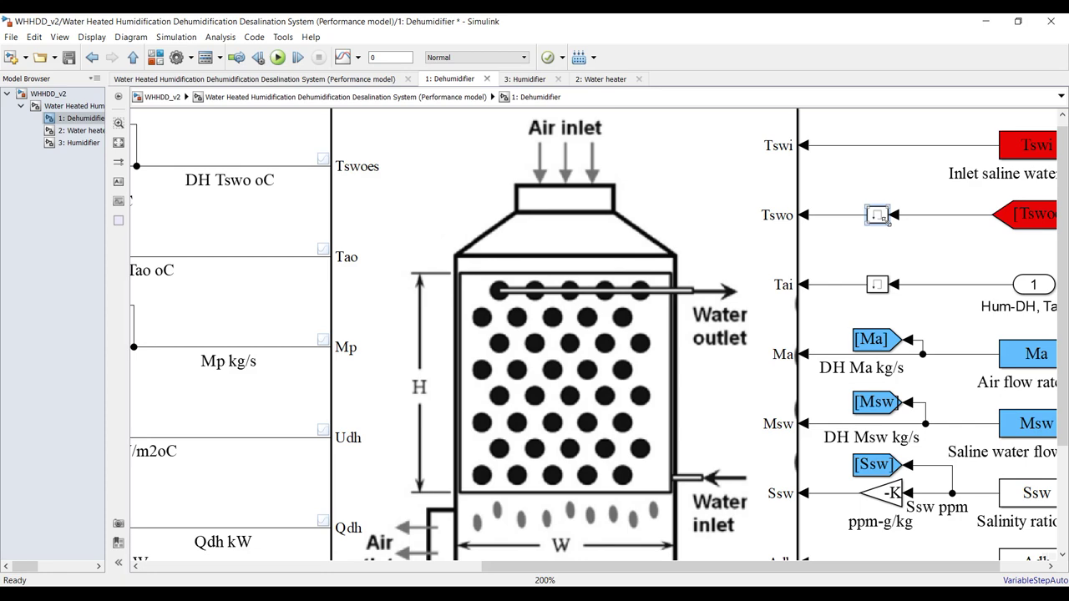
{"action": "double_click", "coordinate": [877, 218]}
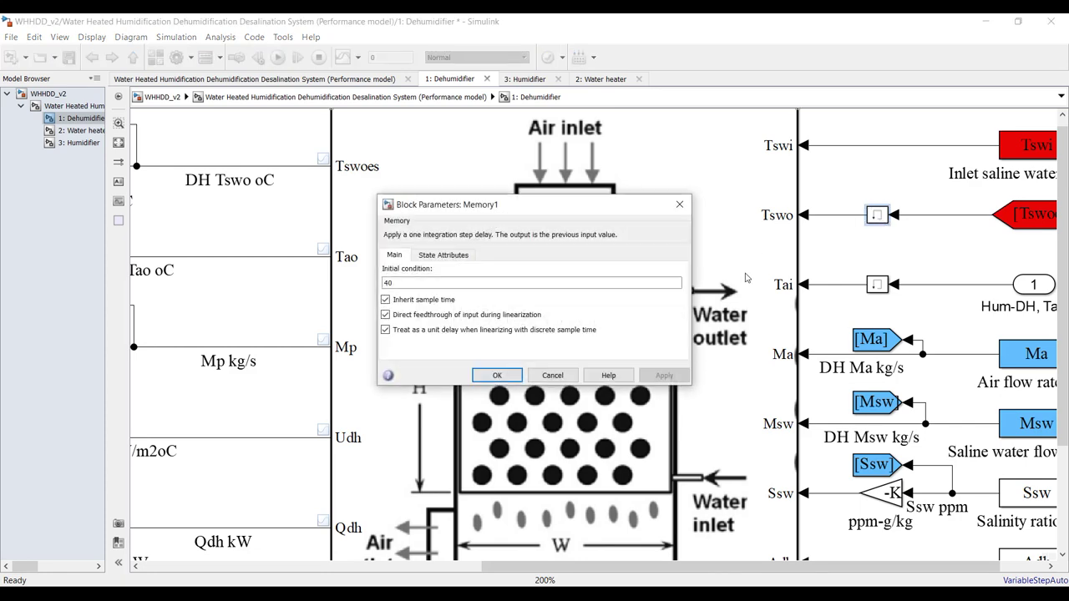
{"action": "left_click", "coordinate": [510, 376]}
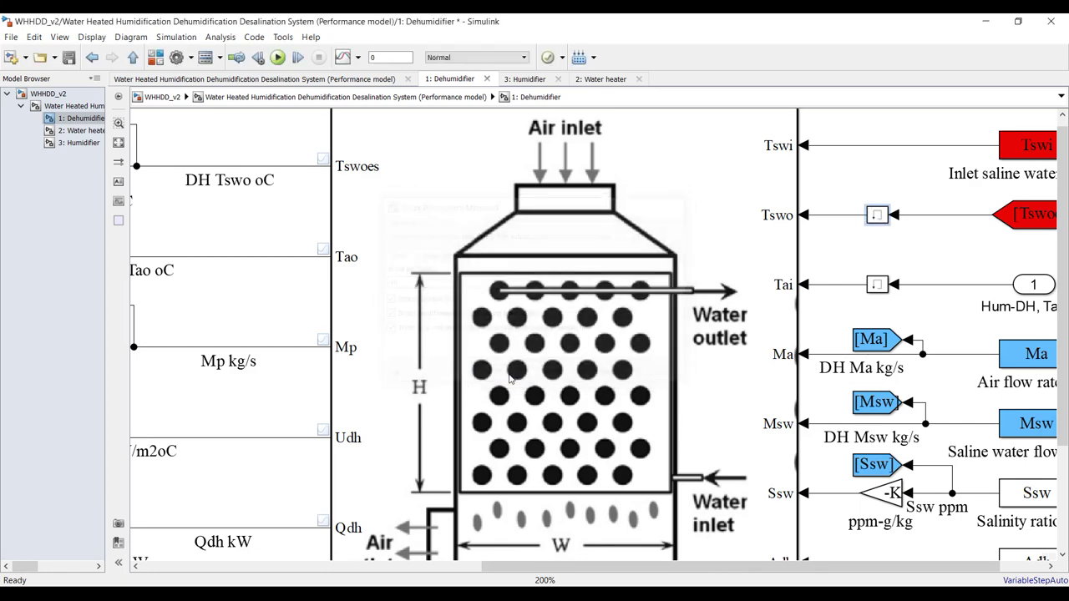
{"action": "key", "text": "space"}
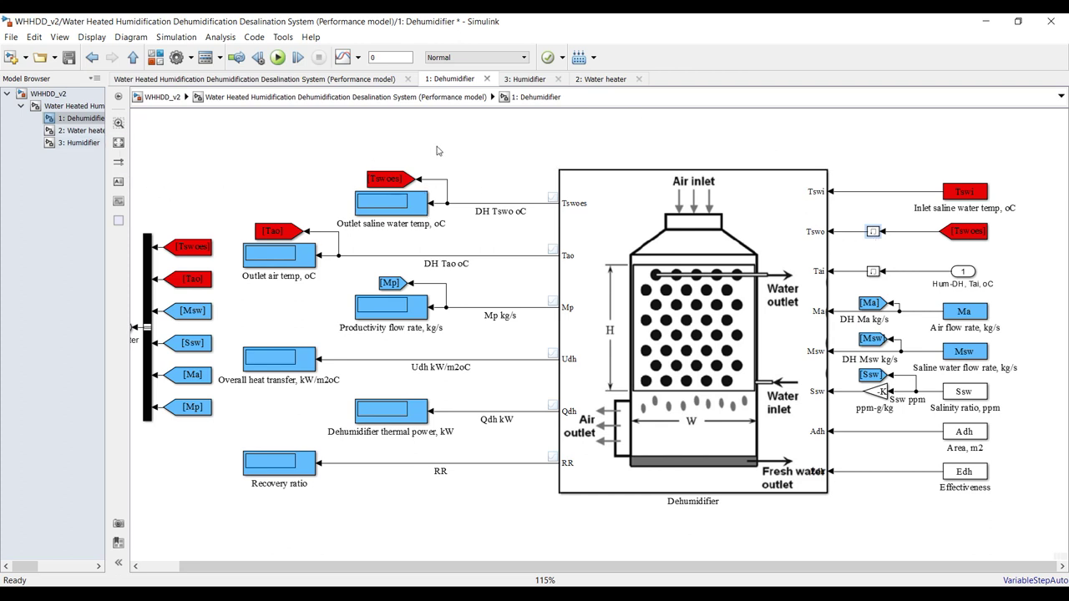
{"action": "left_click_drag", "start_coordinate": [470, 143], "coordinate": [486, 224]}
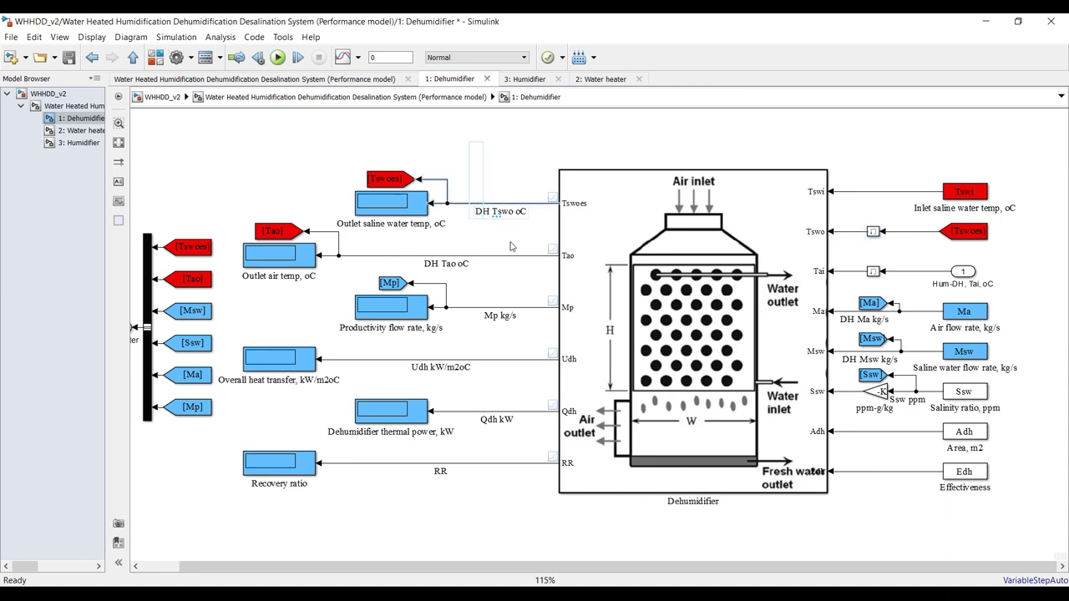
{"action": "left_click", "coordinate": [669, 228]}
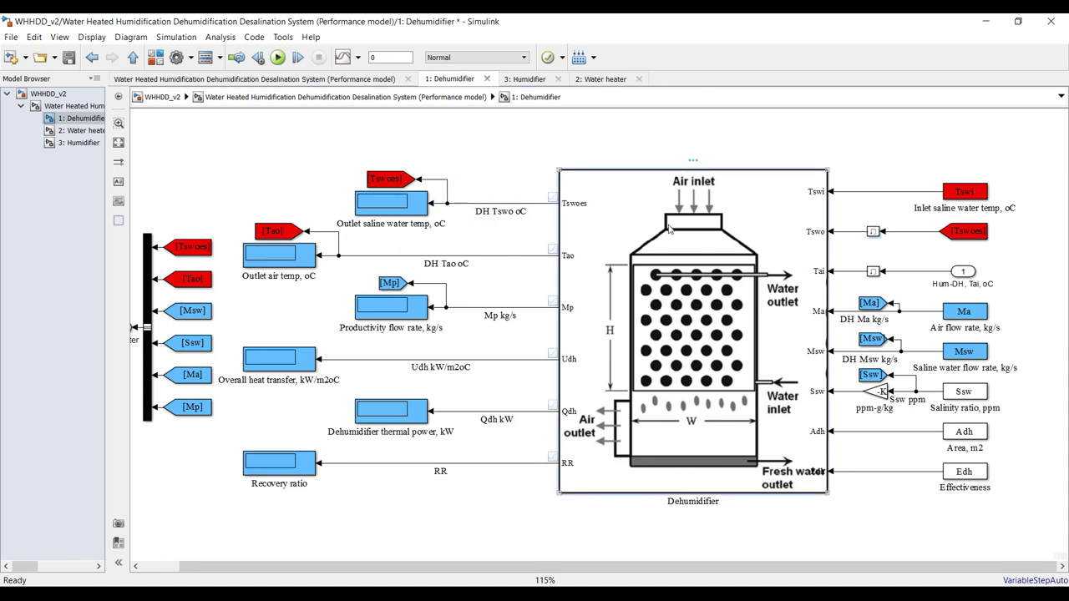
{"action": "double_click", "coordinate": [669, 228]}
{"action": "scroll", "coordinate": [215, 292], "scroll_direction": "down", "scroll_amount": 12}
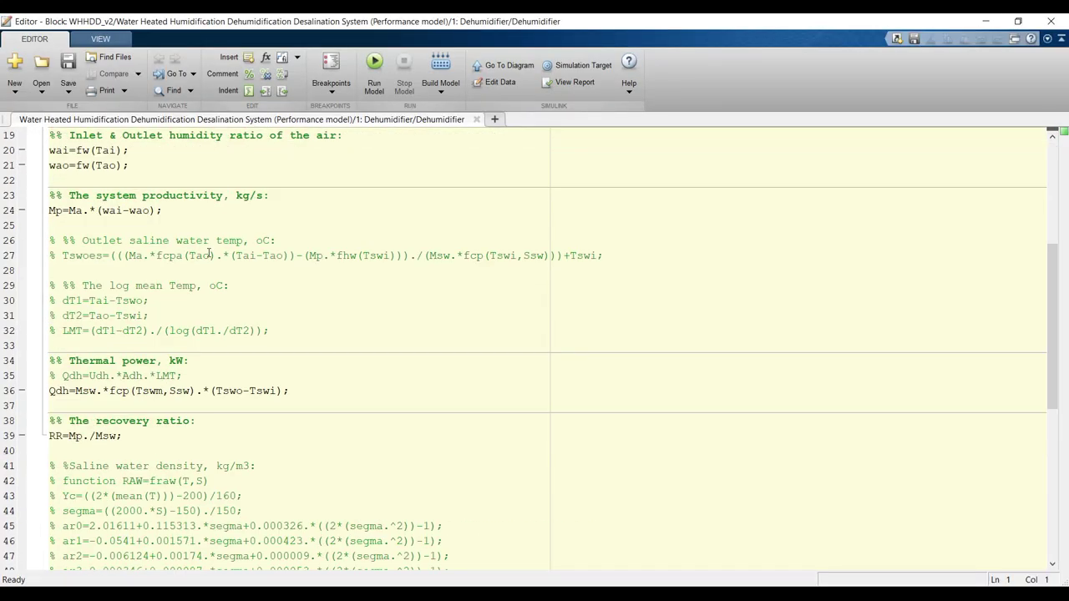
{"action": "scroll", "coordinate": [215, 293], "scroll_direction": "down", "scroll_amount": 4}
{"action": "scroll", "coordinate": [210, 370], "scroll_direction": "up", "scroll_amount": 5}
{"action": "scroll", "coordinate": [207, 390], "scroll_direction": "down", "scroll_amount": 5}
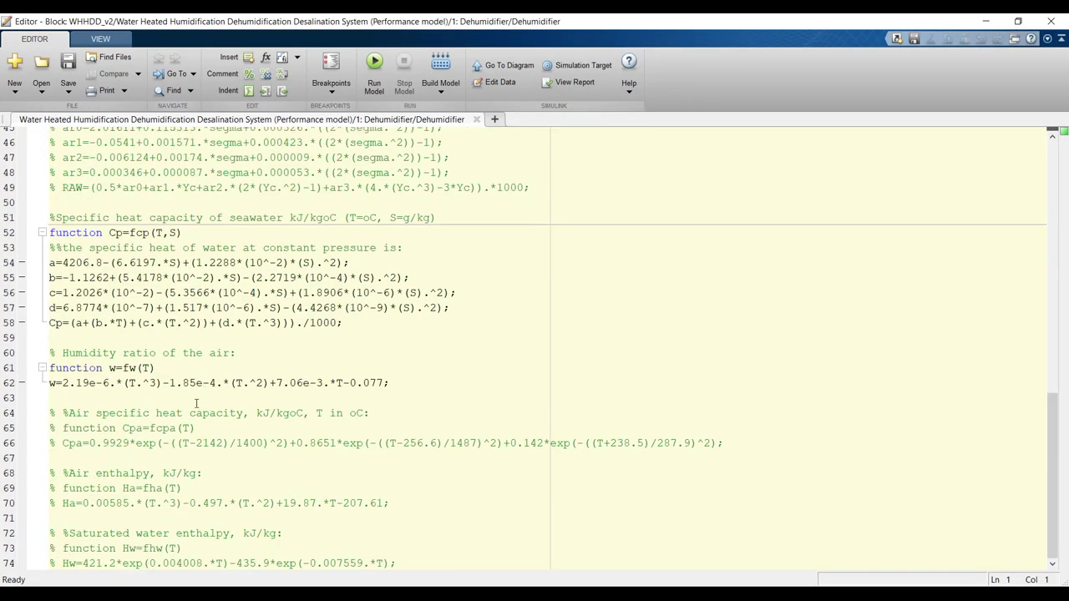
{"action": "scroll", "coordinate": [232, 334], "scroll_direction": "up", "scroll_amount": 15}
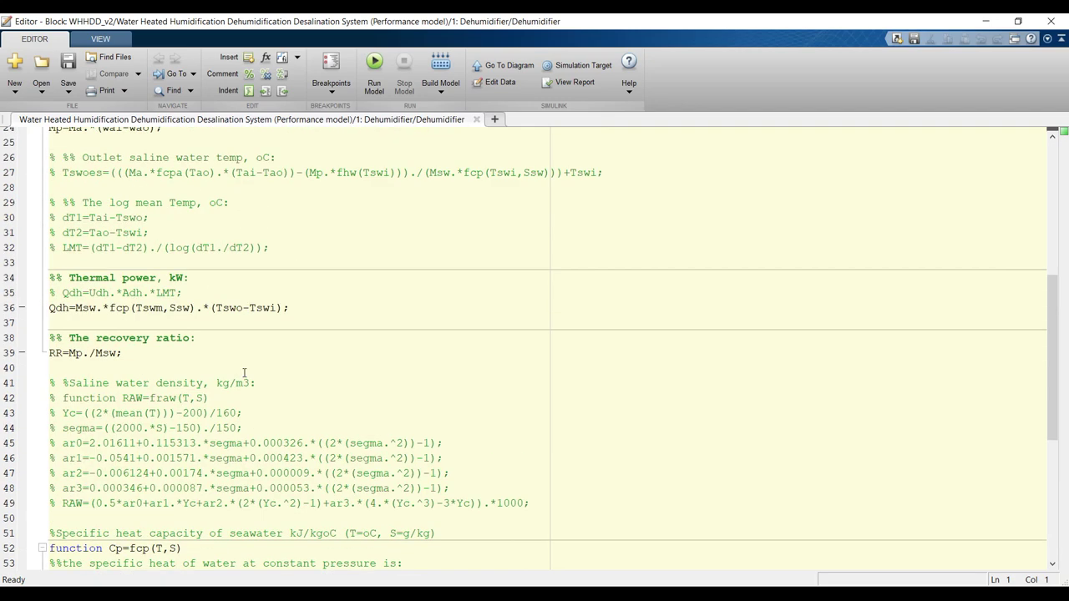
{"action": "left_click_drag", "start_coordinate": [106, 134], "coordinate": [548, 136]}
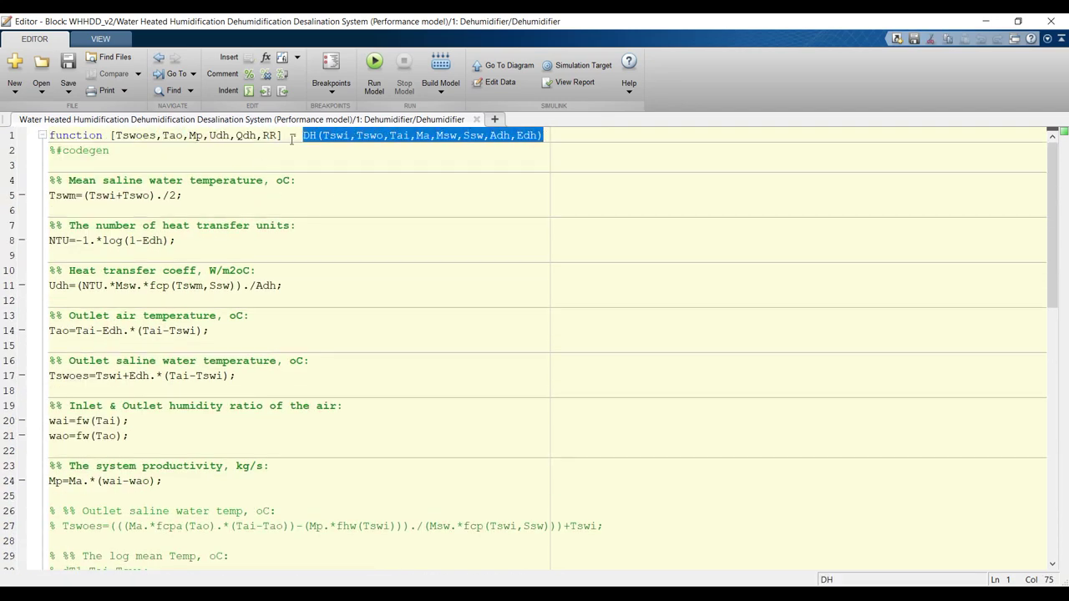
{"action": "left_click", "coordinate": [308, 141]}
{"action": "left_click", "coordinate": [477, 119]}
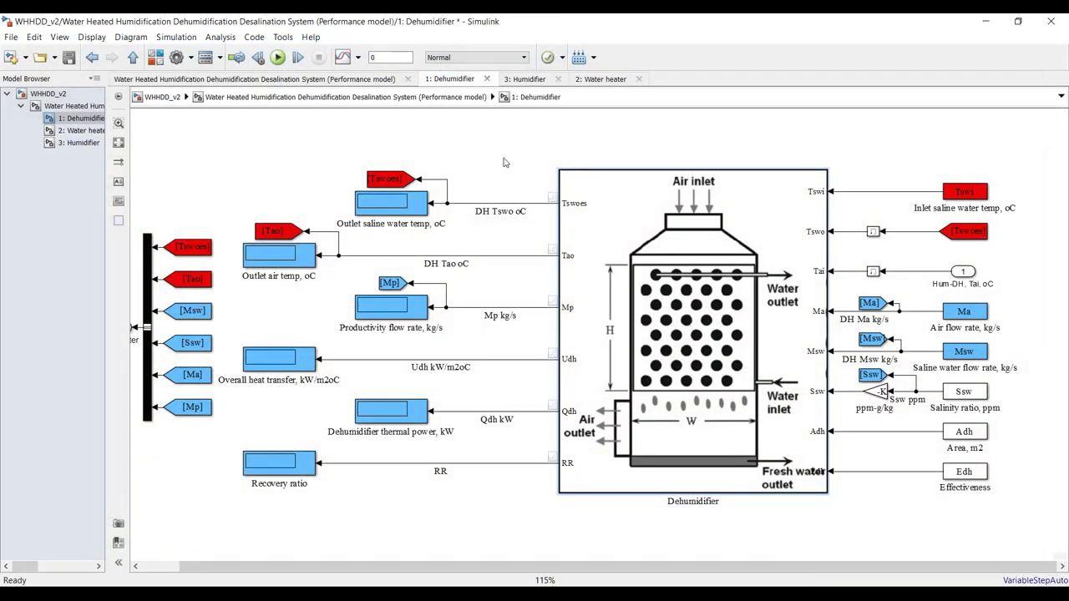
Save the model, view the Water heater subsystem, and return to the top-level diagram
{"action": "left_click", "coordinate": [69, 57]}
{"action": "left_click", "coordinate": [88, 133]}
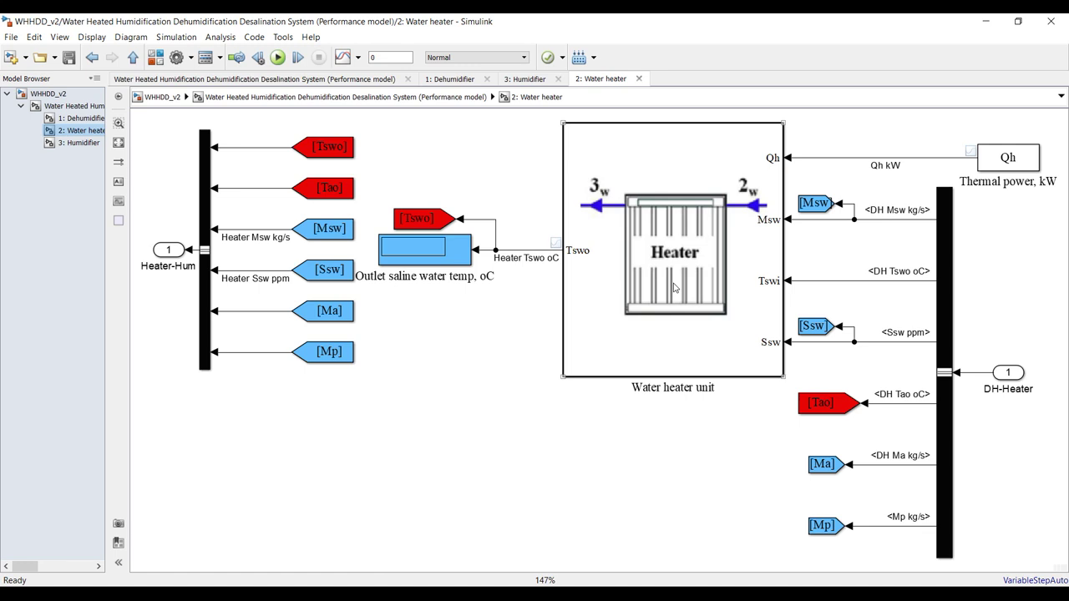
{"action": "left_click", "coordinate": [73, 106]}
Set the Water heater's thermal power to 10 kW and save the model
{"action": "double_click", "coordinate": [460, 315]}
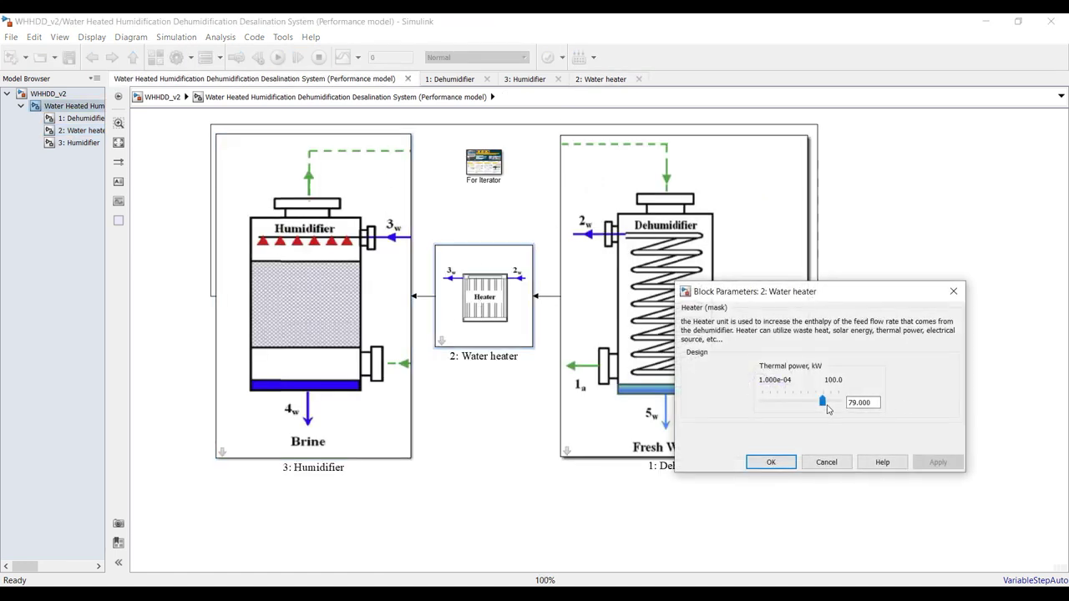
{"action": "left_click_drag", "start_coordinate": [822, 404], "coordinate": [777, 407]}
{"action": "type", "text": "10"}
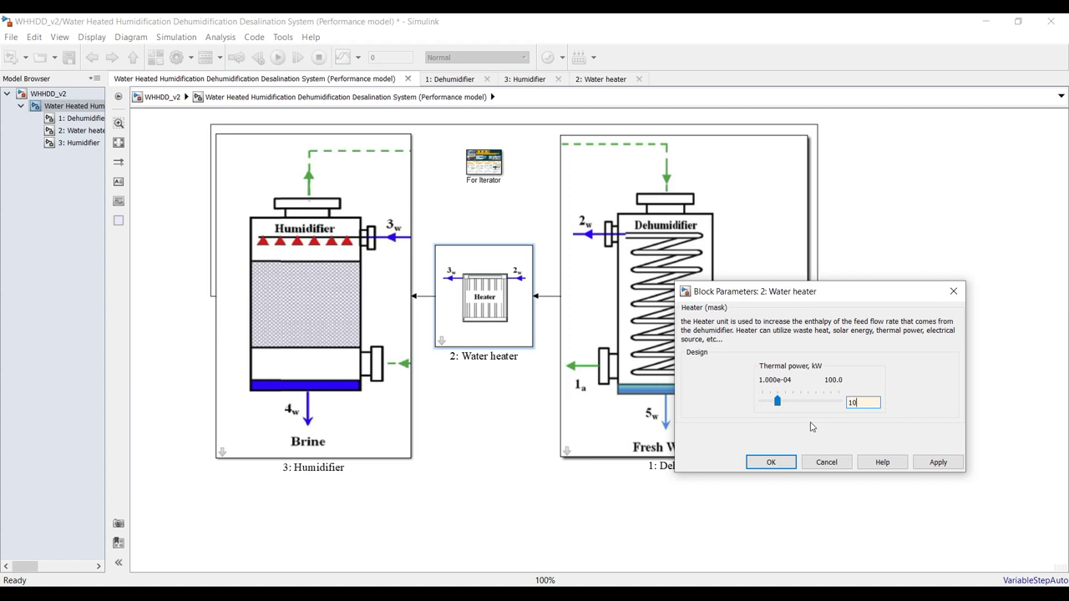
{"action": "left_click", "coordinate": [773, 462]}
{"action": "left_click", "coordinate": [68, 57]}
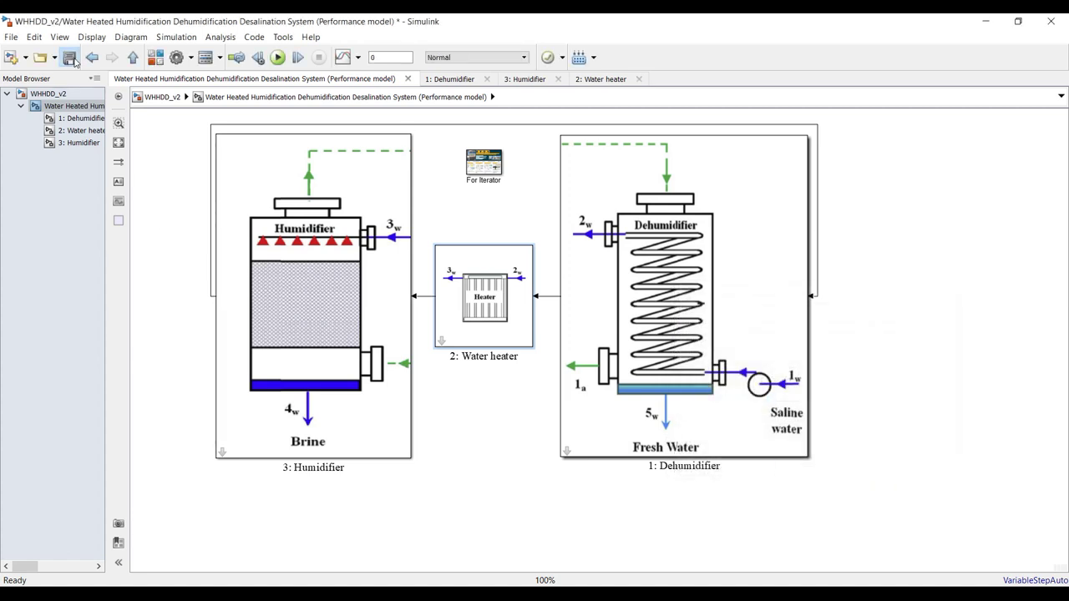
Save, fit the diagram to view, run the simulation, and open the Dehumidifier results
{"action": "left_click", "coordinate": [343, 277]}
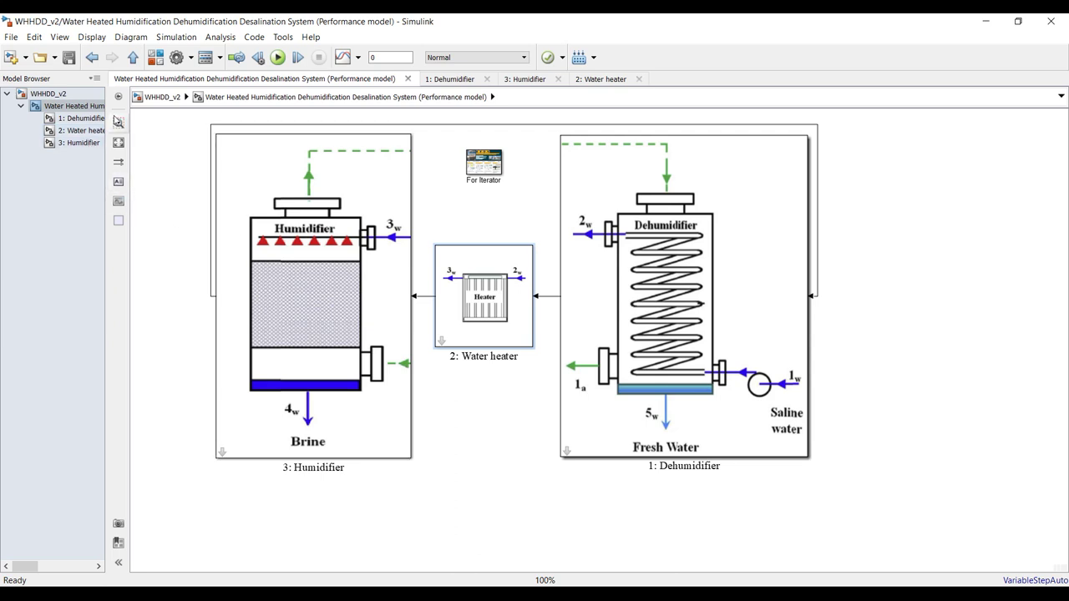
{"action": "left_click", "coordinate": [118, 142]}
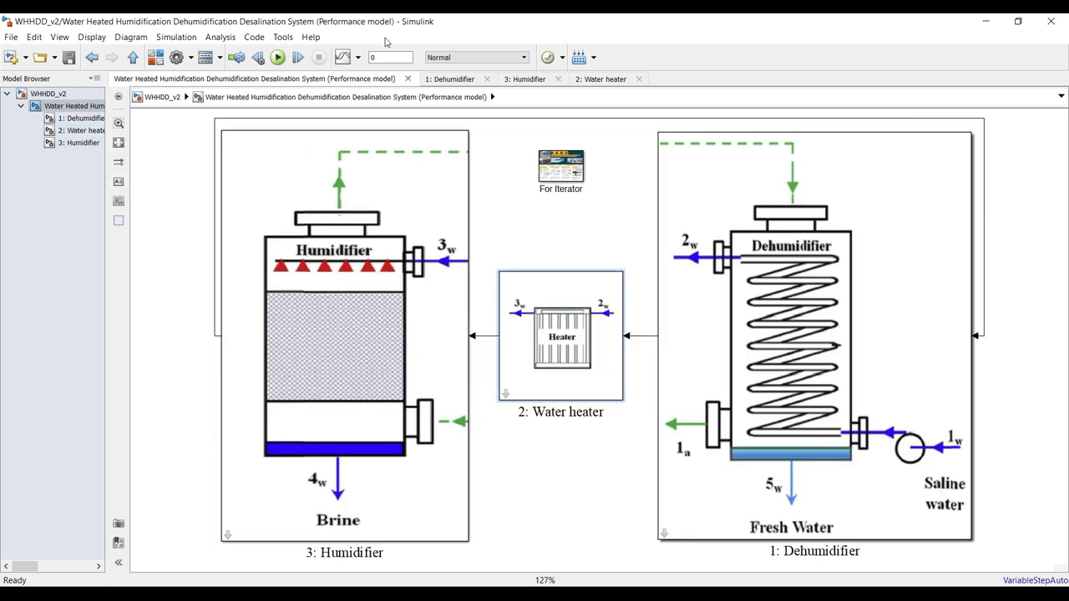
{"action": "left_click", "coordinate": [278, 58]}
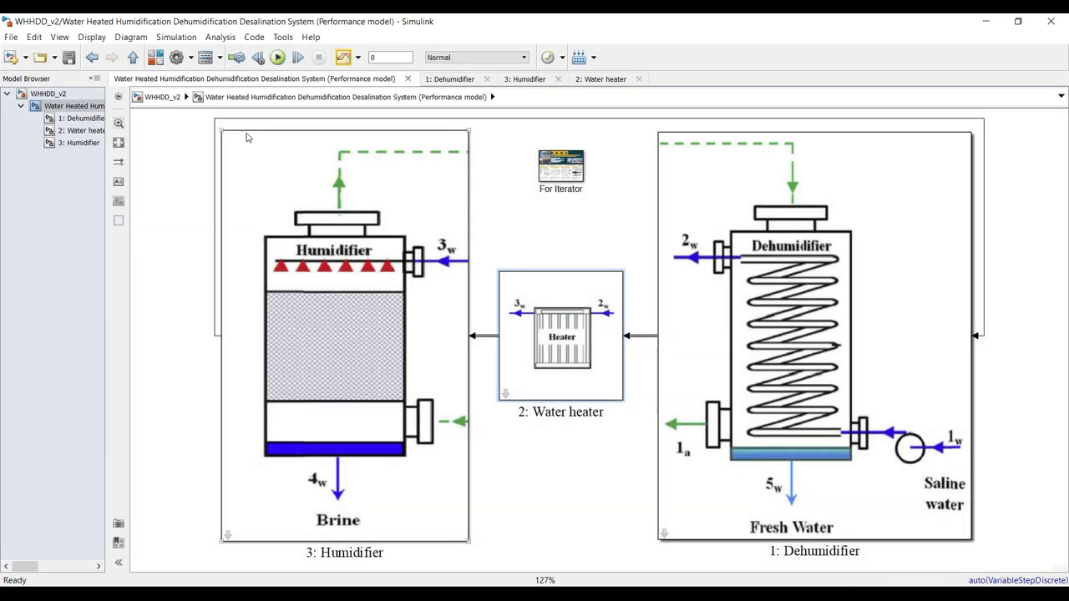
{"action": "left_click", "coordinate": [83, 123]}
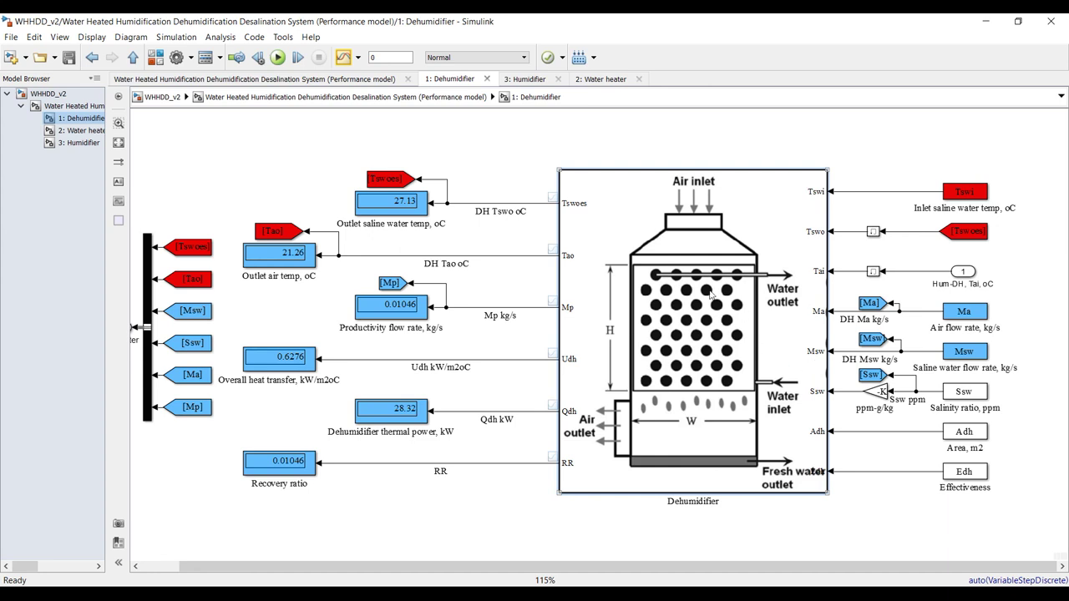
Check the outlet temperature display, then reopen the Dehumidifier subsystem from the top level
{"action": "left_click_drag", "start_coordinate": [303, 167], "coordinate": [420, 204]}
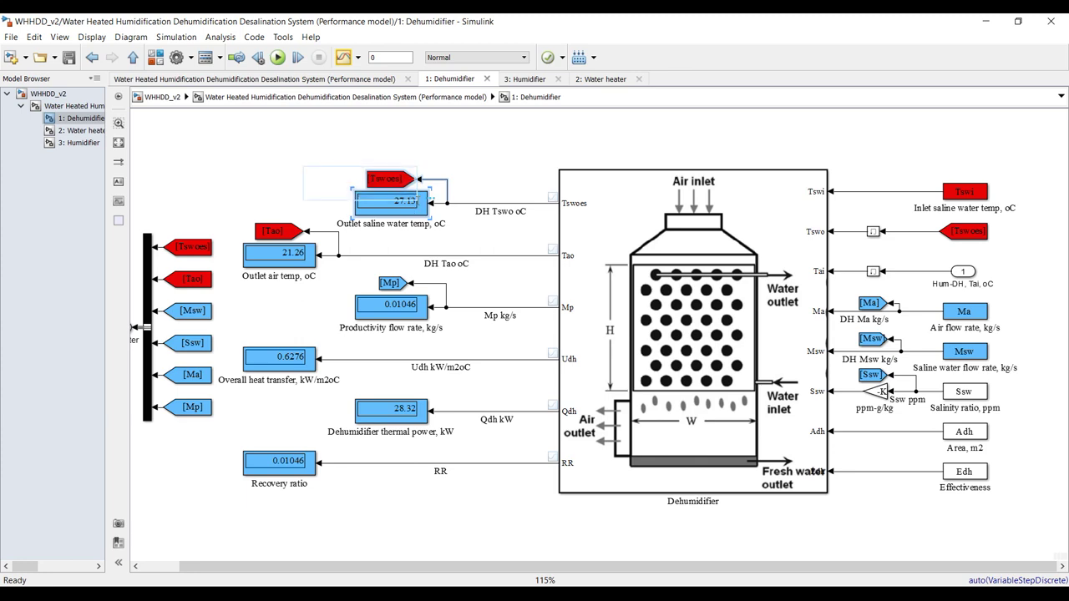
{"action": "left_click", "coordinate": [98, 110]}
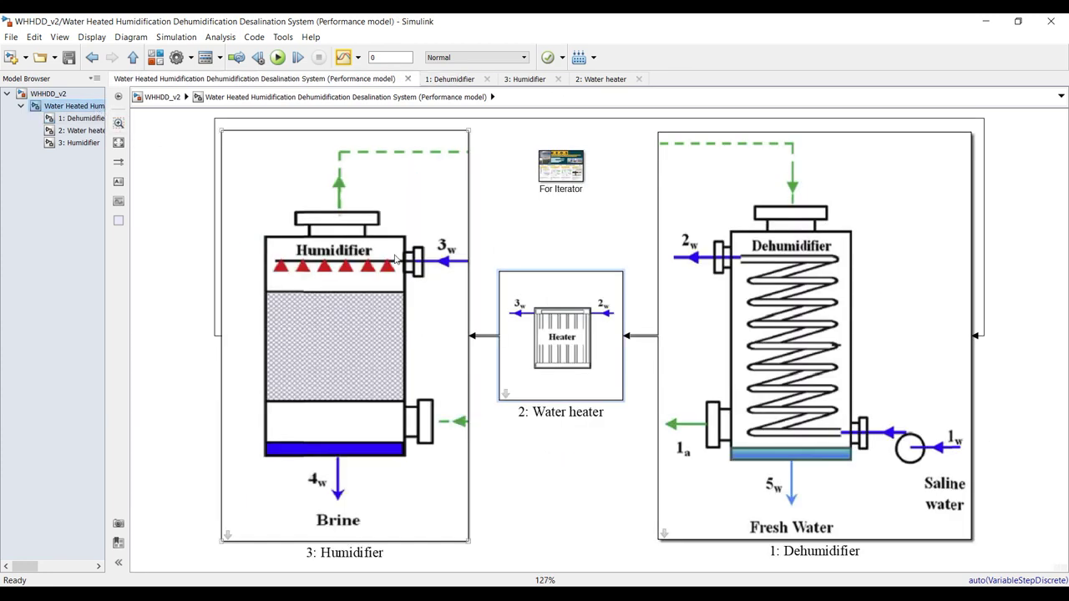
{"action": "double_click", "coordinate": [732, 204]}
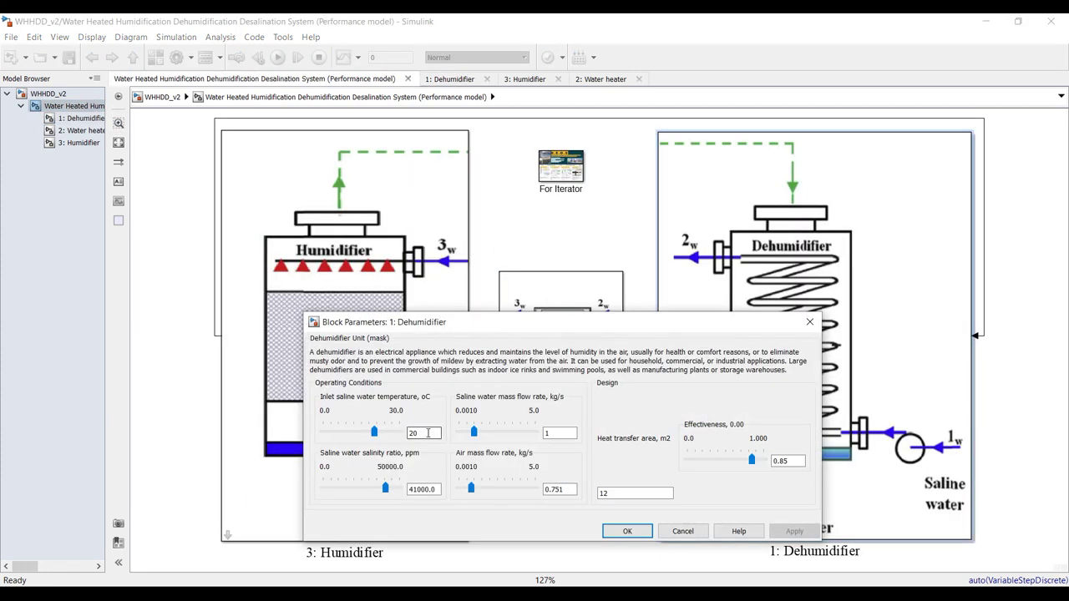
{"action": "left_click", "coordinate": [627, 531]}
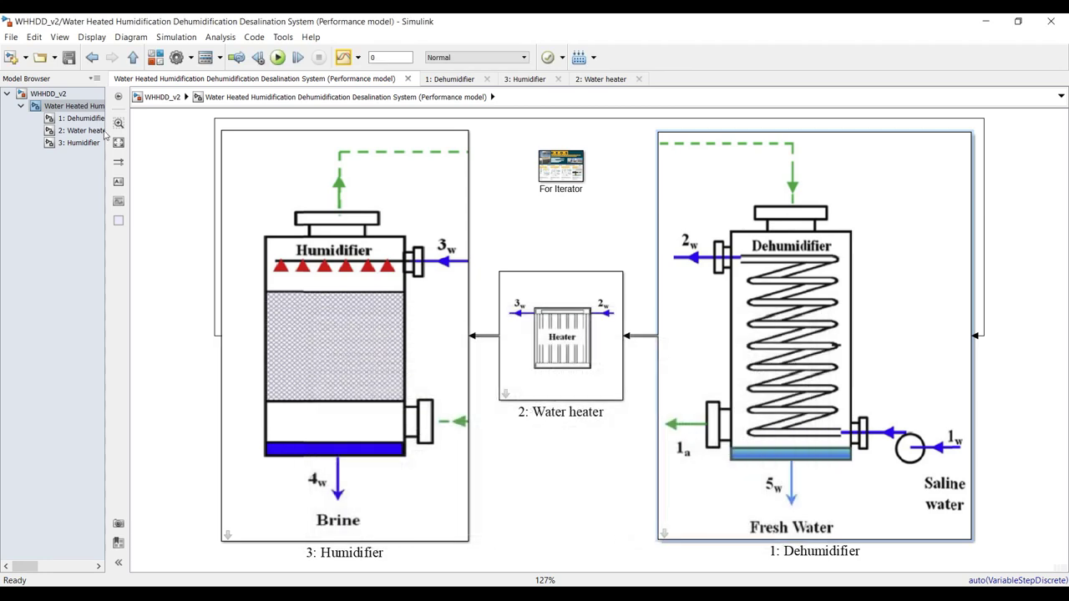
{"action": "left_click", "coordinate": [80, 118]}
Inspect the Dehumidifier's 27.13 °C outlet saline and 21.26 °C outlet air displays
{"action": "left_click_drag", "start_coordinate": [331, 152], "coordinate": [470, 203]}
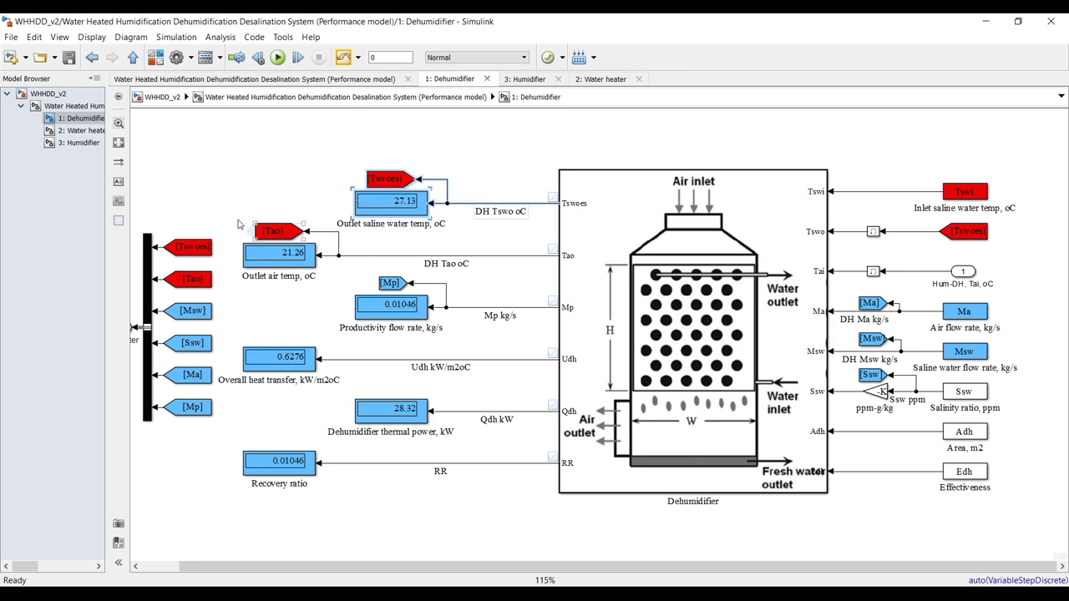
{"action": "left_click_drag", "start_coordinate": [241, 210], "coordinate": [416, 330]}
{"action": "scroll", "coordinate": [406, 331], "scroll_direction": "up", "scroll_amount": 5}
{"action": "scroll", "coordinate": [406, 334], "scroll_direction": "up", "scroll_amount": 1}
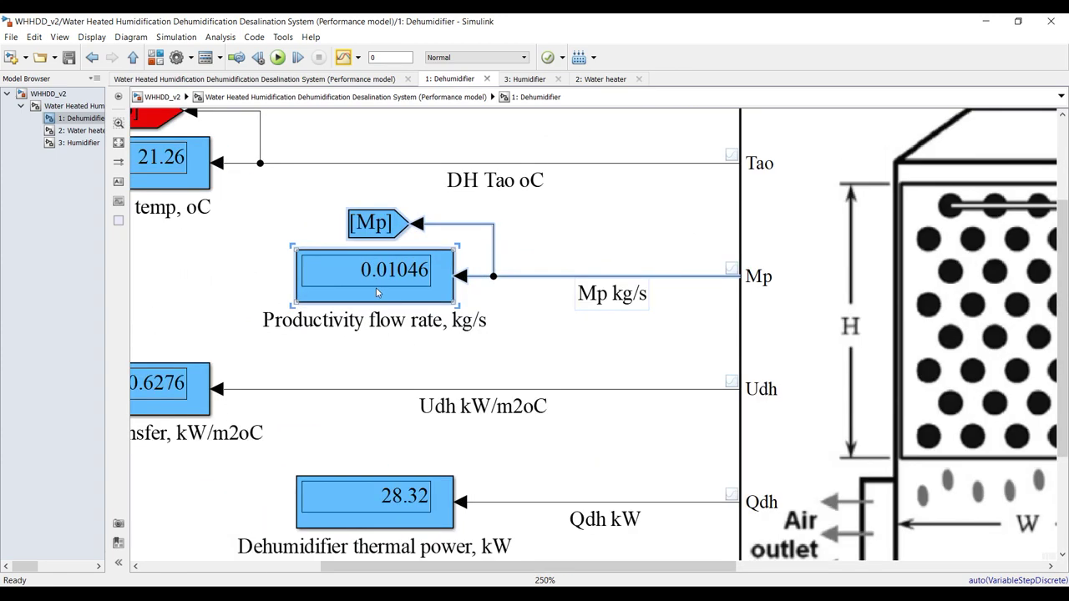
{"action": "scroll", "coordinate": [426, 331], "scroll_direction": "down", "scroll_amount": 3}
{"action": "left_click", "coordinate": [502, 345]}
{"action": "scroll", "coordinate": [509, 334], "scroll_direction": "down", "scroll_amount": 3}
{"action": "scroll", "coordinate": [274, 394], "scroll_direction": "up", "scroll_amount": 1}
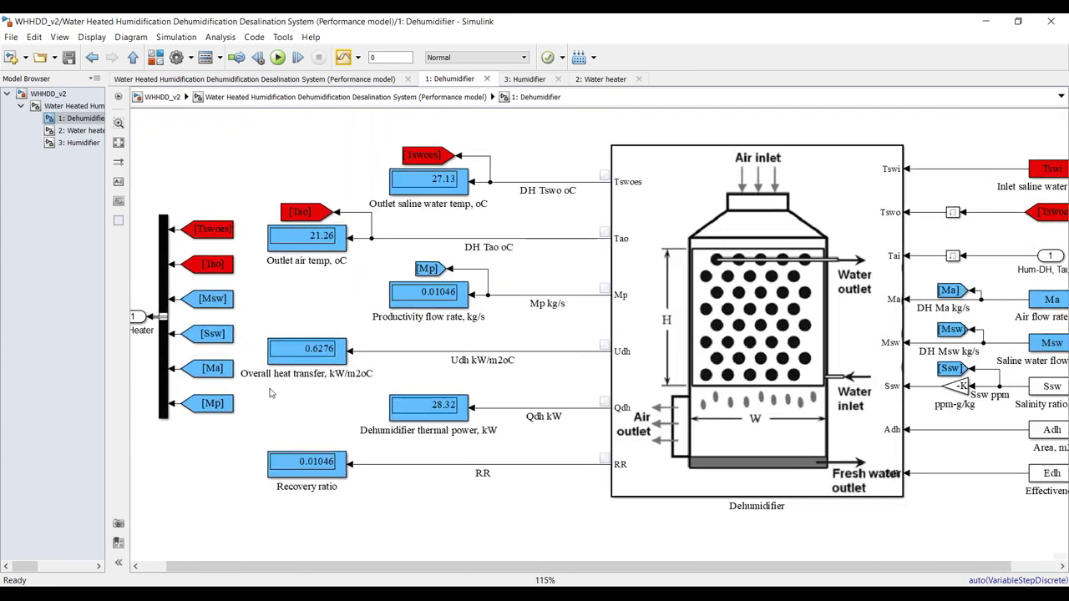
Inspect the 0.6276 heat transfer, 28.32 kW power and 0.01046 displays, then open the Water heater
{"action": "left_click_drag", "start_coordinate": [289, 315], "coordinate": [360, 376]}
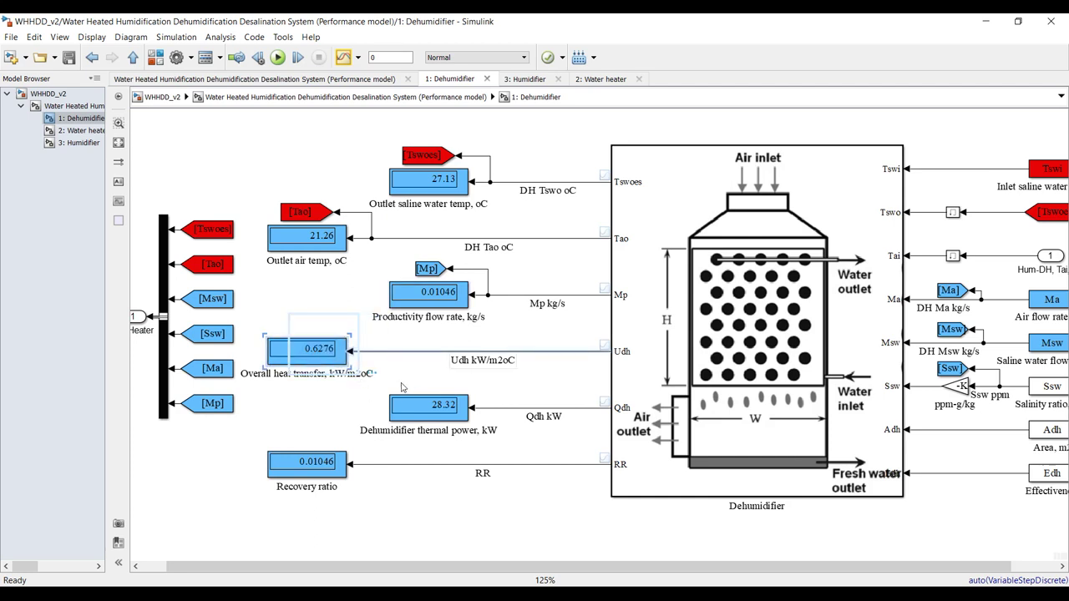
{"action": "left_click", "coordinate": [415, 406]}
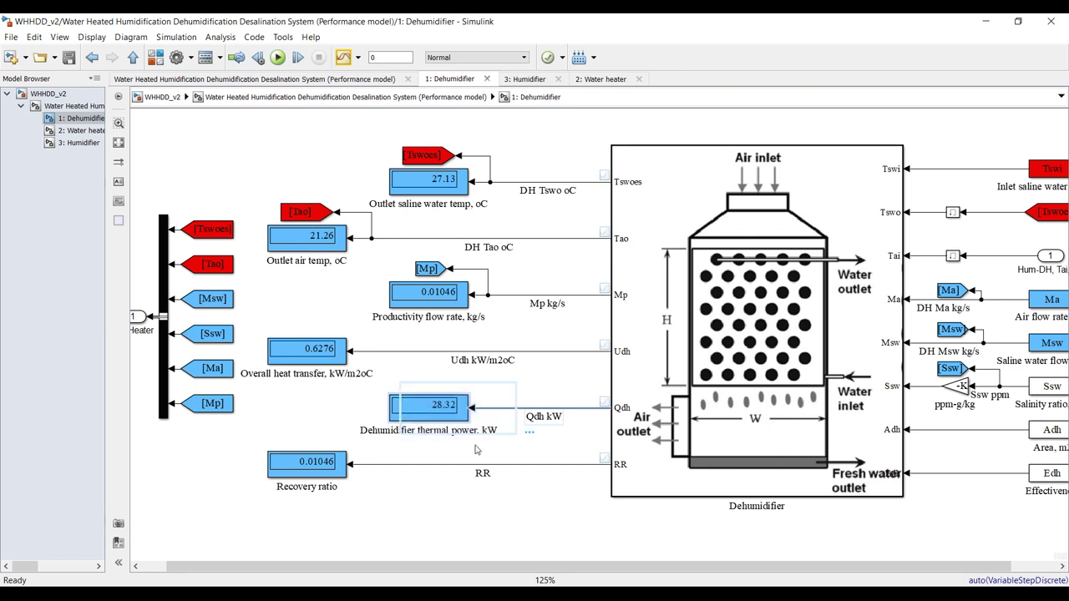
{"action": "left_click", "coordinate": [280, 465]}
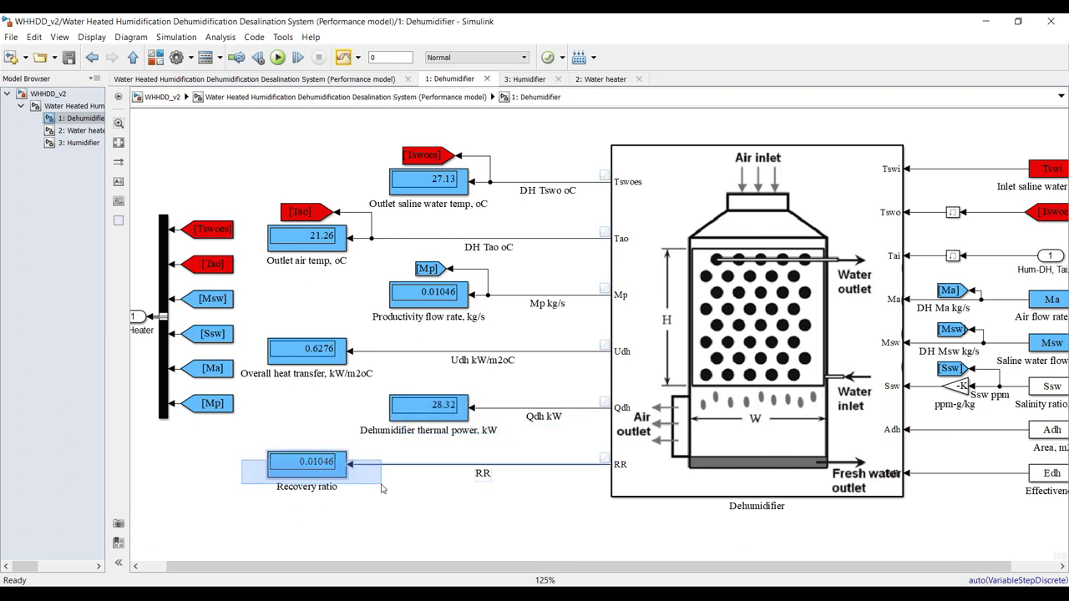
{"action": "left_click", "coordinate": [84, 130]}
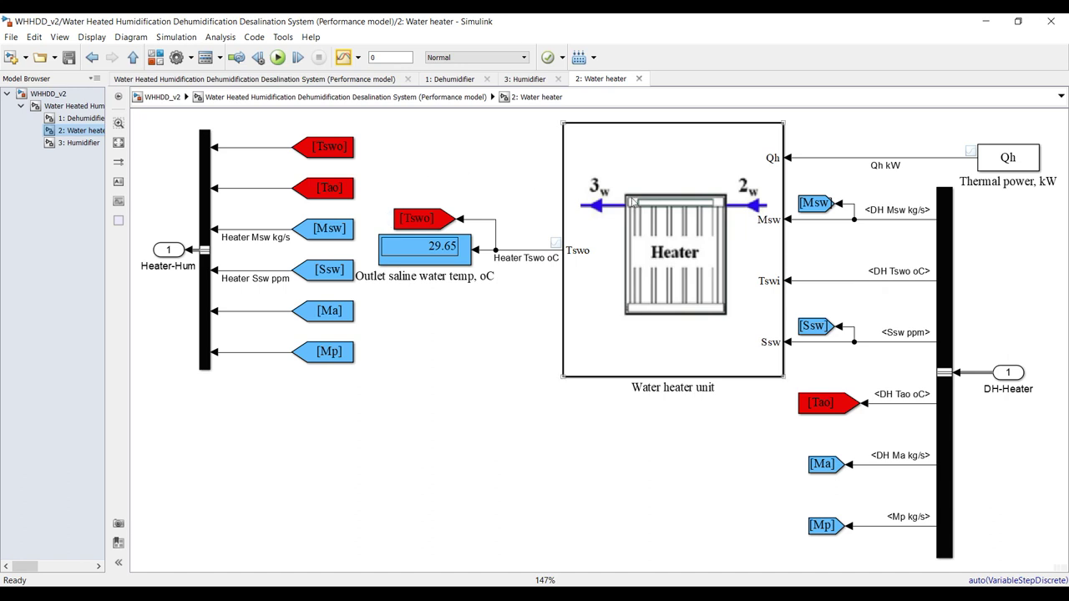
Check the Water heater's 29.65 °C display, then open the Humidifier subsystem and zoom its displays
{"action": "left_click_drag", "start_coordinate": [407, 184], "coordinate": [530, 314]}
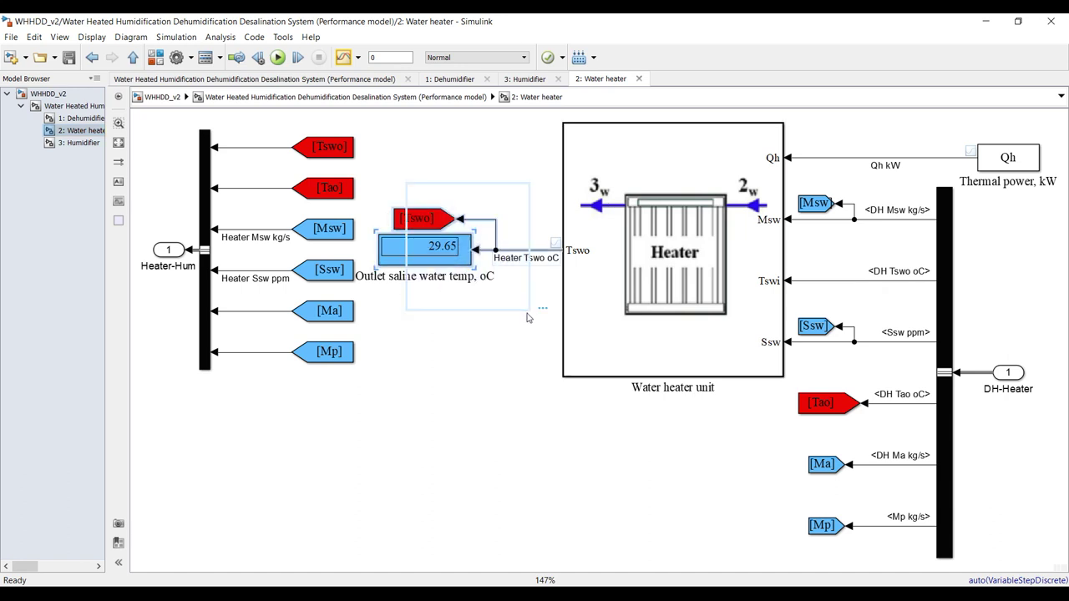
{"action": "left_click", "coordinate": [82, 143]}
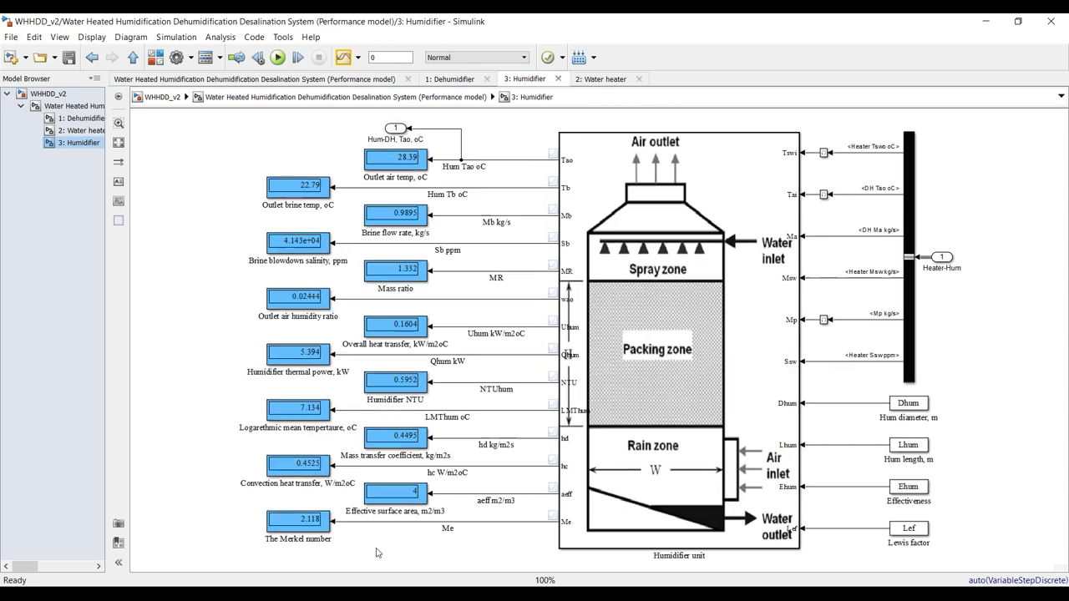
{"action": "scroll", "coordinate": [376, 552], "scroll_direction": "up", "scroll_amount": 3}
{"action": "scroll", "coordinate": [395, 515], "scroll_direction": "down", "scroll_amount": 1}
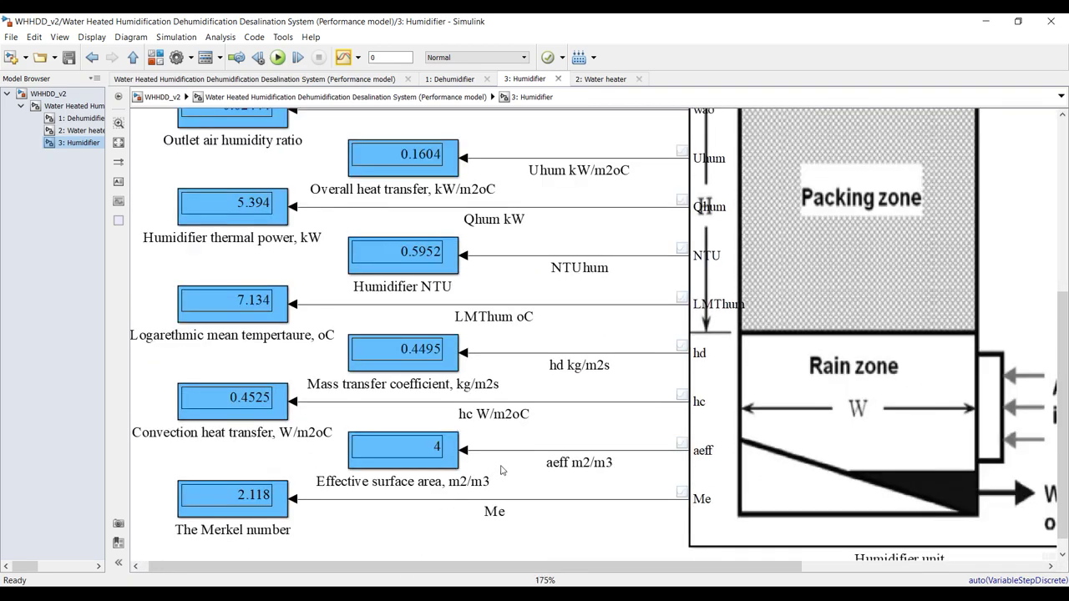
{"action": "scroll", "coordinate": [501, 471], "scroll_direction": "down", "scroll_amount": 1}
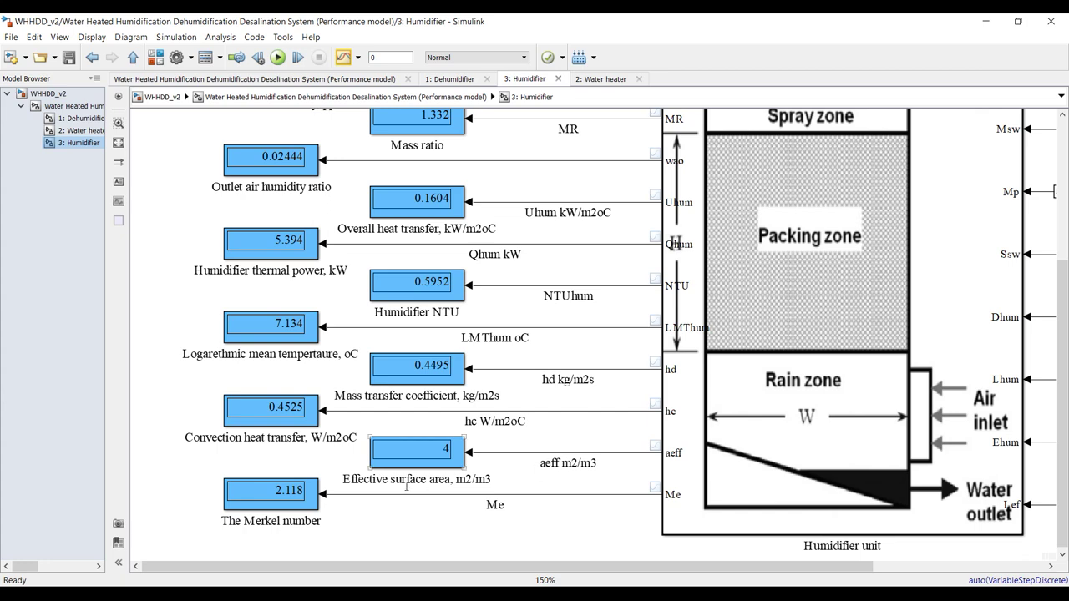
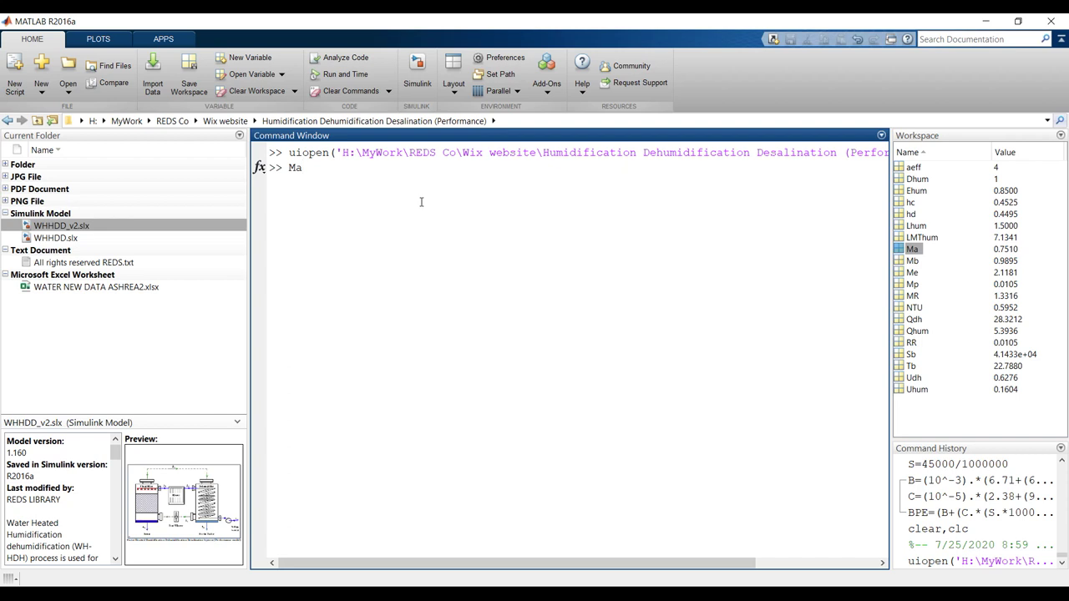
Print the workspace values Mb (0.9895) and MR (1.3316) in the Command Window
{"action": "left_click", "coordinate": [906, 262]}
{"action": "left_click_drag", "start_coordinate": [902, 265], "coordinate": [585, 259]}
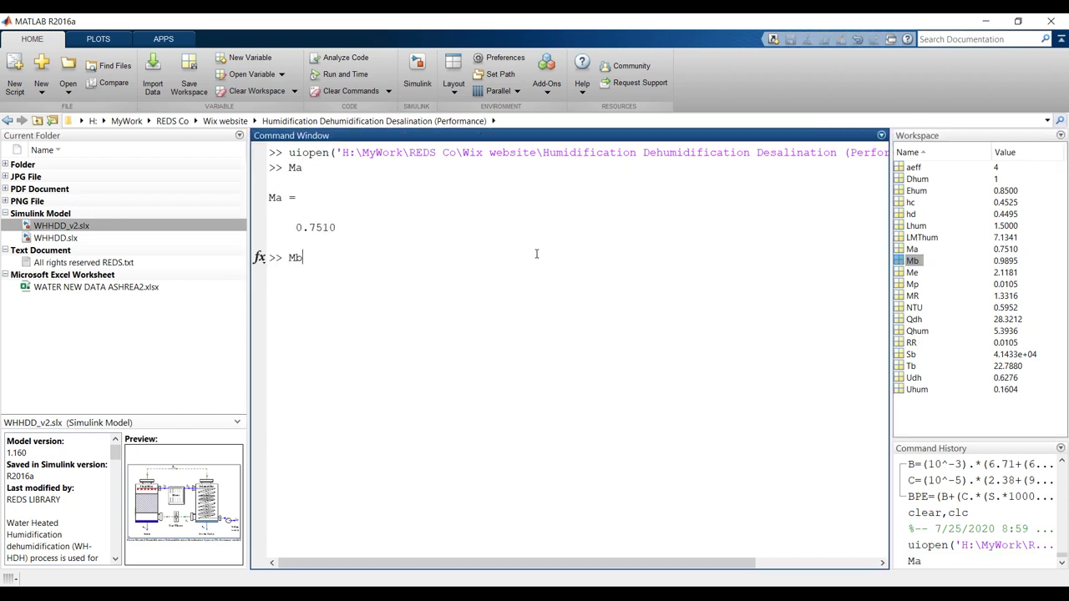
{"action": "key", "text": "Return"}
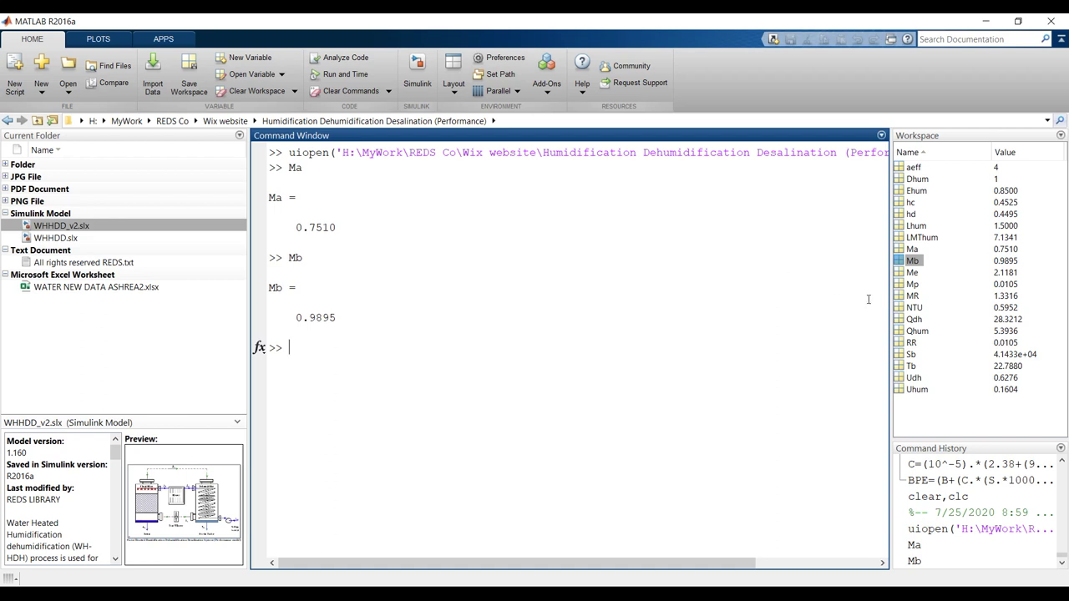
{"action": "left_click_drag", "start_coordinate": [900, 298], "coordinate": [505, 374]}
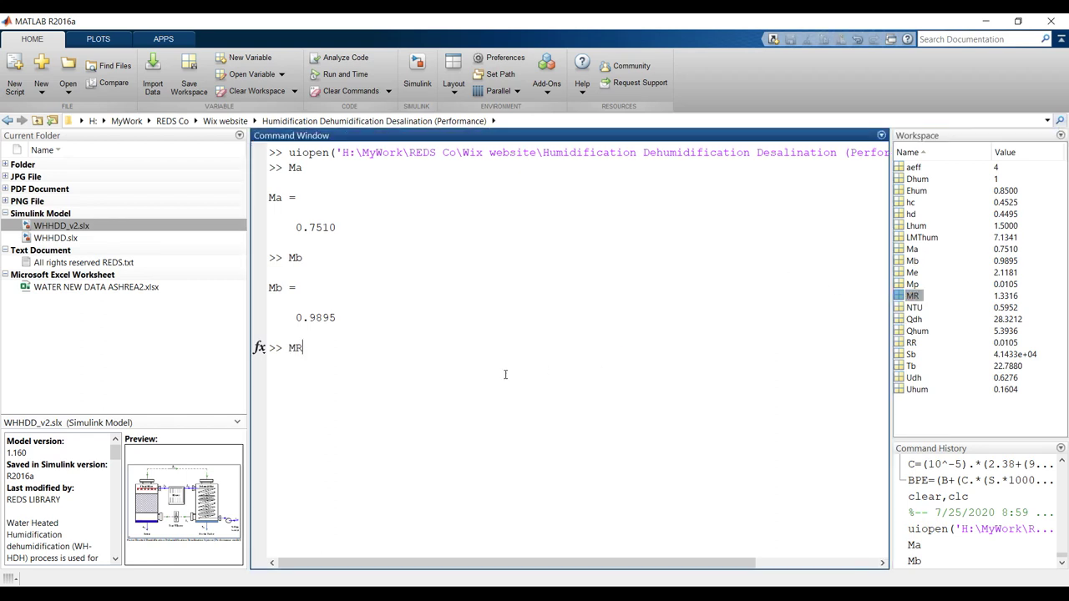
{"action": "key", "text": "Return"}
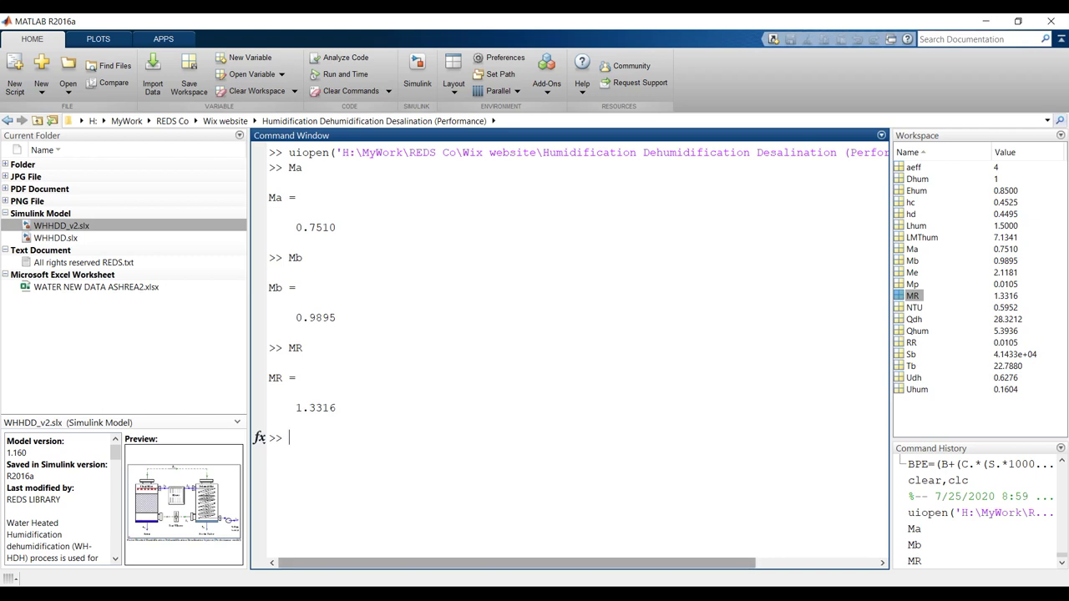
{"action": "left_click", "coordinate": [568, 594]}
Set the WHHDD_v2 model's simulation stop time to inf and save the model
{"action": "left_click", "coordinate": [622, 547]}
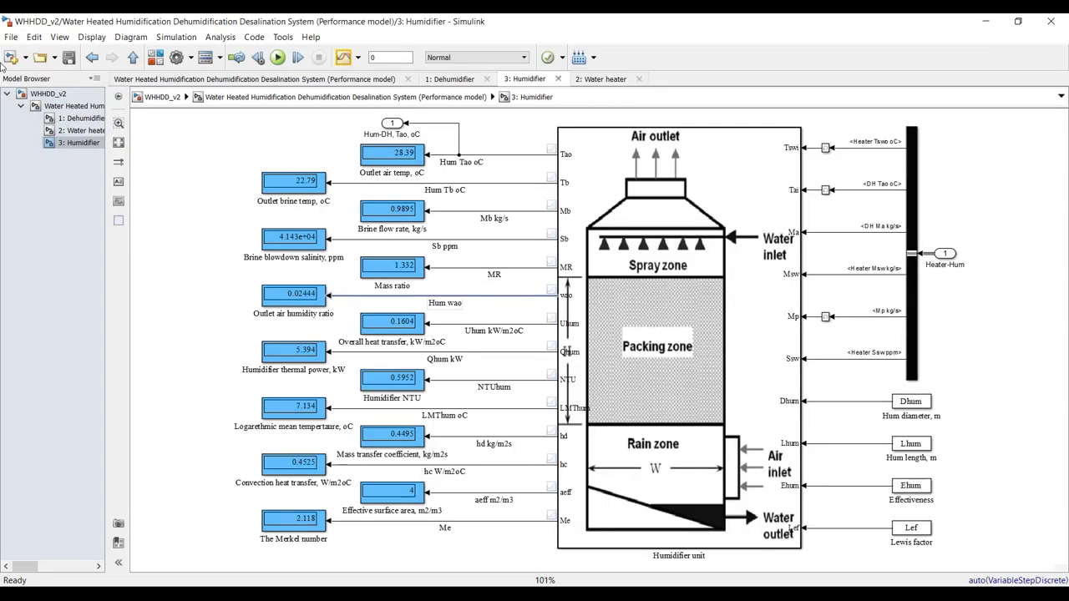
{"action": "left_click", "coordinate": [74, 106]}
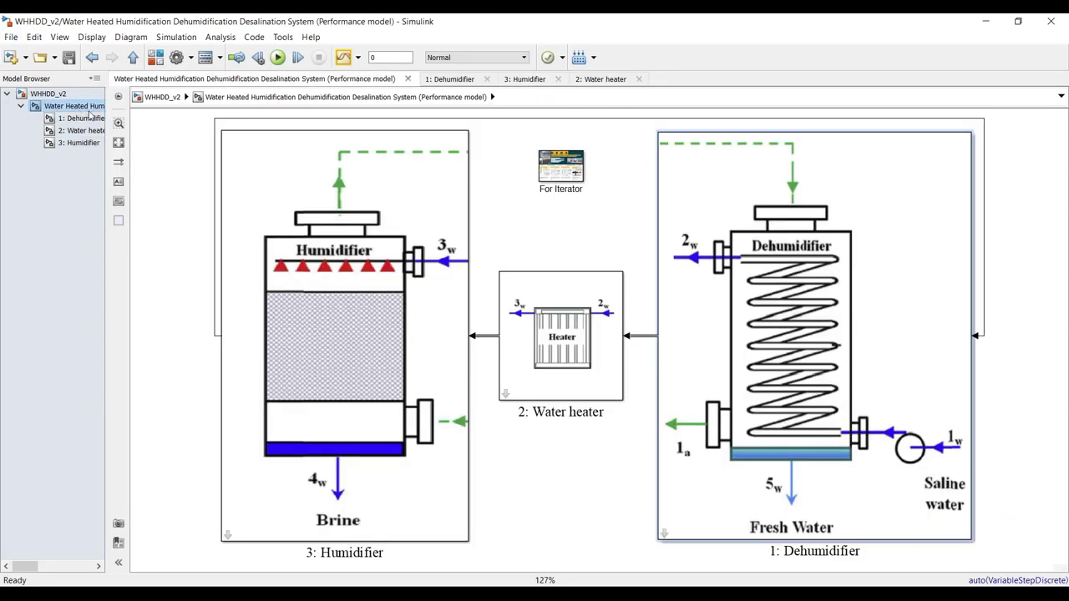
{"action": "left_click", "coordinate": [365, 174]}
{"action": "left_click", "coordinate": [379, 53]}
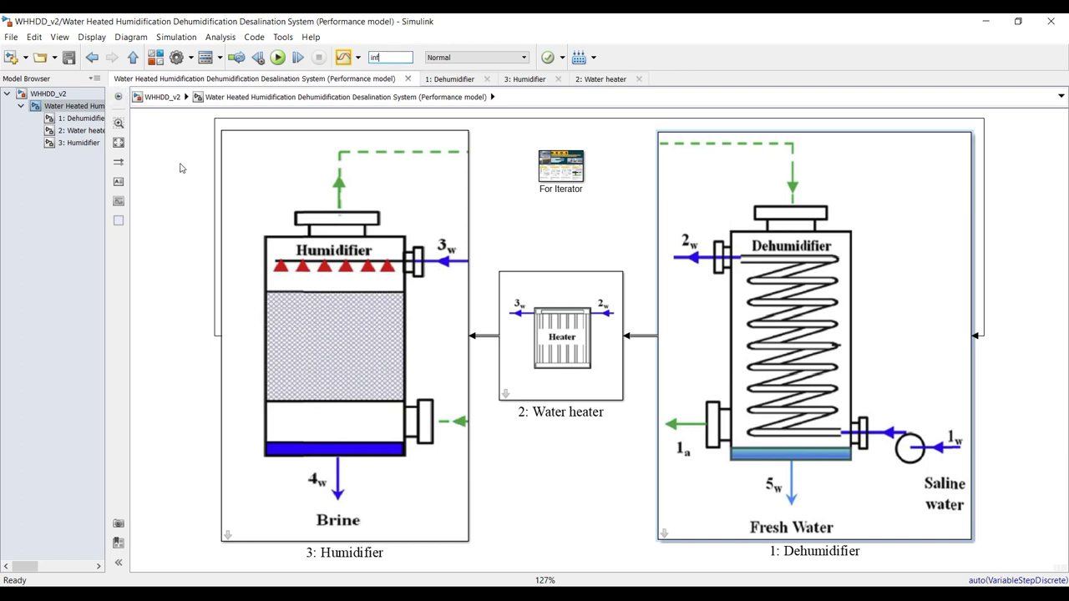
{"action": "left_click", "coordinate": [168, 154]}
{"action": "left_click", "coordinate": [69, 58]}
{"action": "double_click", "coordinate": [382, 57]}
Save the model as a new copy named WHHDD_vd
{"action": "left_click", "coordinate": [11, 37]}
{"action": "left_click", "coordinate": [38, 126]}
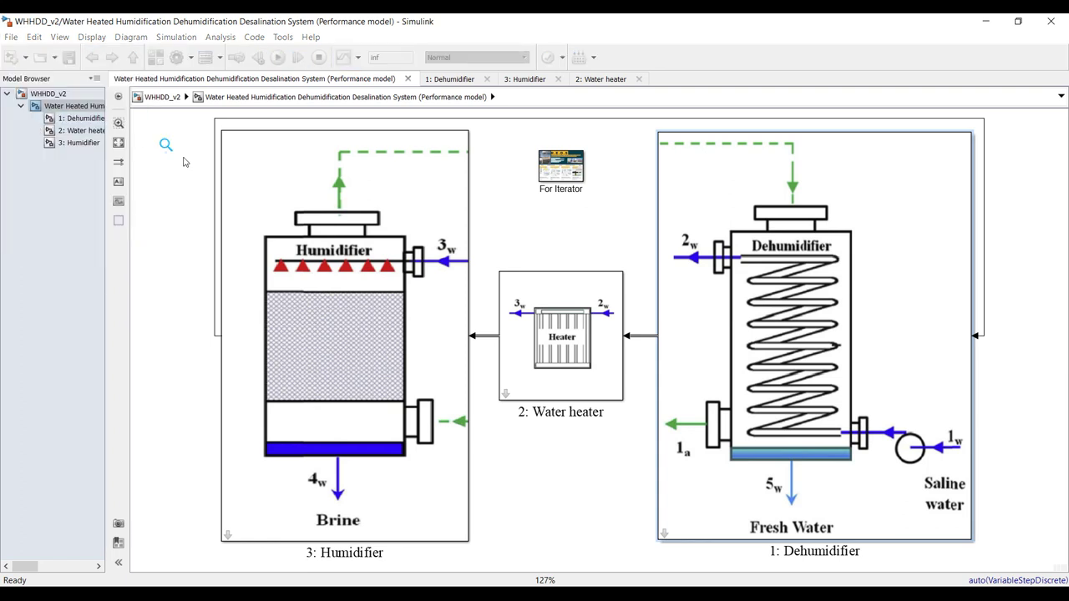
{"action": "left_click", "coordinate": [146, 288]}
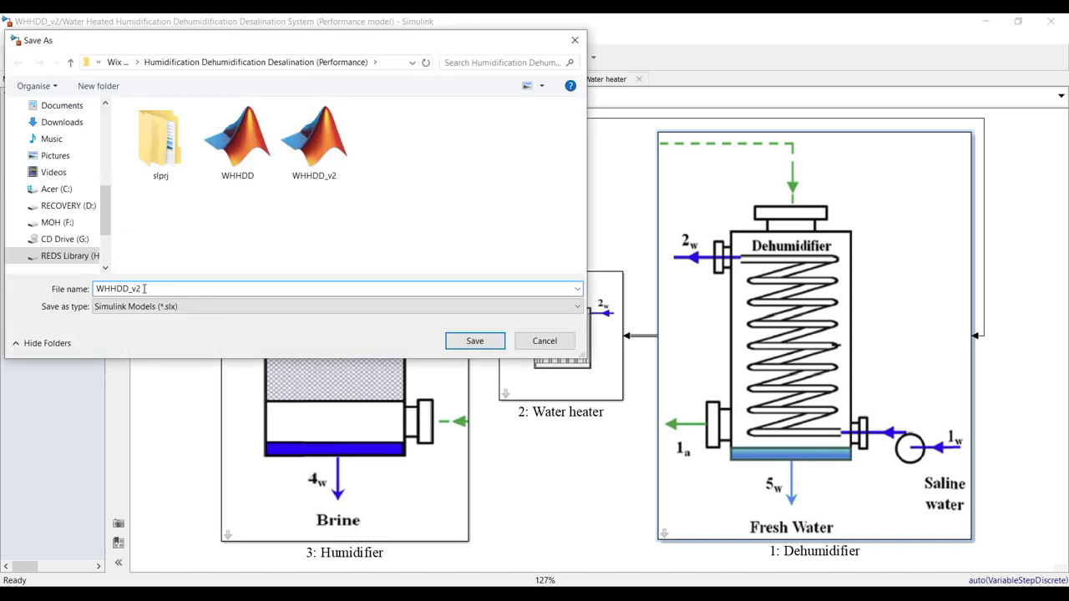
{"action": "left_click", "coordinate": [474, 341]}
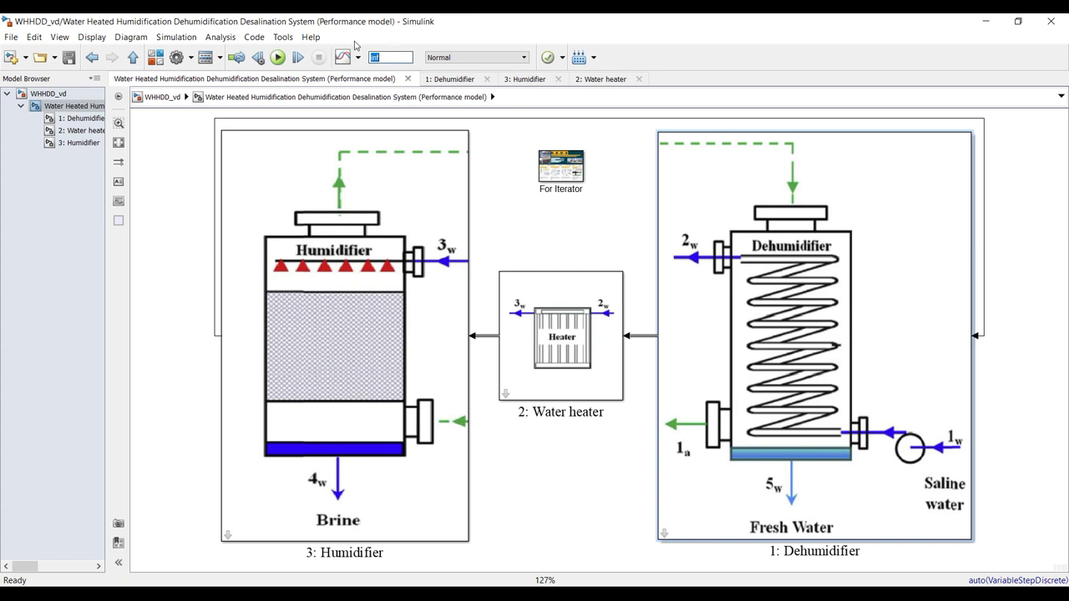
Open the Water heater parameters and the Humidifier subsystem, then start the simulation
{"action": "left_click", "coordinate": [567, 298]}
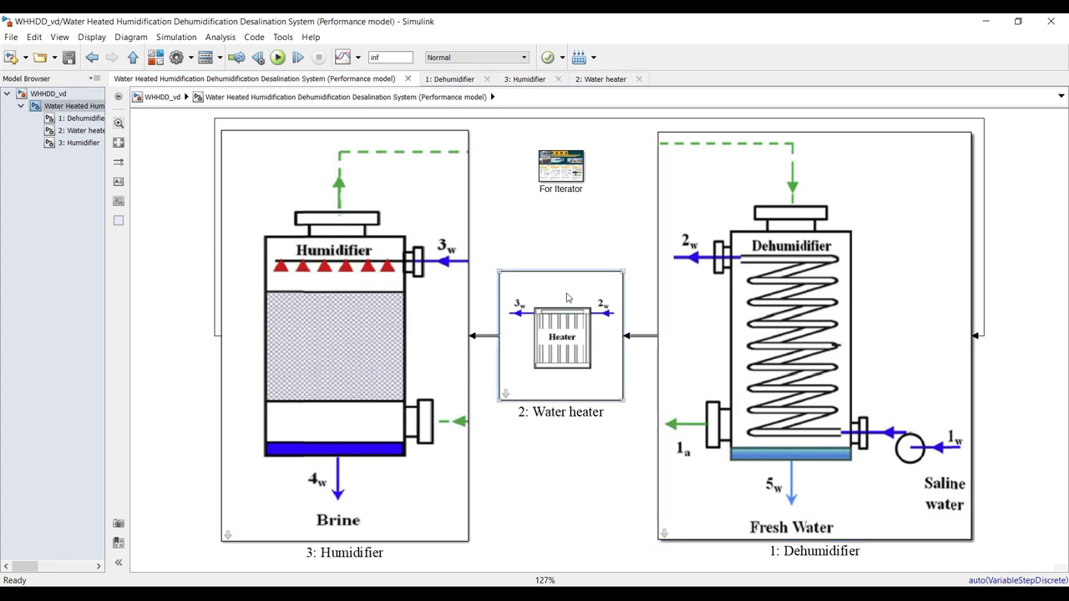
{"action": "double_click", "coordinate": [567, 298]}
{"action": "left_click_drag", "start_coordinate": [502, 332], "coordinate": [736, 161]}
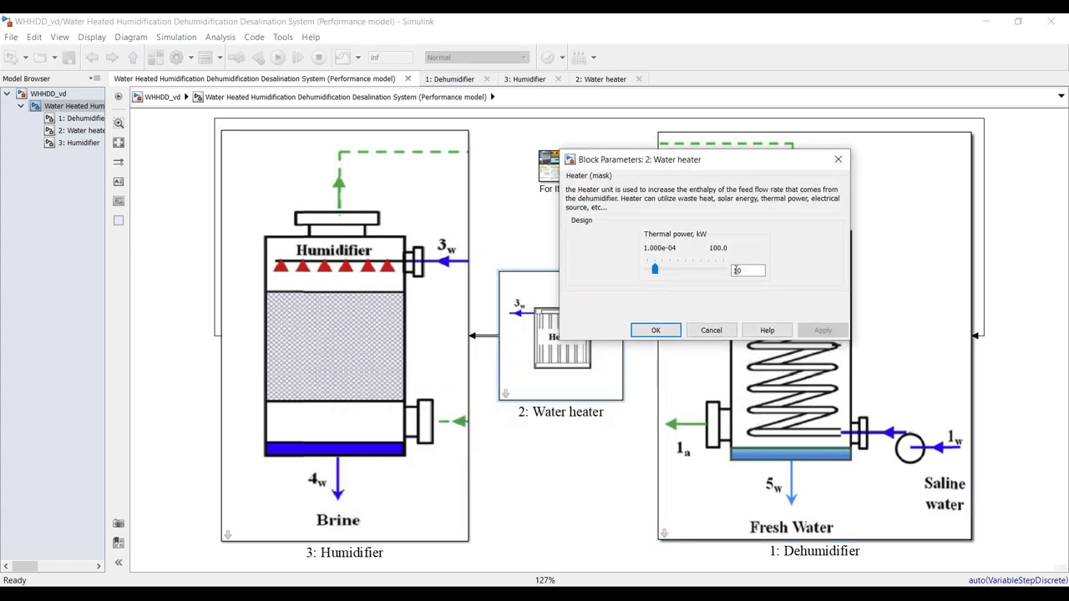
{"action": "left_click", "coordinate": [74, 144]}
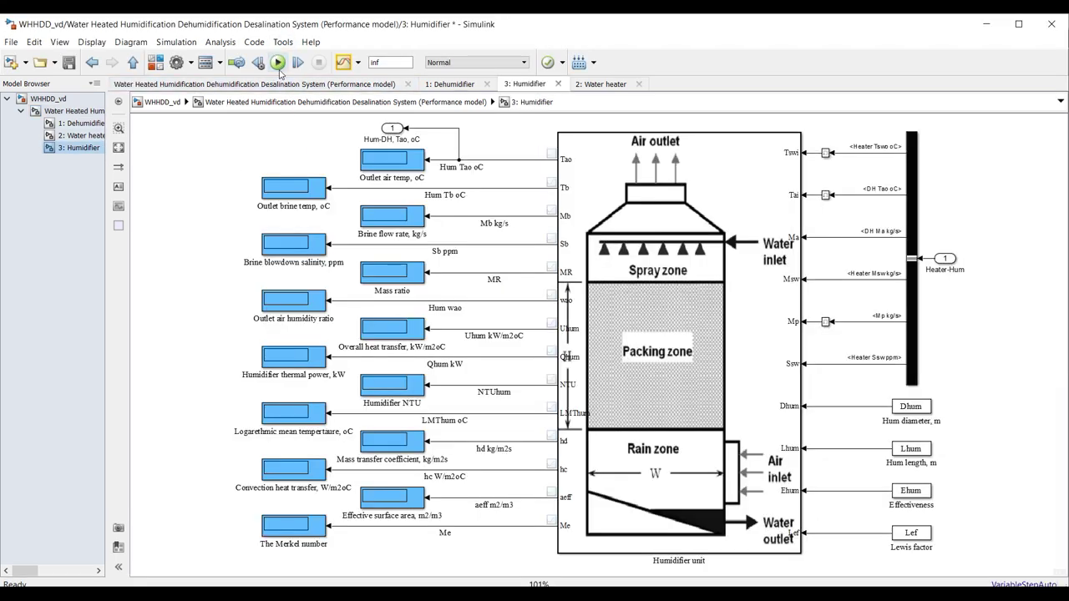
{"action": "left_click", "coordinate": [280, 72]}
Sweep the water heater thermal power up to 65 kW, then settle it at 50 kW
{"action": "left_click", "coordinate": [278, 67]}
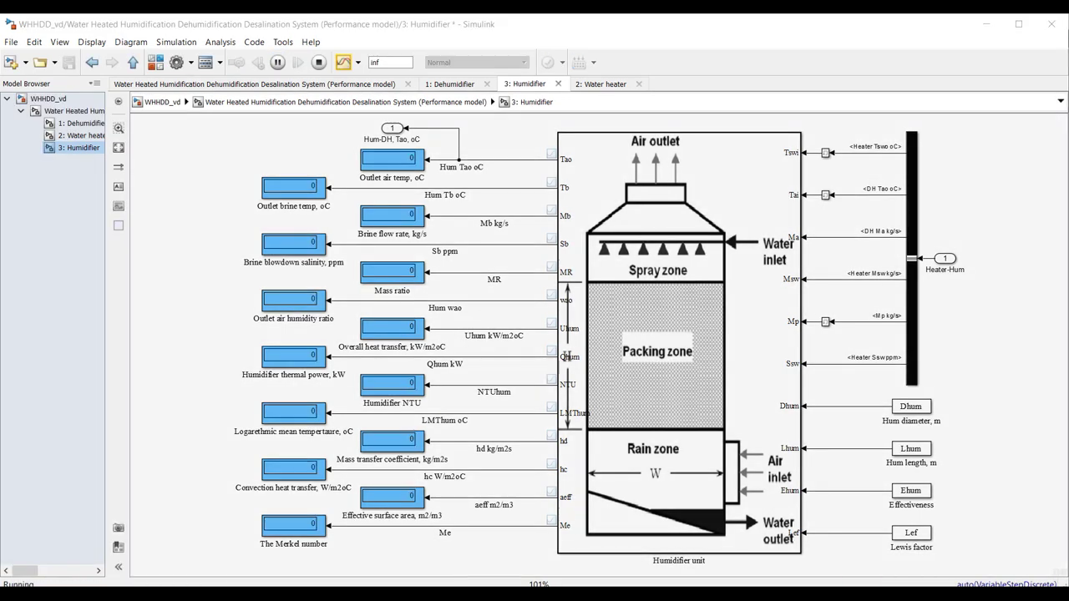
{"action": "left_click", "coordinate": [660, 543]}
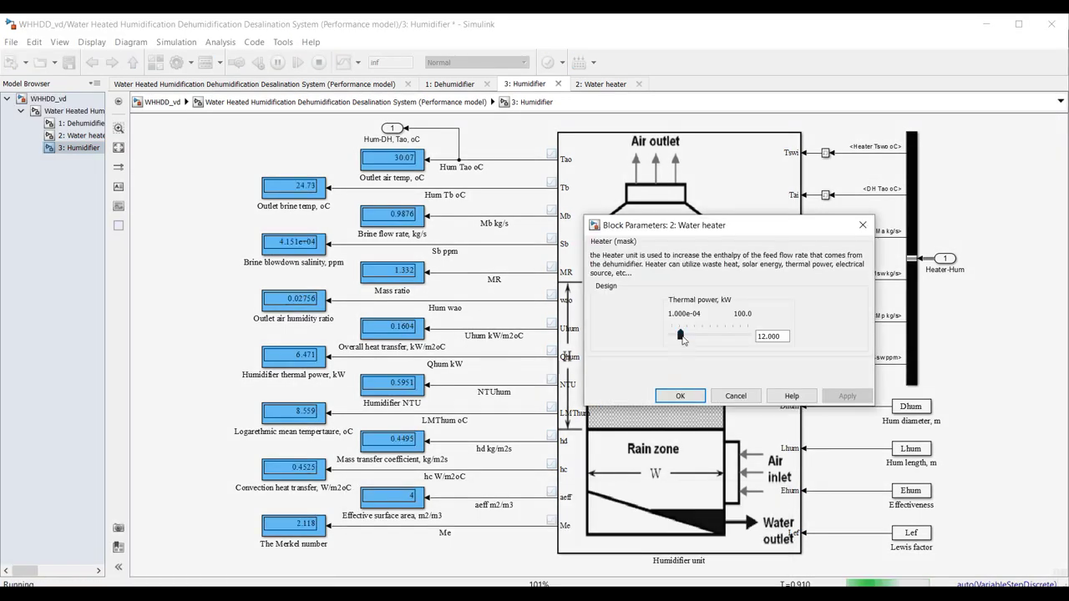
{"action": "left_click_drag", "start_coordinate": [683, 339], "coordinate": [683, 338]}
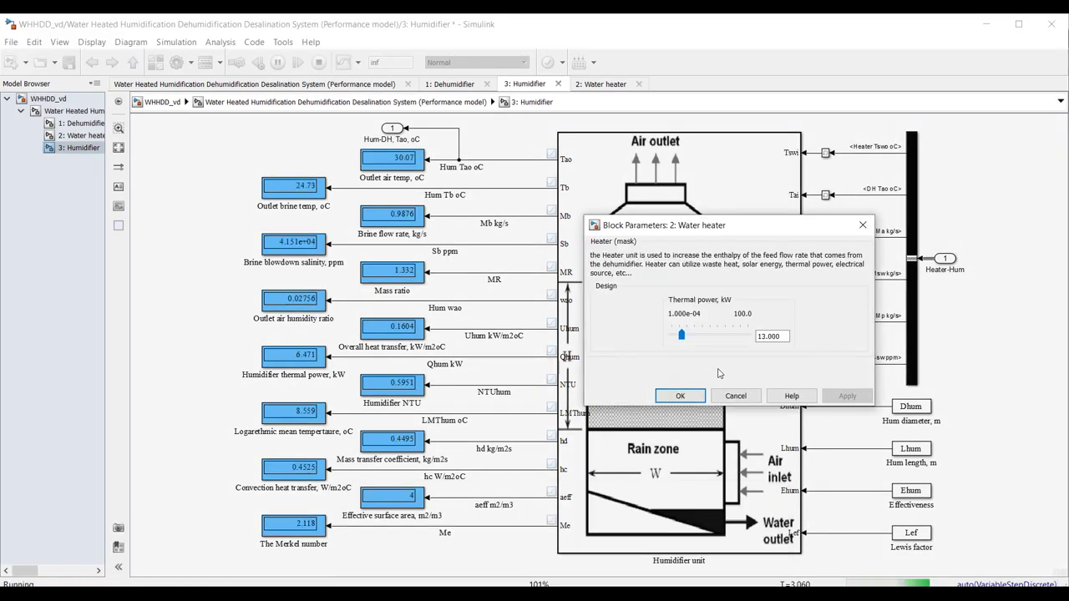
{"action": "key", "text": "Right"}
{"action": "key", "text": "Right"}
{"action": "key", "text": "Right"}
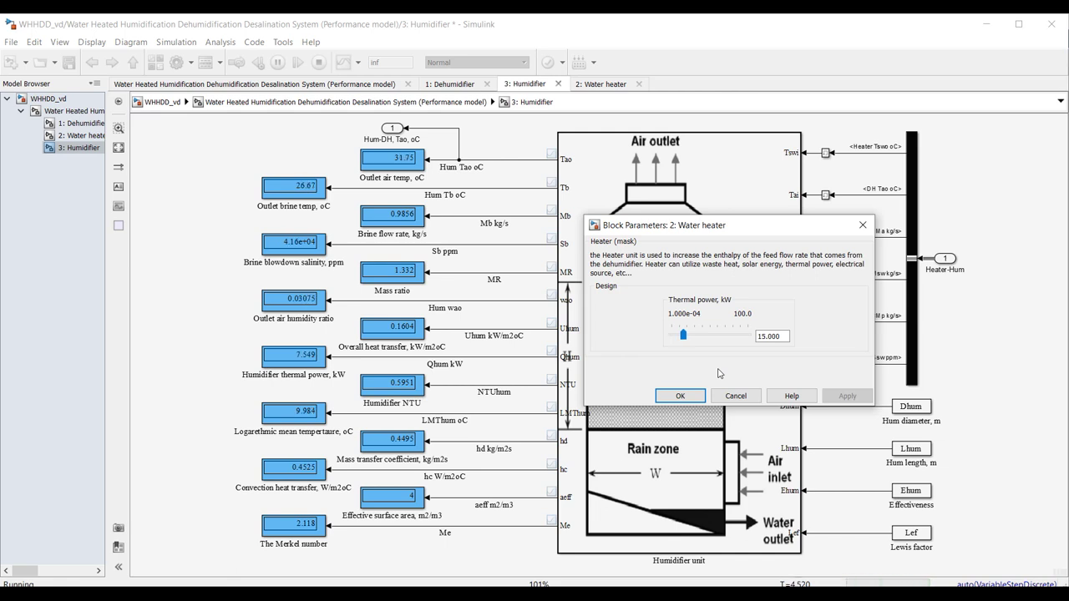
{"action": "key", "text": "Right"}
{"action": "key", "text": "Right"}
{"action": "key", "text": "Right"}
{"action": "key", "text": "Right"}
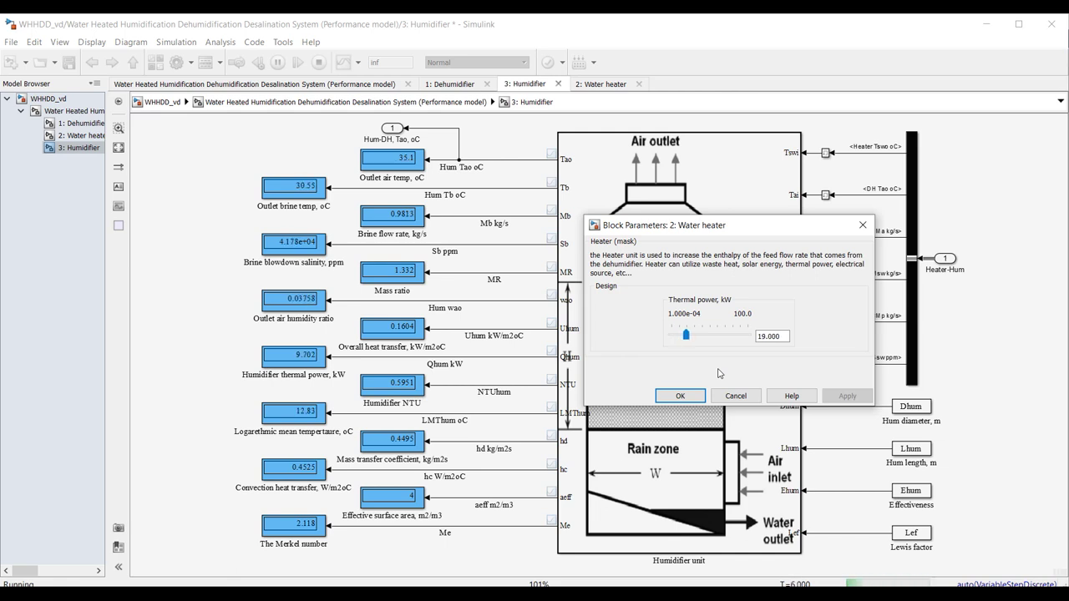
{"action": "key", "text": "Right"}
{"action": "key", "text": "Right"}
{"action": "key", "text": "Right"}
{"action": "key", "text": "Right"}
{"action": "key", "text": "Right"}
{"action": "key", "text": "Right"}
{"action": "key", "text": "Right"}
{"action": "key", "text": "Right"}
{"action": "key", "text": "Right"}
{"action": "key", "text": "Right"}
{"action": "key", "text": "Right"}
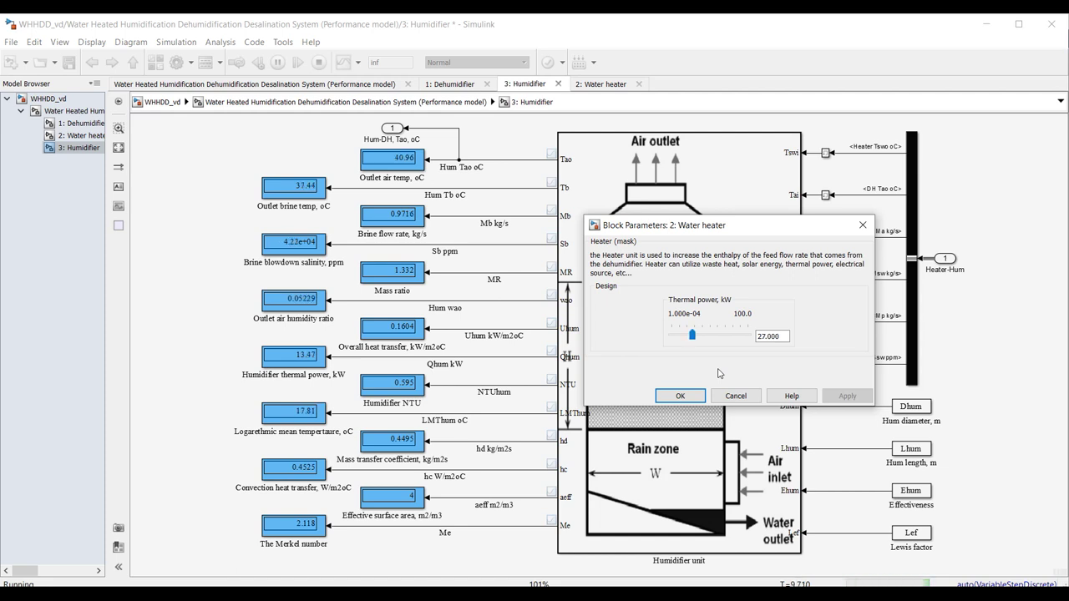
{"action": "key", "text": "Right"}
{"action": "key", "text": "Right"}
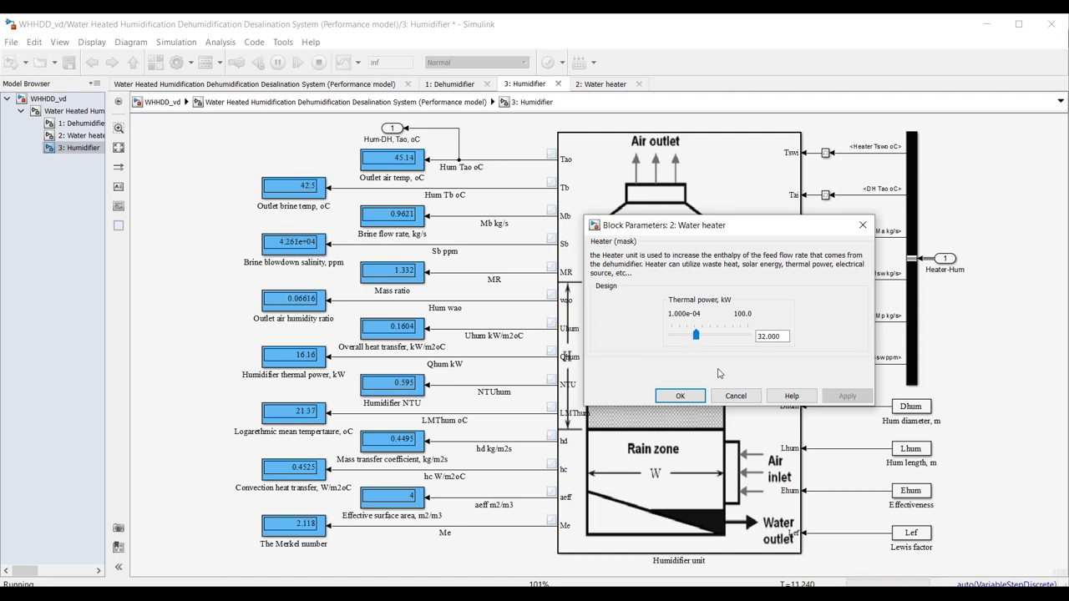
{"action": "key", "text": "Right"}
{"action": "key", "text": "Right"}
{"action": "key", "text": "Right"}
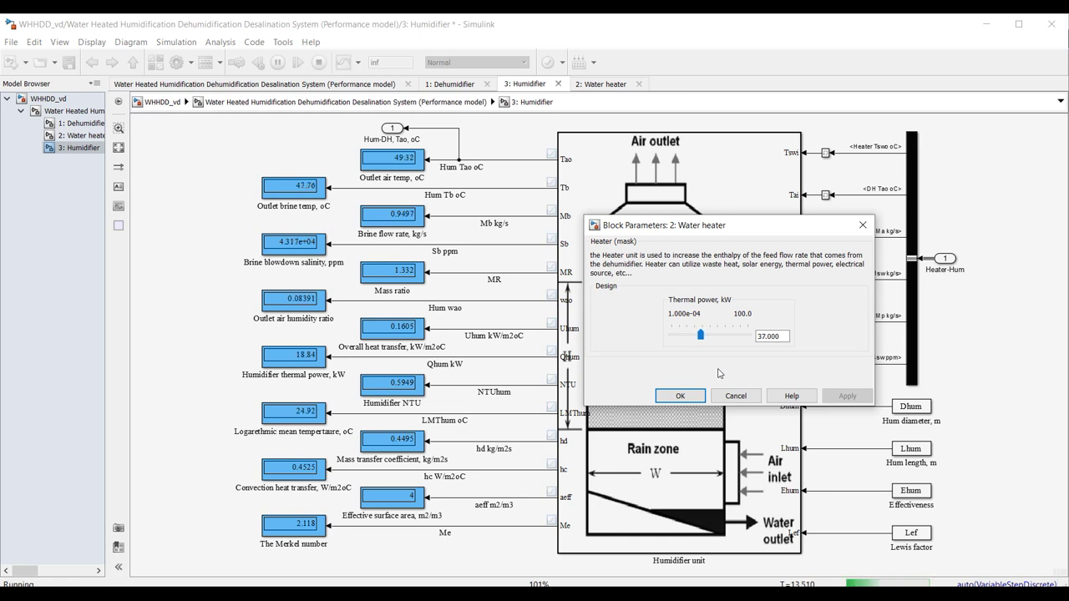
{"action": "key", "text": "Right"}
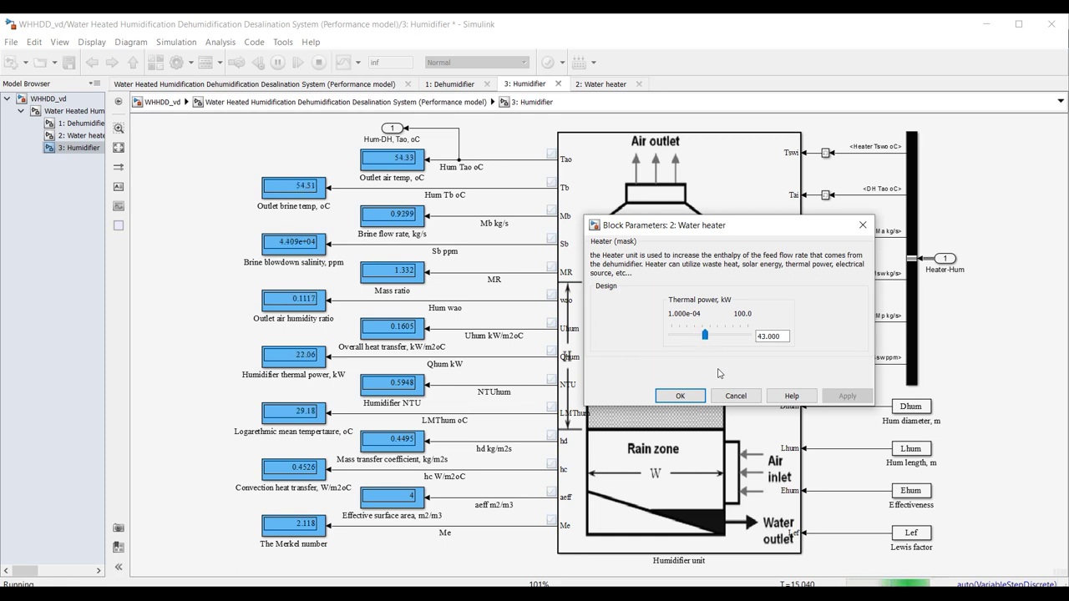
{"action": "key", "text": "Right"}
{"action": "key", "text": "Right"}
{"action": "key", "text": "Right"}
{"action": "key", "text": "Right"}
{"action": "key", "text": "Right"}
{"action": "key", "text": "Right"}
{"action": "key", "text": "Right"}
{"action": "key", "text": "Right"}
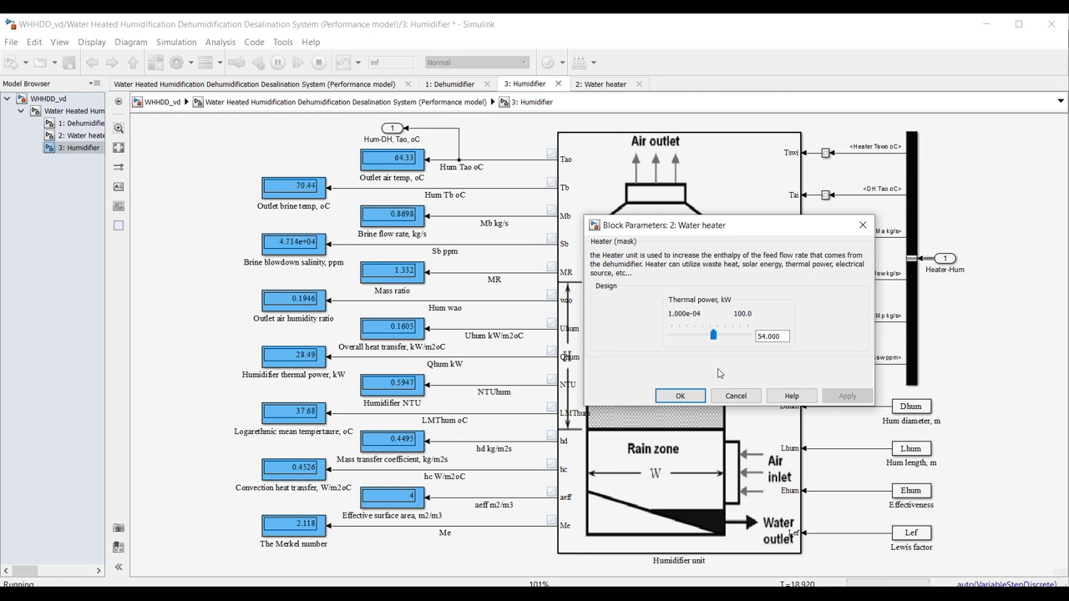
{"action": "key", "text": "Right"}
{"action": "key", "text": "Right"}
{"action": "key", "text": "Right"}
{"action": "key", "text": "Right"}
{"action": "key", "text": "Right"}
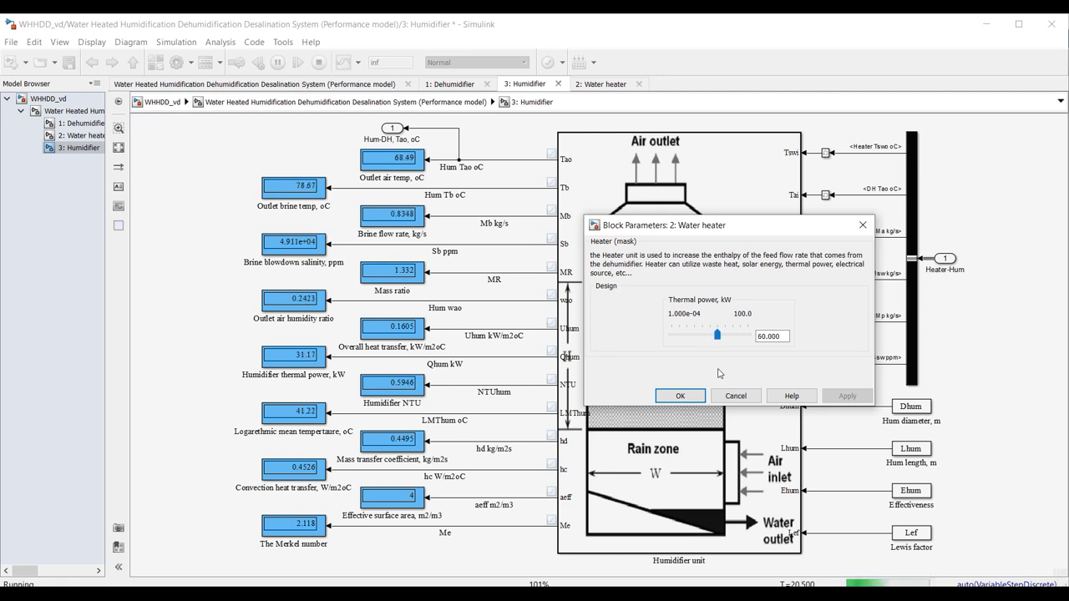
{"action": "key", "text": "Right"}
{"action": "key", "text": "Right"}
{"action": "key", "text": "Right"}
{"action": "key", "text": "Right"}
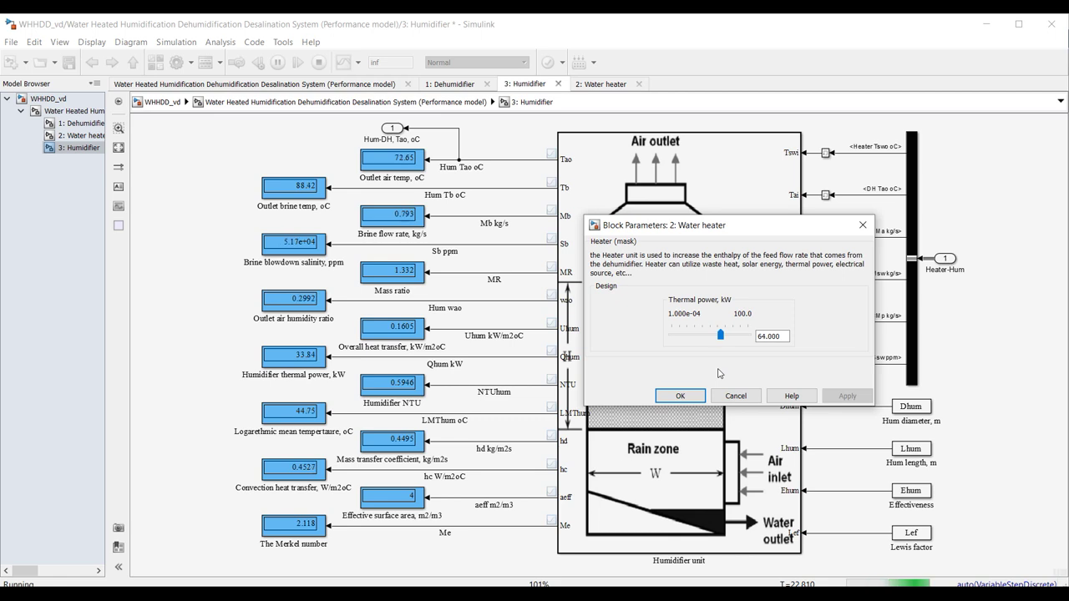
{"action": "key", "text": "Left"}
{"action": "key", "text": "Left"}
{"action": "key", "text": "Left"}
{"action": "key", "text": "Left"}
{"action": "key", "text": "Left"}
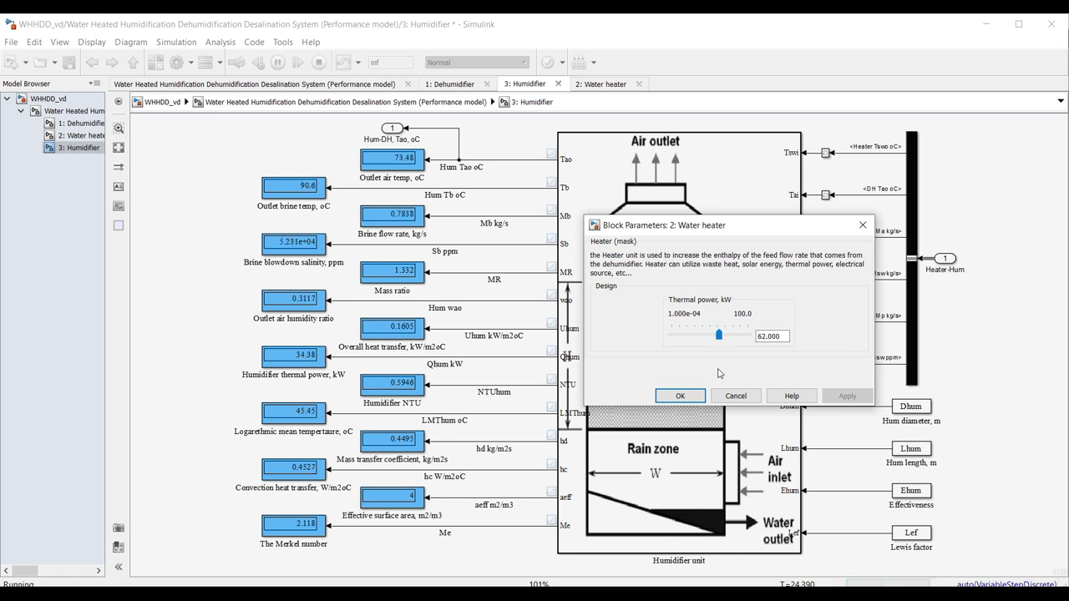
{"action": "key", "text": "Left"}
{"action": "key", "text": "Left"}
{"action": "key", "text": "Left"}
{"action": "key", "text": "Left"}
{"action": "key", "text": "Left"}
{"action": "key", "text": "Left"}
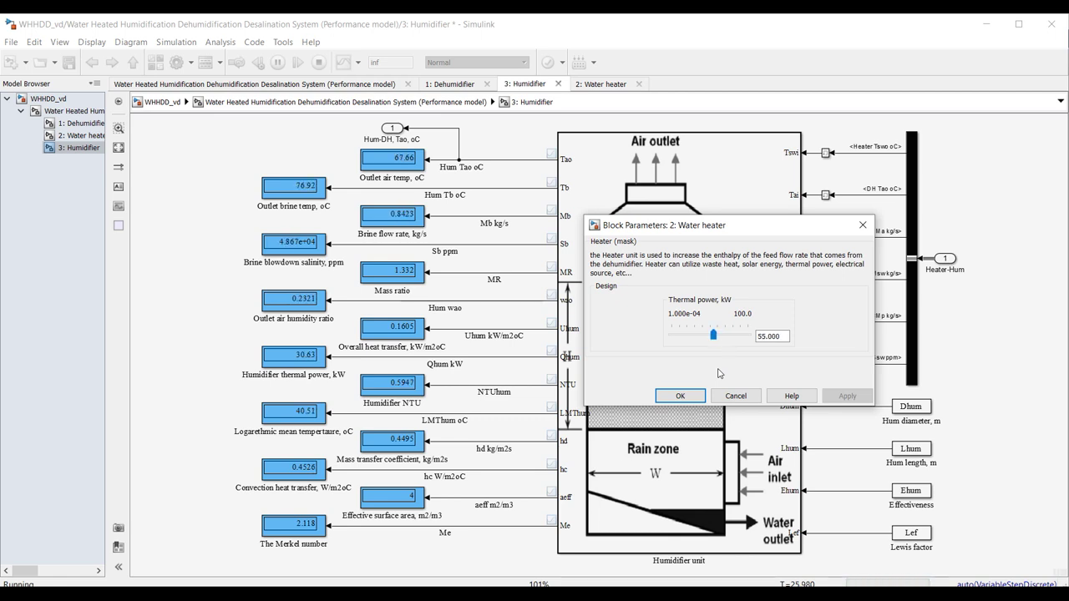
{"action": "key", "text": "Left"}
{"action": "key", "text": "Left"}
{"action": "key", "text": "Left"}
{"action": "key", "text": "Left"}
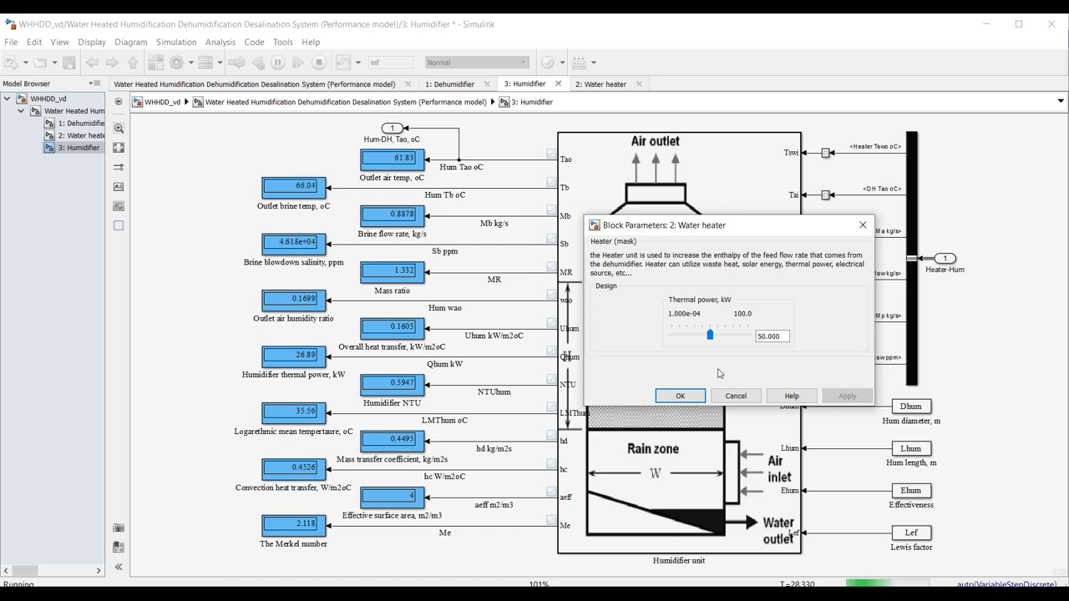
{"action": "left_click", "coordinate": [680, 396]}
{"action": "key", "text": "Escape"}
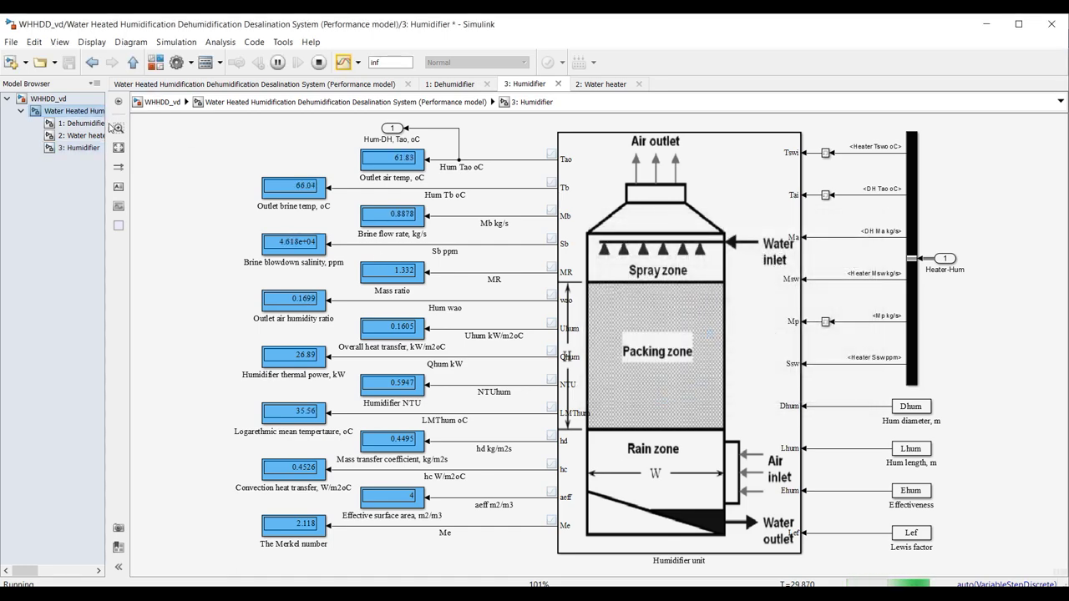
Set the Humidifier diameter to 2.080 m and length to 2.575 m, then stop the simulation
{"action": "double_click", "coordinate": [356, 238]}
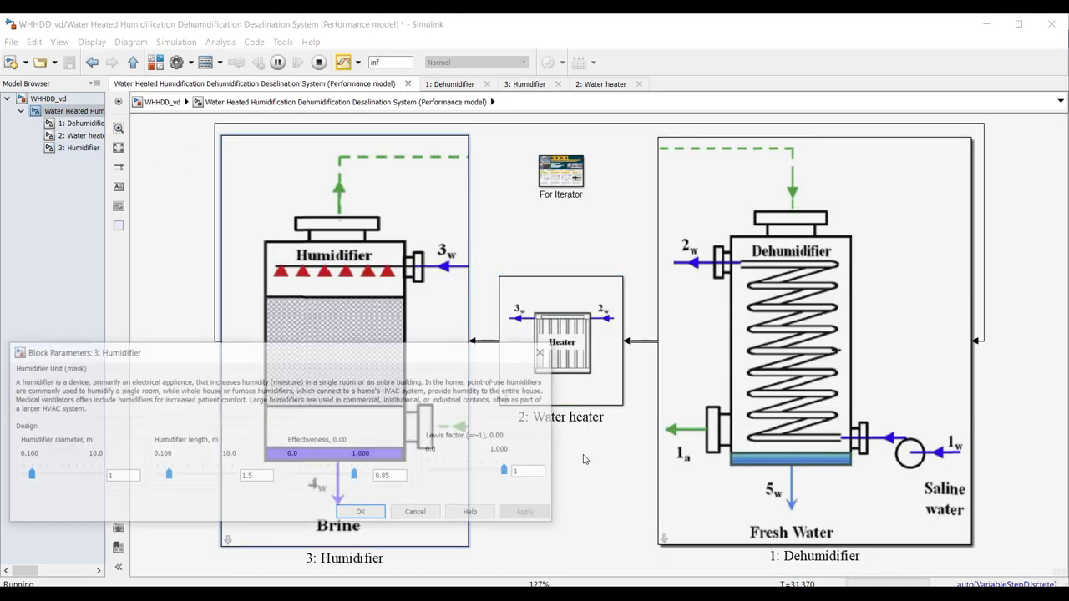
{"action": "left_click_drag", "start_coordinate": [294, 355], "coordinate": [692, 225]}
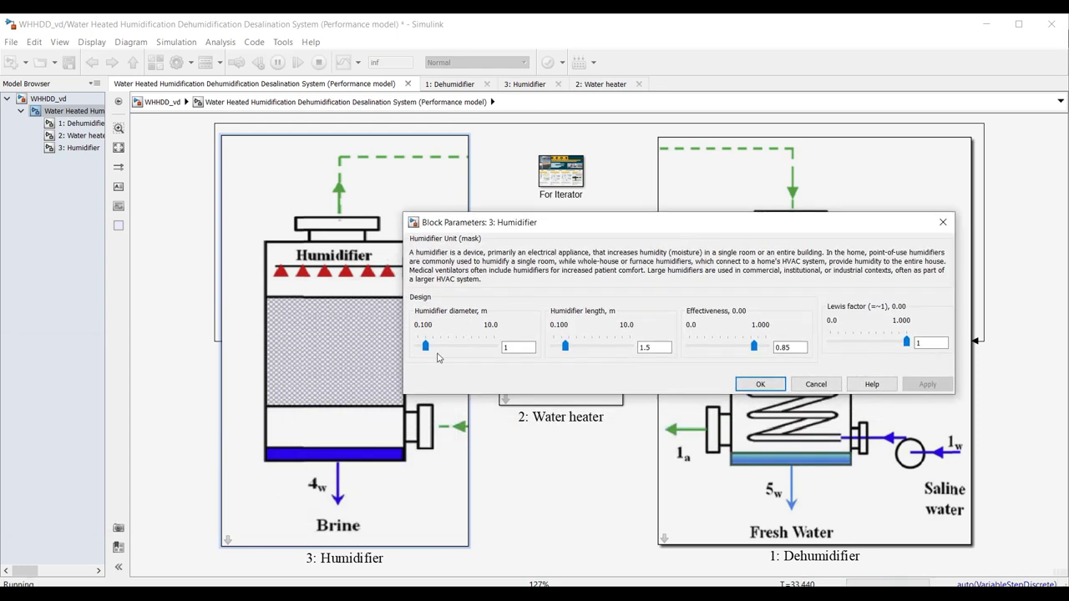
{"action": "left_click_drag", "start_coordinate": [430, 350], "coordinate": [432, 352]}
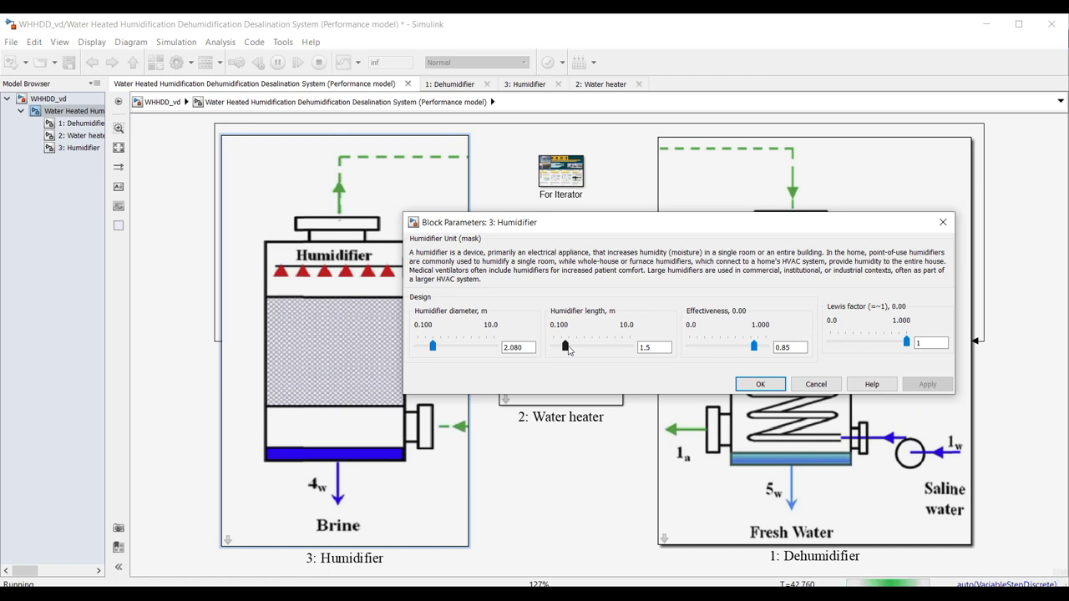
{"action": "left_click_drag", "start_coordinate": [568, 350], "coordinate": [572, 350]}
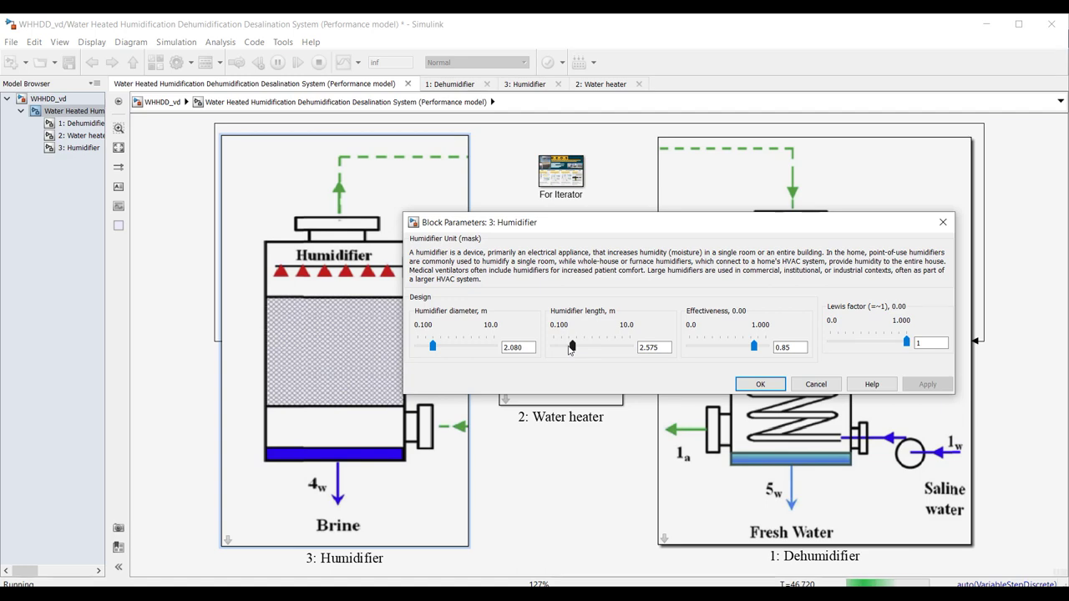
{"action": "left_click", "coordinate": [760, 384]}
{"action": "left_click", "coordinate": [319, 62]}
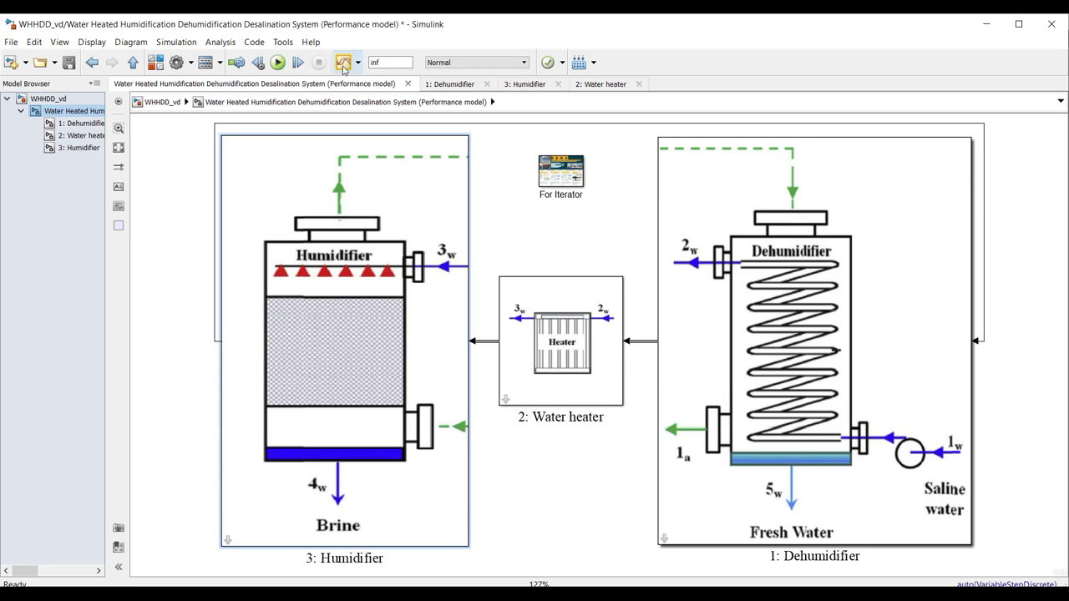
Open the Data Inspector full-screen and plot DH Tswo oC, DH Tao oC and Mp kg/s across the top row
{"action": "left_click", "coordinate": [343, 65]}
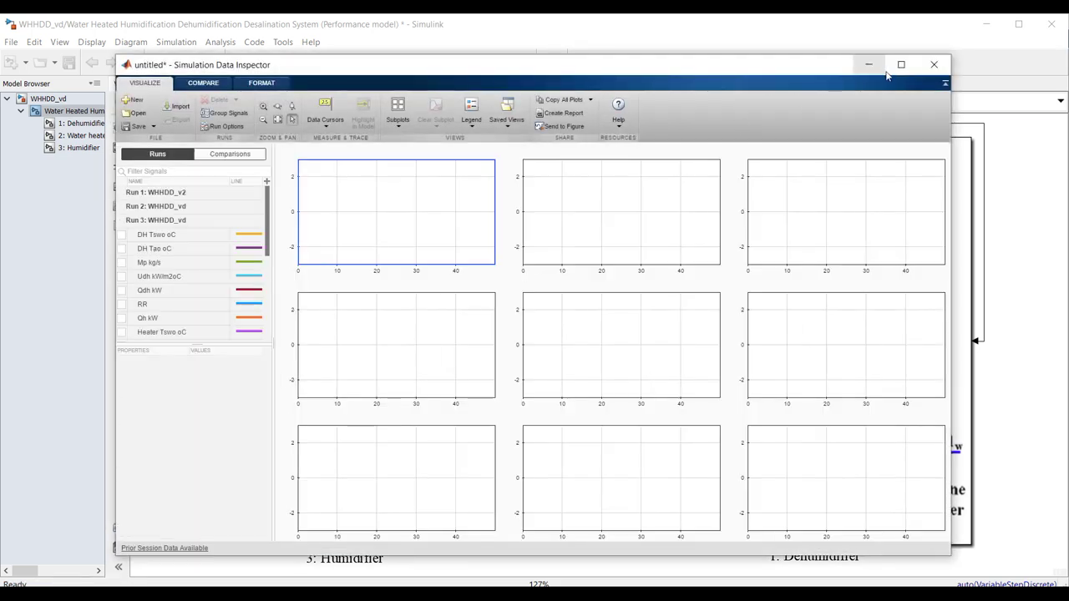
{"action": "left_click", "coordinate": [900, 65]}
{"action": "left_click_drag", "start_coordinate": [86, 337], "coordinate": [52, 560]}
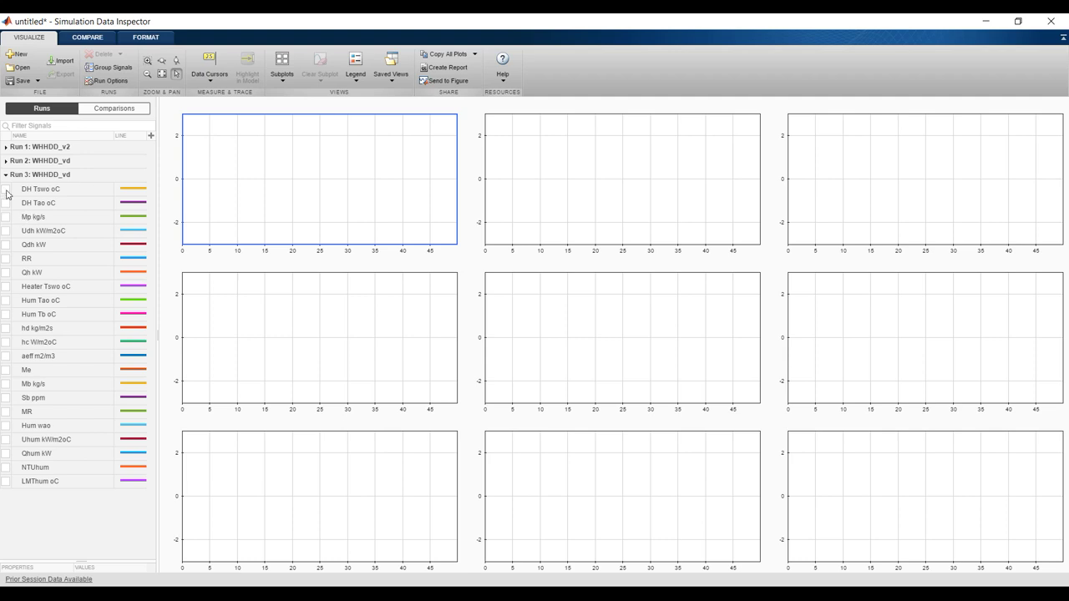
{"action": "left_click", "coordinate": [6, 191]}
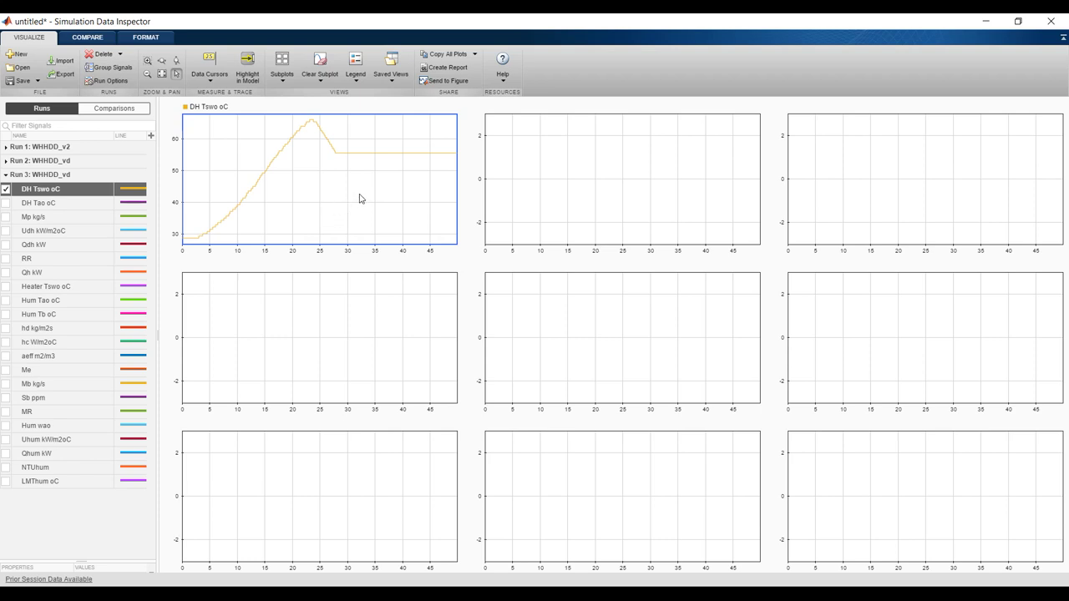
{"action": "left_click", "coordinate": [6, 203]}
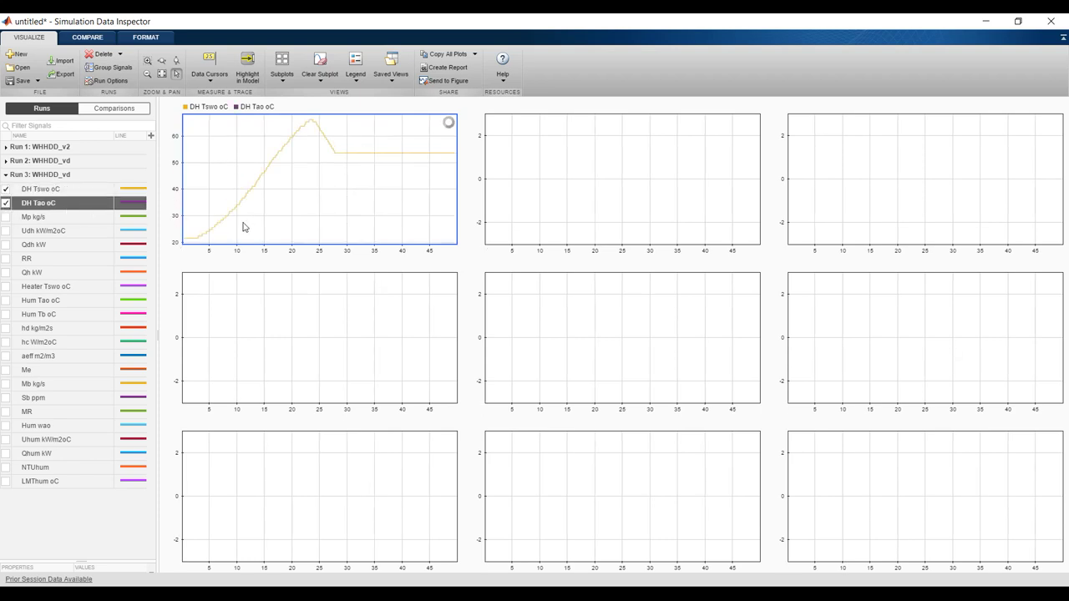
{"action": "left_click", "coordinate": [6, 203]}
{"action": "left_click", "coordinate": [551, 194]}
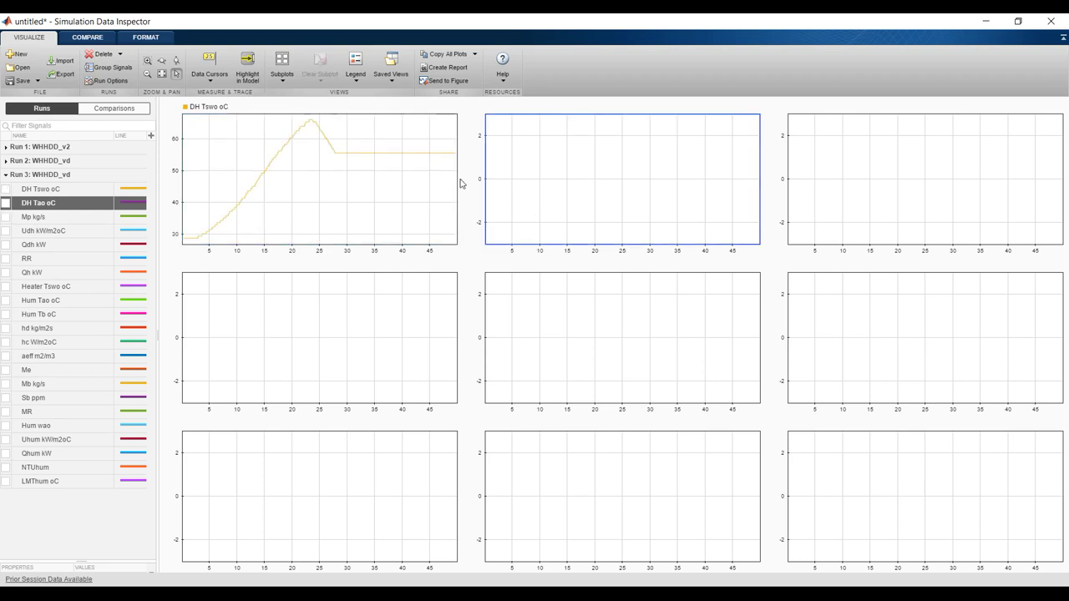
{"action": "left_click", "coordinate": [6, 205]}
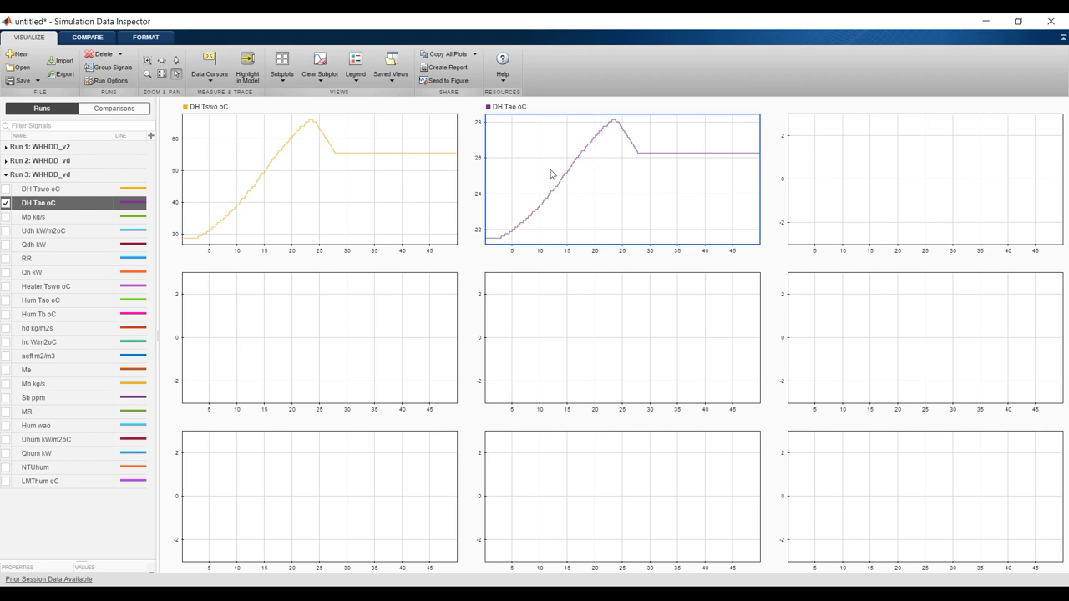
{"action": "left_click", "coordinate": [842, 168]}
{"action": "left_click", "coordinate": [6, 217]}
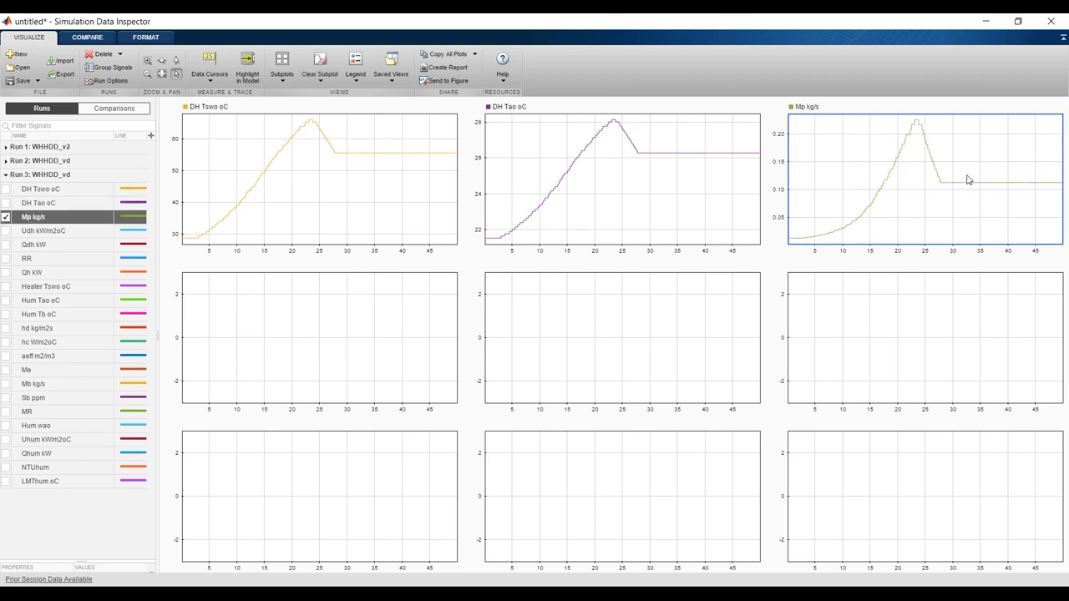
Plot Udh kW/m2oC, Qdh kW and RR in the middle-row subplots
{"action": "left_click", "coordinate": [252, 336]}
{"action": "left_click", "coordinate": [6, 230]}
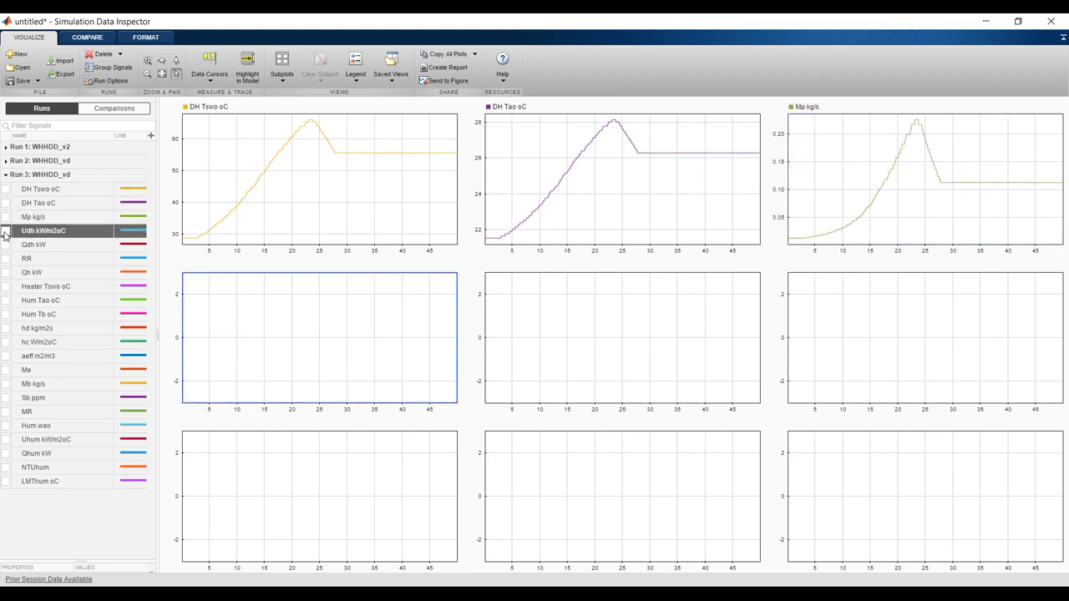
{"action": "left_click", "coordinate": [599, 322]}
{"action": "left_click", "coordinate": [5, 245]}
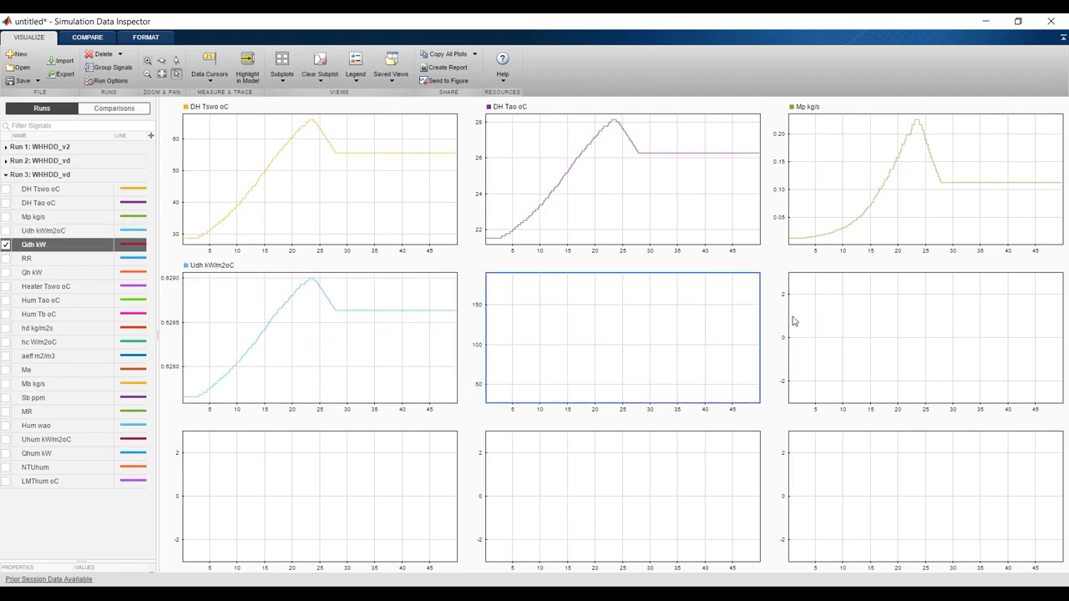
{"action": "left_click", "coordinate": [849, 323]}
{"action": "left_click", "coordinate": [6, 259]}
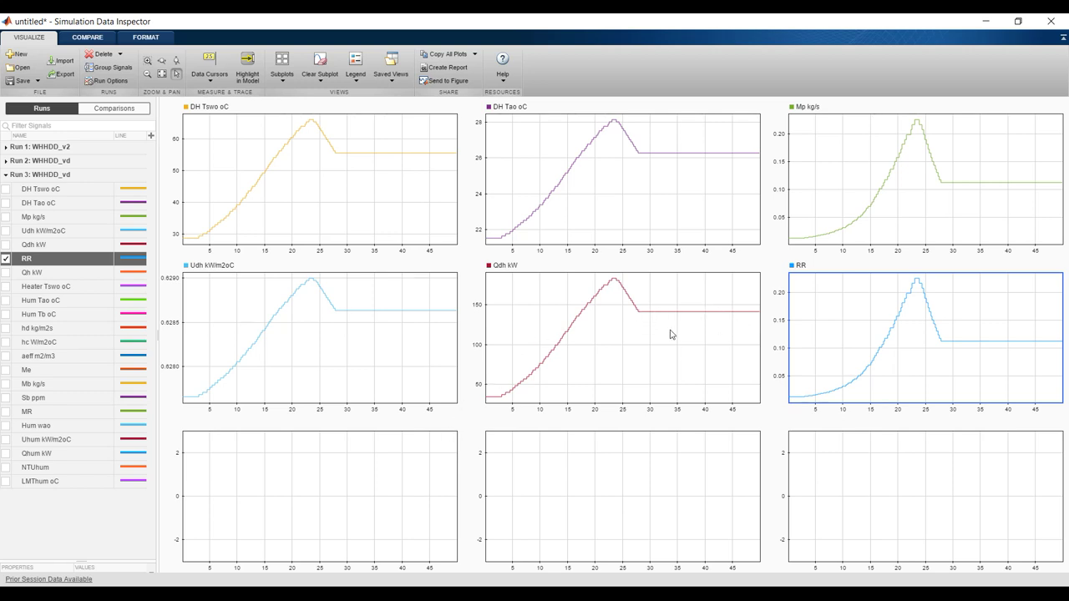
Plot Me, Sb ppm and hc W/m2oC in the bottom row, then choose Delete all
{"action": "left_click", "coordinate": [335, 479]}
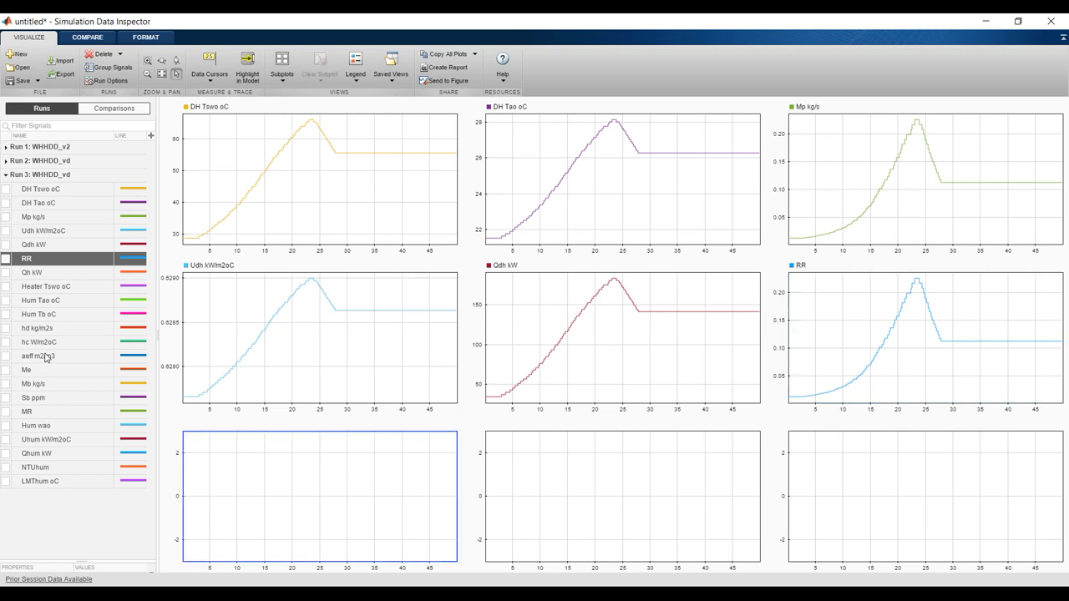
{"action": "left_click", "coordinate": [7, 372]}
{"action": "left_click", "coordinate": [595, 501]}
{"action": "left_click", "coordinate": [6, 399]}
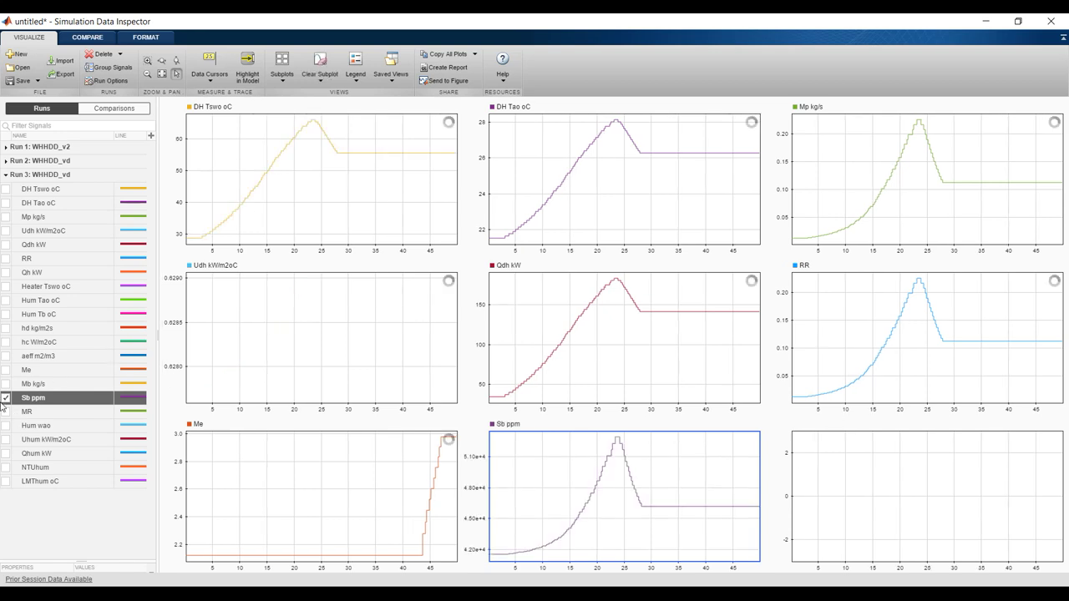
{"action": "left_click", "coordinate": [852, 475]}
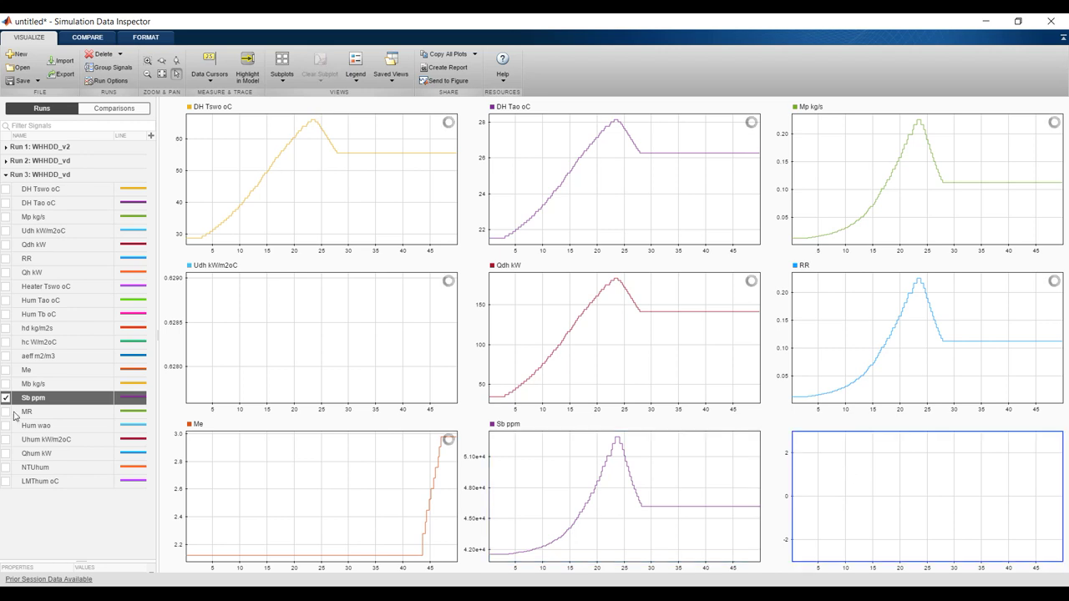
{"action": "left_click", "coordinate": [5, 342]}
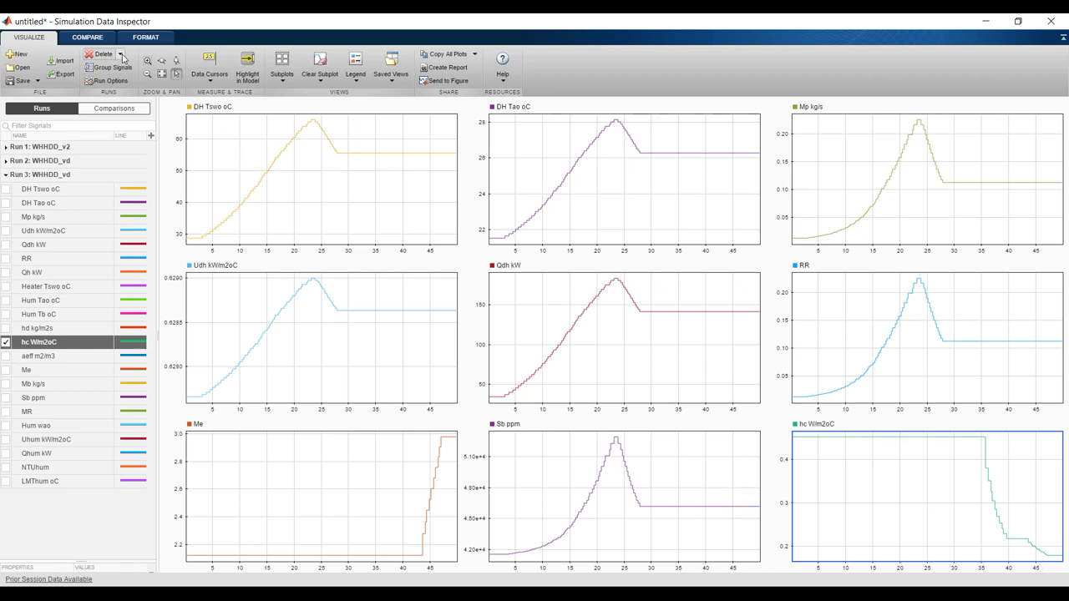
{"action": "left_click", "coordinate": [120, 54]}
{"action": "left_click", "coordinate": [125, 89]}
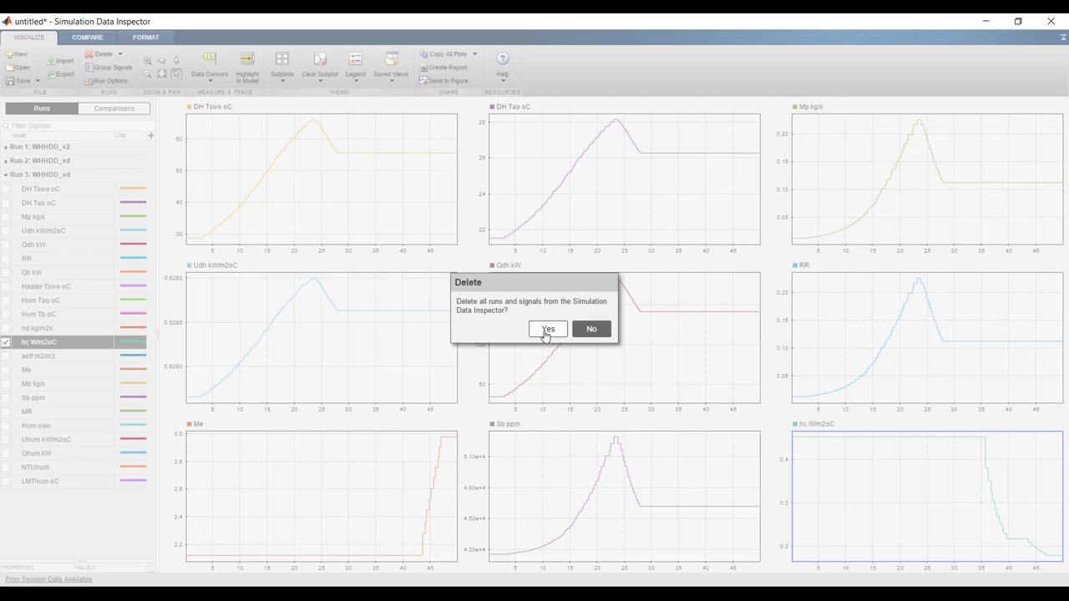
Confirm deleting all runs, close the Data Inspector, and save the model
{"action": "left_click", "coordinate": [548, 329]}
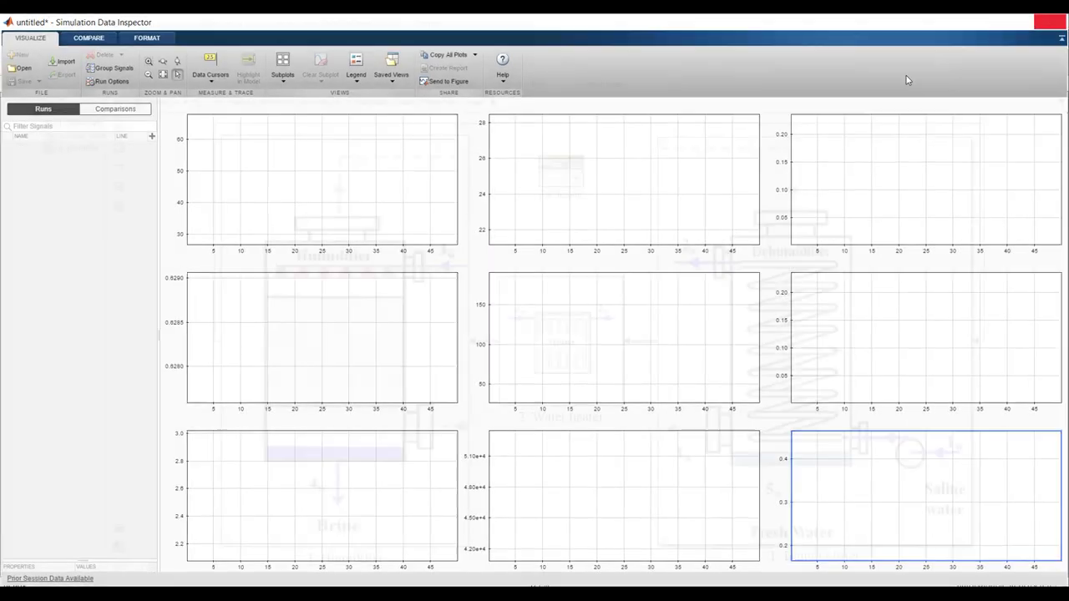
{"action": "left_click", "coordinate": [986, 22]}
{"action": "left_click", "coordinate": [69, 63]}
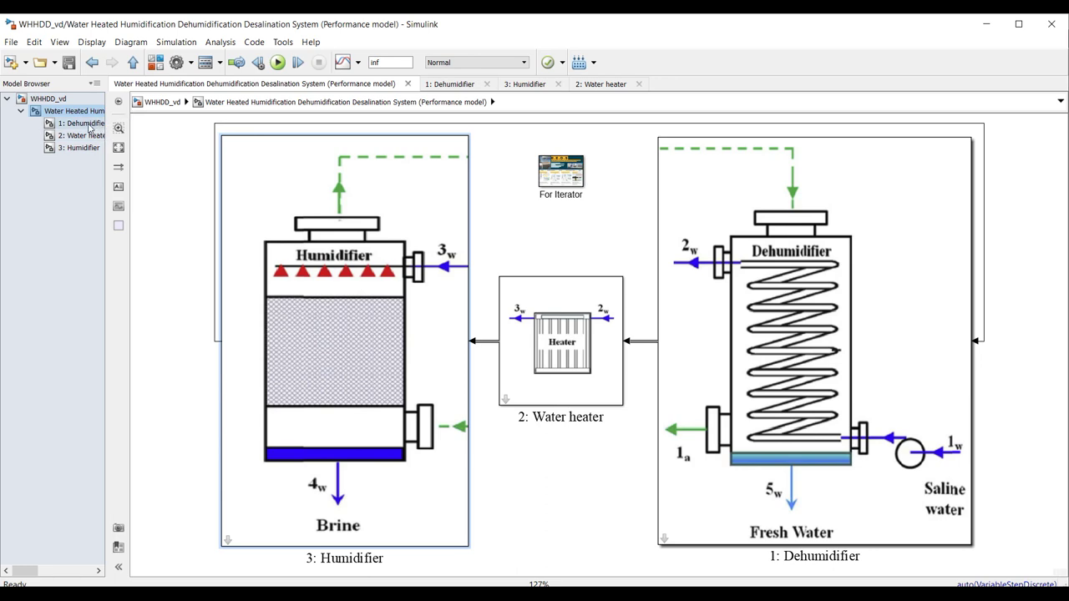
Go to WHHDD_vd's top level and open the desalination system subsystem
{"action": "left_click", "coordinate": [49, 98]}
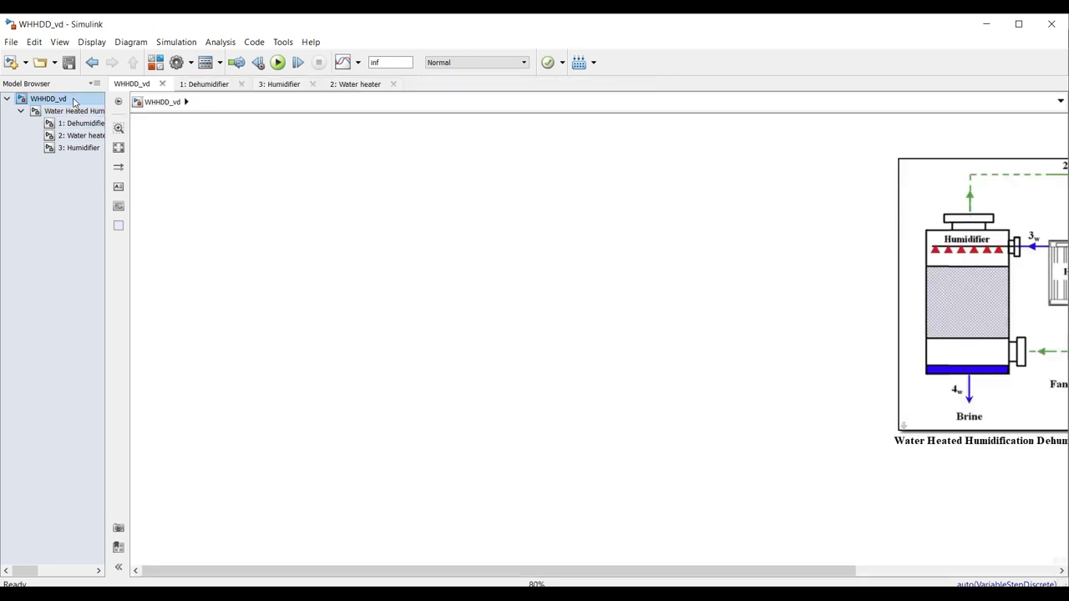
{"action": "left_click", "coordinate": [119, 147]}
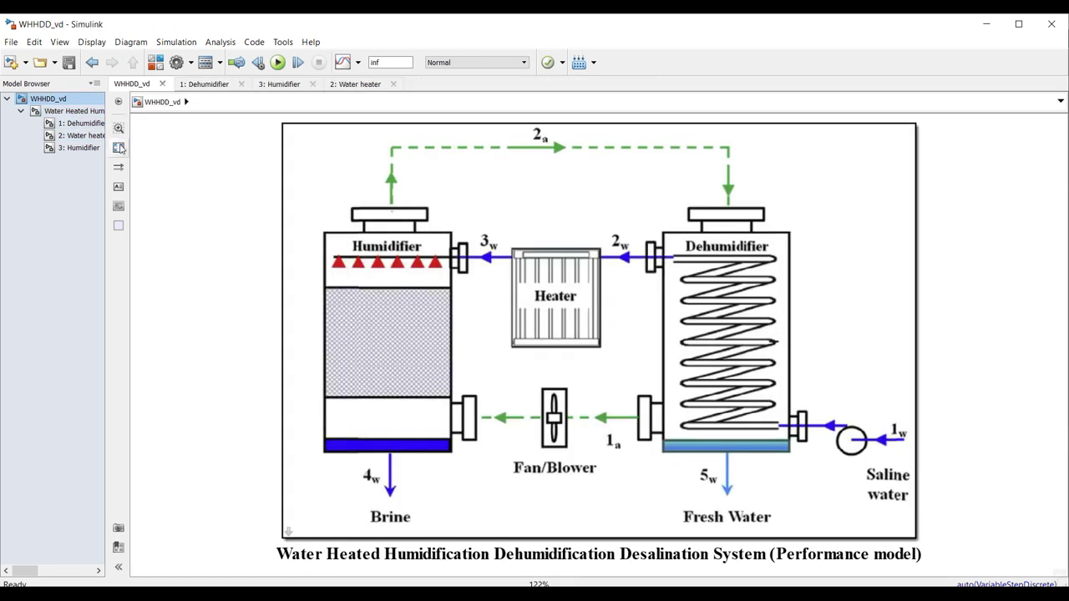
{"action": "left_click", "coordinate": [80, 111]}
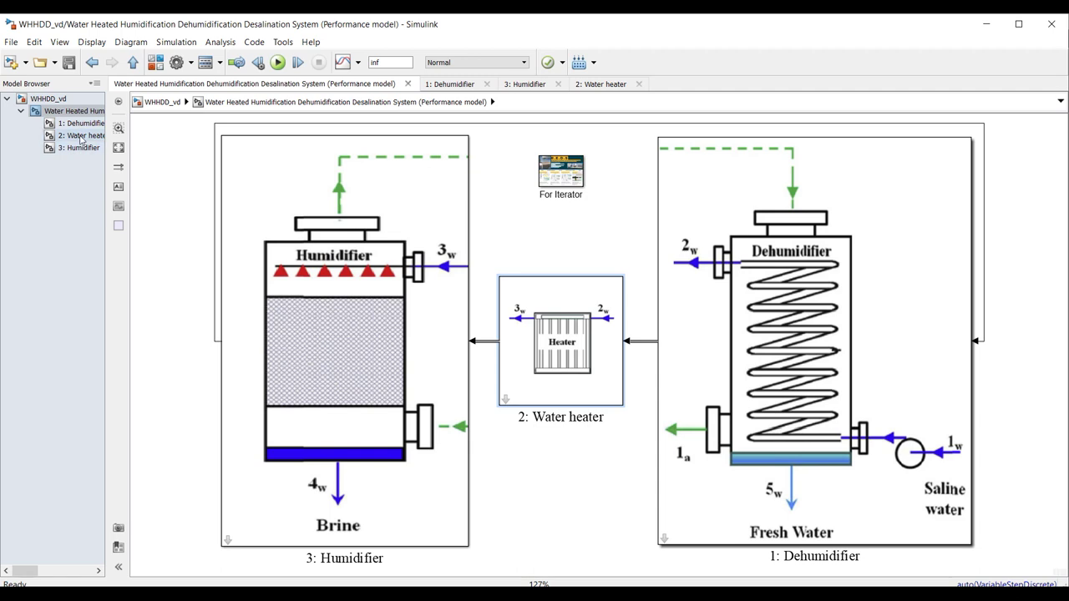
In the Water heater subsystem, comment out the Qh block
{"action": "left_click", "coordinate": [81, 137]}
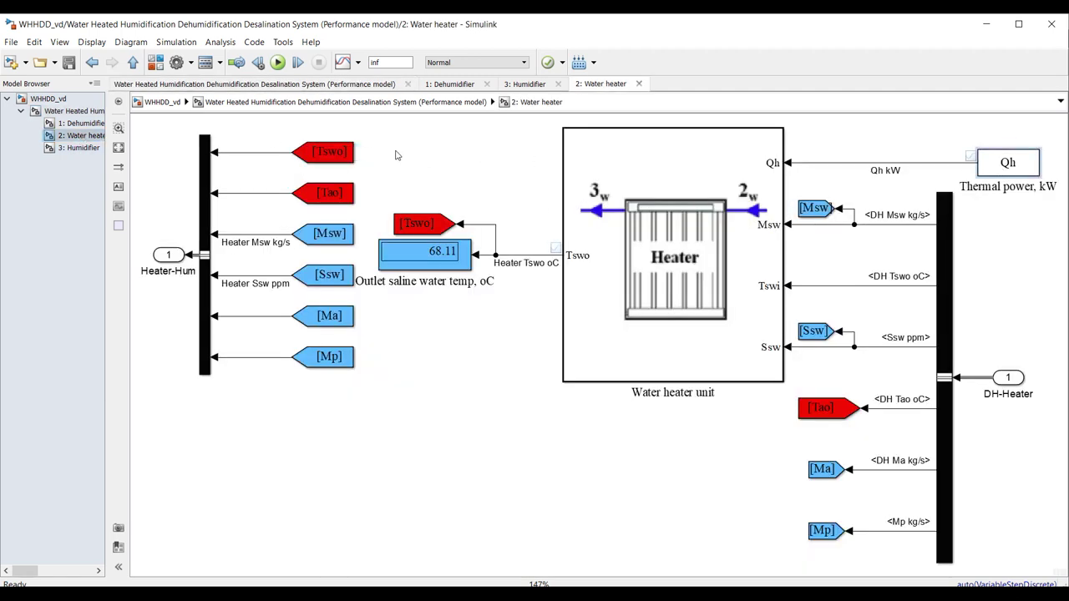
{"action": "scroll", "coordinate": [419, 153], "scroll_direction": "down", "scroll_amount": 1}
{"action": "scroll", "coordinate": [913, 199], "scroll_direction": "down", "scroll_amount": 1}
{"action": "scroll", "coordinate": [931, 179], "scroll_direction": "up", "scroll_amount": 3}
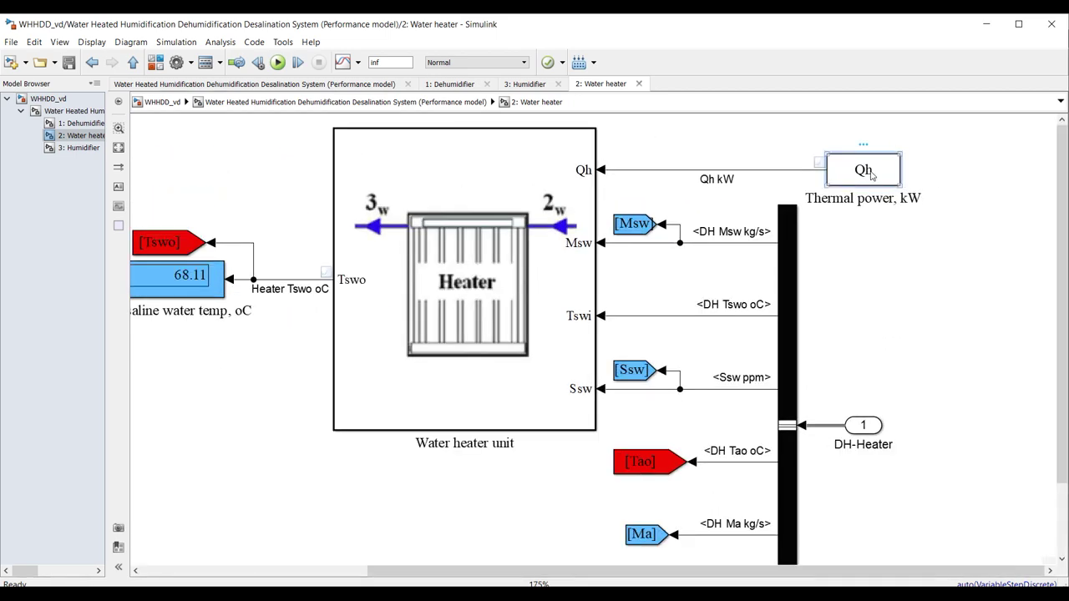
{"action": "key", "text": "Delete"}
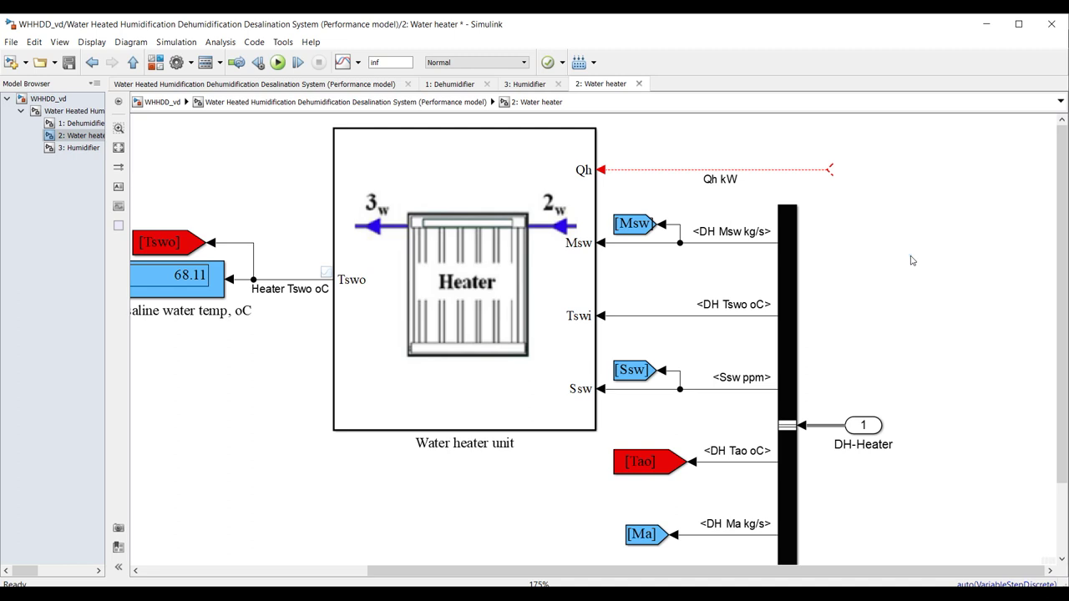
{"action": "key", "text": "ctrl+v"}
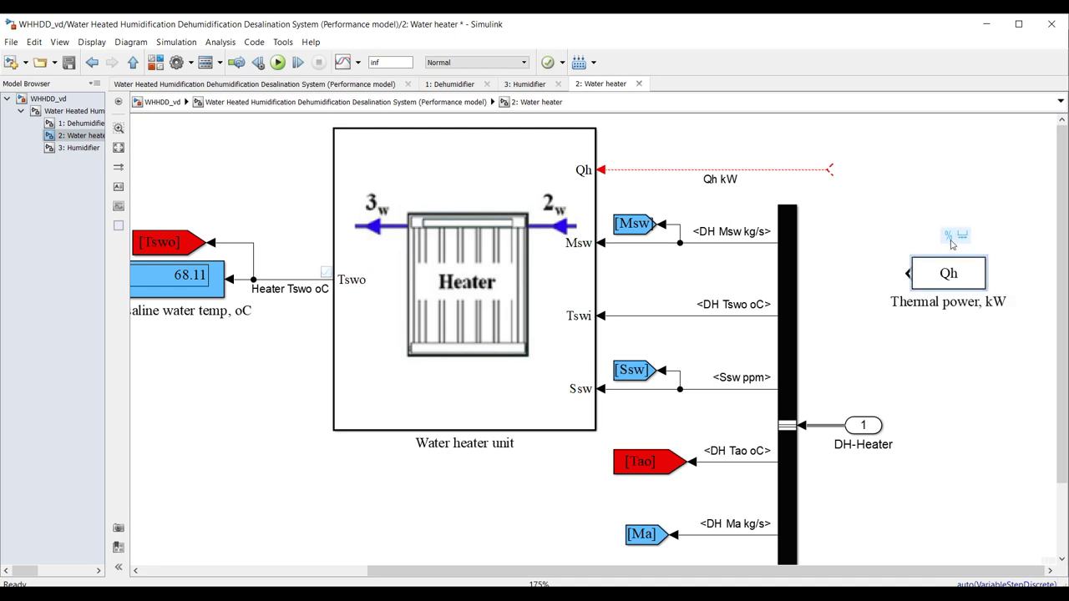
{"action": "left_click", "coordinate": [944, 224]}
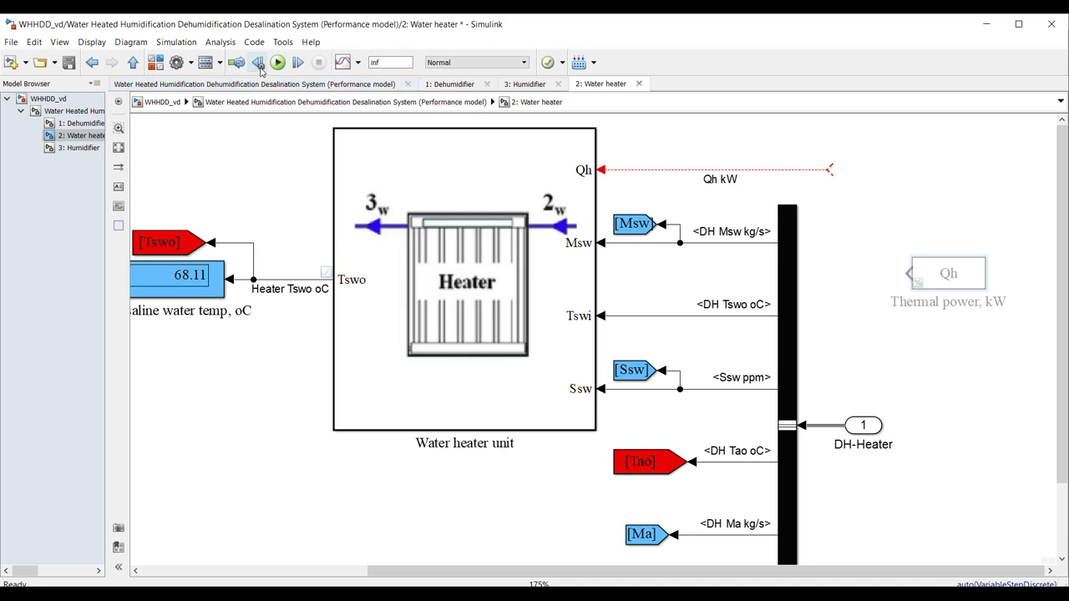
Add an inport from Sources, flip it, and wire it to the heater's Qh input
{"action": "left_click", "coordinate": [157, 62]}
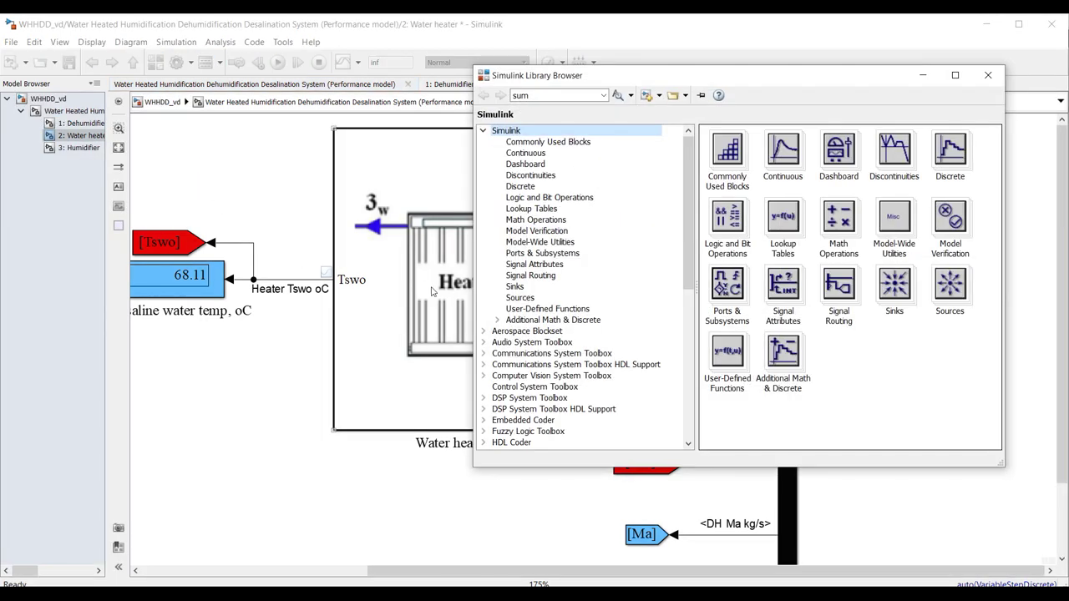
{"action": "left_click", "coordinate": [526, 298]}
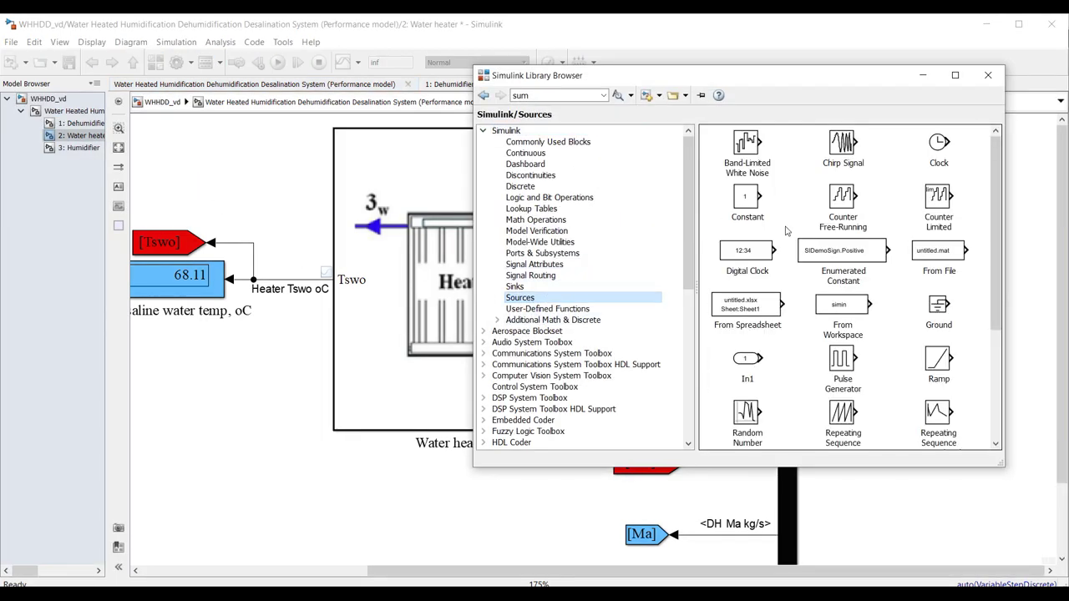
{"action": "left_click_drag", "start_coordinate": [749, 361], "coordinate": [1031, 223]}
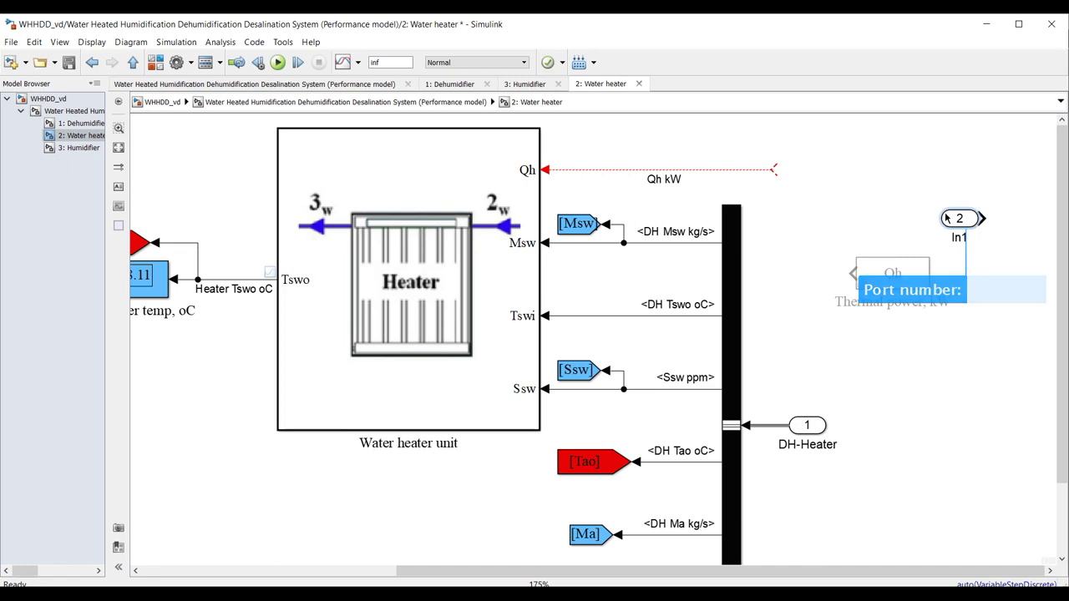
{"action": "left_click_drag", "start_coordinate": [958, 232], "coordinate": [867, 184]}
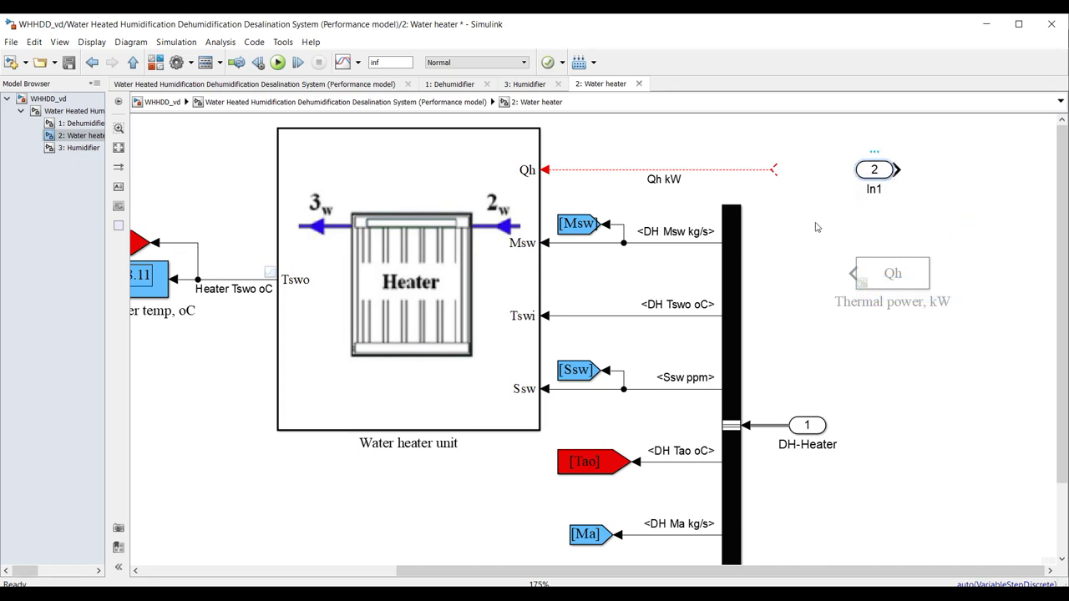
{"action": "key", "text": "ctrl+i"}
{"action": "left_click_drag", "start_coordinate": [852, 169], "coordinate": [774, 170]}
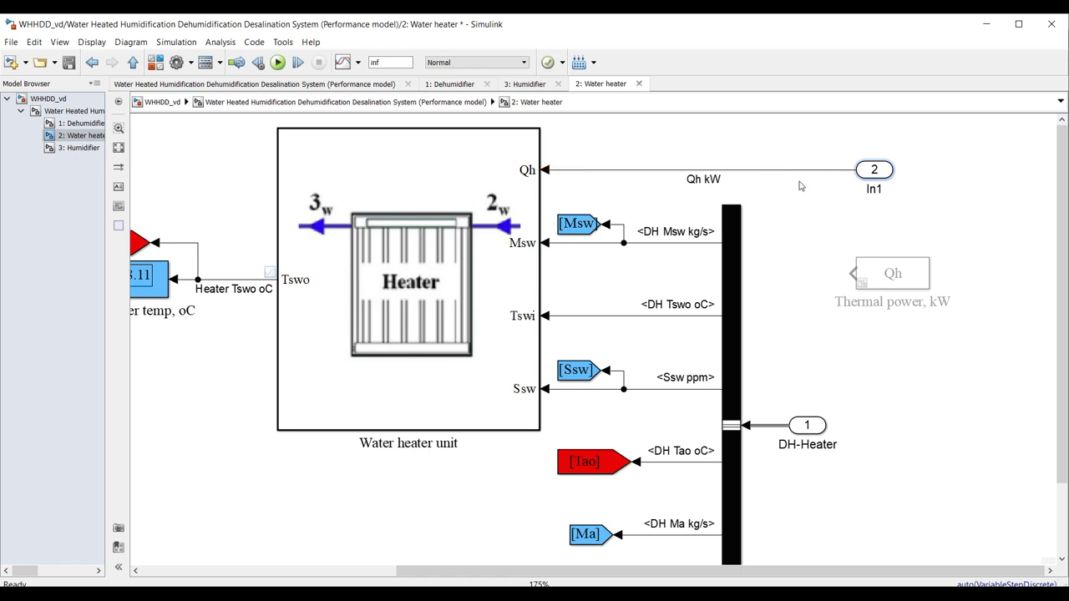
Rename the inport to 'Qheater, kW' and go up to the parent subsystem
{"action": "key", "text": "F2"}
{"action": "type", "text": "Qheater, kW"}
{"action": "left_click", "coordinate": [875, 172]}
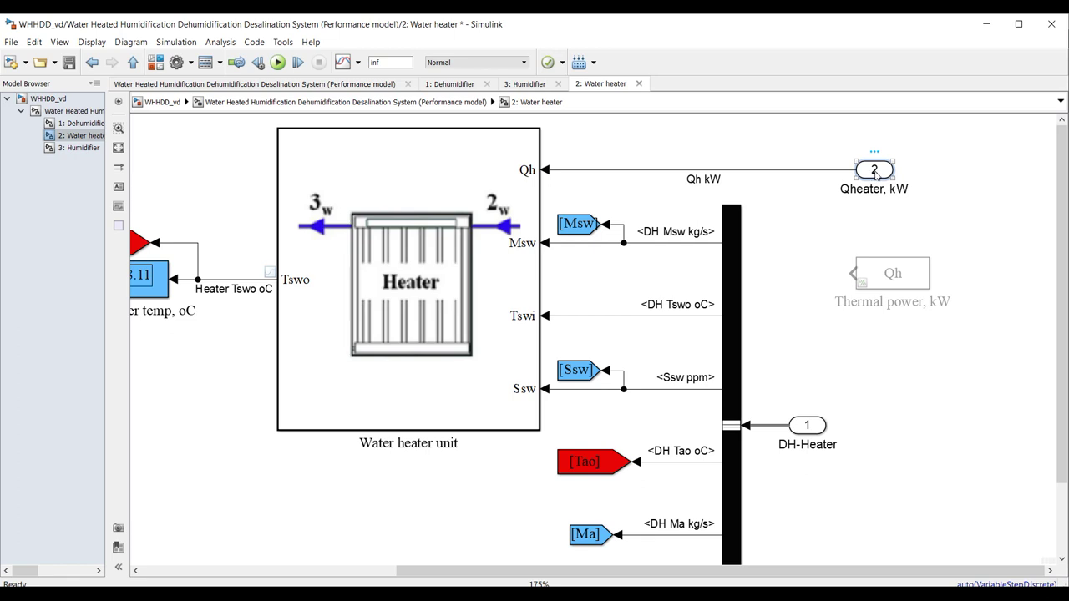
{"action": "left_click", "coordinate": [810, 231]}
{"action": "left_click", "coordinate": [782, 171]}
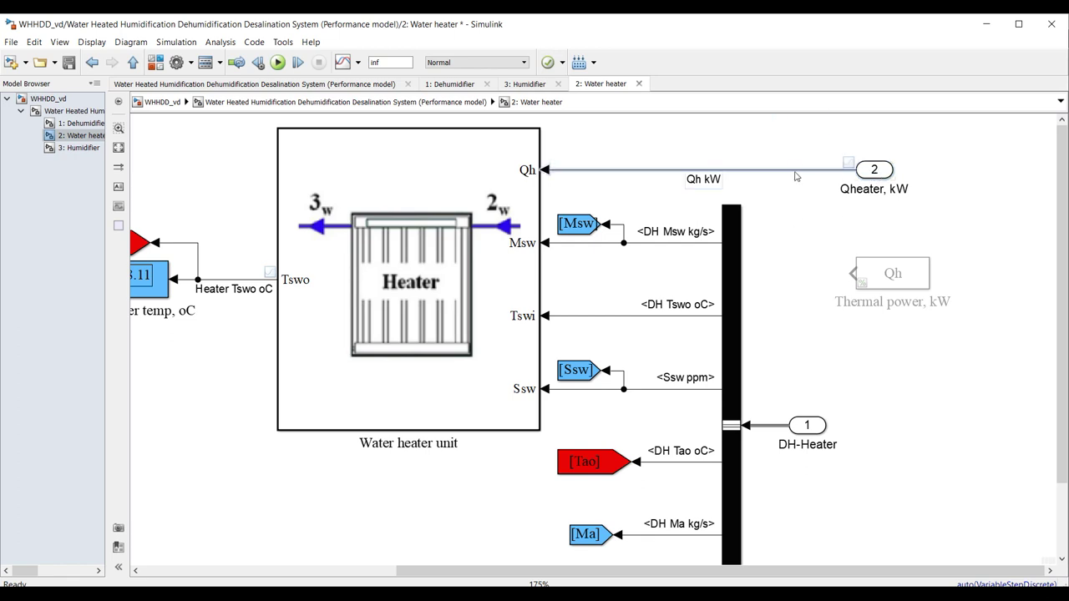
{"action": "left_click", "coordinate": [76, 113]}
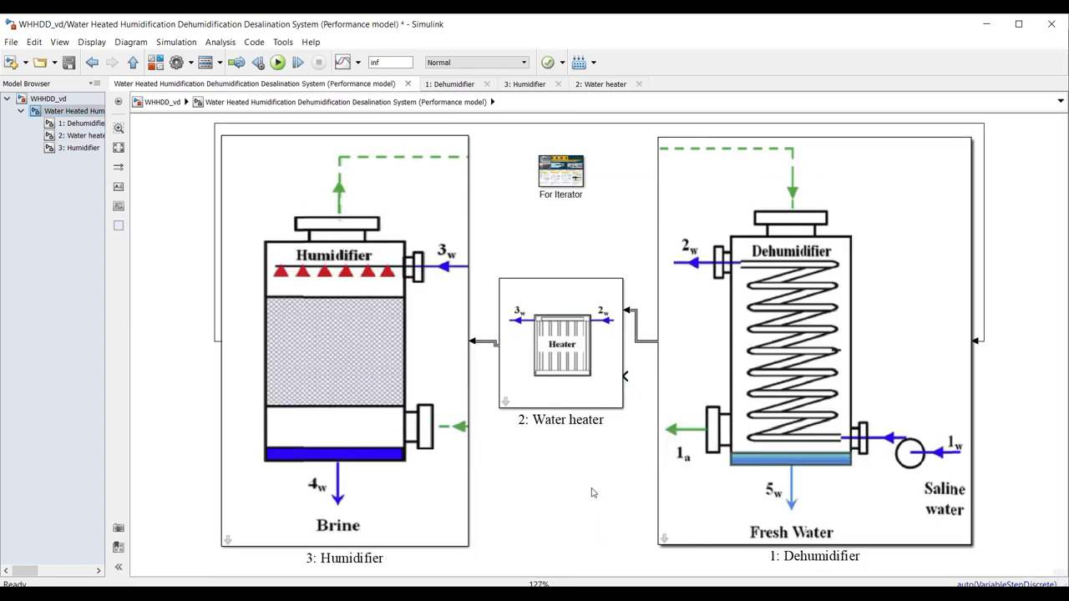
Paste a Qheater, kW inport onto the Water heater input and move the Dehumidifier right
{"action": "key", "text": "ctrl+v"}
{"action": "left_click_drag", "start_coordinate": [599, 496], "coordinate": [649, 379]}
{"action": "left_click_drag", "start_coordinate": [1053, 234], "coordinate": [861, 434]}
{"action": "left_click_drag", "start_coordinate": [812, 351], "coordinate": [879, 344]}
Align the Water heater with its inport, then draw a line from the top-level model's new input
{"action": "left_click", "coordinate": [574, 373]}
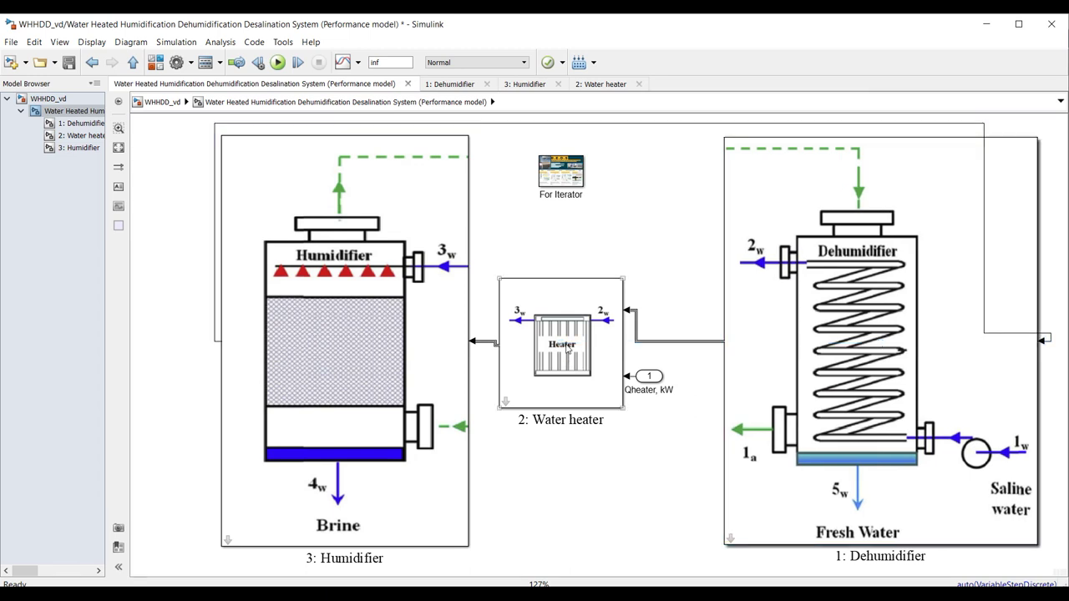
{"action": "left_click_drag", "start_coordinate": [562, 355], "coordinate": [562, 350]}
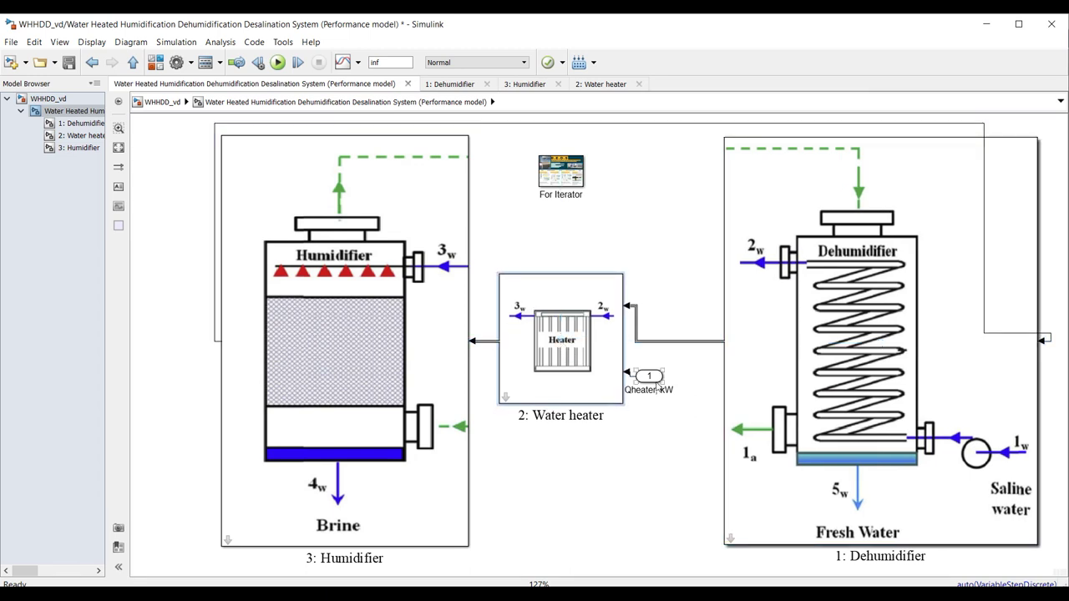
{"action": "left_click_drag", "start_coordinate": [650, 380], "coordinate": [650, 376]}
{"action": "left_click", "coordinate": [647, 472]}
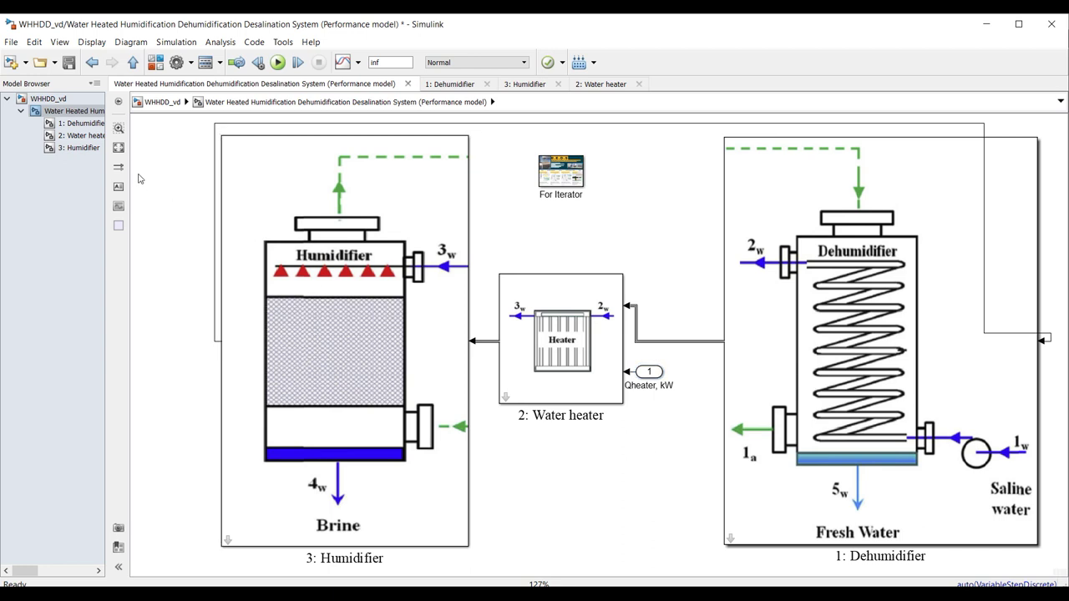
{"action": "left_click", "coordinate": [48, 99]}
{"action": "left_click_drag", "start_coordinate": [281, 330], "coordinate": [242, 330]}
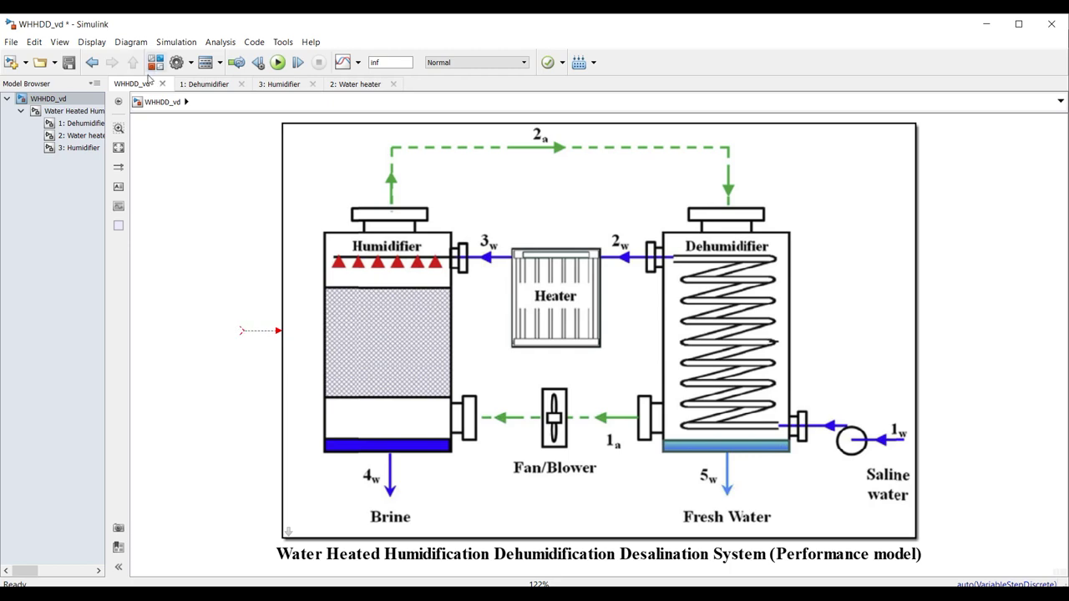
Drag a Signal Builder block from Simulink > Sources beside the model's Qheater, kW input
{"action": "scroll", "coordinate": [535, 207], "scroll_direction": "down", "scroll_amount": 2}
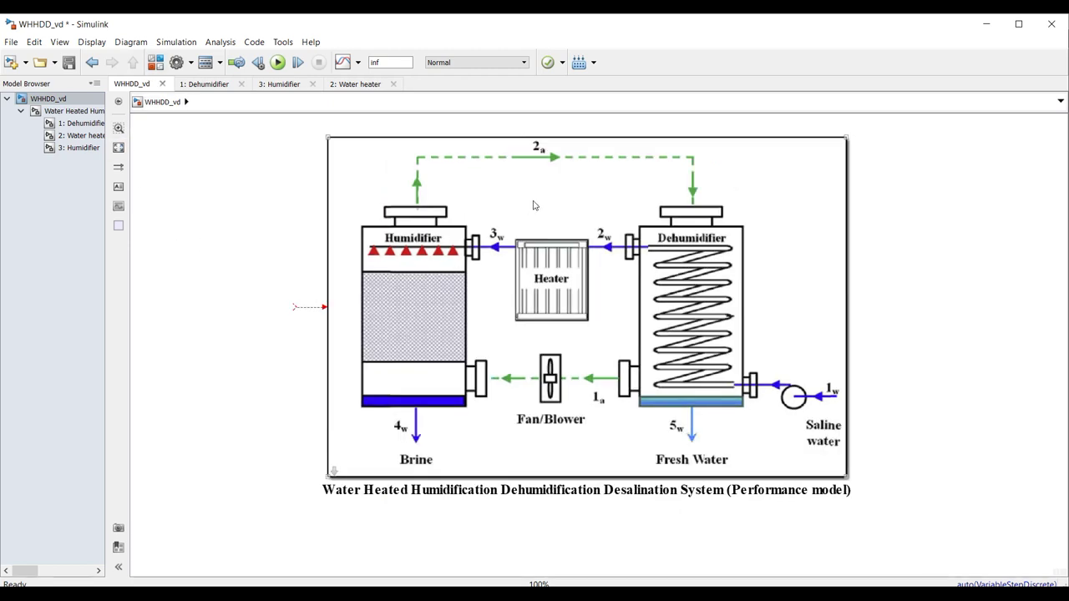
{"action": "left_click", "coordinate": [156, 64]}
{"action": "left_click", "coordinate": [540, 290]}
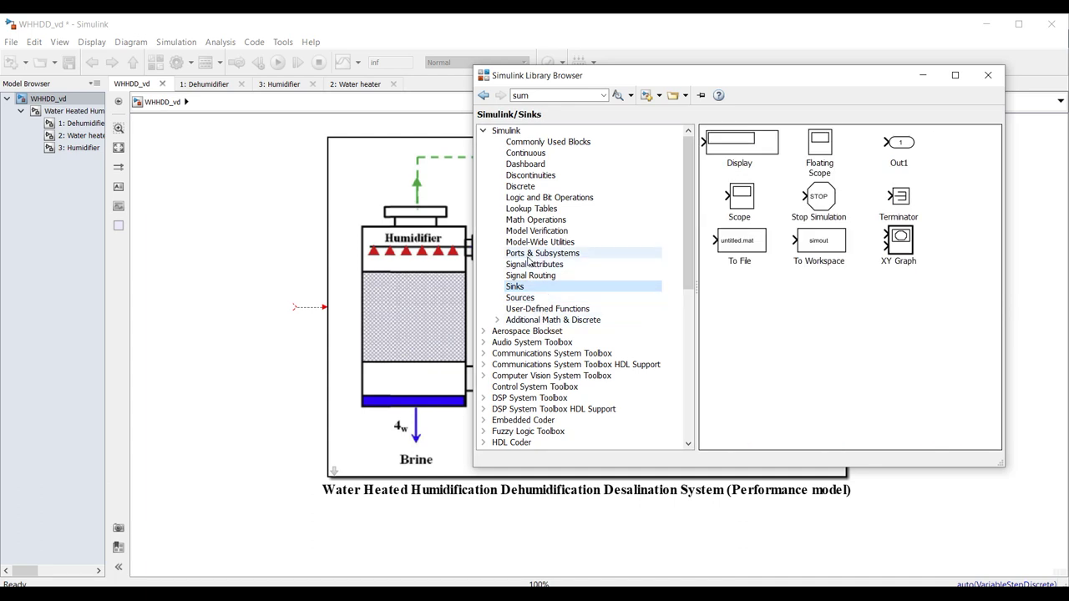
{"action": "left_click", "coordinate": [533, 299]}
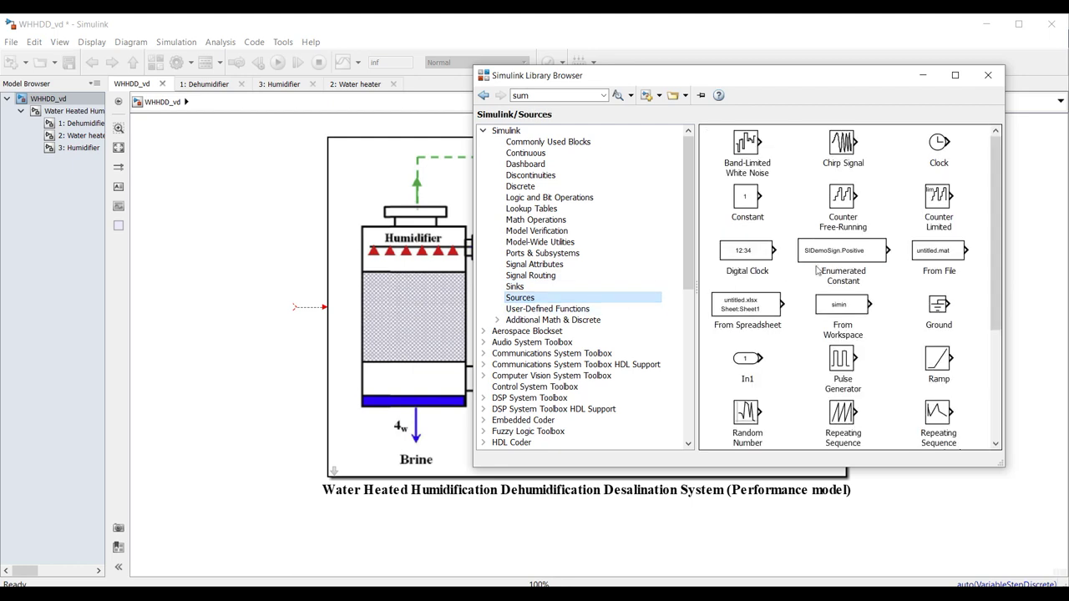
{"action": "scroll", "coordinate": [868, 270], "scroll_direction": "down", "scroll_amount": 3}
{"action": "left_click", "coordinate": [845, 306]}
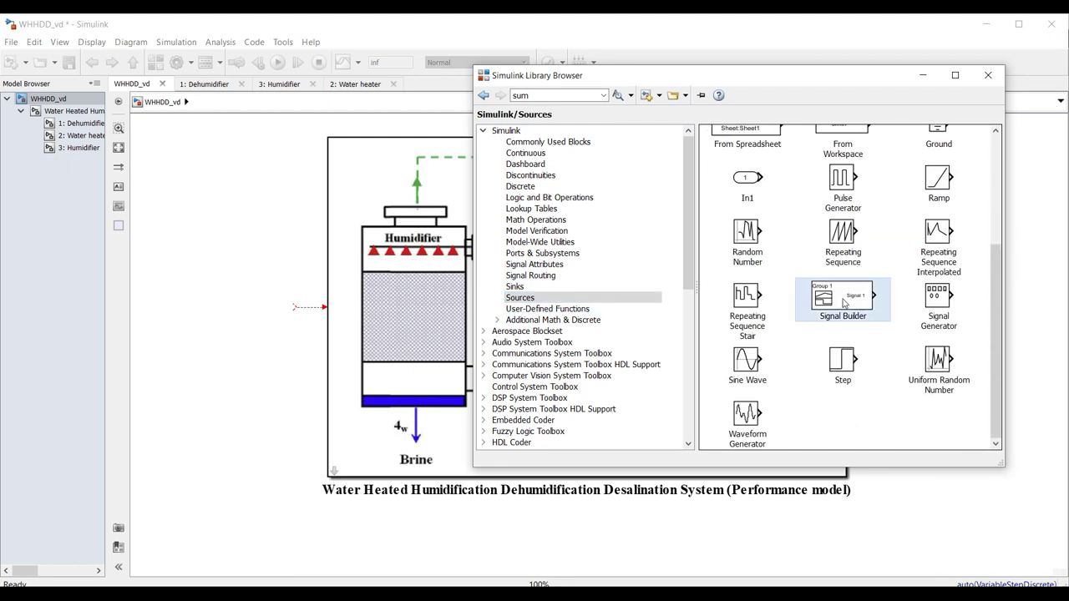
{"action": "left_click_drag", "start_coordinate": [851, 307], "coordinate": [247, 314]}
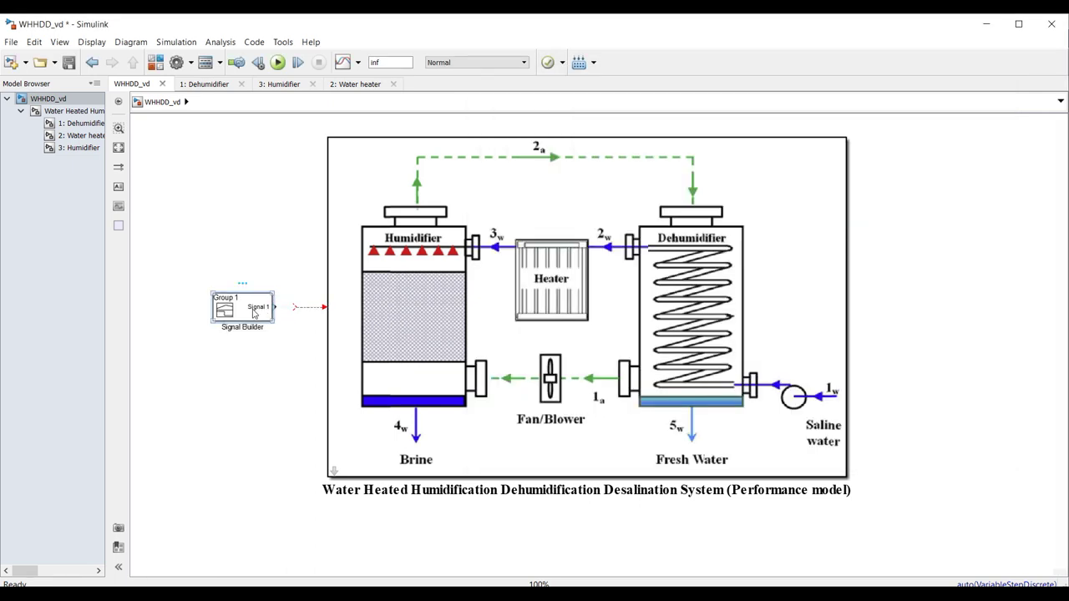
Open the Signal Builder full-screen and attempt a new custom waveform signal, which is rejected
{"action": "double_click", "coordinate": [256, 311]}
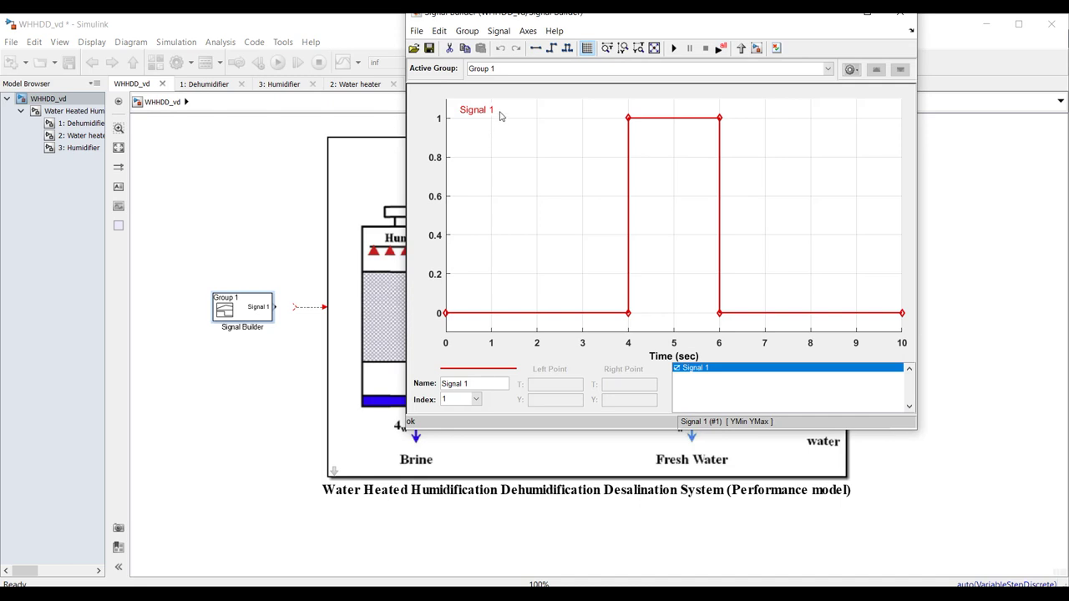
{"action": "left_click", "coordinate": [867, 14]}
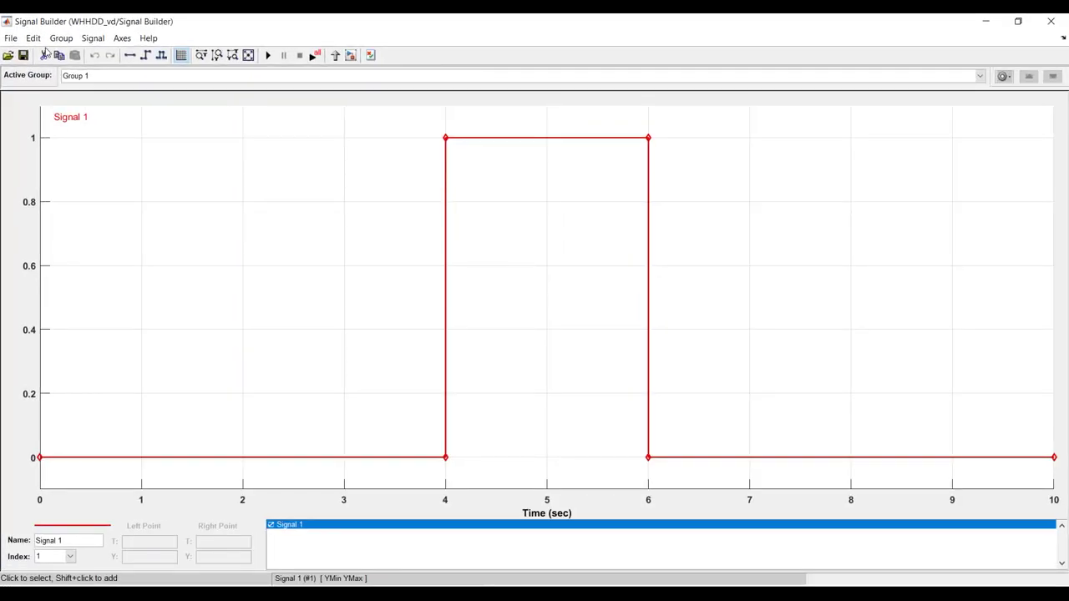
{"action": "left_click", "coordinate": [92, 38]}
{"action": "mouse_move", "coordinate": [106, 57]}
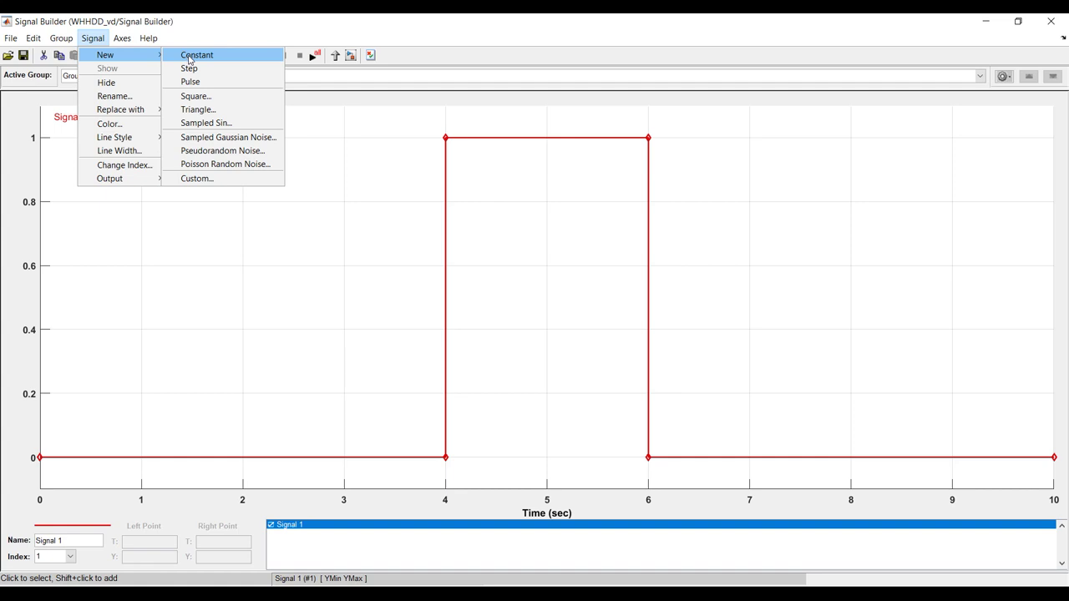
{"action": "left_click", "coordinate": [198, 178]}
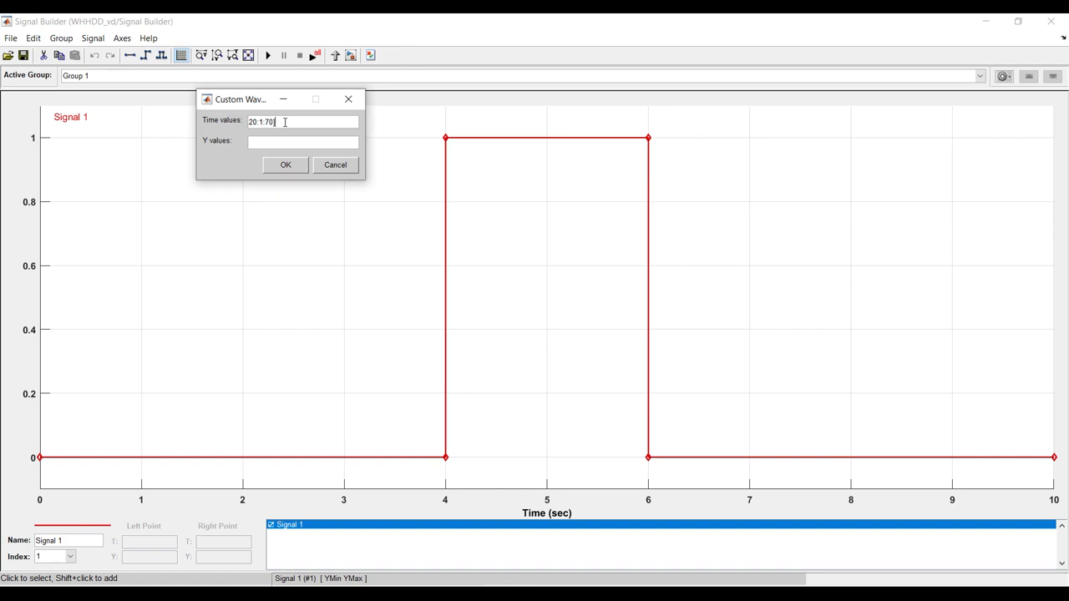
{"action": "type", "text": "["}
{"action": "key", "text": "ctrl+a"}
{"action": "key", "text": "ctrl+c"}
{"action": "left_click", "coordinate": [278, 143]}
{"action": "key", "text": "ctrl+v"}
{"action": "left_click", "coordinate": [284, 164]}
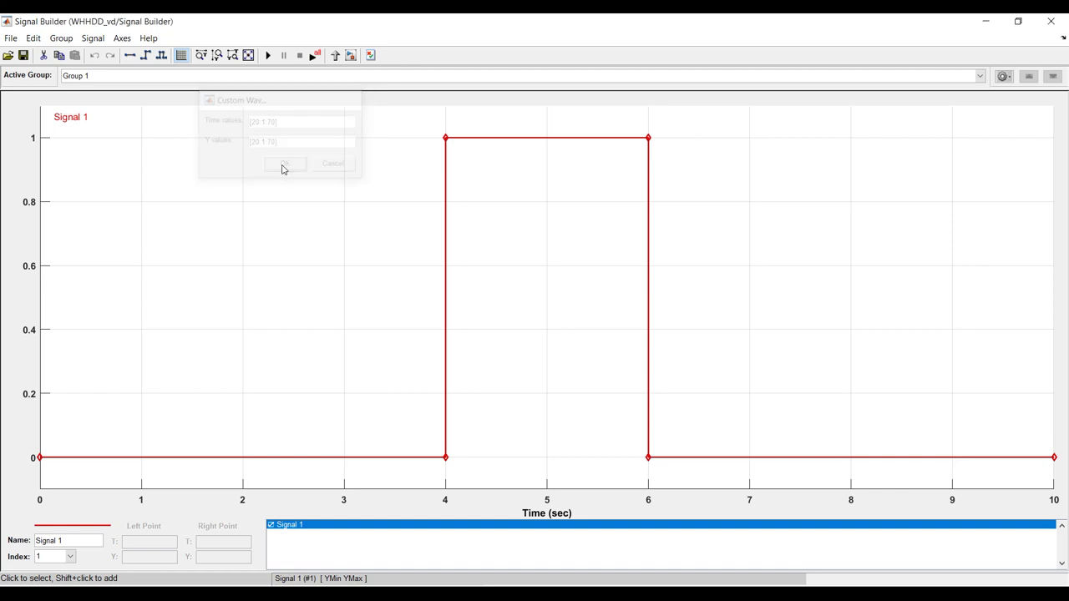
{"action": "left_click", "coordinate": [541, 263]}
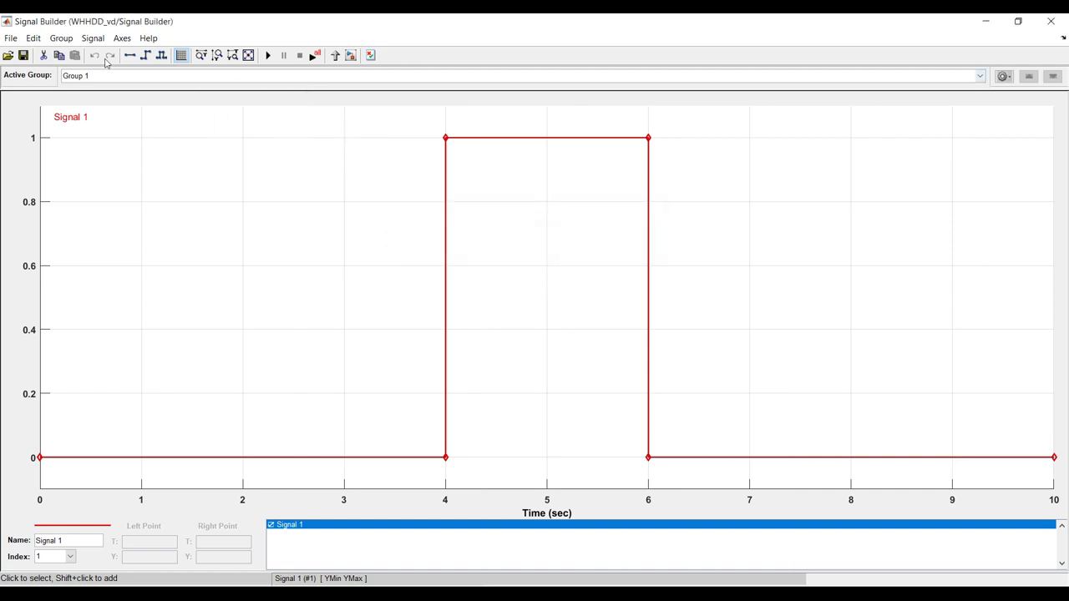
Try replacing Signal 1 with a custom waveform using time values 20:1:70; dismiss the error
{"action": "left_click", "coordinate": [93, 39]}
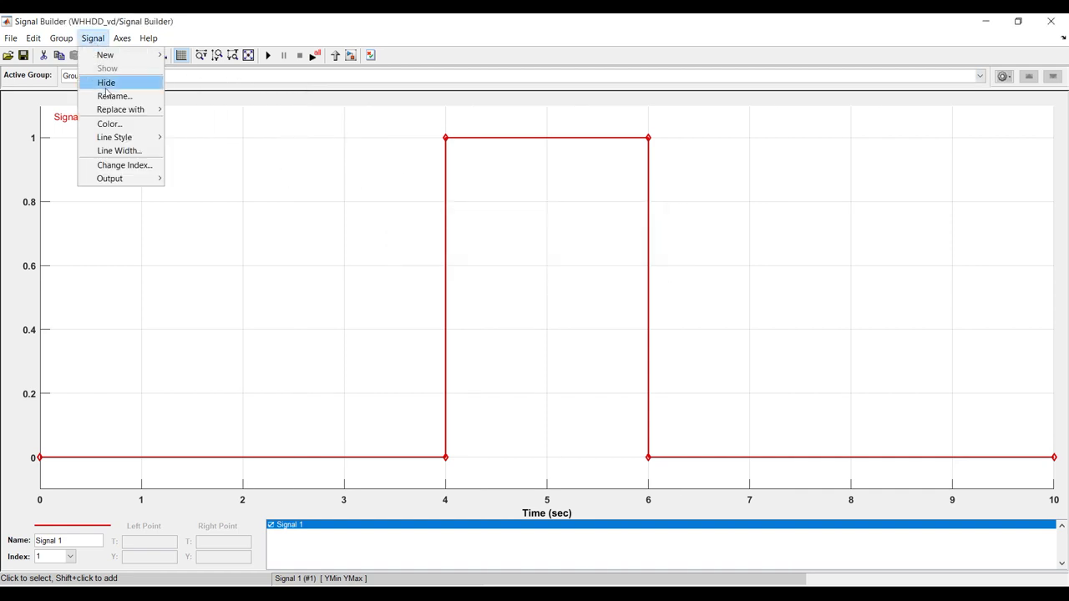
{"action": "mouse_move", "coordinate": [133, 114]}
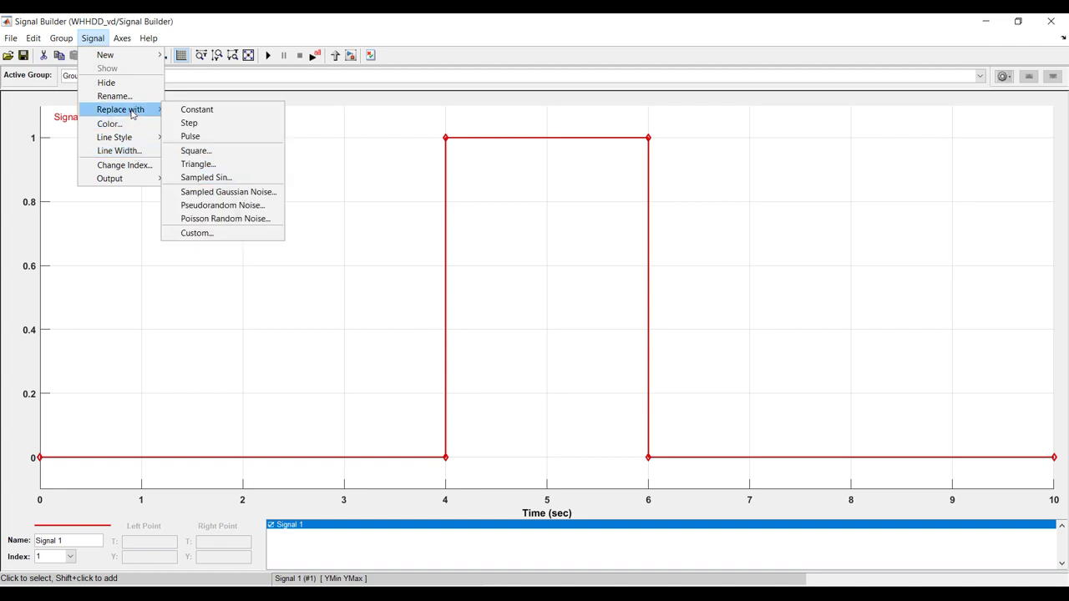
{"action": "left_click", "coordinate": [222, 237]}
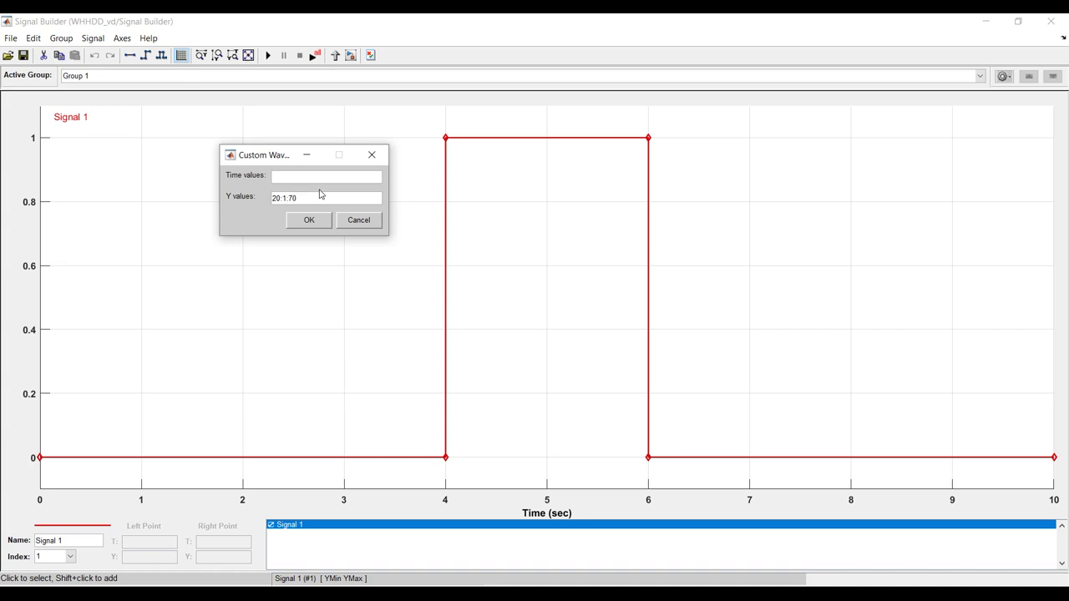
{"action": "triple_click", "coordinate": [321, 196]}
{"action": "key", "text": "ctrl+c"}
{"action": "left_click", "coordinate": [304, 178]}
{"action": "key", "text": "ctrl+v"}
{"action": "left_click", "coordinate": [310, 220]}
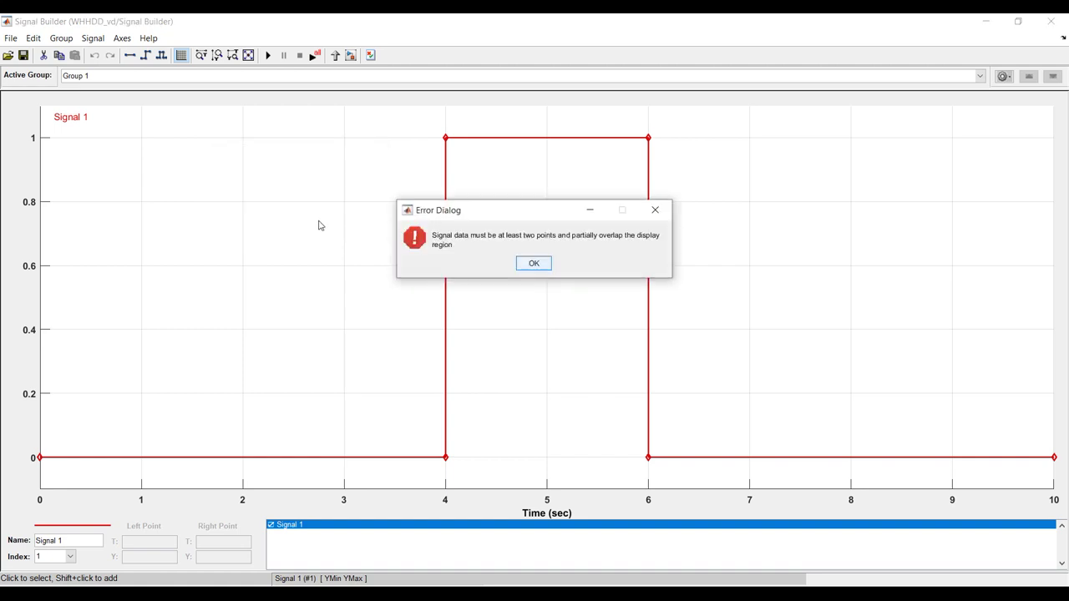
{"action": "left_click", "coordinate": [535, 264]}
Retry replacing Signal 1 with a custom waveform and dismiss the evaluation error
{"action": "left_click", "coordinate": [83, 42]}
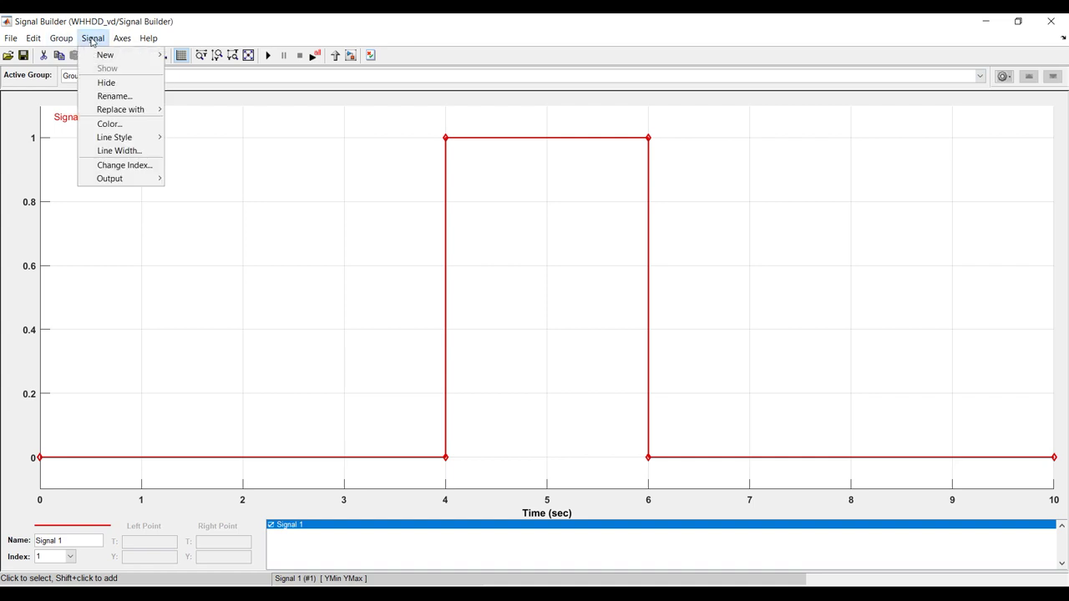
{"action": "mouse_move", "coordinate": [136, 113]}
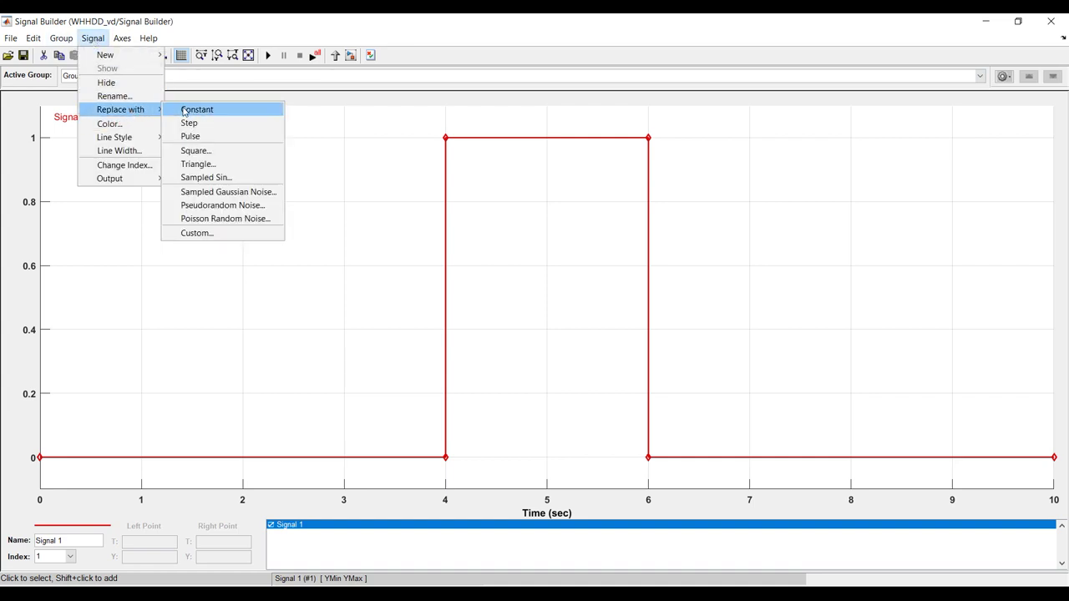
{"action": "left_click", "coordinate": [218, 235]}
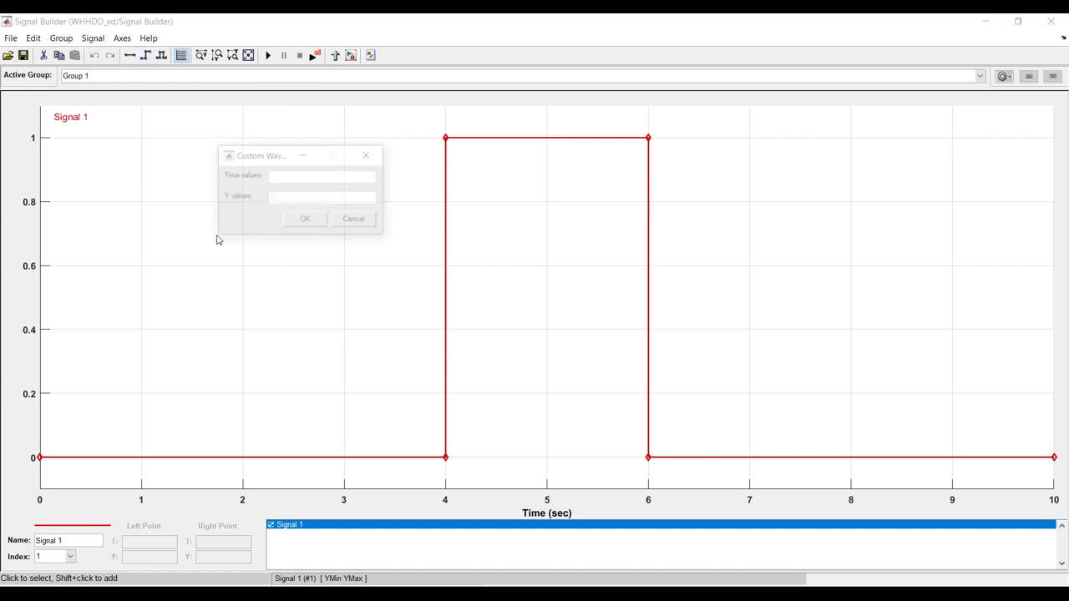
{"action": "left_click", "coordinate": [307, 222]}
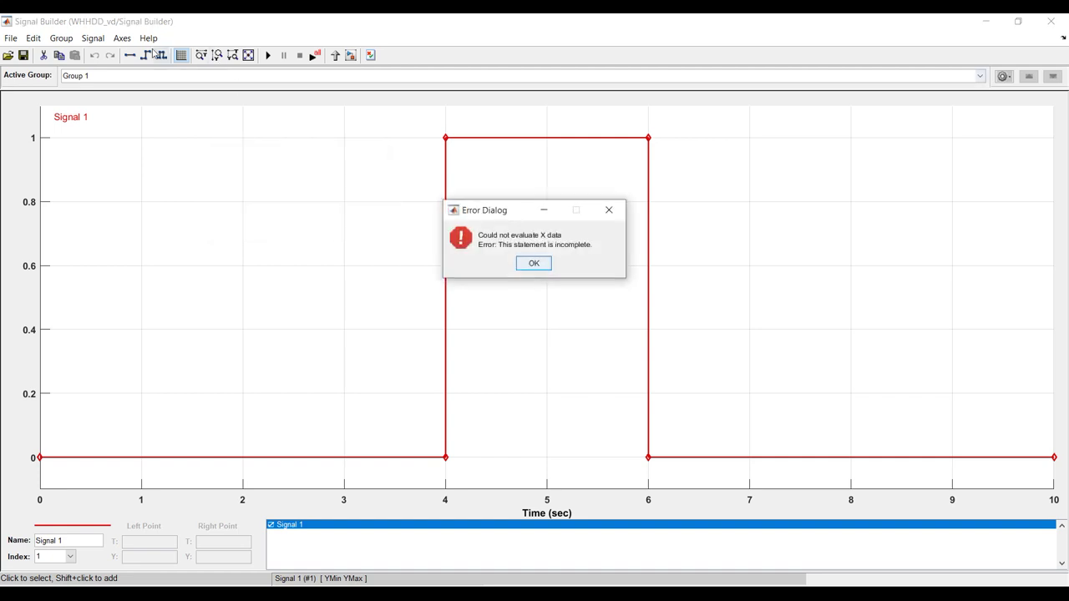
{"action": "left_click", "coordinate": [535, 268]}
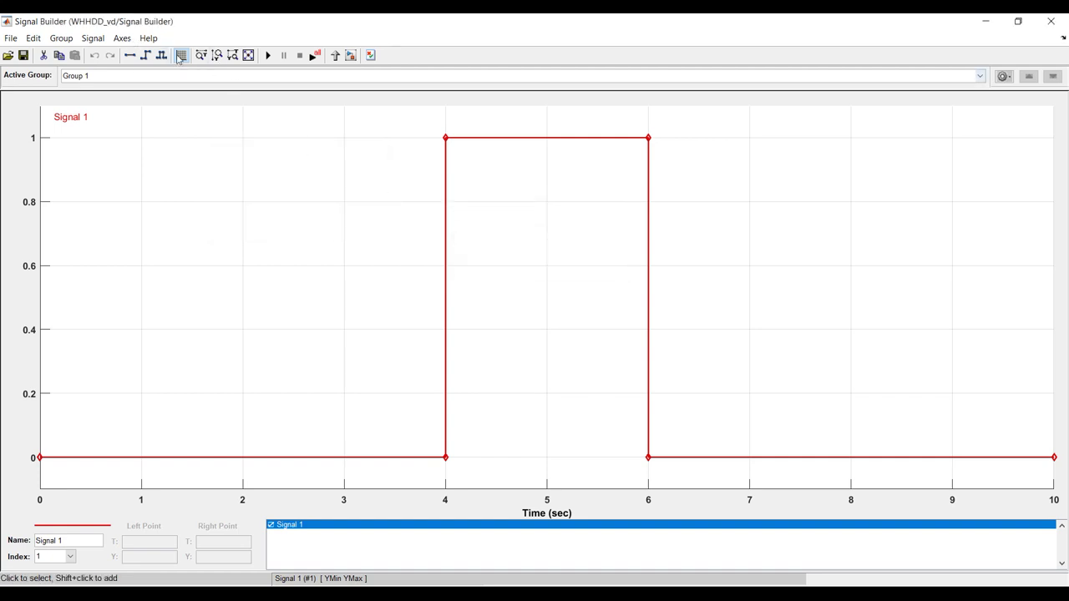
{"action": "left_click", "coordinate": [122, 38]}
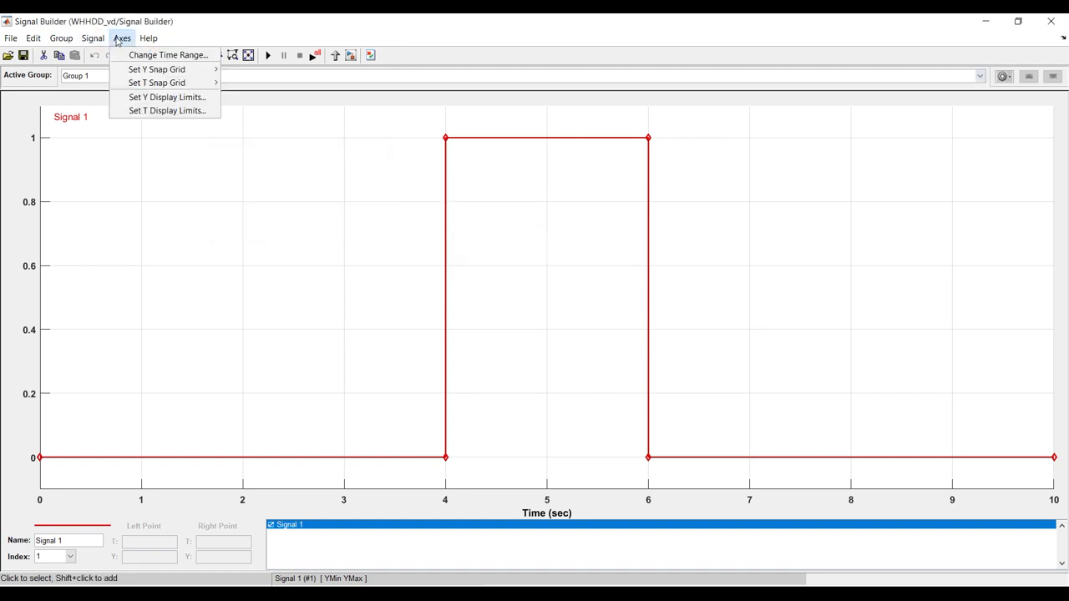
Set Signal 1's time range to 20–70 s and replace it with a custom 20-to-70 ramp
{"action": "left_click", "coordinate": [171, 54]}
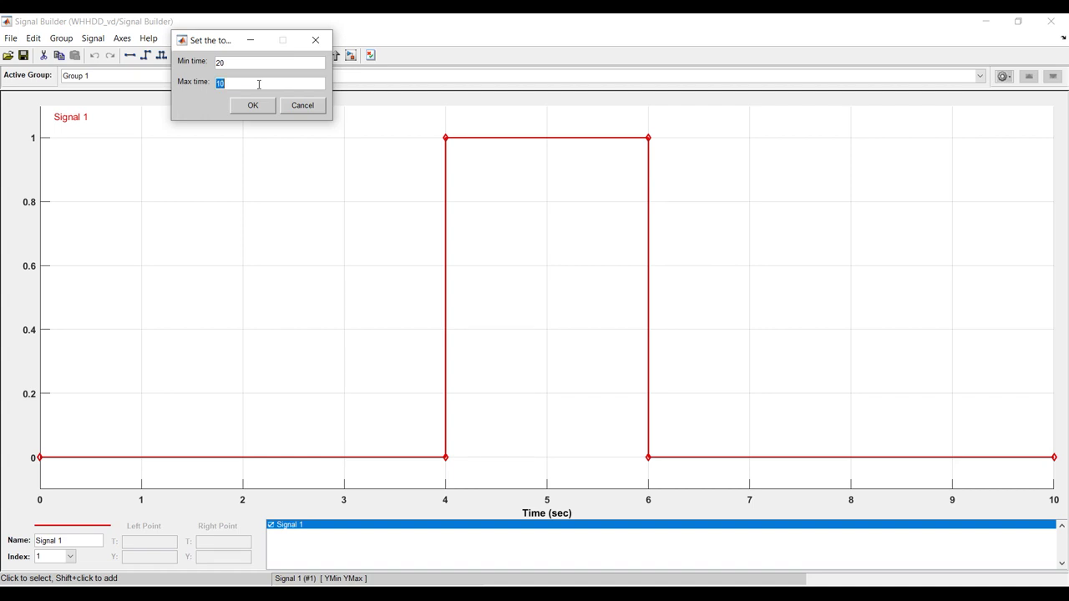
{"action": "left_click", "coordinate": [248, 110]}
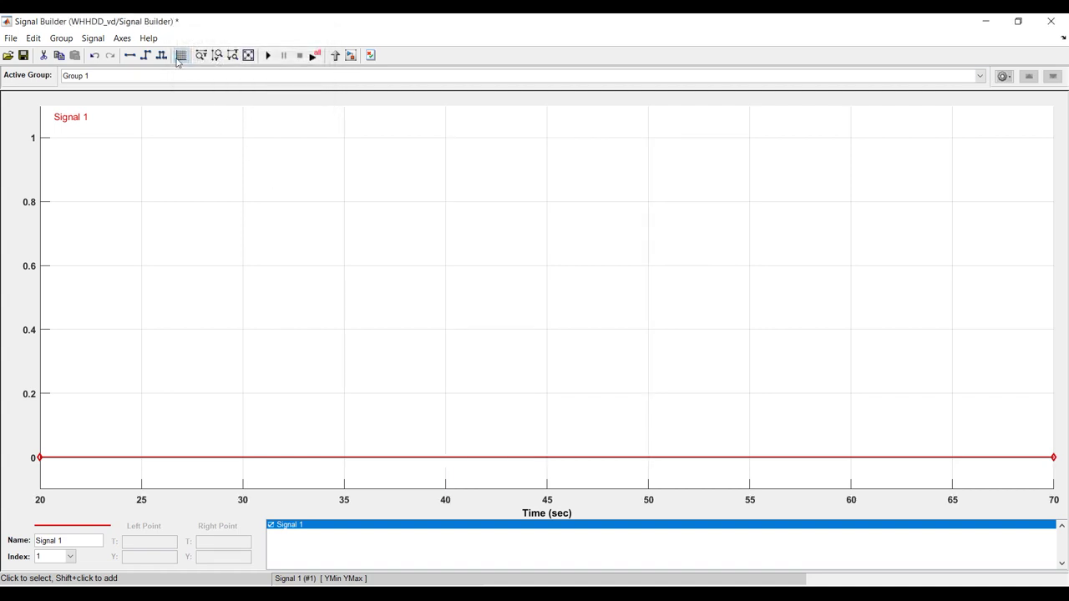
{"action": "left_click", "coordinate": [92, 38]}
{"action": "mouse_move", "coordinate": [121, 111]}
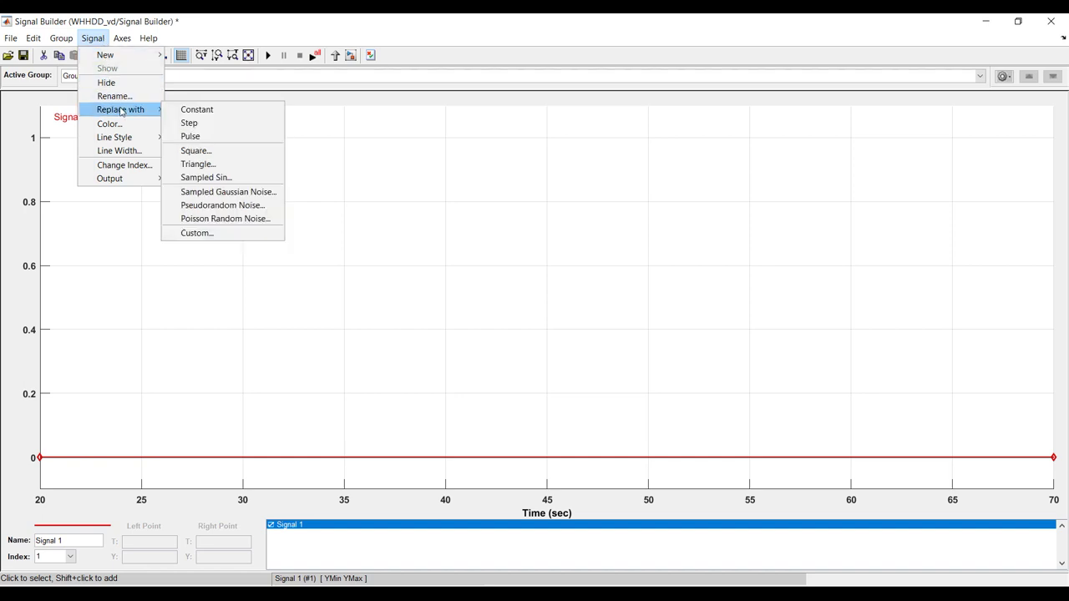
{"action": "left_click", "coordinate": [199, 233]}
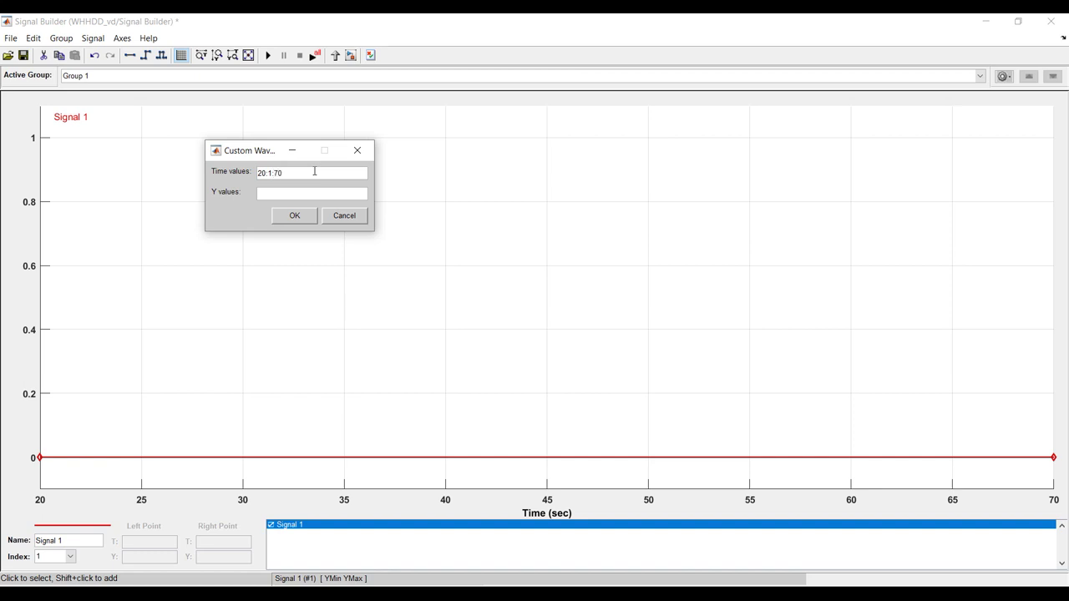
{"action": "left_click", "coordinate": [318, 194]}
{"action": "left_click", "coordinate": [298, 216]}
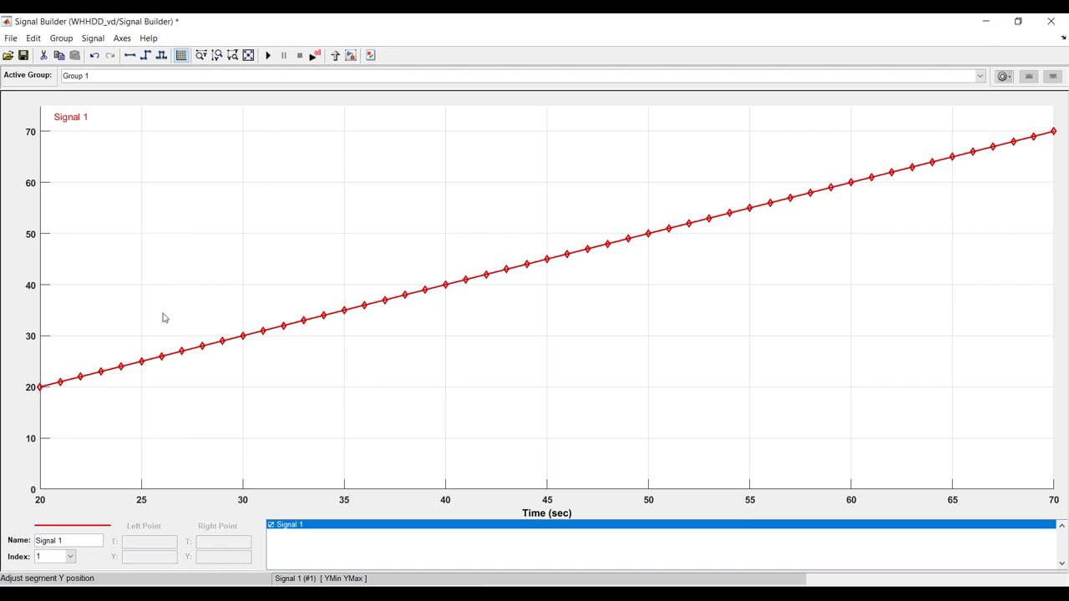
Raise the ramp's points from t=22 to t=40, peaking around 51.6 at t=37
{"action": "left_click_drag", "start_coordinate": [81, 377], "coordinate": [210, 298]}
{"action": "left_click_drag", "start_coordinate": [222, 342], "coordinate": [227, 285]}
{"action": "left_click_drag", "start_coordinate": [243, 336], "coordinate": [254, 275]}
{"action": "left_click_drag", "start_coordinate": [261, 331], "coordinate": [285, 254]}
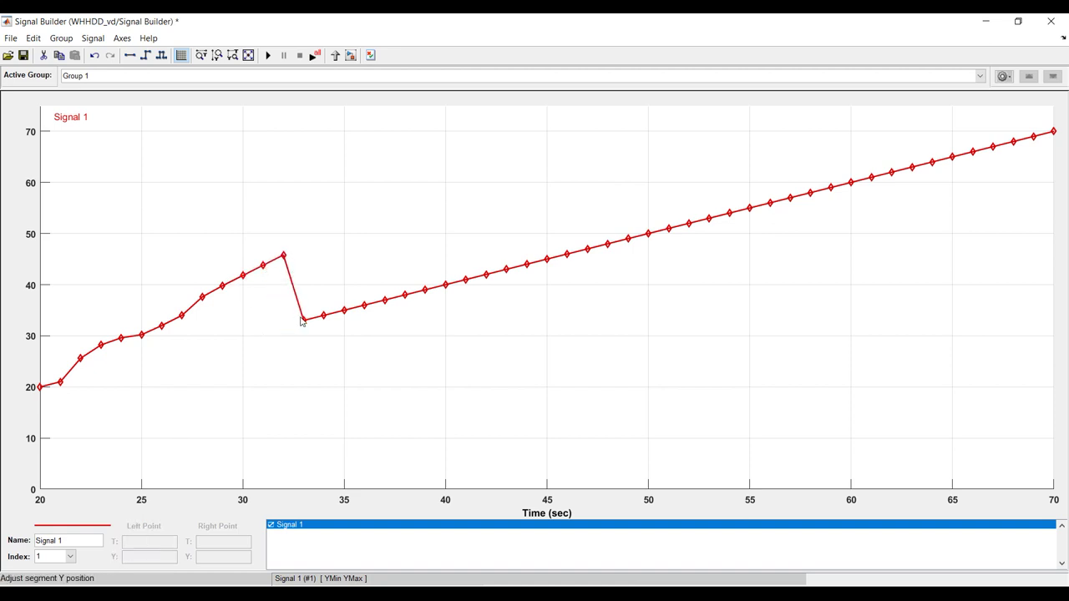
{"action": "left_click_drag", "start_coordinate": [303, 320], "coordinate": [346, 240]}
{"action": "left_click_drag", "start_coordinate": [345, 309], "coordinate": [364, 239]}
{"action": "left_click_drag", "start_coordinate": [384, 305], "coordinate": [386, 230]}
{"action": "left_click_drag", "start_coordinate": [387, 303], "coordinate": [430, 236]}
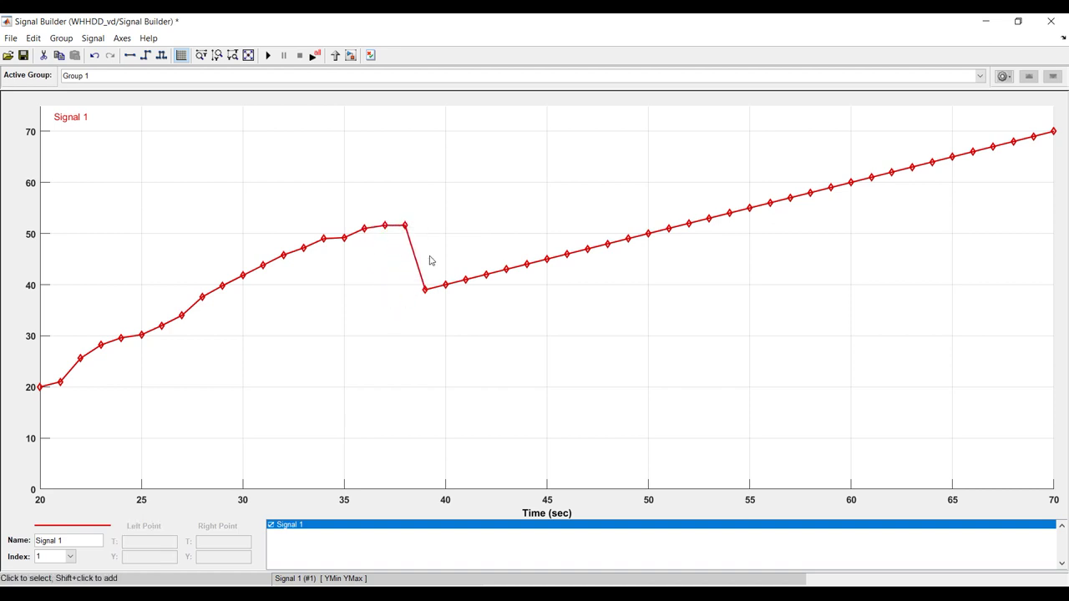
{"action": "left_click_drag", "start_coordinate": [425, 290], "coordinate": [439, 237]}
{"action": "left_click_drag", "start_coordinate": [444, 286], "coordinate": [527, 295]}
Lower the points from t=44 to t=68 to form the falling, irregular profile
{"action": "left_click_drag", "start_coordinate": [547, 259], "coordinate": [579, 310]}
{"action": "left_click_drag", "start_coordinate": [587, 248], "coordinate": [613, 335]}
{"action": "left_click_drag", "start_coordinate": [630, 251], "coordinate": [639, 343]}
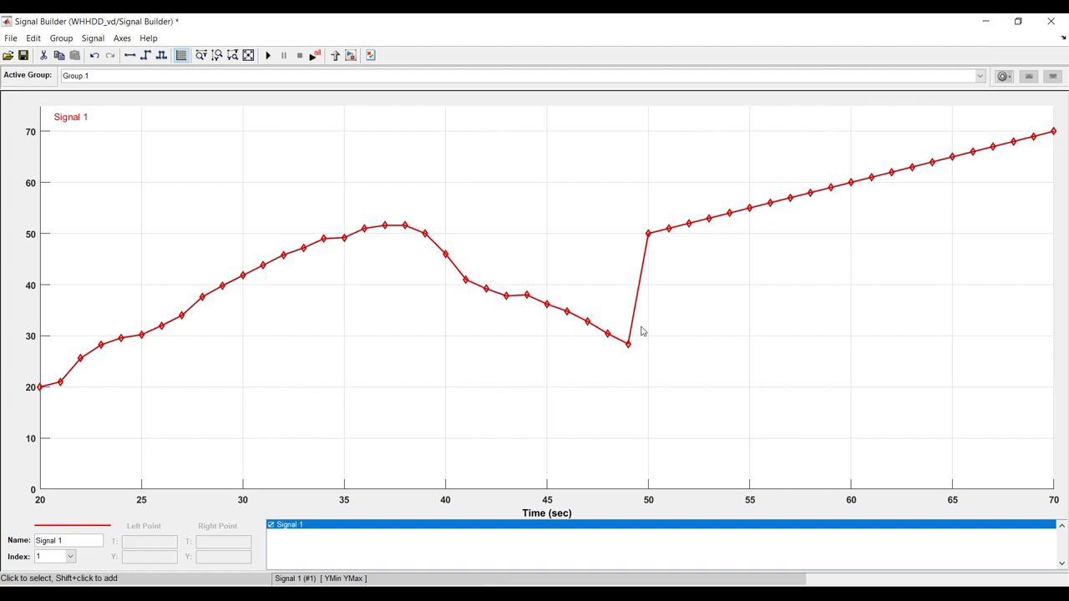
{"action": "left_click_drag", "start_coordinate": [648, 239], "coordinate": [669, 289]}
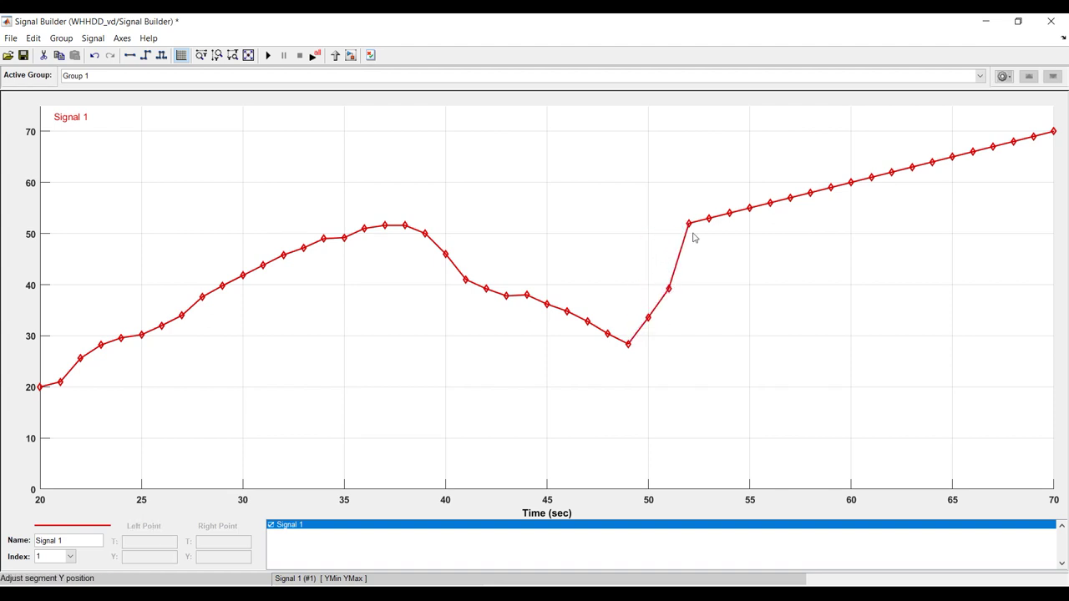
{"action": "left_click_drag", "start_coordinate": [692, 223], "coordinate": [913, 212]}
{"action": "left_click_drag", "start_coordinate": [934, 165], "coordinate": [953, 276]}
{"action": "left_click_drag", "start_coordinate": [972, 153], "coordinate": [1006, 239]}
{"action": "mouse_move", "coordinate": [1014, 142]}
{"action": "left_mouse_down"}
{"action": "mouse_move", "coordinate": [1015, 182]}
{"action": "mouse_move", "coordinate": [1033, 137]}
{"action": "mouse_move", "coordinate": [1033, 149]}
{"action": "left_mouse_up"}
{"action": "left_click", "coordinate": [282, 197]}
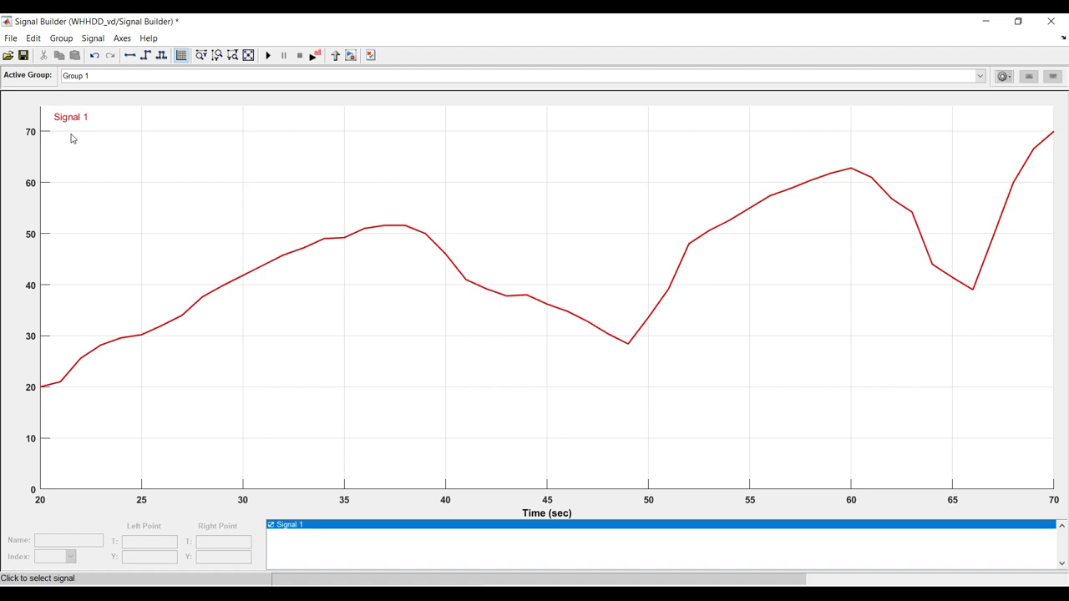
Rename the signal to 'Qh, kW' and close the Signal Builder editor
{"action": "left_click", "coordinate": [207, 295]}
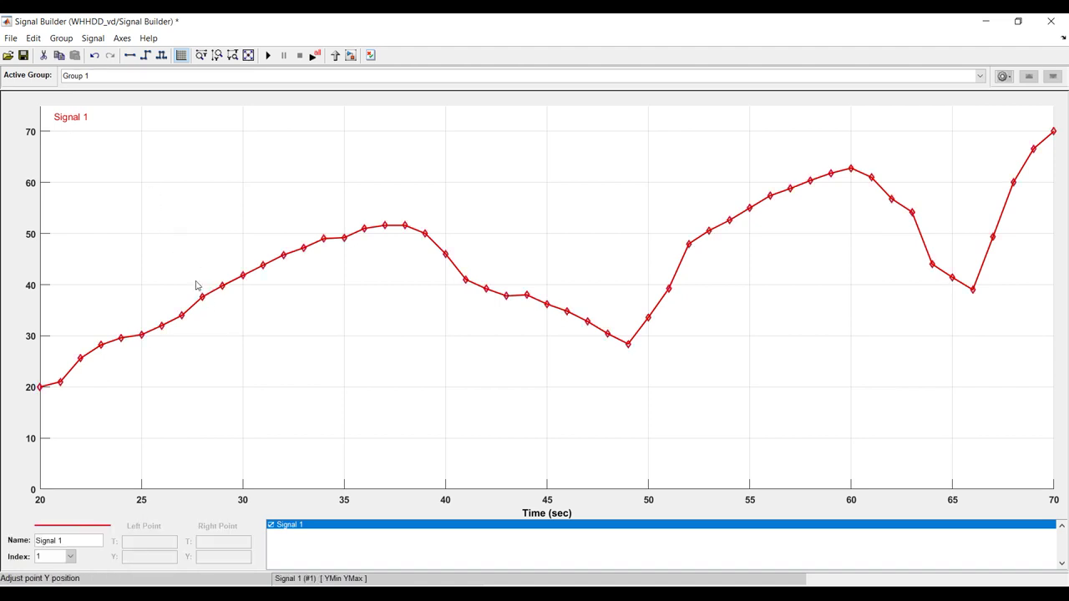
{"action": "left_click_drag", "start_coordinate": [70, 541], "coordinate": [19, 526]}
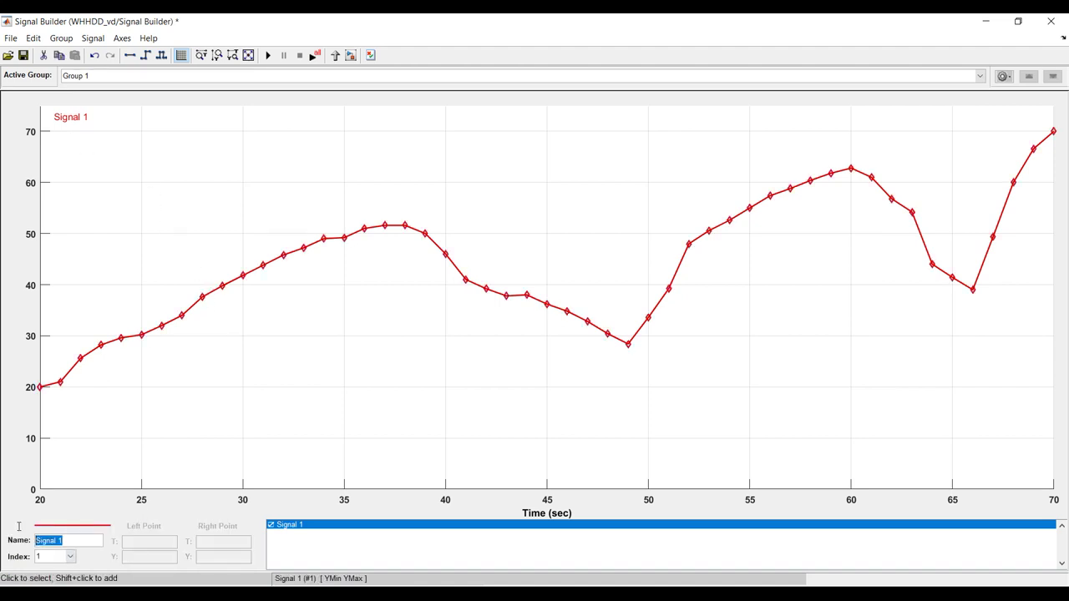
{"action": "type", "text": "Qh, kW"}
{"action": "left_click", "coordinate": [293, 395]}
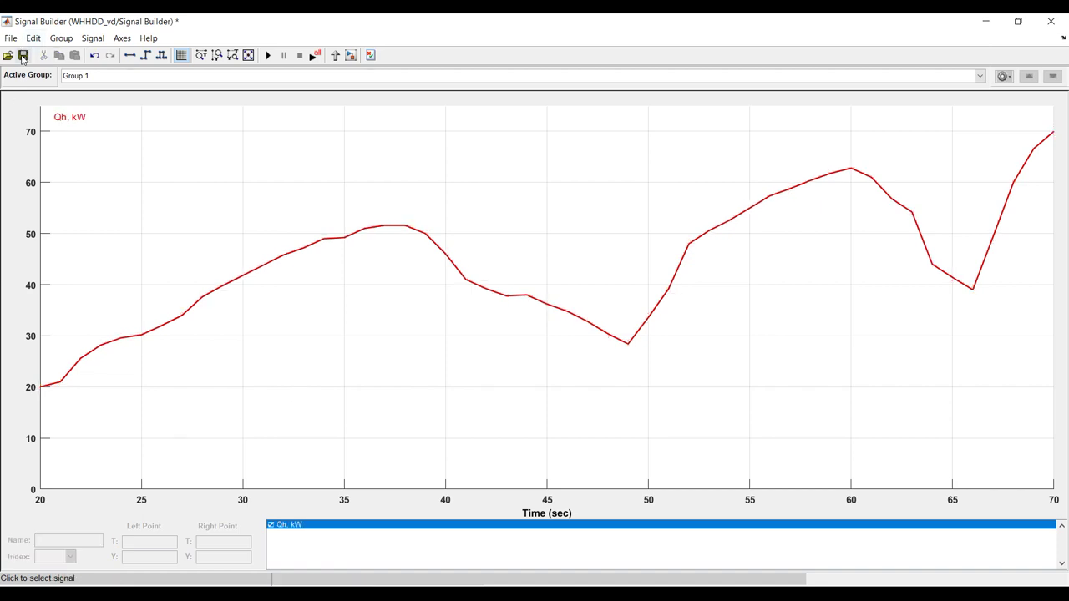
{"action": "left_click", "coordinate": [1051, 22]}
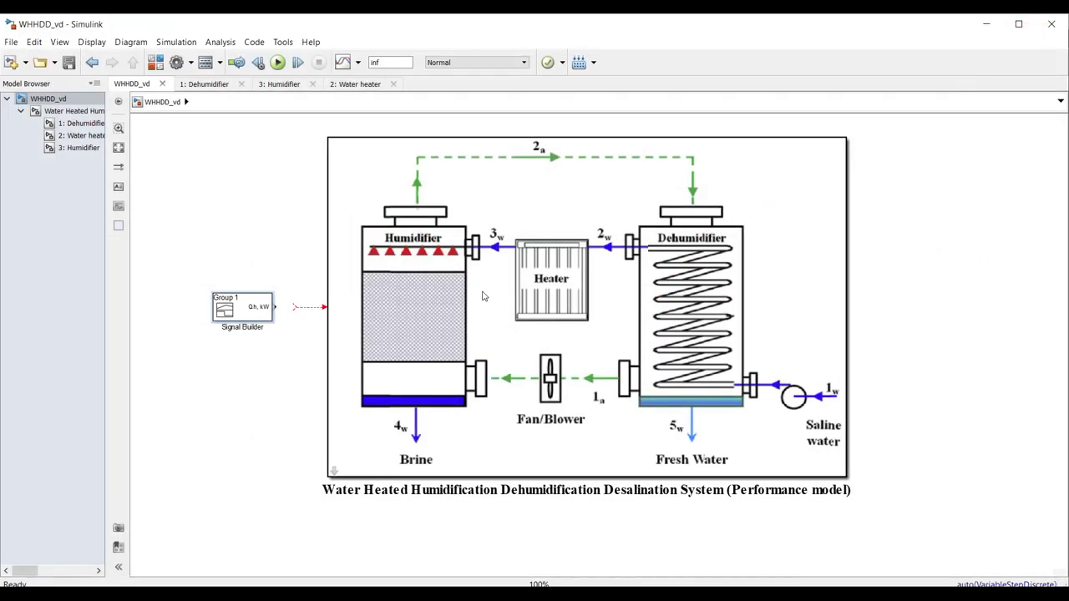
Set the simulation Start time to 20 and Stop time to 70 in Configuration Parameters
{"action": "left_click", "coordinate": [176, 63]}
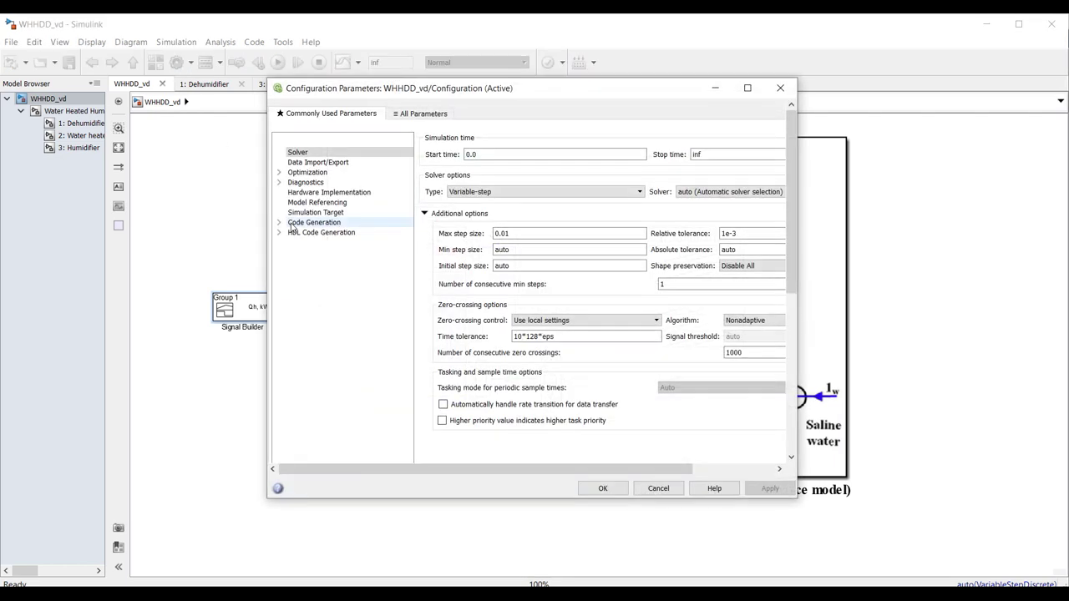
{"action": "double_click", "coordinate": [493, 153]}
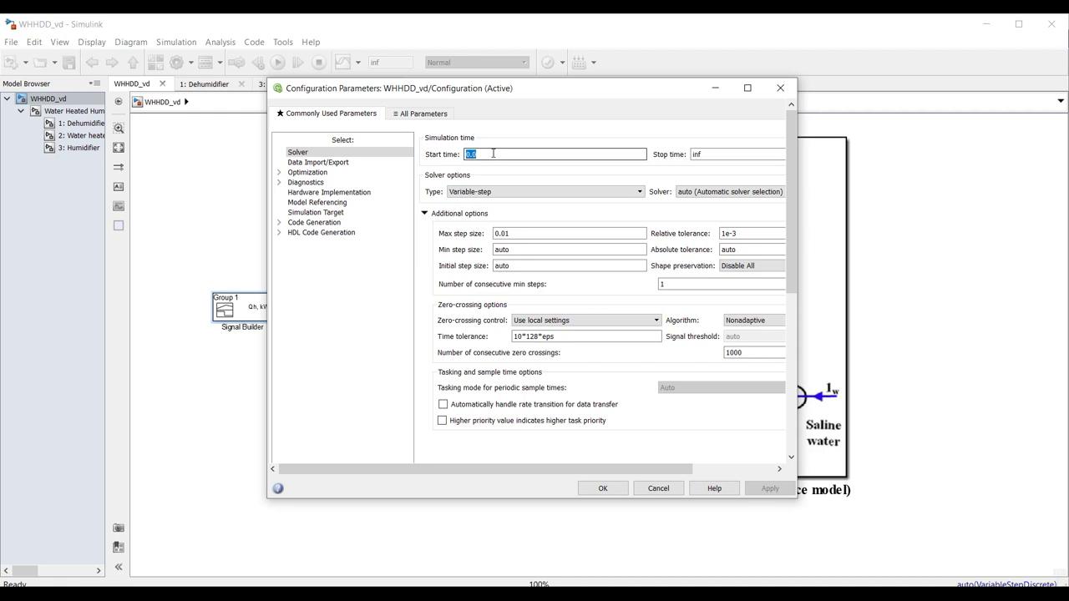
{"action": "type", "text": "20"}
{"action": "double_click", "coordinate": [725, 153]}
{"action": "type", "text": "70"}
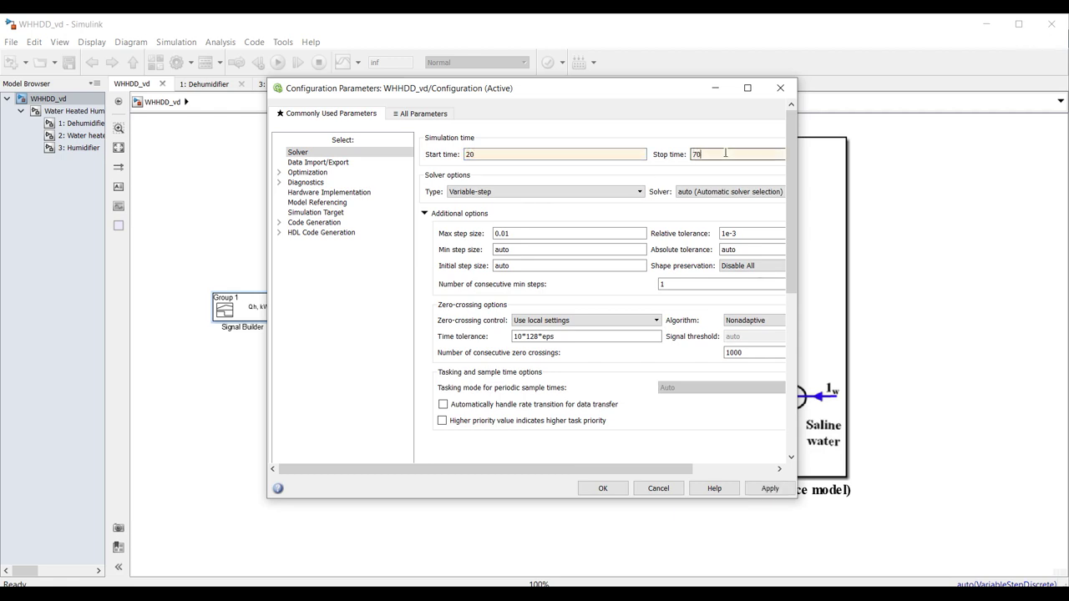
{"action": "left_click", "coordinate": [769, 489]}
{"action": "left_click", "coordinate": [602, 489]}
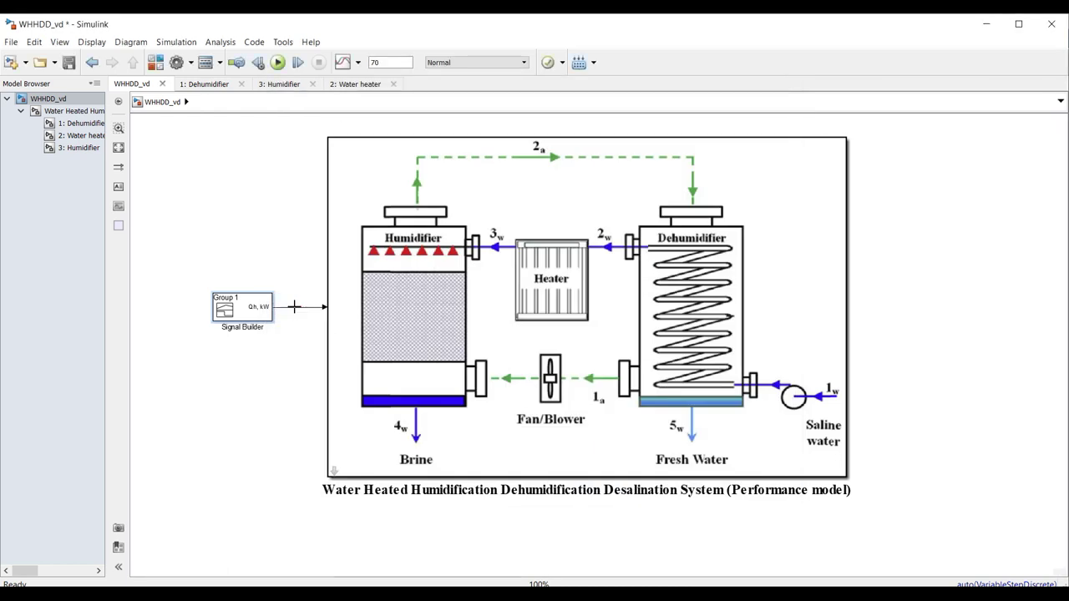
Shift the Signal Builder block right, save the model, and recheck the Qh, kW signal
{"action": "left_click_drag", "start_coordinate": [272, 309], "coordinate": [299, 309]}
{"action": "left_click", "coordinate": [69, 63]}
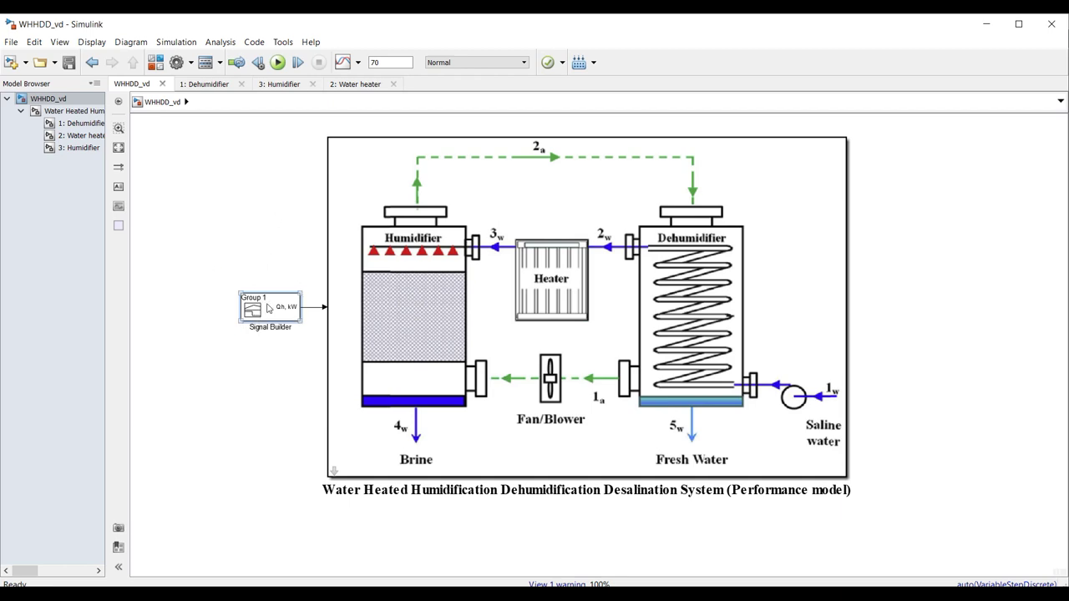
{"action": "double_click", "coordinate": [268, 308]}
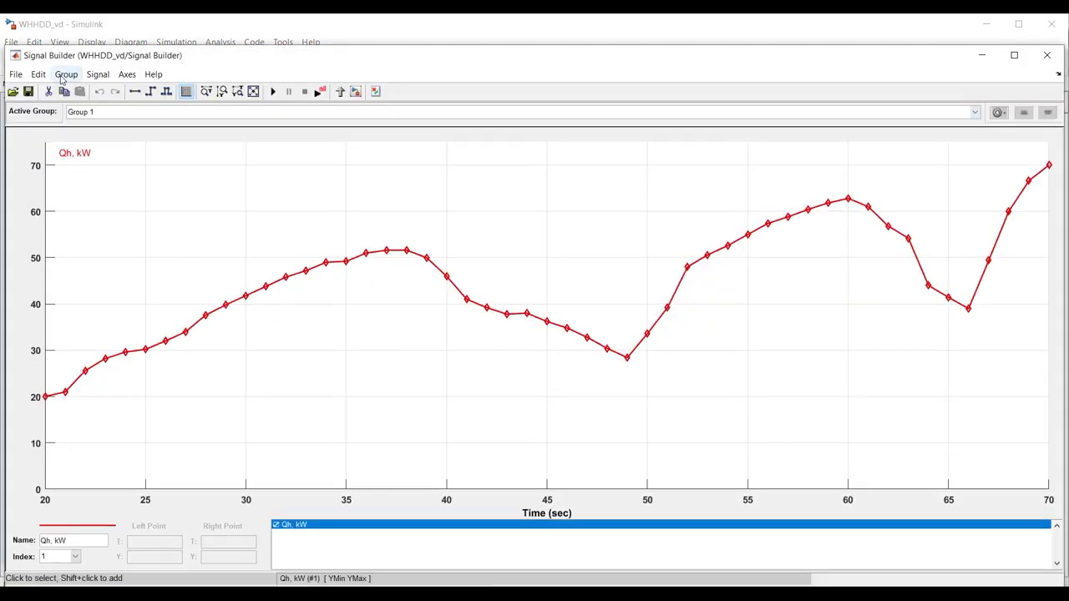
{"action": "left_click", "coordinate": [98, 75]}
{"action": "mouse_move", "coordinate": [117, 91]}
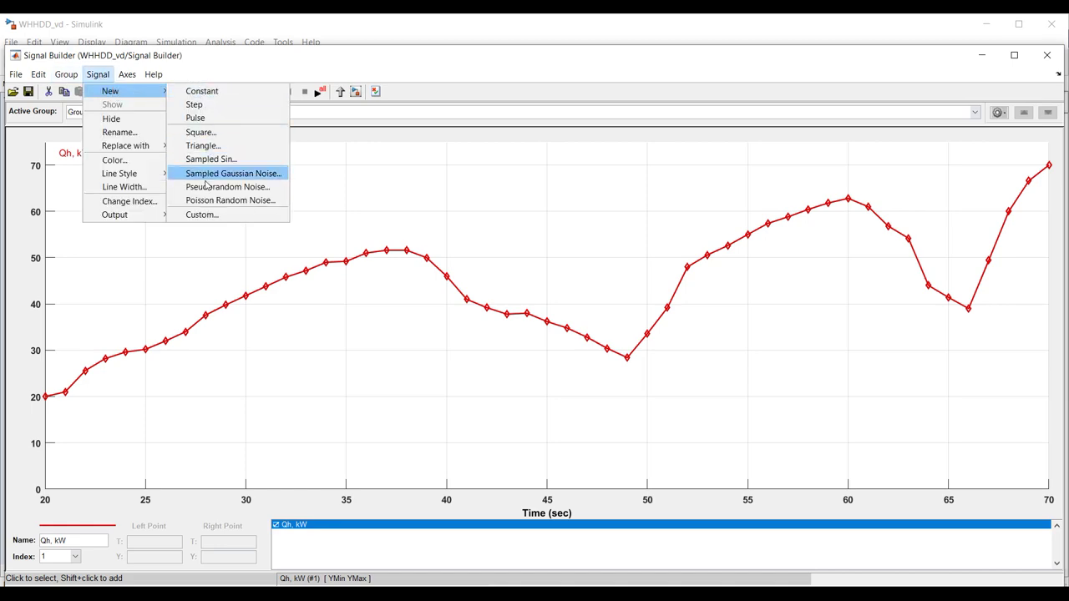
{"action": "left_click", "coordinate": [255, 397]}
{"action": "left_click", "coordinate": [1047, 55]}
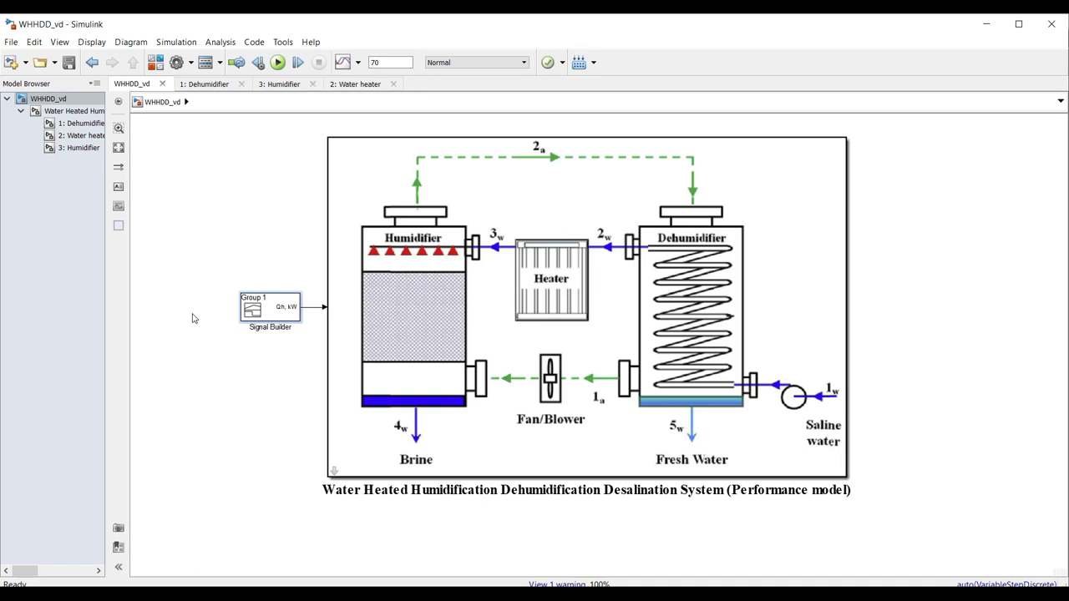
Enter the desalination subsystem, move the Dehumidifier feedback line right, and save the model
{"action": "left_click", "coordinate": [1019, 23]}
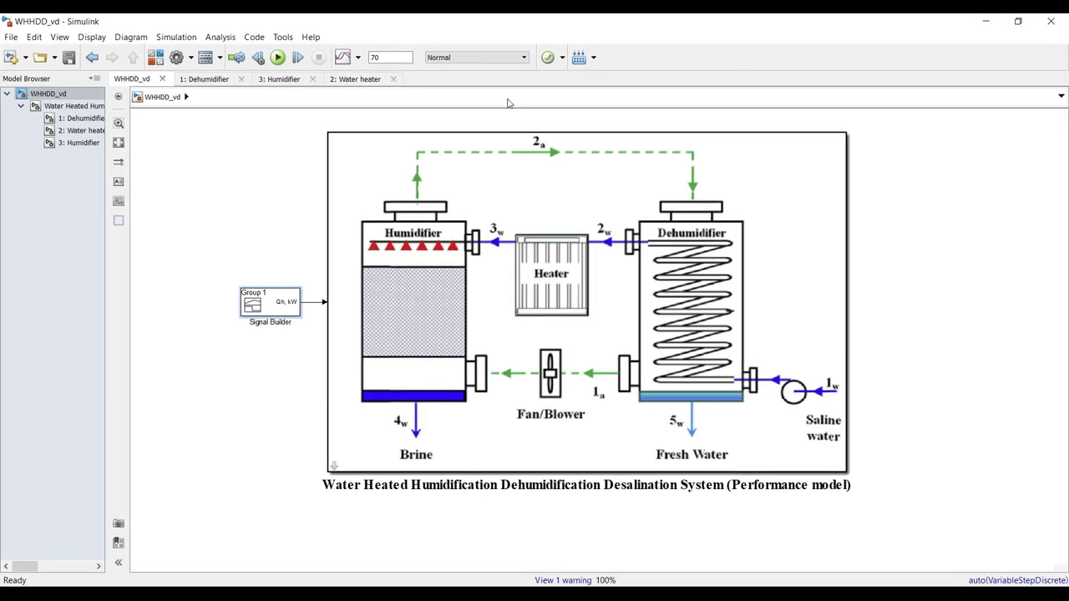
{"action": "left_click", "coordinate": [83, 107]}
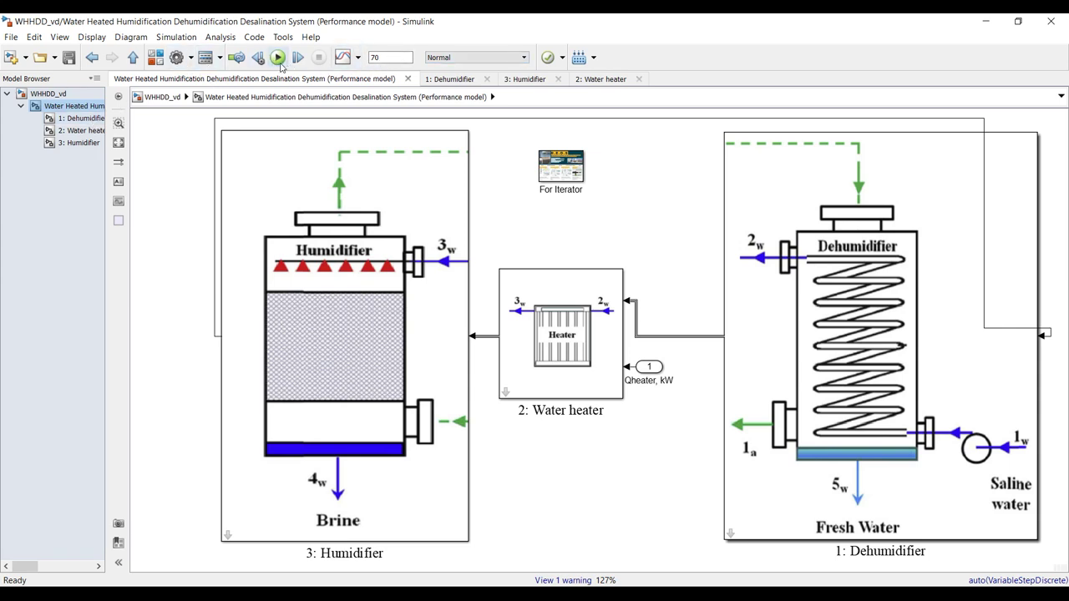
{"action": "left_click", "coordinate": [978, 168]}
{"action": "left_click_drag", "start_coordinate": [987, 131], "coordinate": [1052, 130]}
{"action": "left_click", "coordinate": [70, 59]}
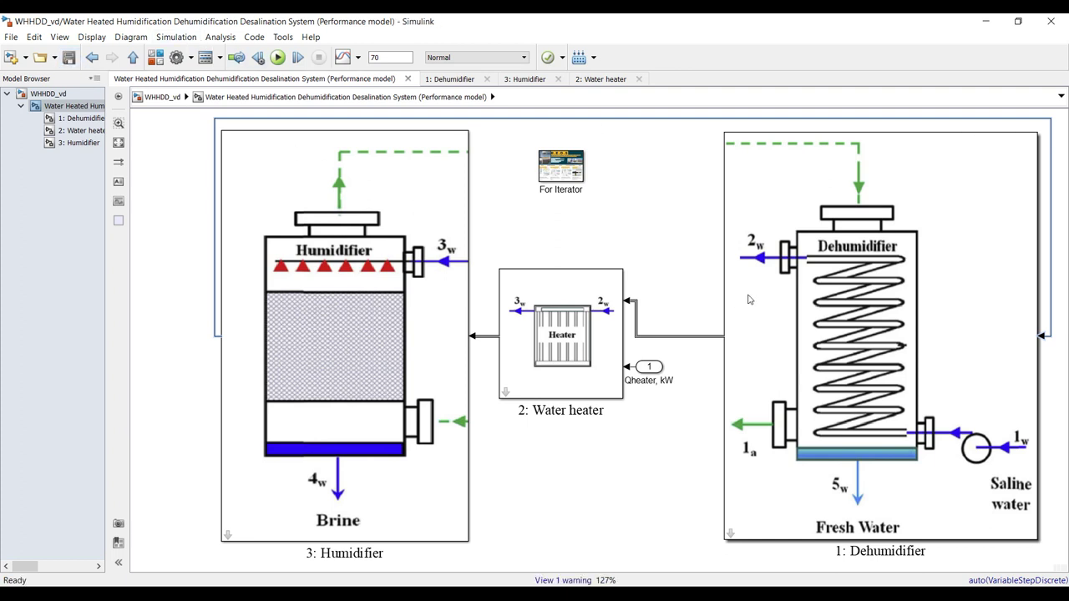
Set the water heater's thermal power to 59 kW and open the Water heater subsystem
{"action": "double_click", "coordinate": [568, 287]}
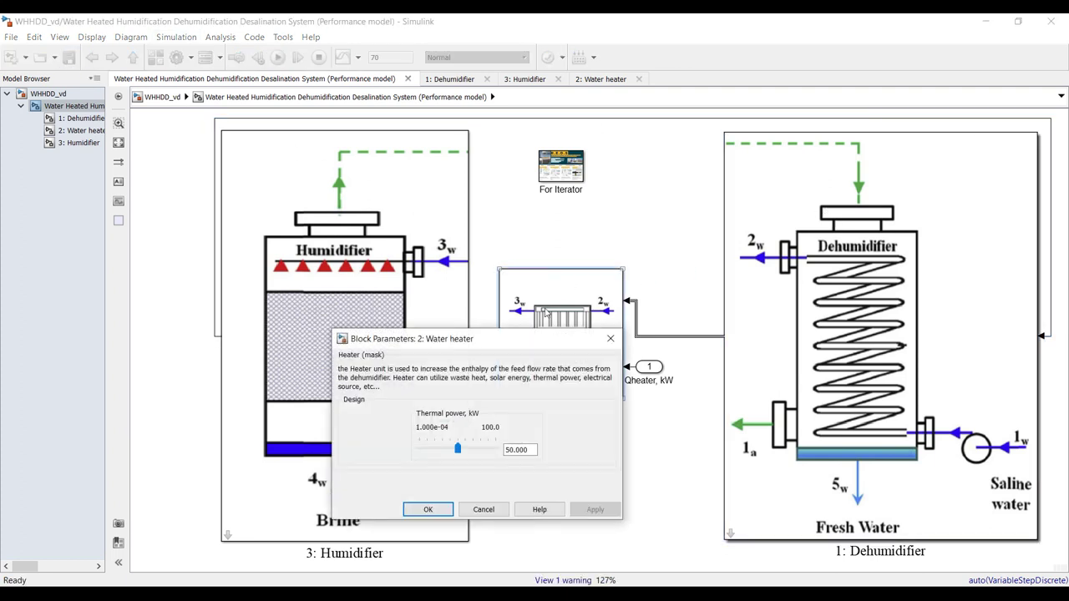
{"action": "left_click_drag", "start_coordinate": [459, 452], "coordinate": [471, 453]}
{"action": "left_click", "coordinate": [428, 510]}
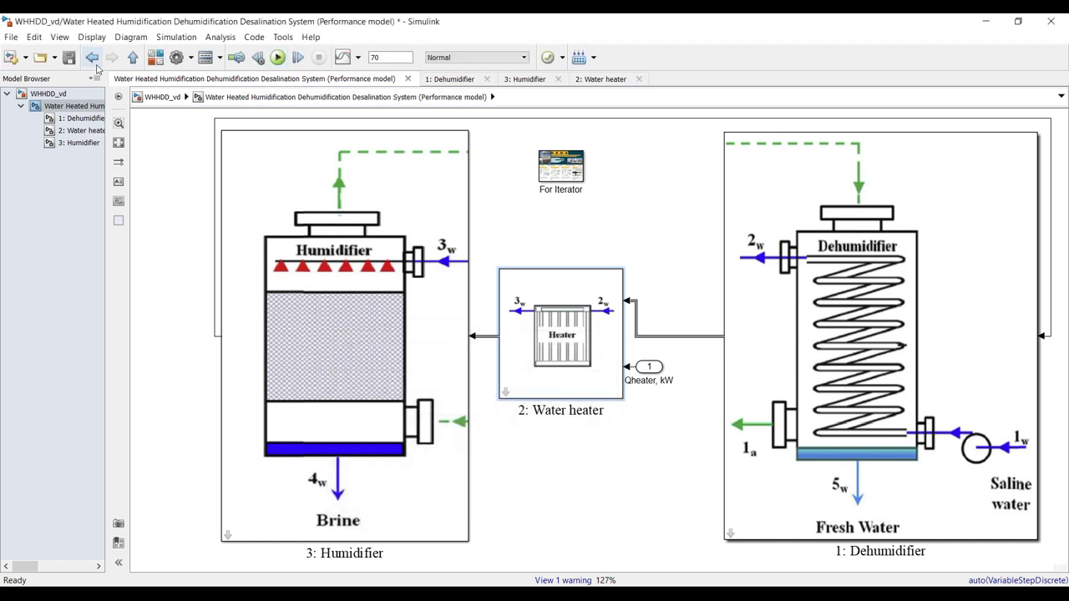
{"action": "left_click", "coordinate": [80, 130]}
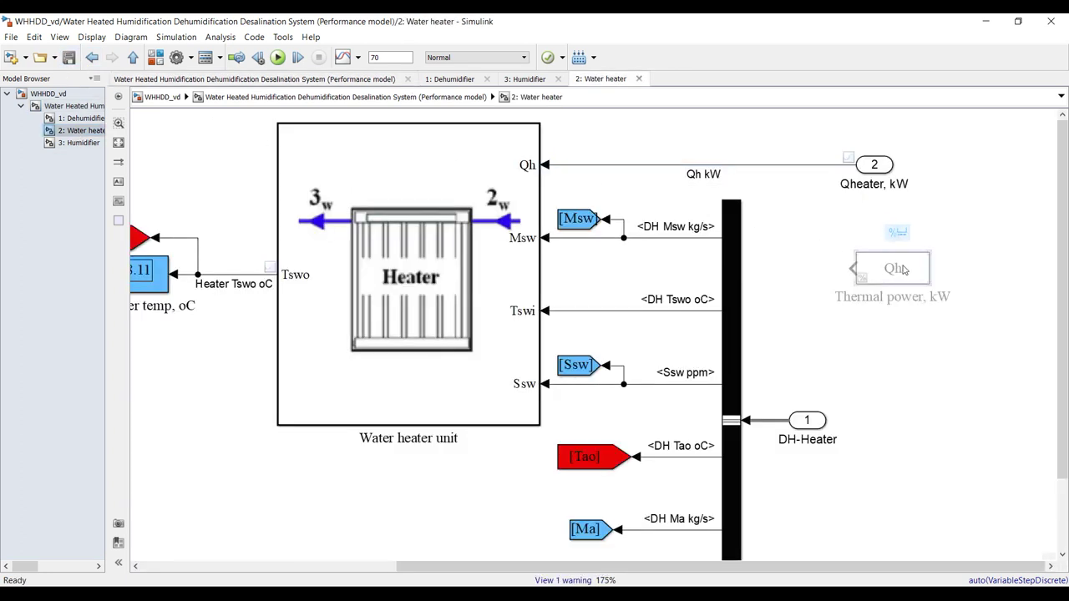
Fit the Water heater subsystem in view and start the first simulation run
{"action": "left_click", "coordinate": [78, 143]}
{"action": "left_click", "coordinate": [82, 130]}
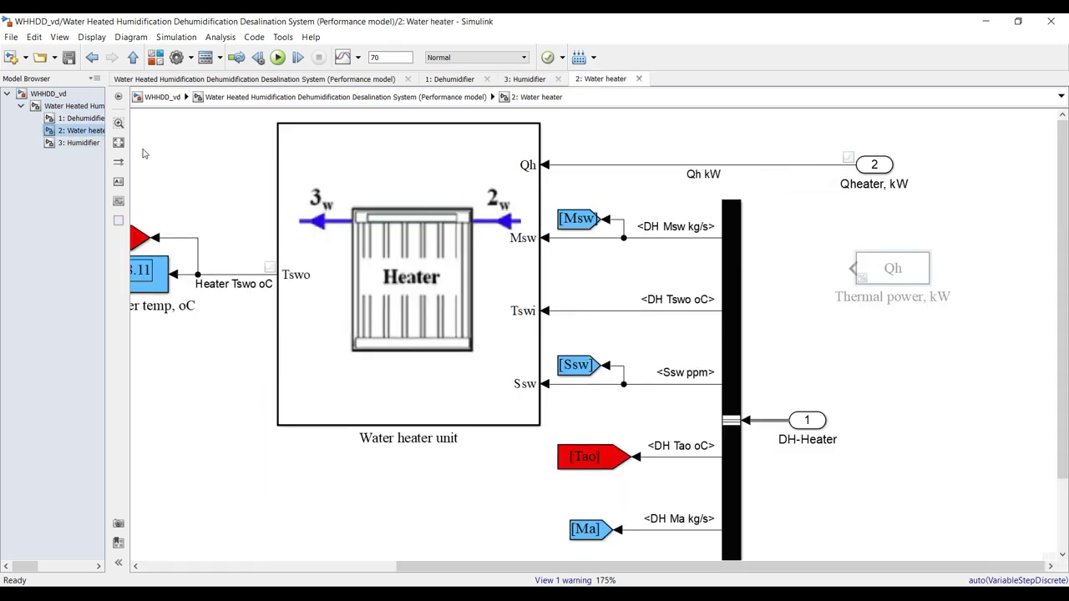
{"action": "left_click", "coordinate": [119, 143]}
{"action": "left_click", "coordinate": [277, 57]}
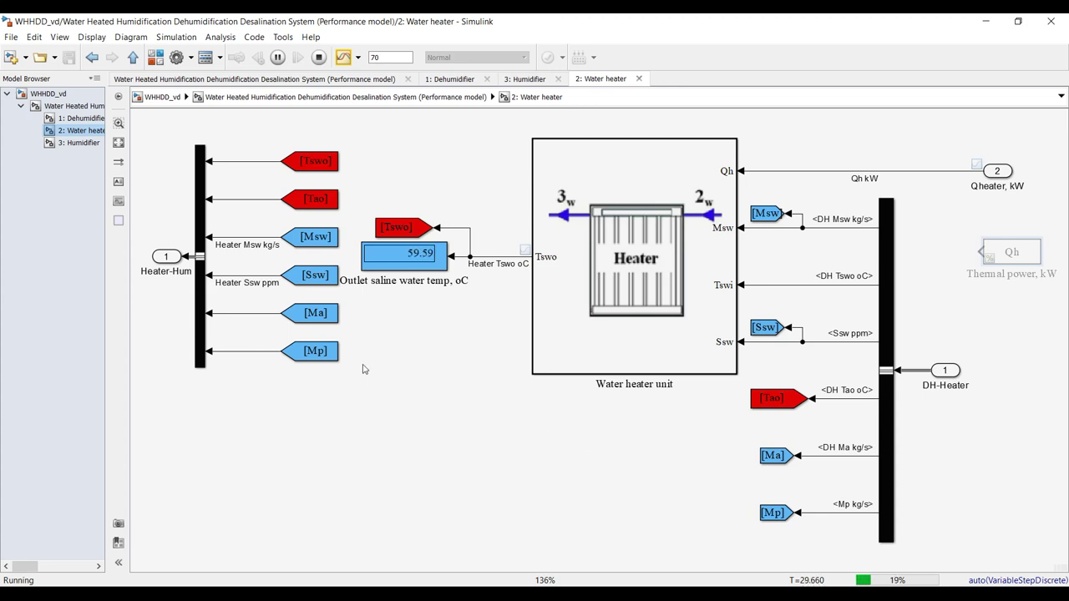
Watch the Humidifier, Dehumidifier and Water heater subsystems during the run, then open the Data Inspector
{"action": "left_click", "coordinate": [64, 143]}
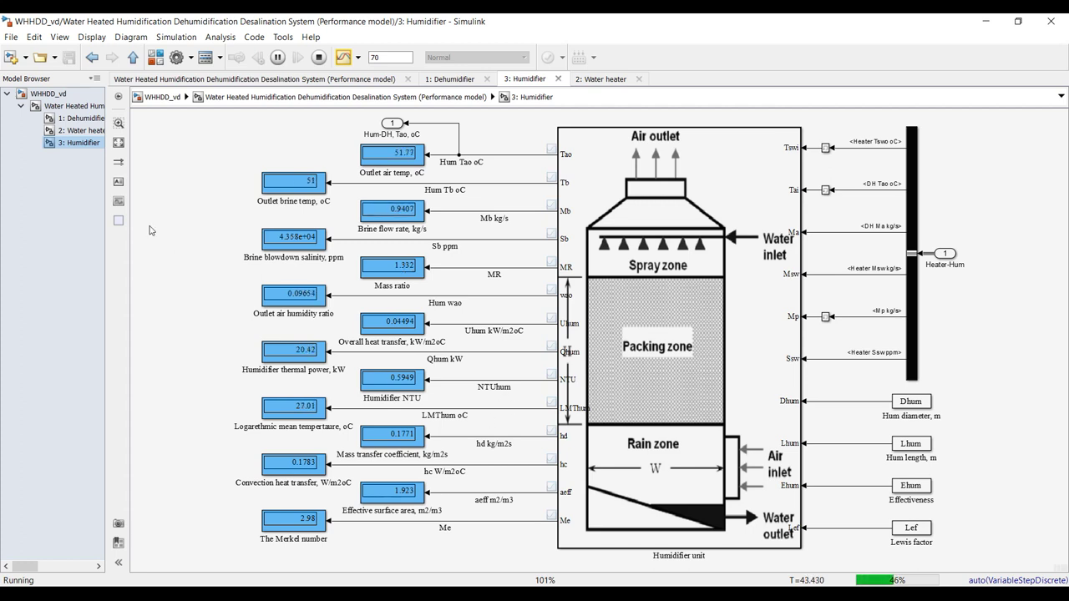
{"action": "left_click", "coordinate": [76, 120]}
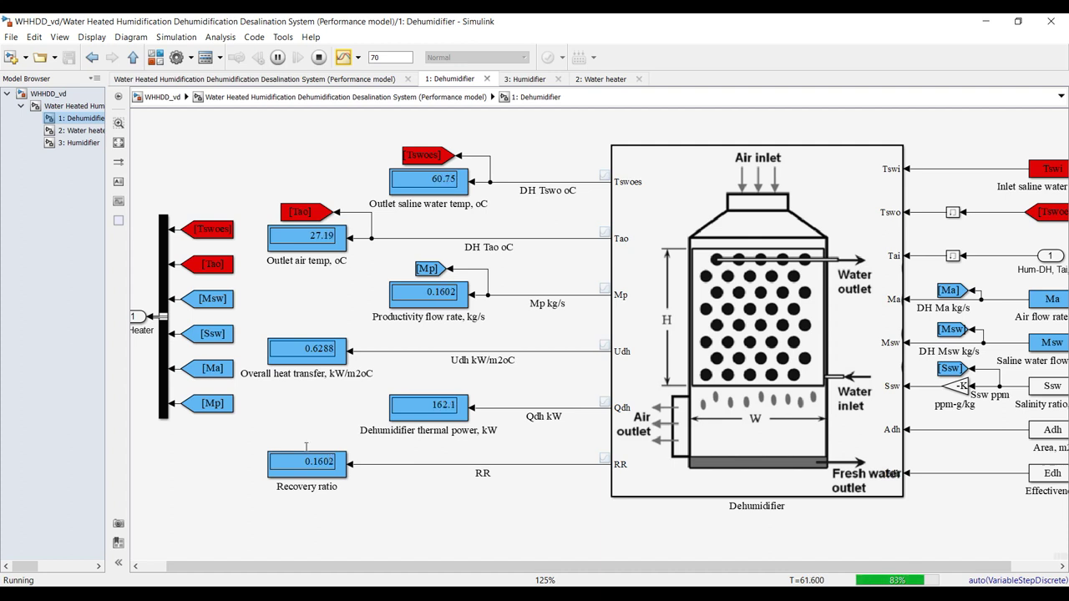
{"action": "left_click", "coordinate": [72, 131]}
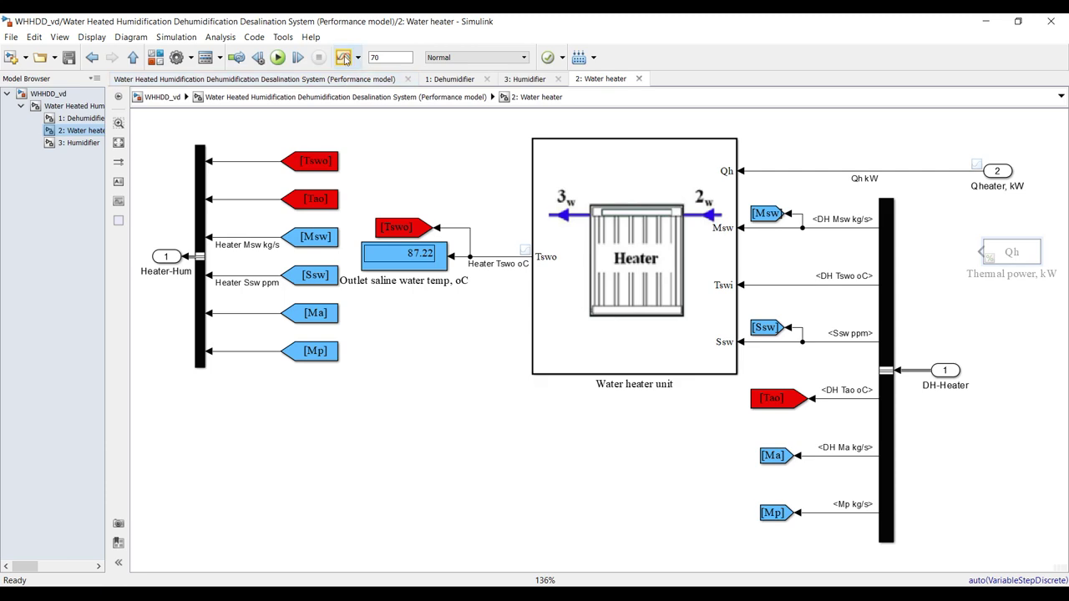
{"action": "left_click", "coordinate": [344, 57]}
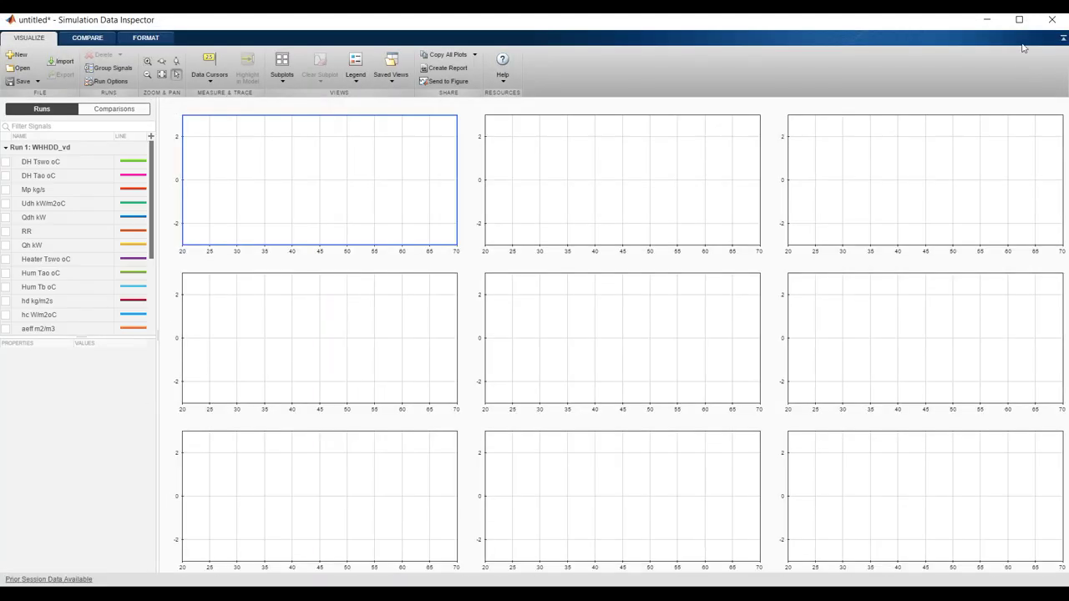
Plot DH Tswo oC, DH Tao oC and Mp kg/s across the top row of subplots
{"action": "left_click", "coordinate": [1018, 21]}
{"action": "left_click_drag", "start_coordinate": [94, 337], "coordinate": [77, 533]}
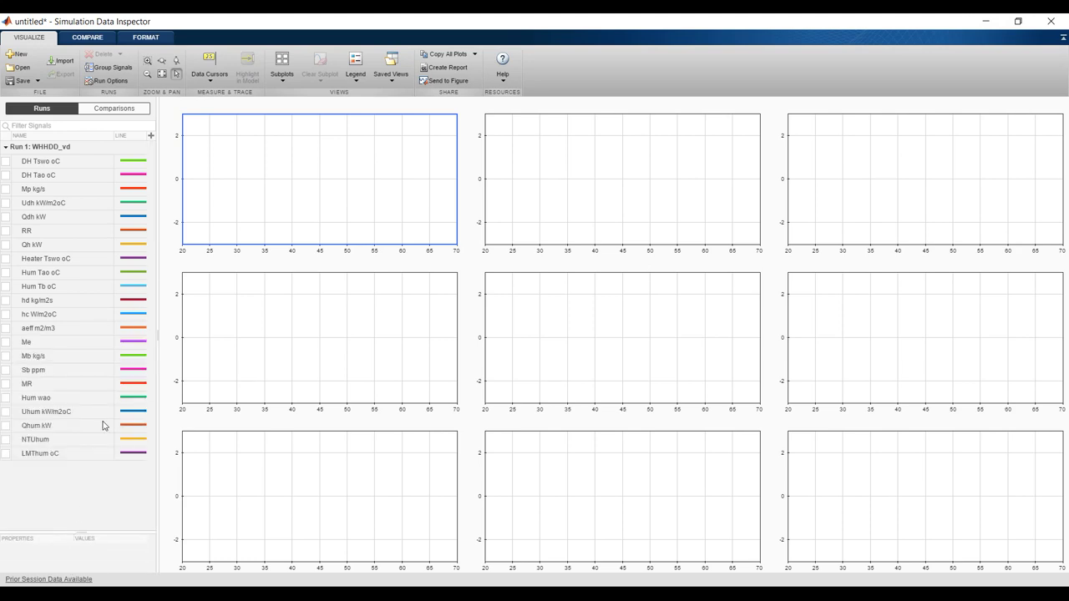
{"action": "left_click", "coordinate": [6, 162]}
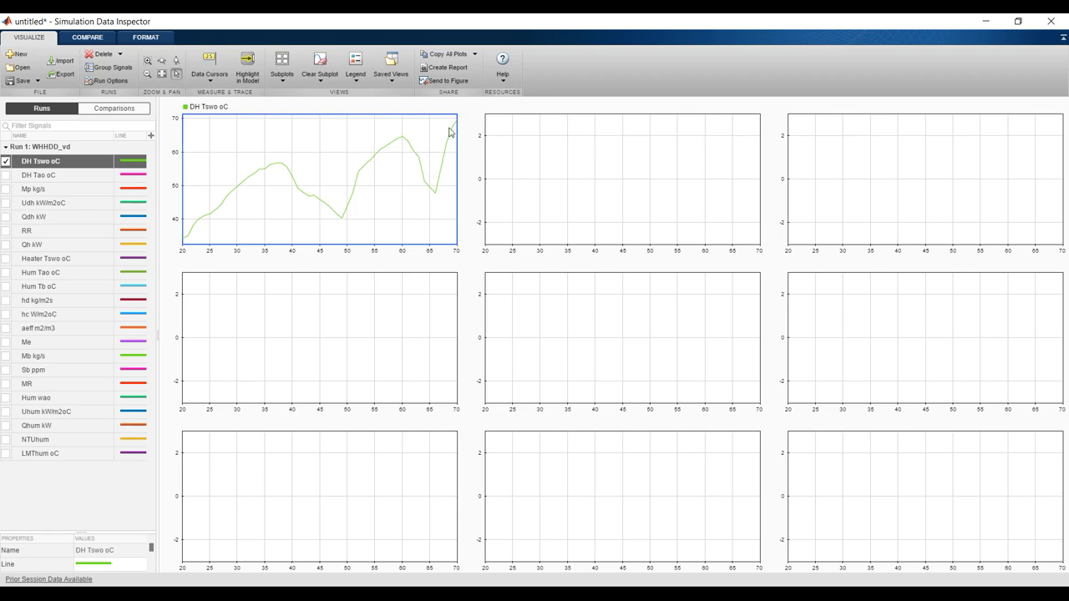
{"action": "left_click", "coordinate": [532, 154]}
{"action": "left_click", "coordinate": [6, 175]}
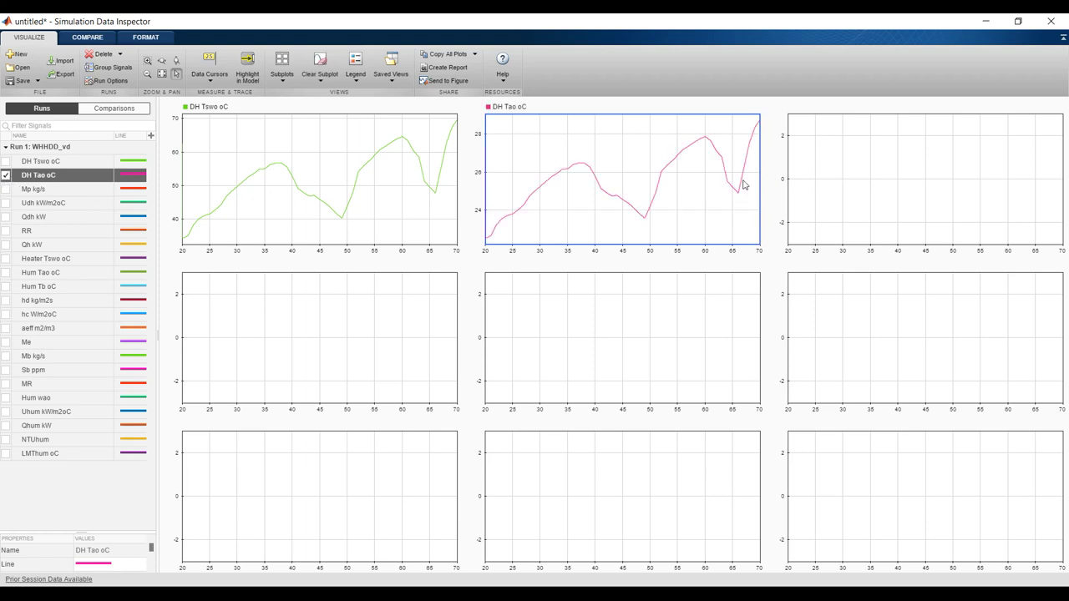
{"action": "left_click", "coordinate": [297, 213]}
{"action": "left_click", "coordinate": [5, 175]}
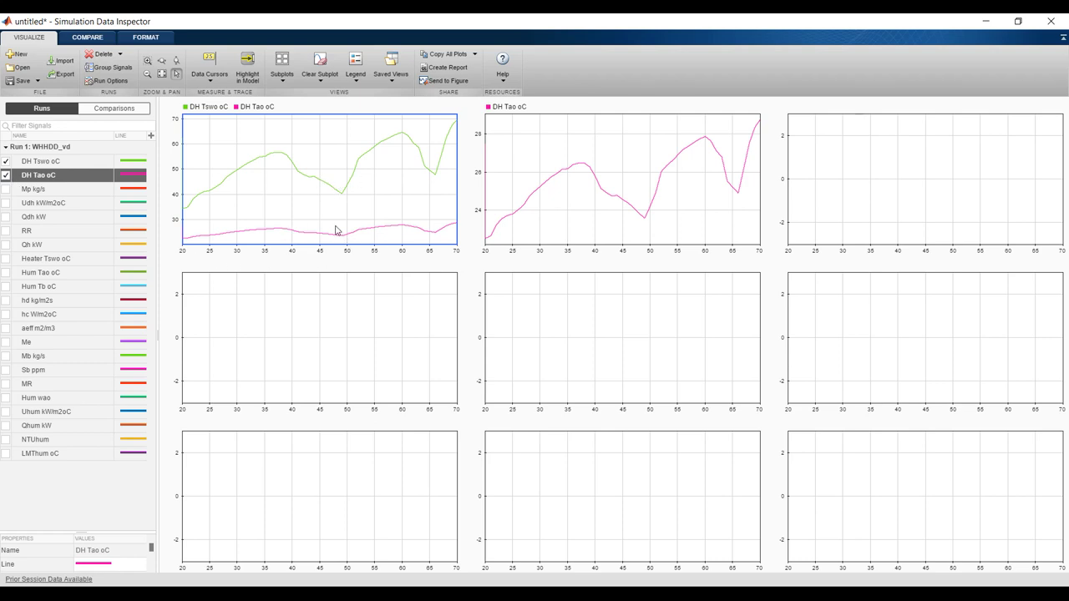
{"action": "left_click", "coordinate": [6, 176]}
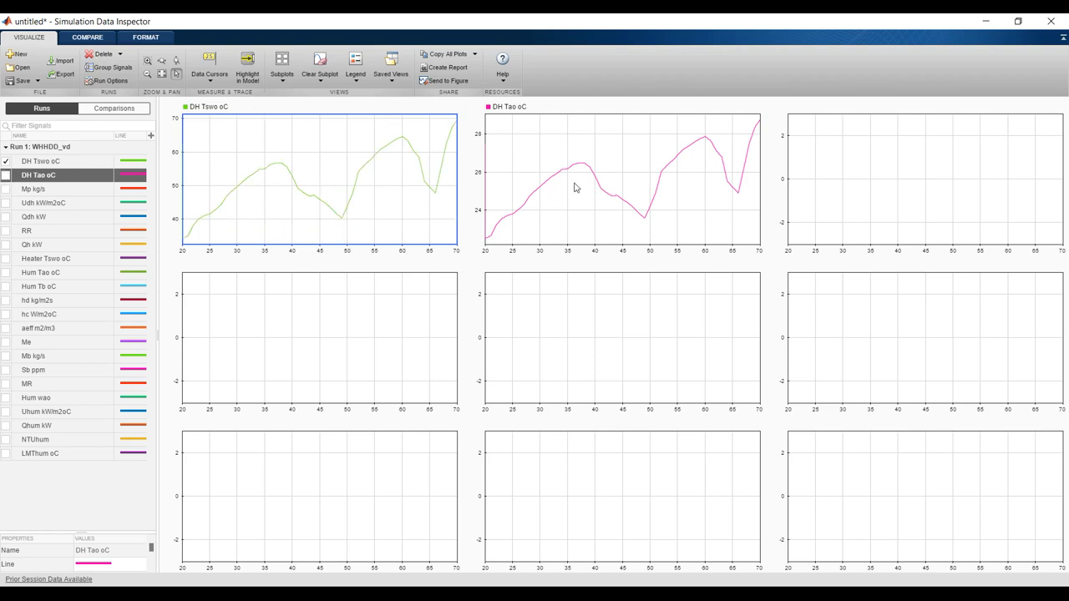
{"action": "left_click", "coordinate": [877, 168]}
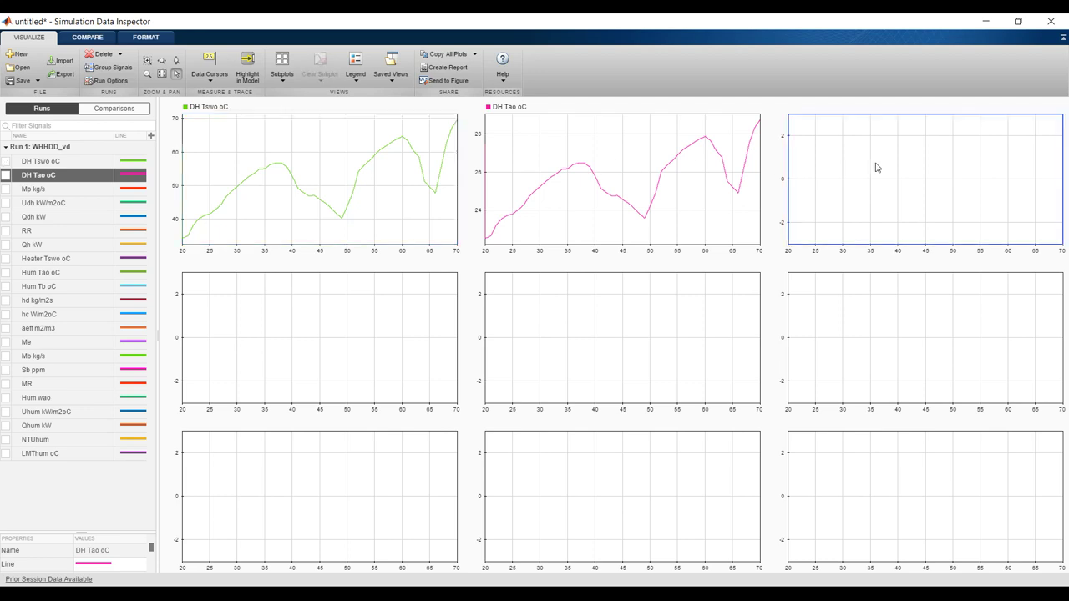
{"action": "left_click", "coordinate": [6, 188]}
Plot Udh kW/m2oC, RR and Qh kW across the second row of subplots
{"action": "left_click", "coordinate": [327, 310]}
{"action": "left_click", "coordinate": [5, 205]}
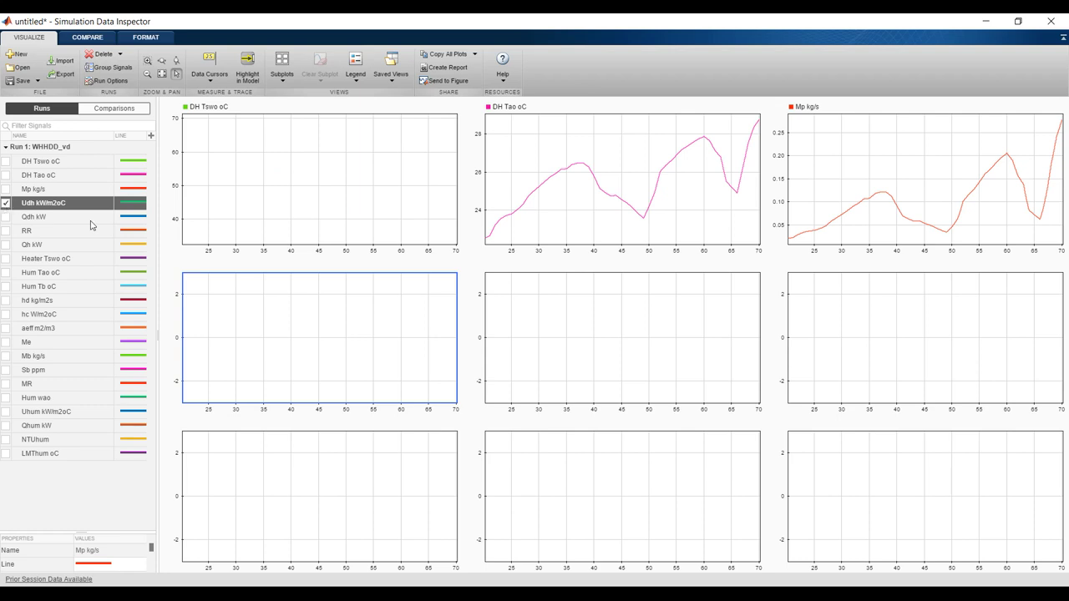
{"action": "left_click", "coordinate": [562, 318]}
{"action": "left_click", "coordinate": [6, 230]}
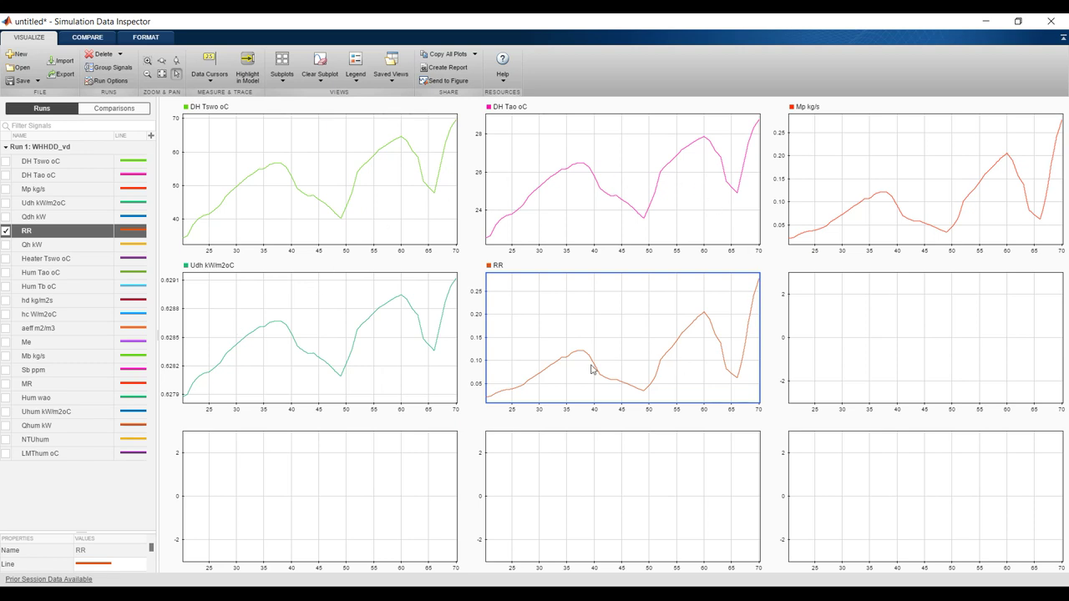
{"action": "left_click", "coordinate": [848, 326]}
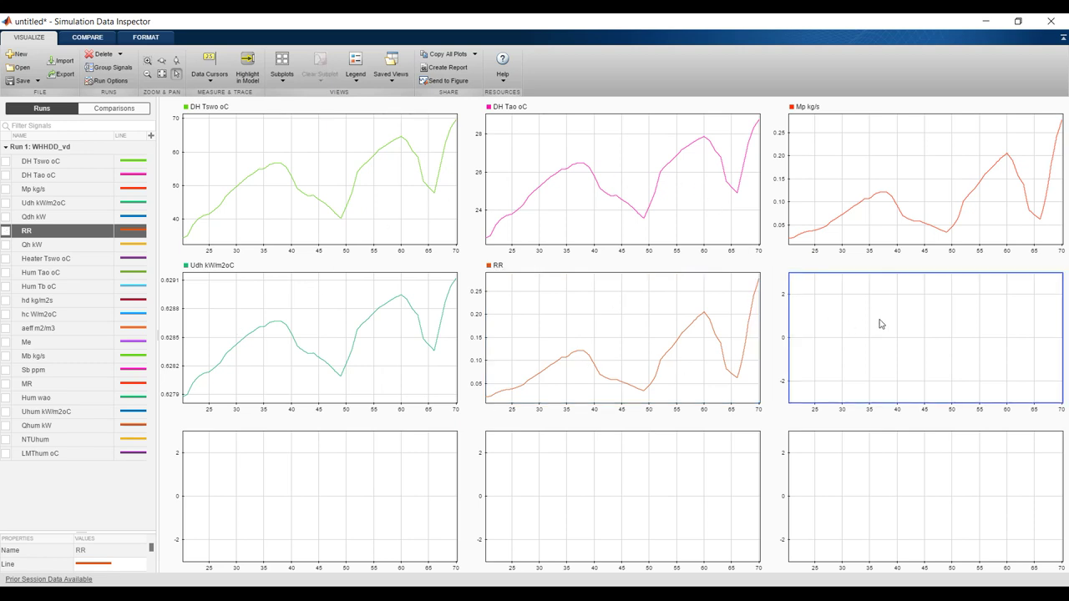
{"action": "left_click", "coordinate": [6, 244]}
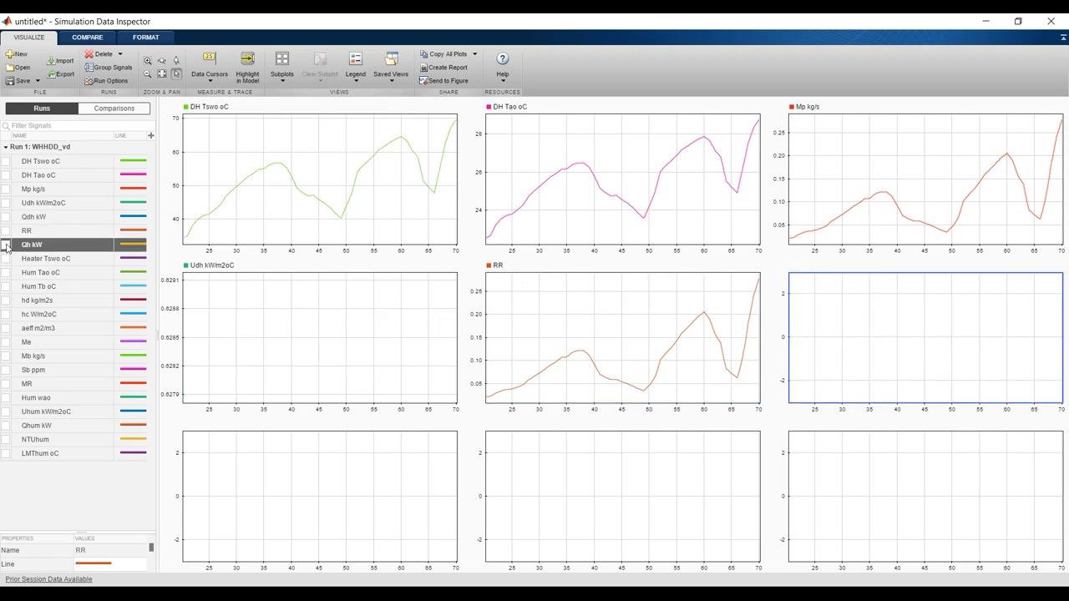
Plot Mb kg/s, Sb ppm and Qhum kW across the bottom row of subplots
{"action": "left_click", "coordinate": [313, 483]}
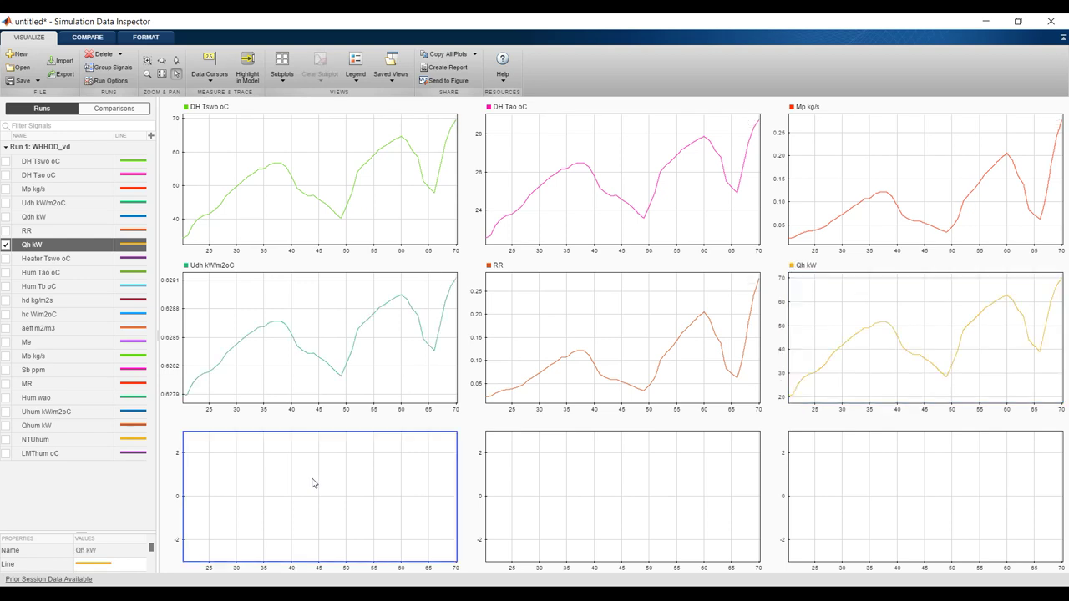
{"action": "left_click", "coordinate": [6, 343]}
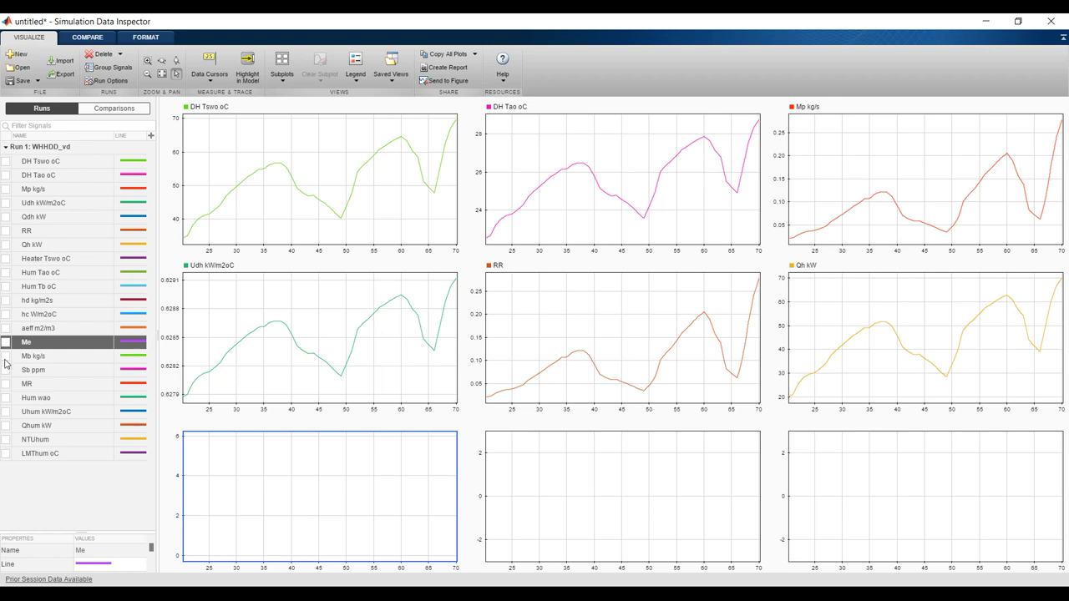
{"action": "left_click", "coordinate": [6, 357]}
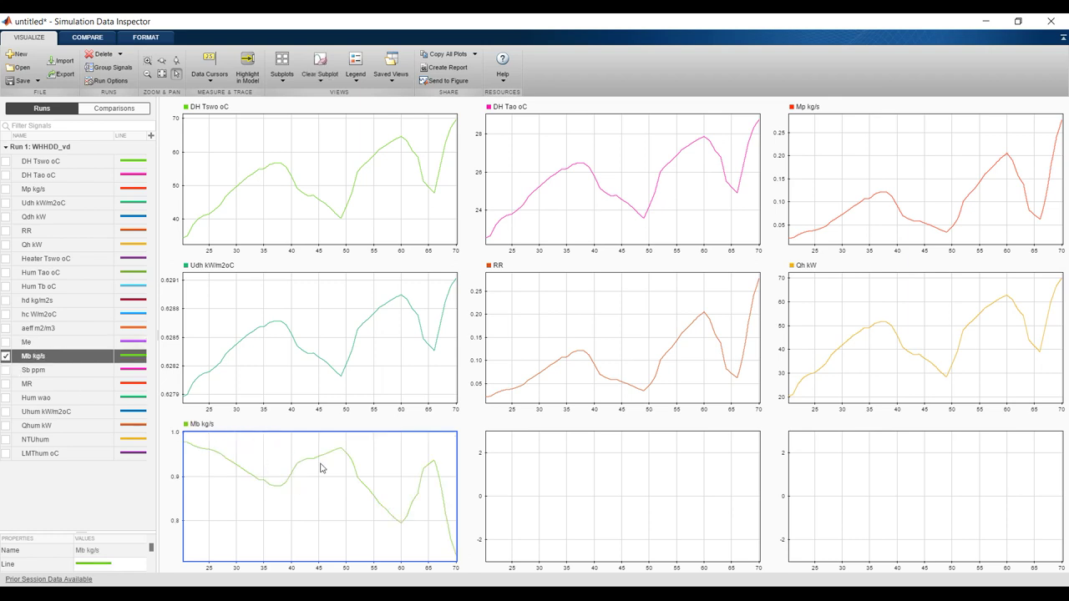
{"action": "left_click", "coordinate": [549, 493]}
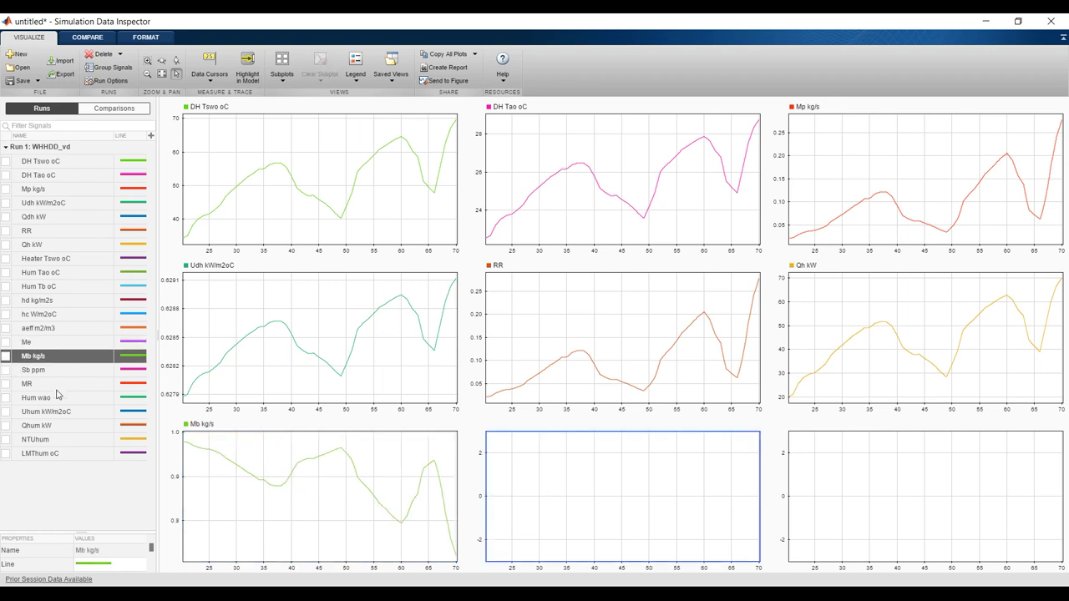
{"action": "left_click", "coordinate": [6, 370]}
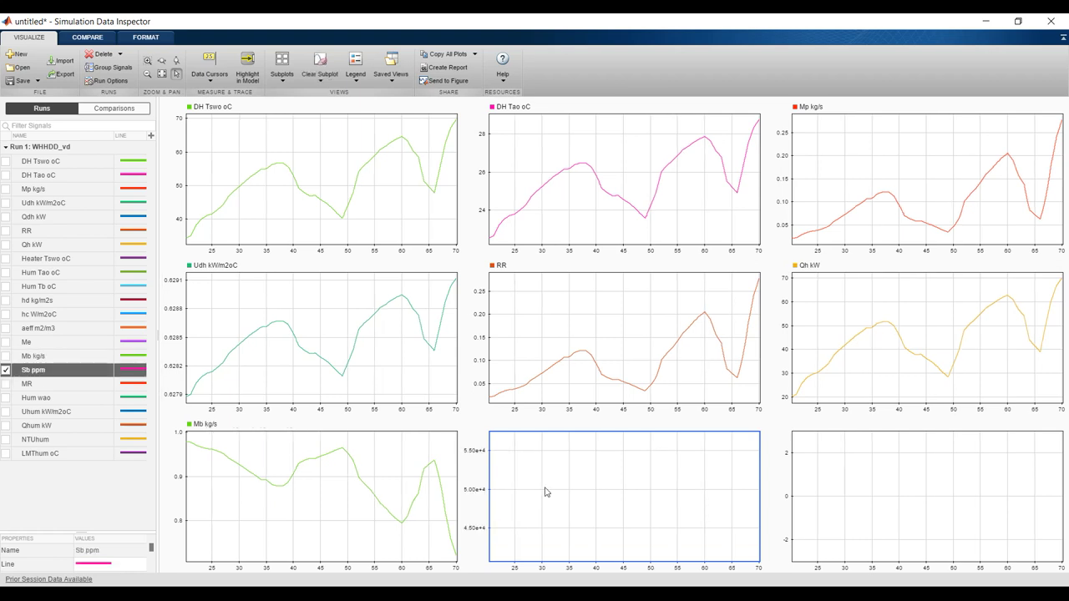
{"action": "left_click", "coordinate": [891, 494]}
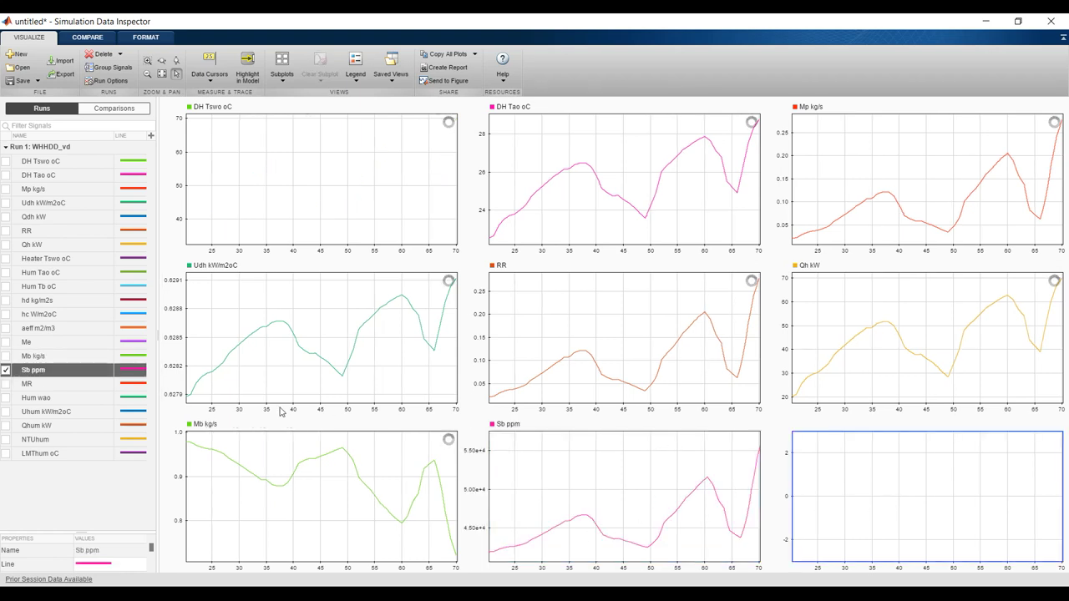
{"action": "left_click", "coordinate": [6, 426]}
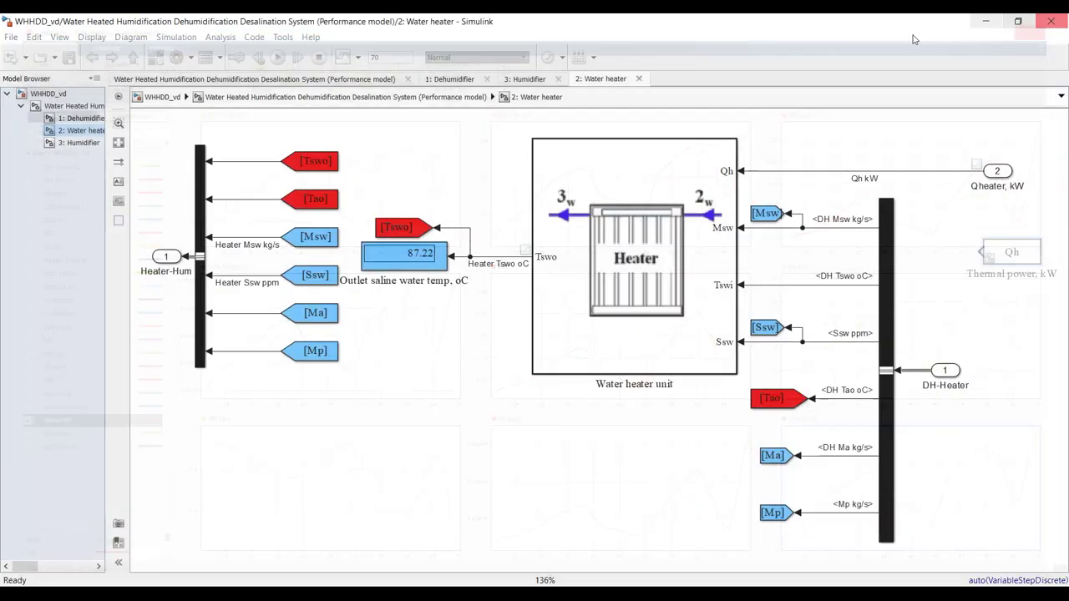
Give the Humidifier block a 3 m diameter and 4 m length, then save WHHDD_vd
{"action": "left_click", "coordinate": [1051, 21]}
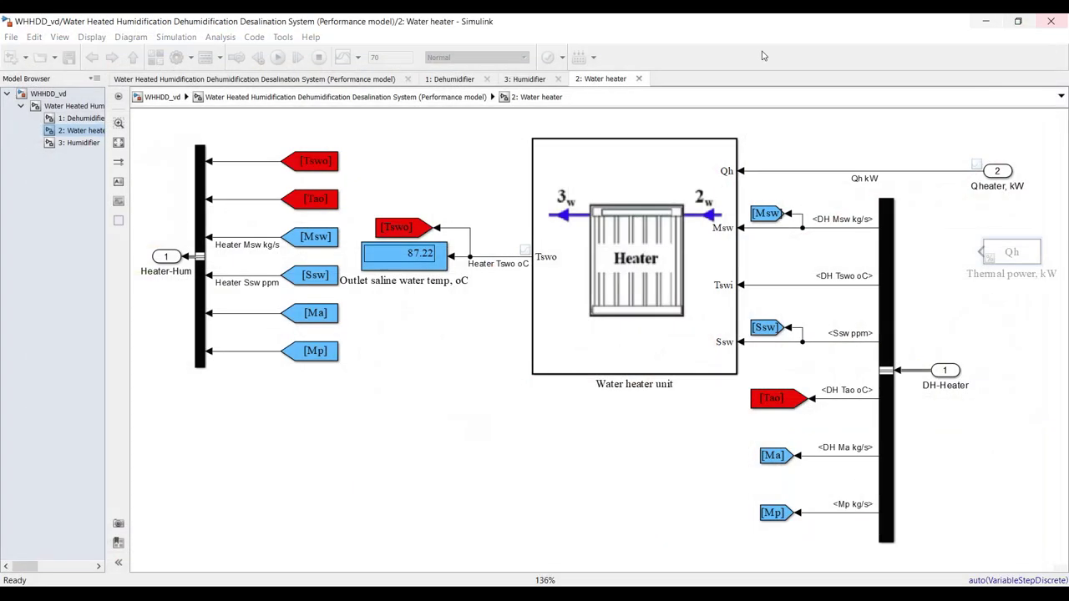
{"action": "left_click", "coordinate": [62, 105]}
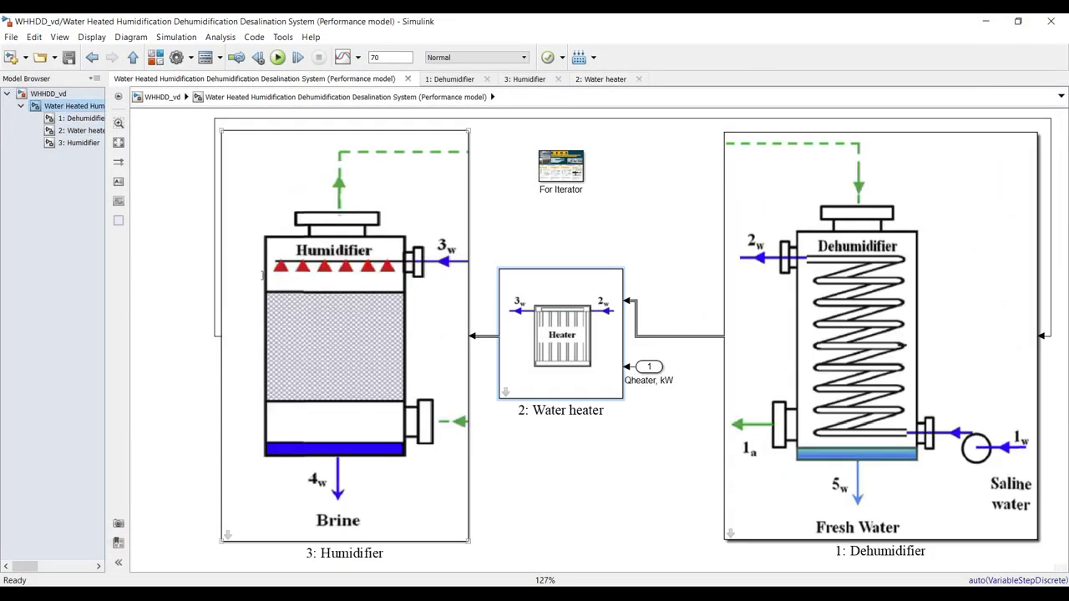
{"action": "double_click", "coordinate": [281, 142]}
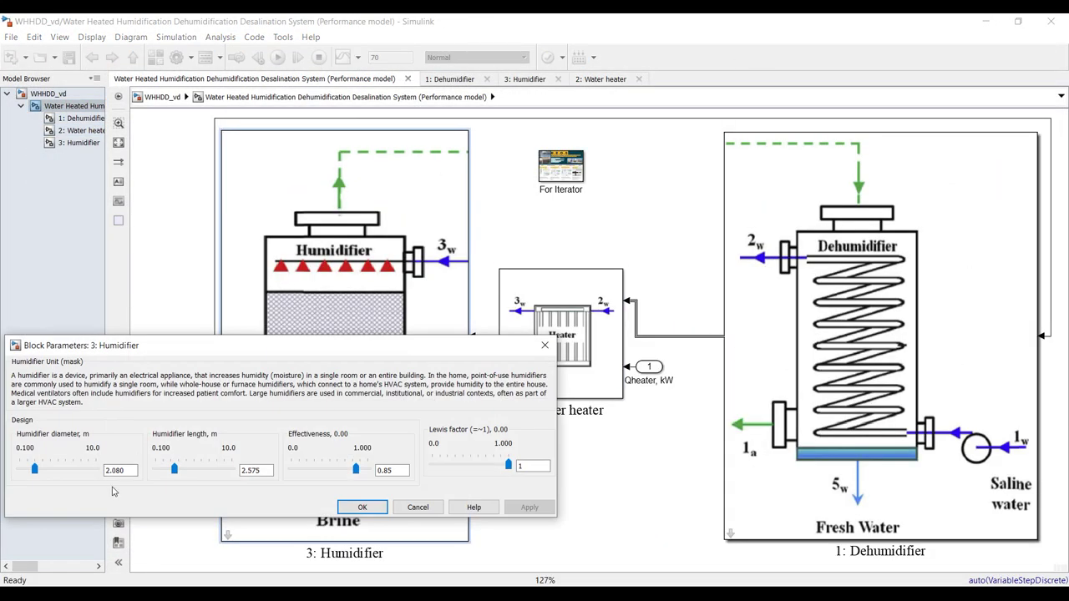
{"action": "double_click", "coordinate": [125, 470]}
{"action": "type", "text": "3"}
{"action": "double_click", "coordinate": [264, 472]}
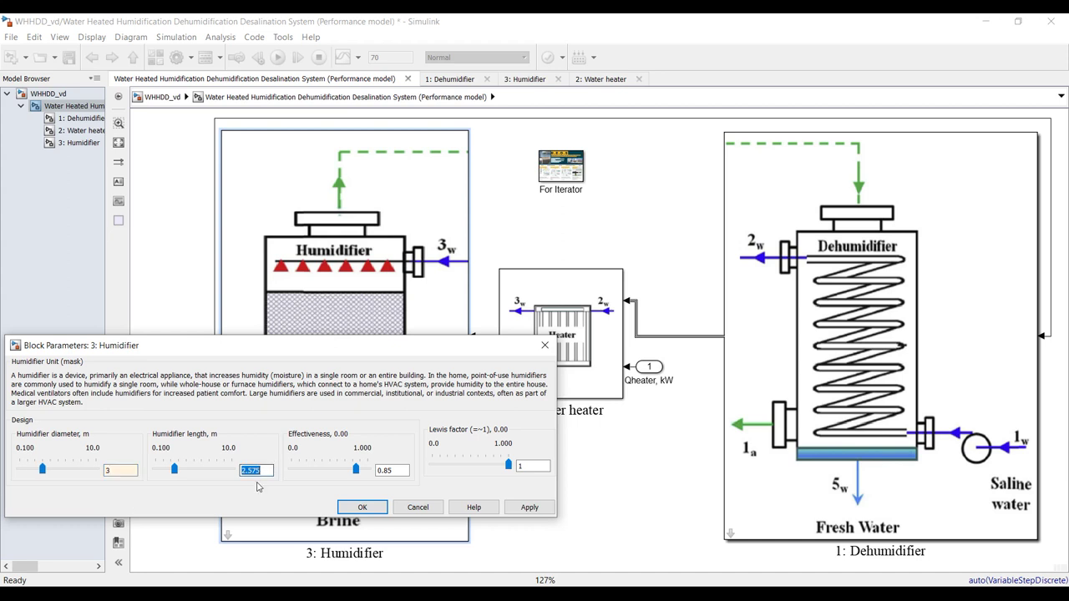
{"action": "type", "text": "4"}
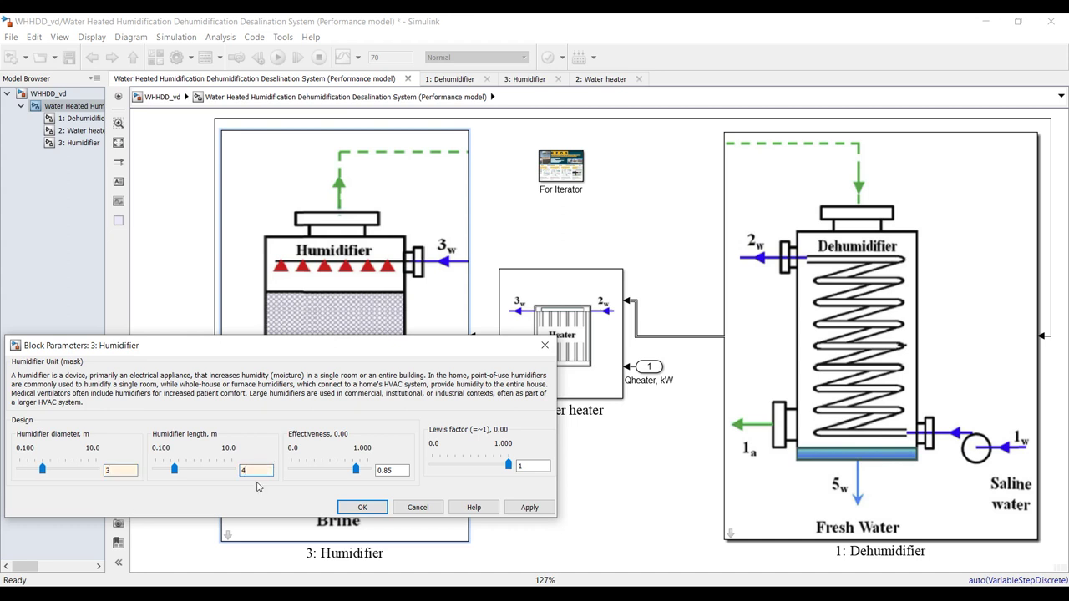
{"action": "left_click", "coordinate": [516, 509]}
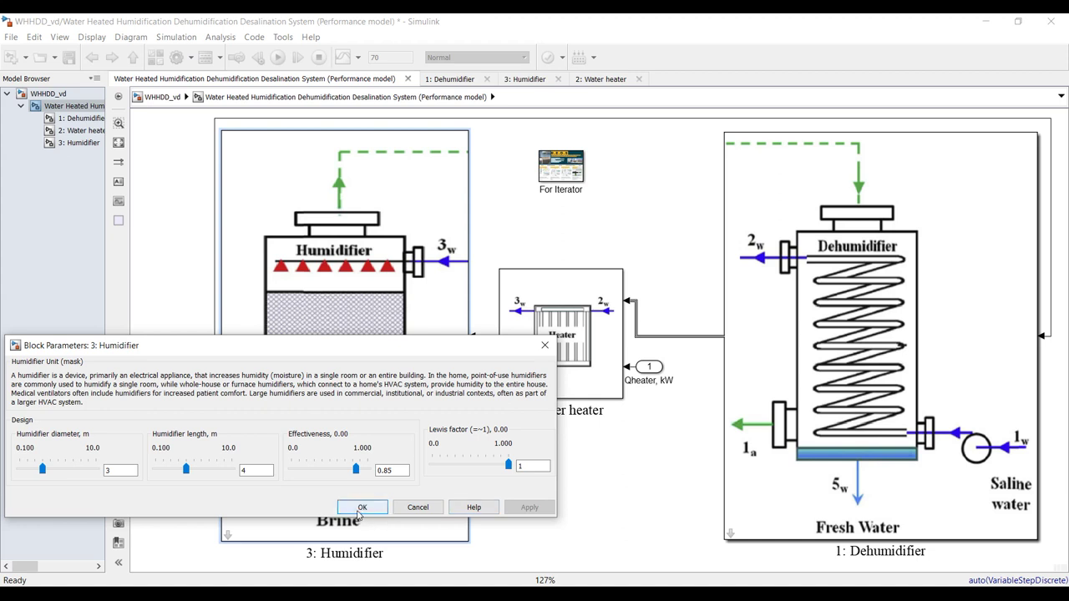
{"action": "left_click", "coordinate": [362, 507]}
{"action": "left_click", "coordinate": [68, 57]}
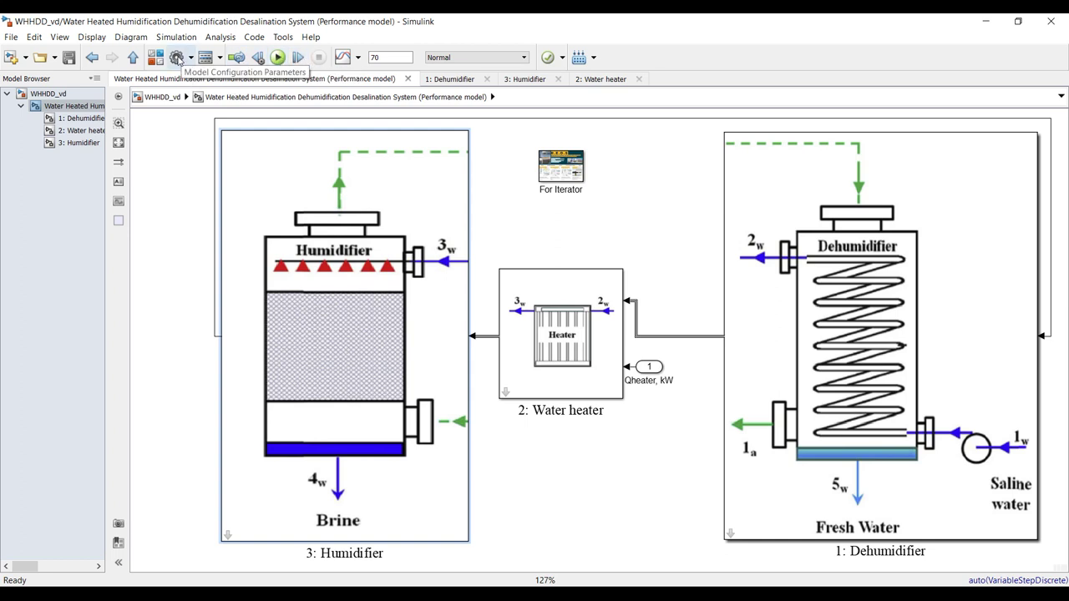
Start the second simulation run and watch the Dehumidifier, Water heater and Humidifier readouts
{"action": "left_click", "coordinate": [278, 57]}
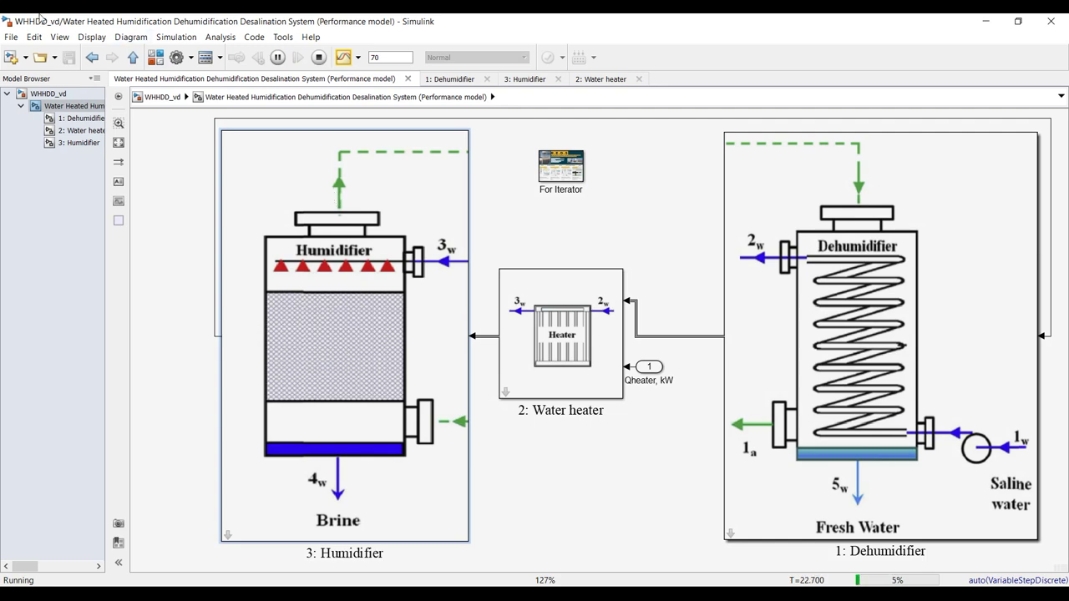
{"action": "left_click", "coordinate": [80, 118]}
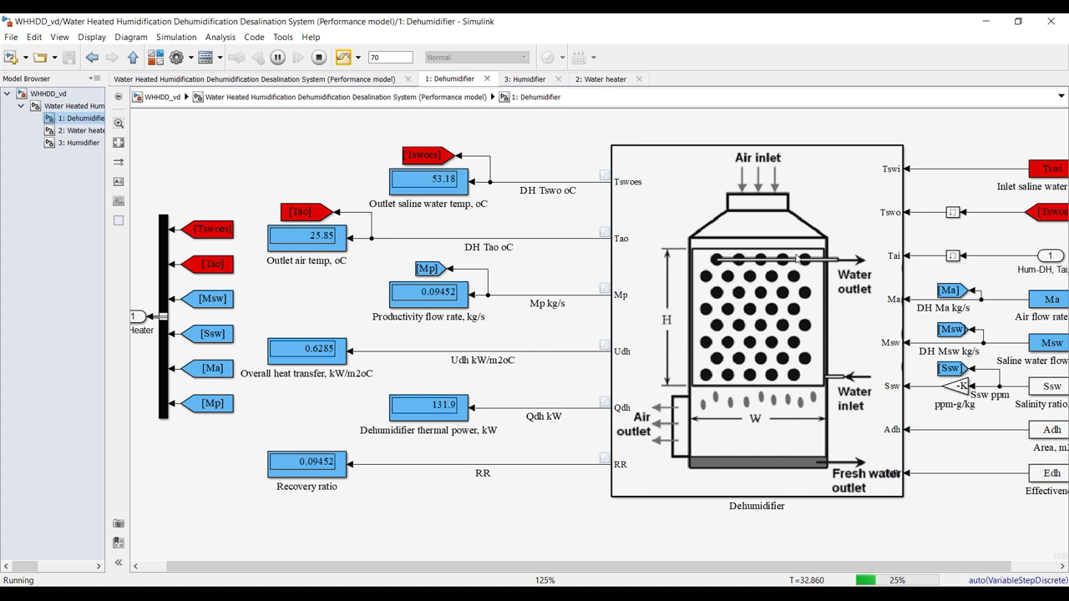
{"action": "left_click", "coordinate": [81, 131]}
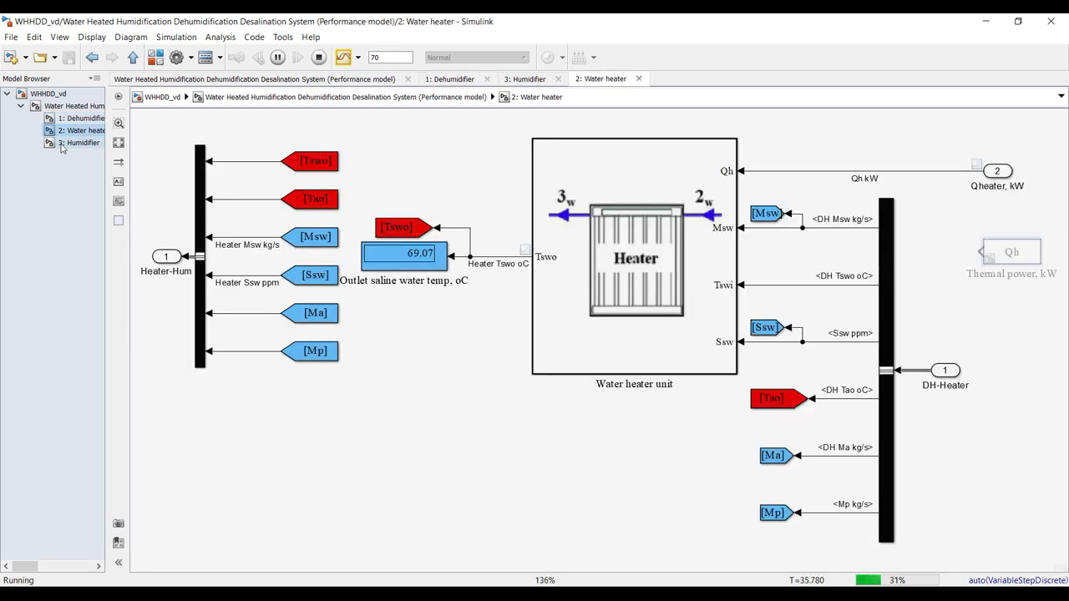
{"action": "left_click", "coordinate": [63, 146]}
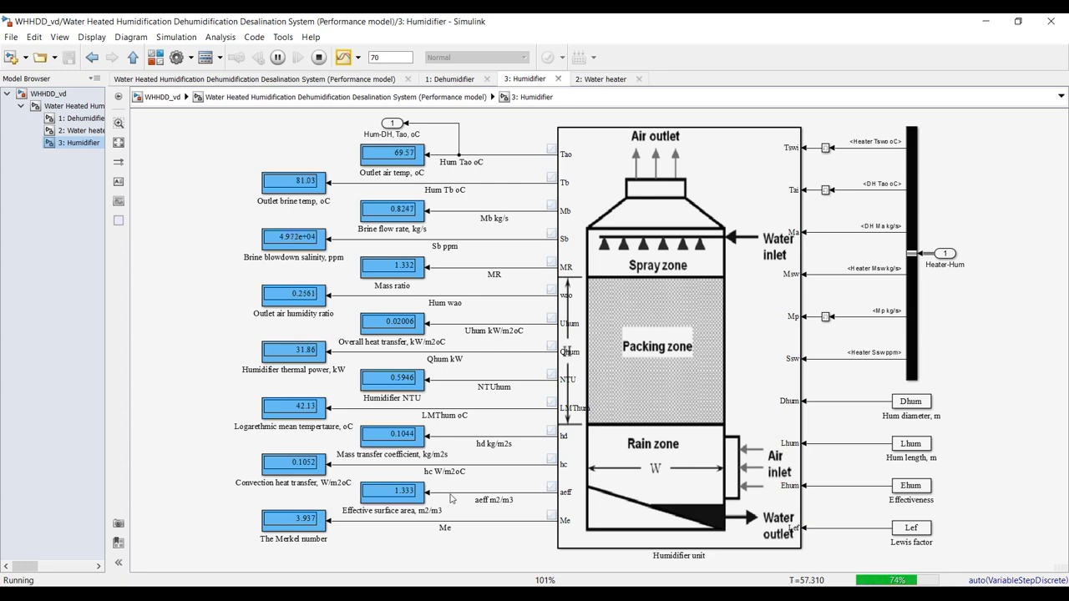
Review the Water heater and Dehumidifier diagrams after the run, then launch the Data Inspector
{"action": "left_click", "coordinate": [67, 130]}
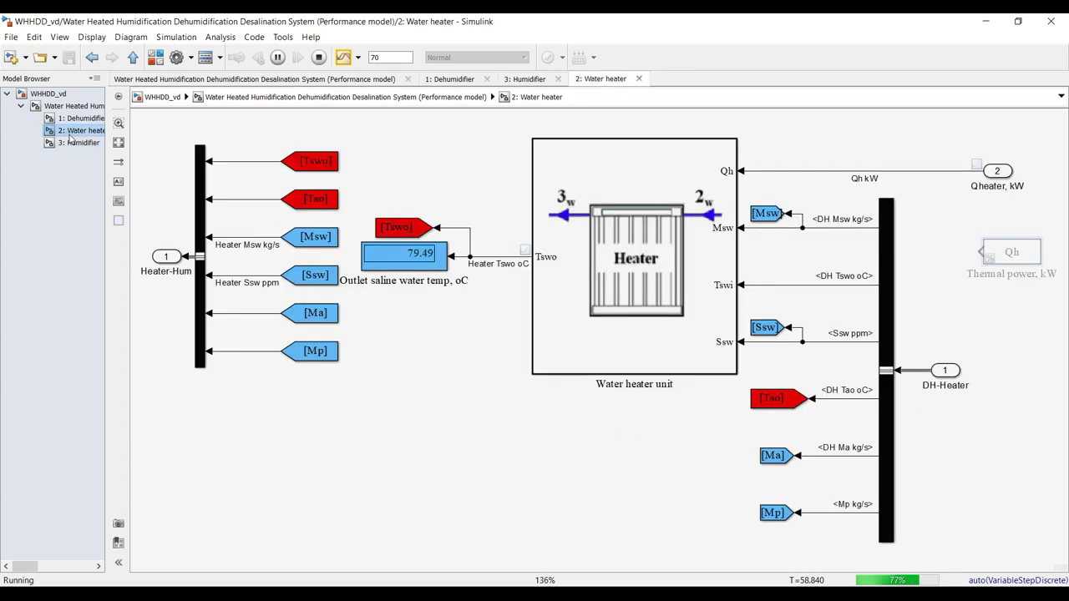
{"action": "left_click", "coordinate": [72, 121]}
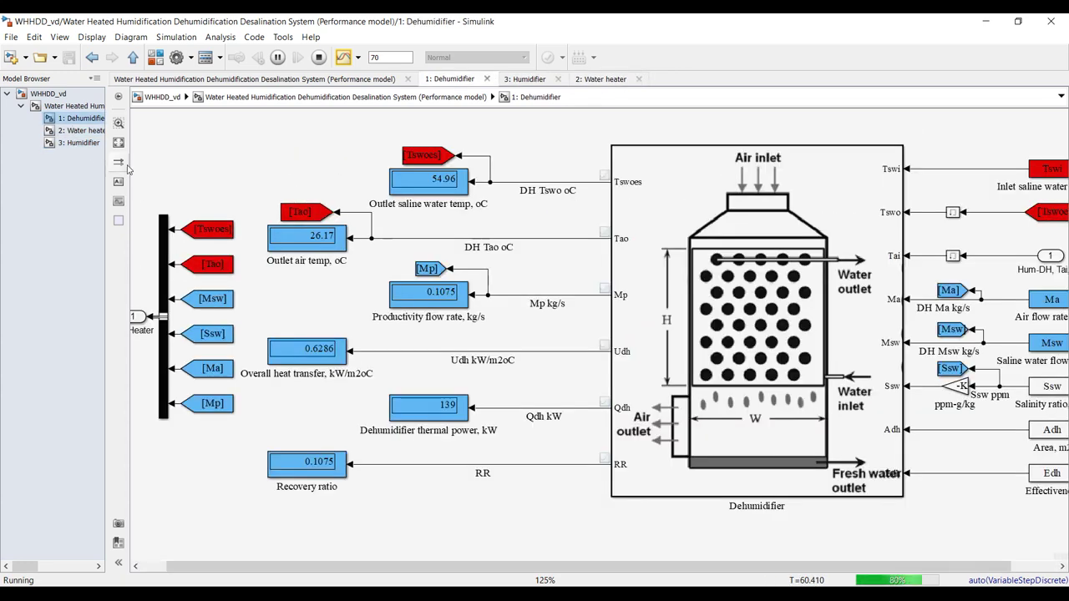
{"action": "left_click", "coordinate": [73, 106]}
{"action": "left_click", "coordinate": [81, 120]}
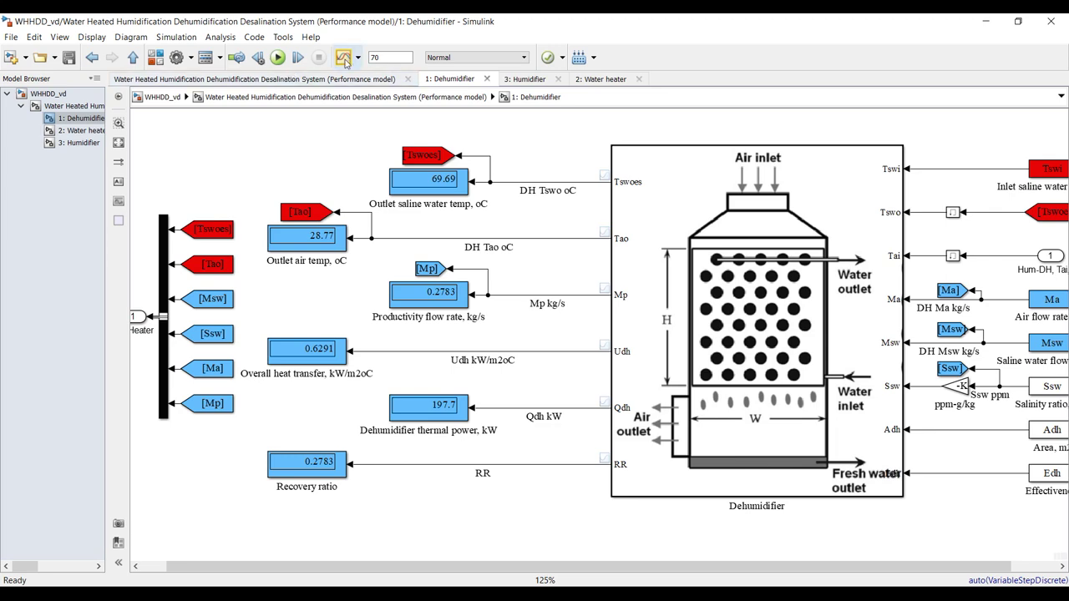
{"action": "left_click", "coordinate": [343, 58]}
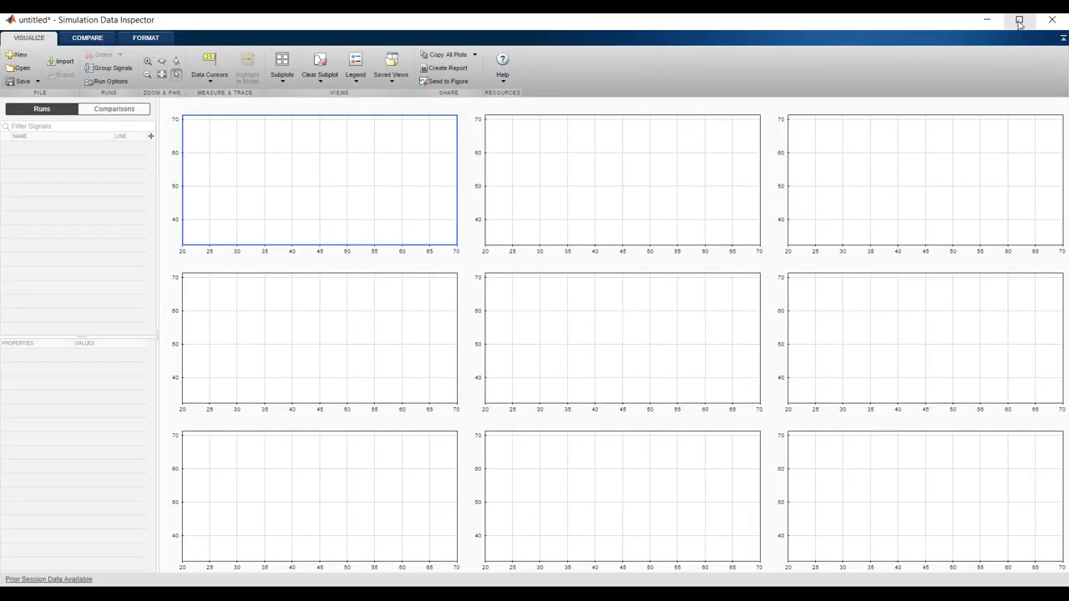
Maximize the Data Inspector, widen the signal list, and select Run 1 and Run 2
{"action": "left_click", "coordinate": [1019, 24]}
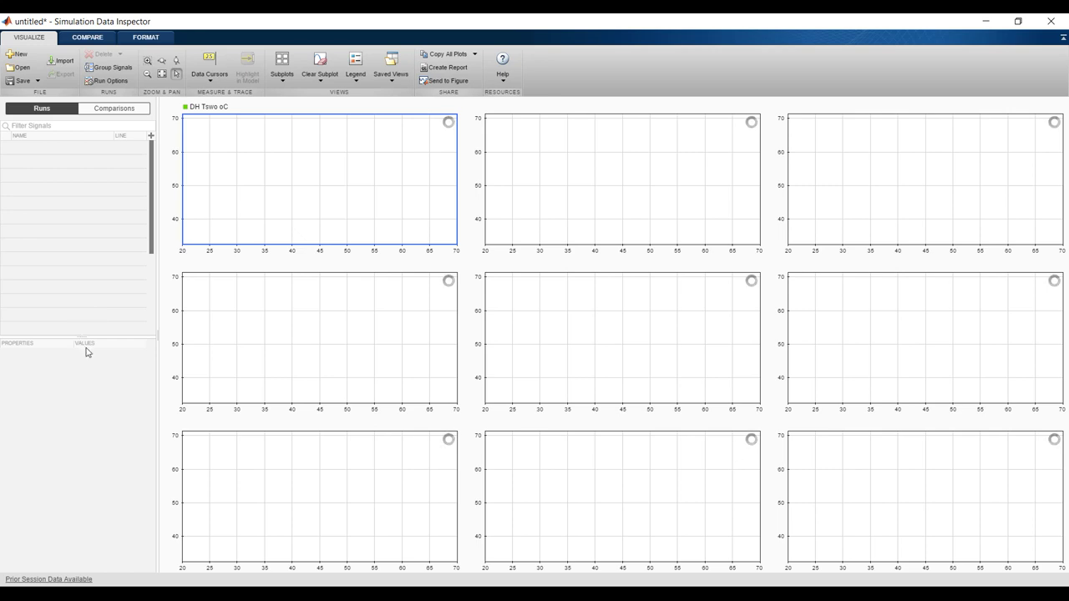
{"action": "left_click_drag", "start_coordinate": [81, 336], "coordinate": [72, 528]}
{"action": "left_click", "coordinate": [42, 147]}
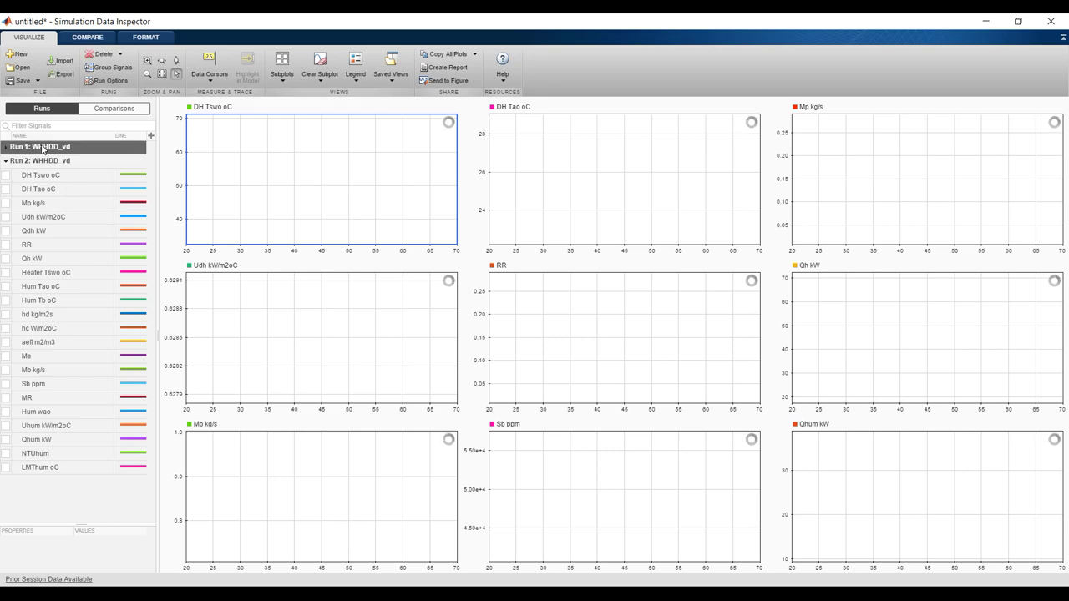
{"action": "left_click", "coordinate": [33, 163]}
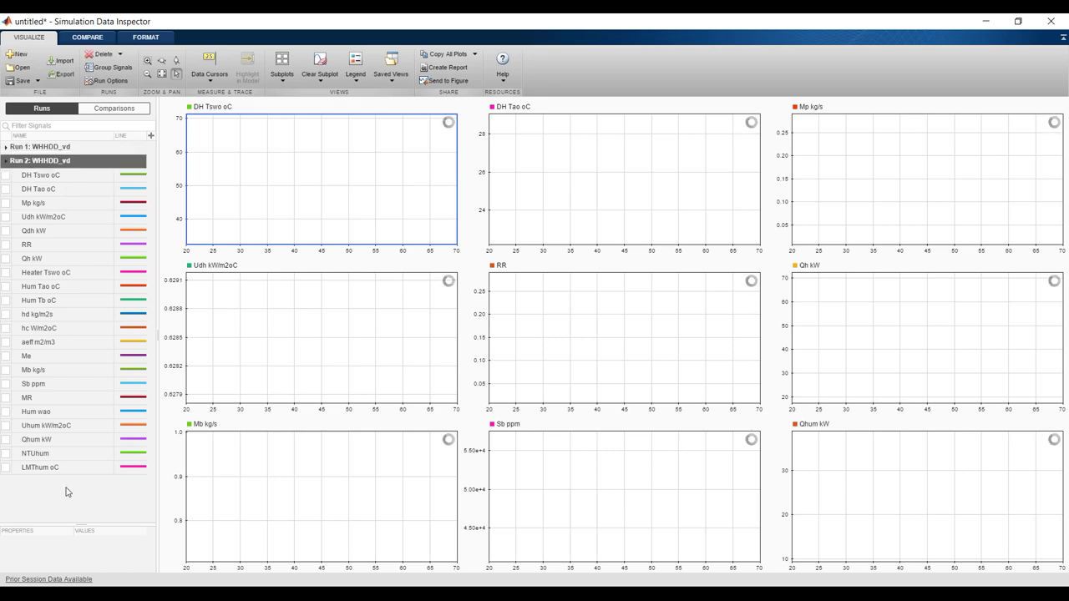
{"action": "left_click", "coordinate": [602, 494]}
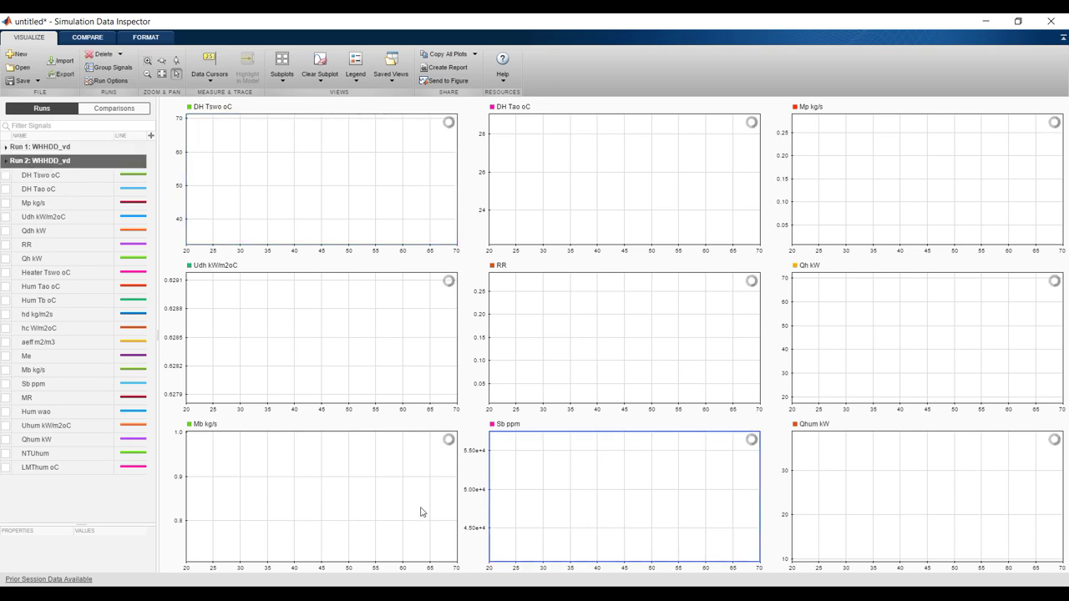
{"action": "left_click", "coordinate": [936, 498]}
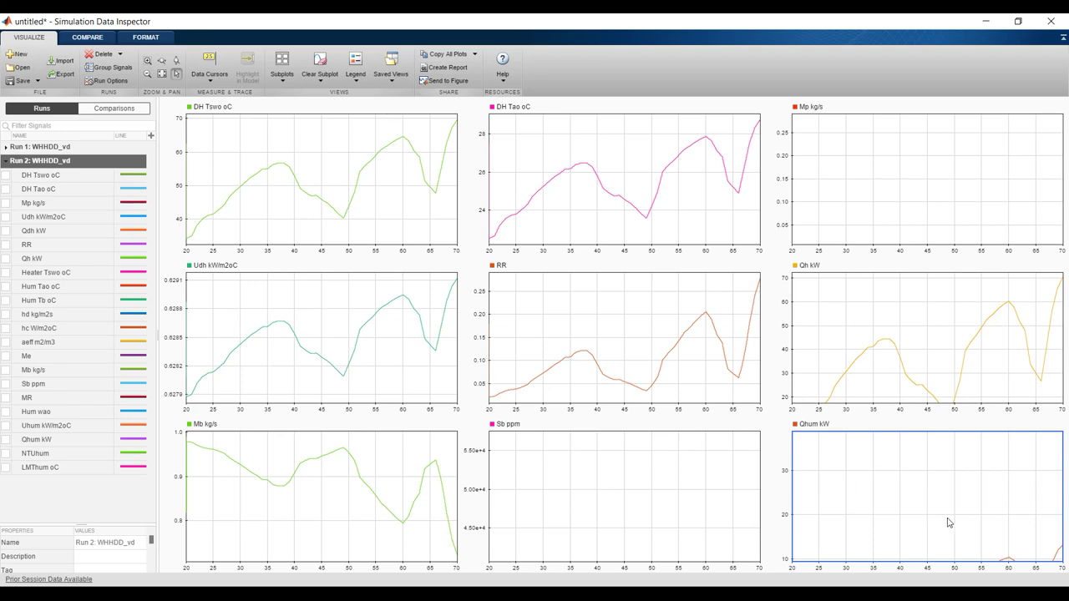
{"action": "left_click", "coordinate": [664, 486]}
{"action": "left_click", "coordinate": [871, 471]}
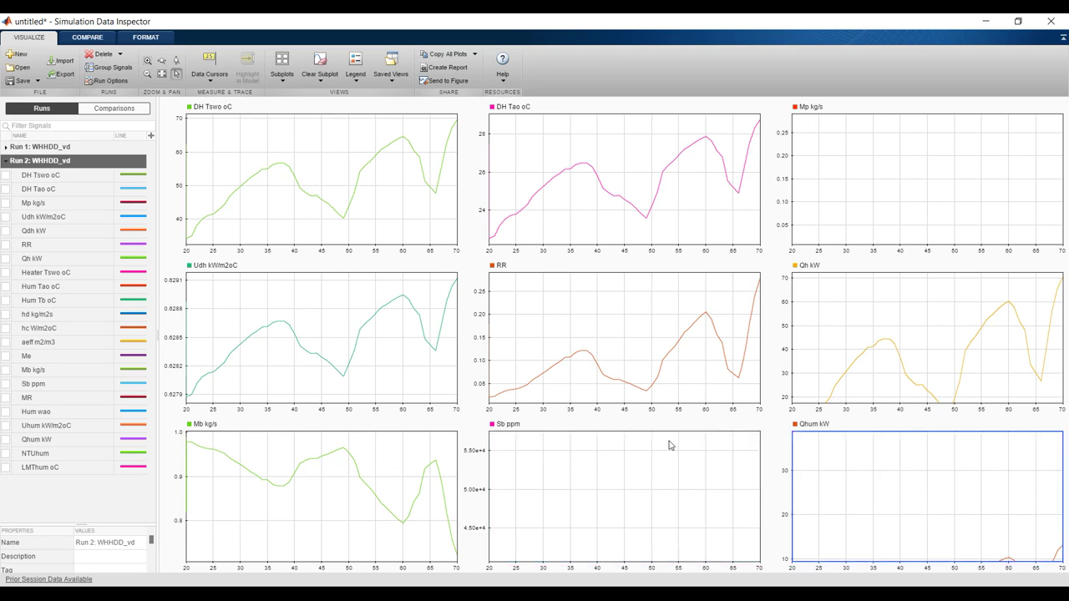
{"action": "left_click", "coordinate": [5, 441]}
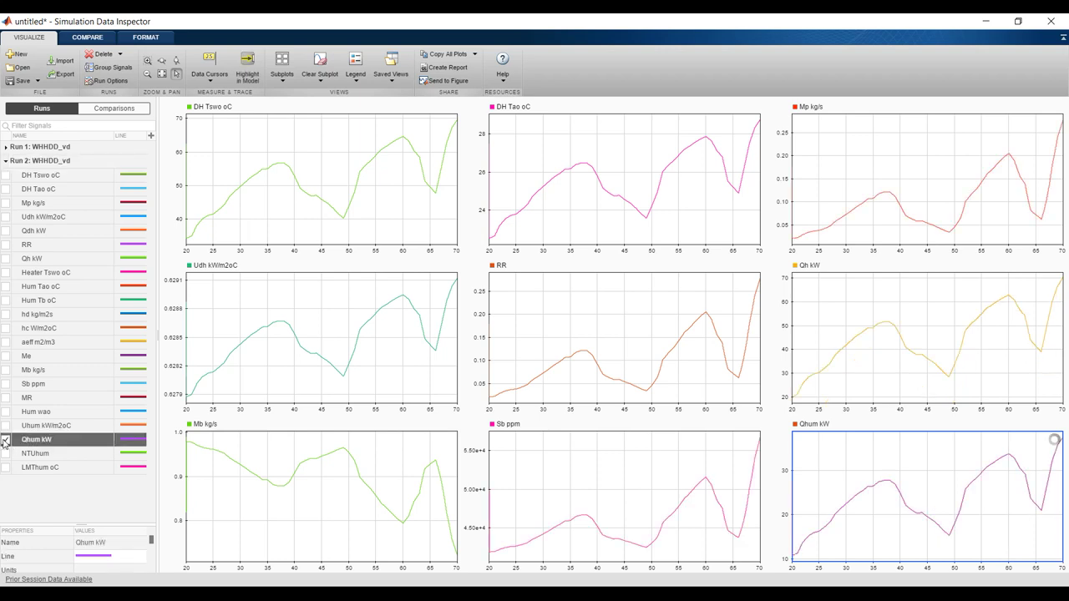
{"action": "left_click", "coordinate": [6, 440]}
Clear Sb ppm from the bottom-middle plot and try the Run 1 and Run 2 NTUhum signals there
{"action": "left_click", "coordinate": [608, 493]}
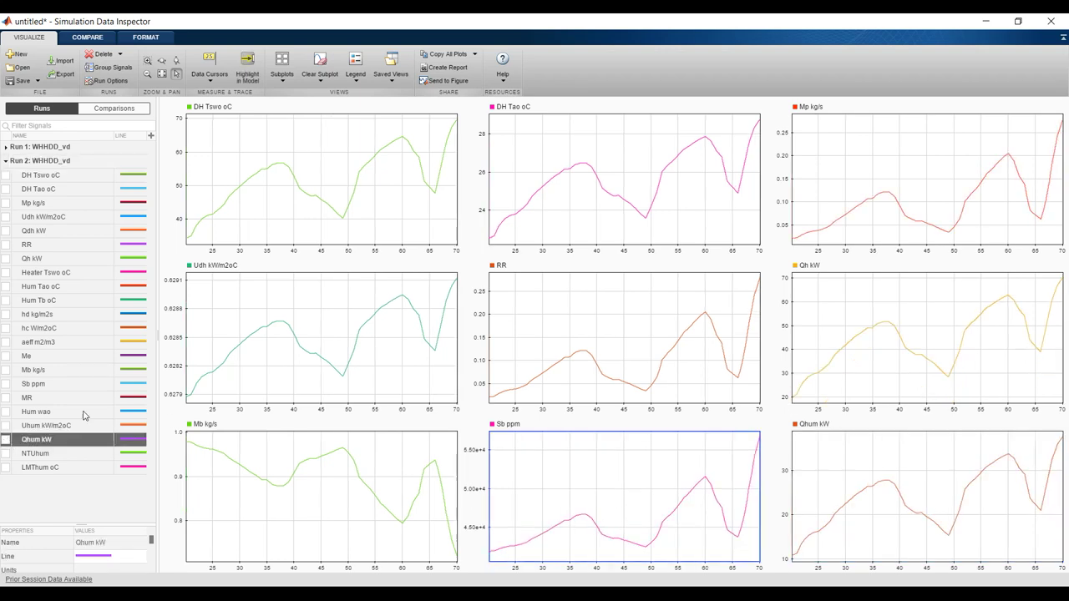
{"action": "left_click", "coordinate": [5, 384]}
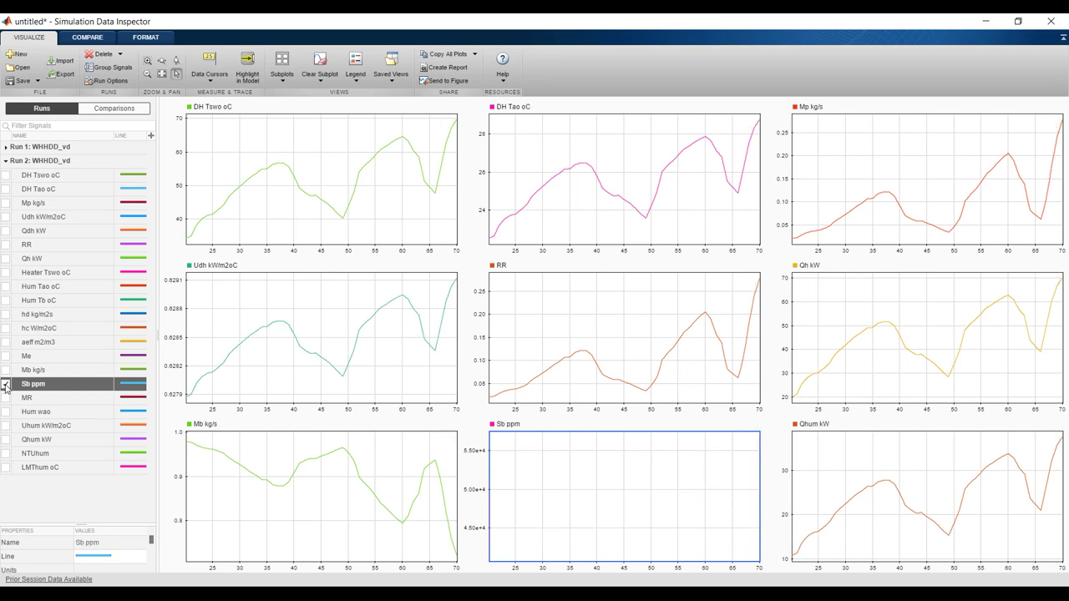
{"action": "left_click", "coordinate": [6, 384]}
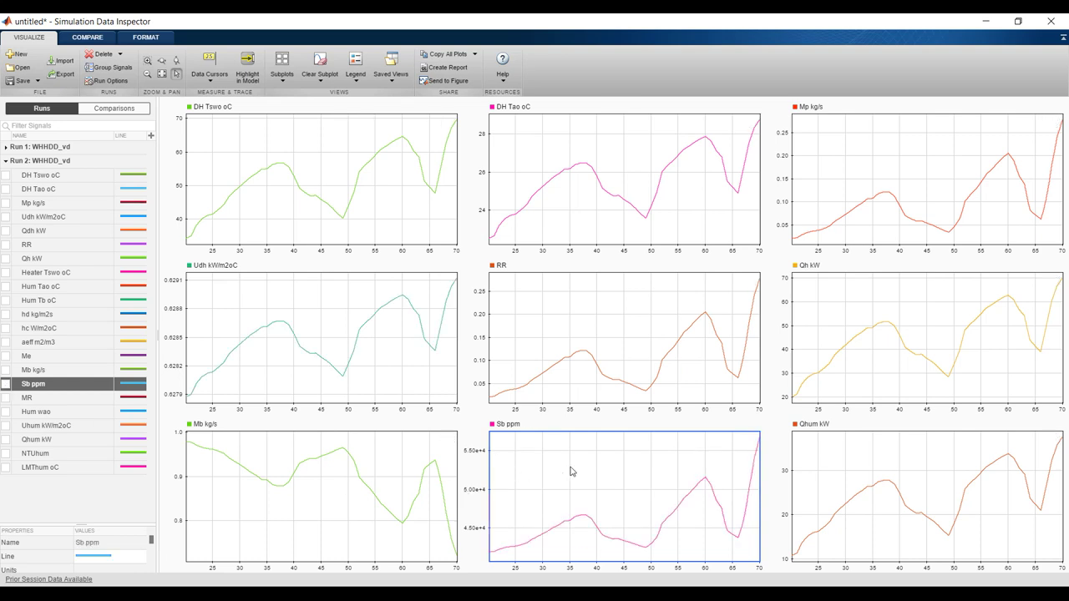
{"action": "left_click", "coordinate": [6, 147]}
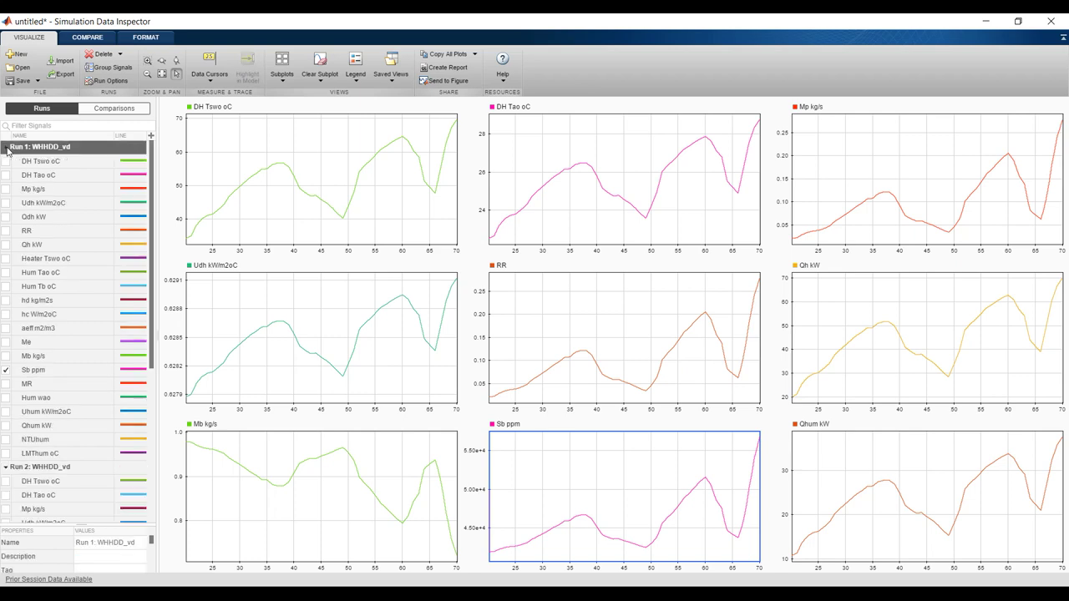
{"action": "left_click", "coordinate": [7, 372]}
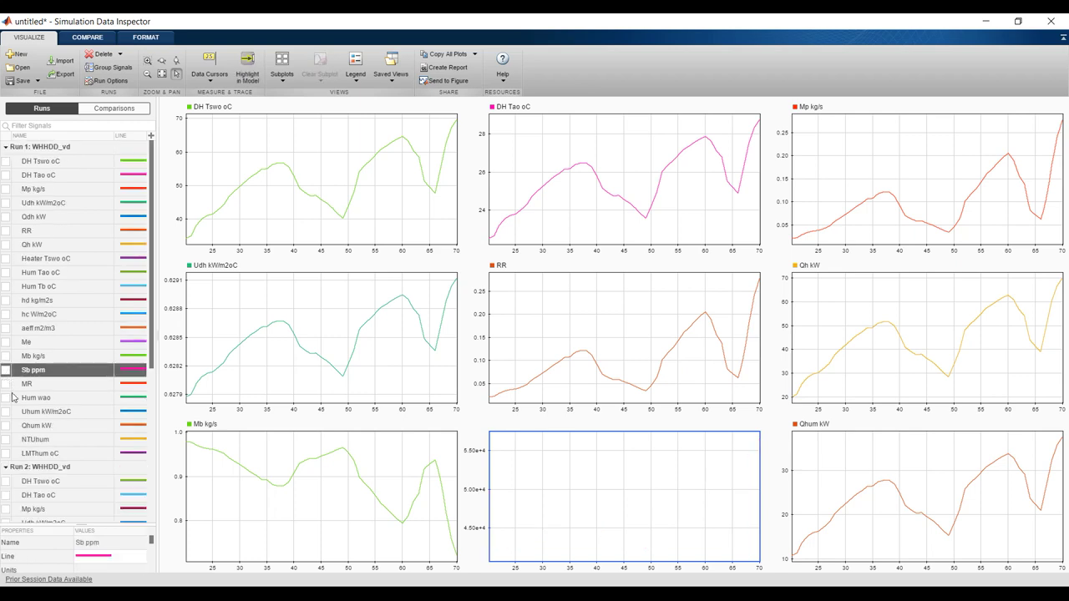
{"action": "left_click", "coordinate": [6, 441]}
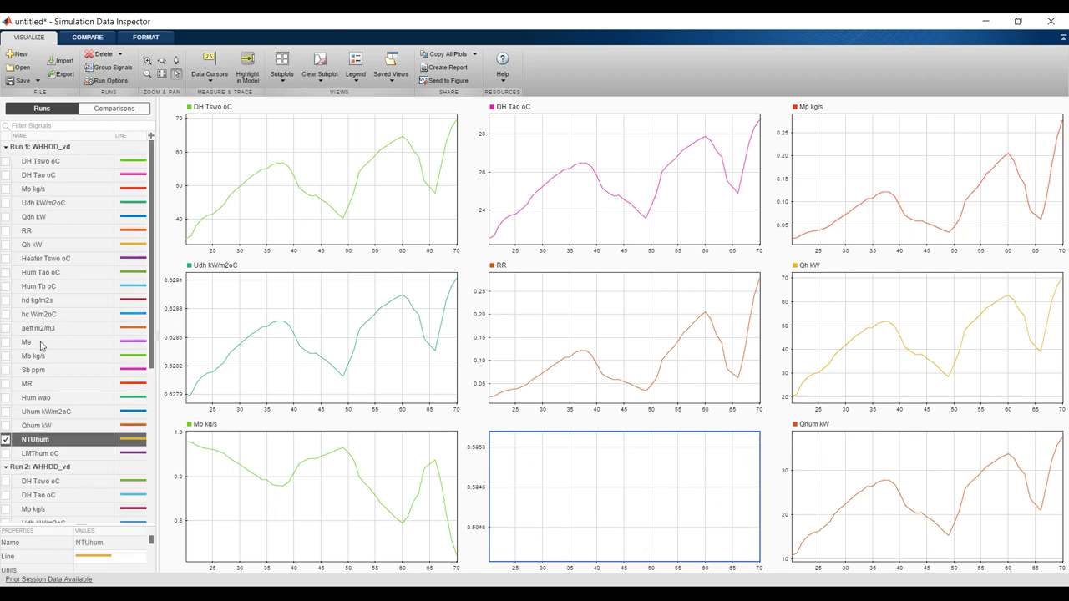
{"action": "scroll", "coordinate": [49, 376], "scroll_direction": "down", "scroll_amount": 4}
{"action": "scroll", "coordinate": [50, 411], "scroll_direction": "down", "scroll_amount": 2}
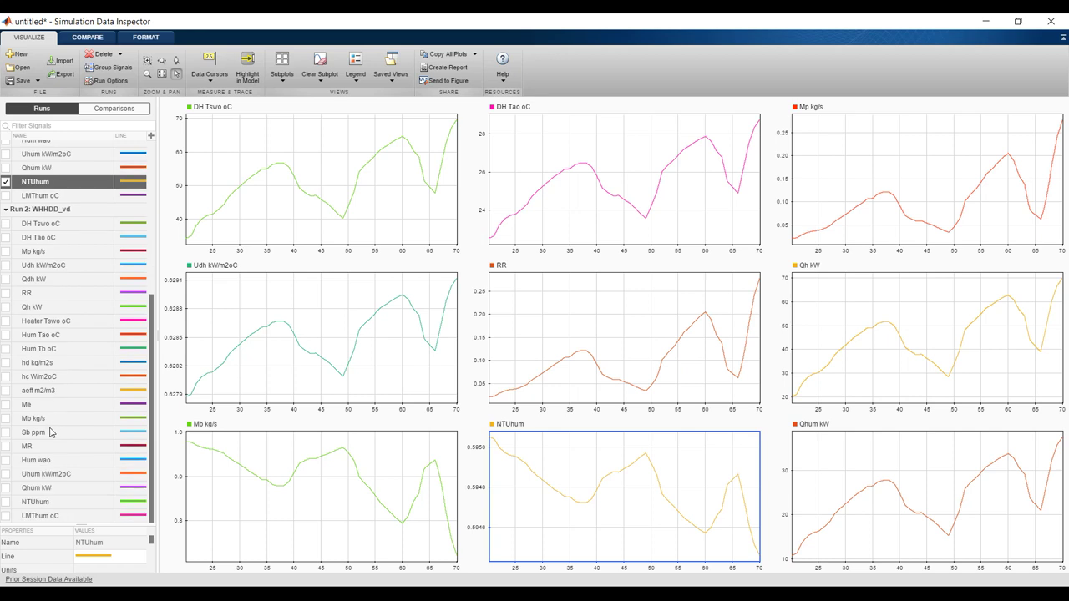
{"action": "left_click", "coordinate": [7, 504]}
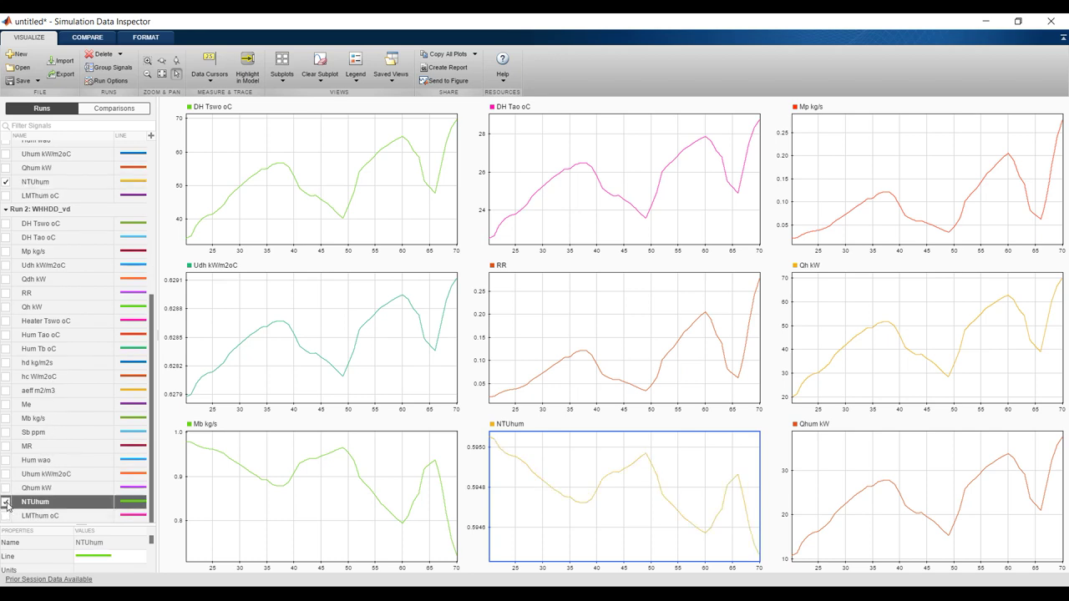
{"action": "left_click", "coordinate": [7, 504]}
Overlay Run 1 and Run 2 Uhum kW/m2oC in the bottom-middle plot, replacing NTUhum
{"action": "left_click", "coordinate": [6, 475]}
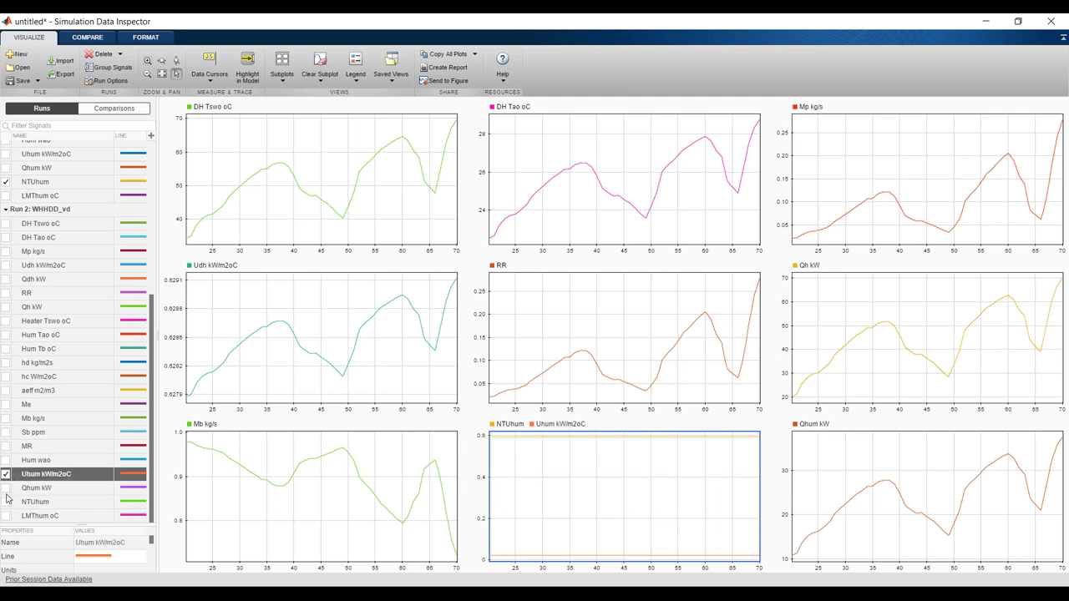
{"action": "left_click", "coordinate": [5, 181]}
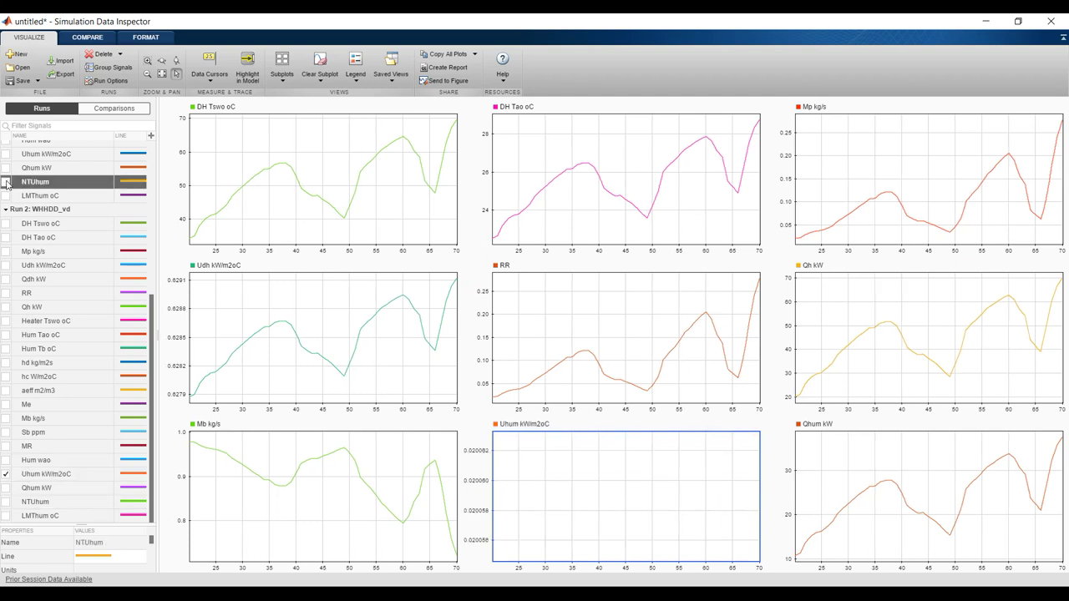
{"action": "left_click", "coordinate": [6, 155]}
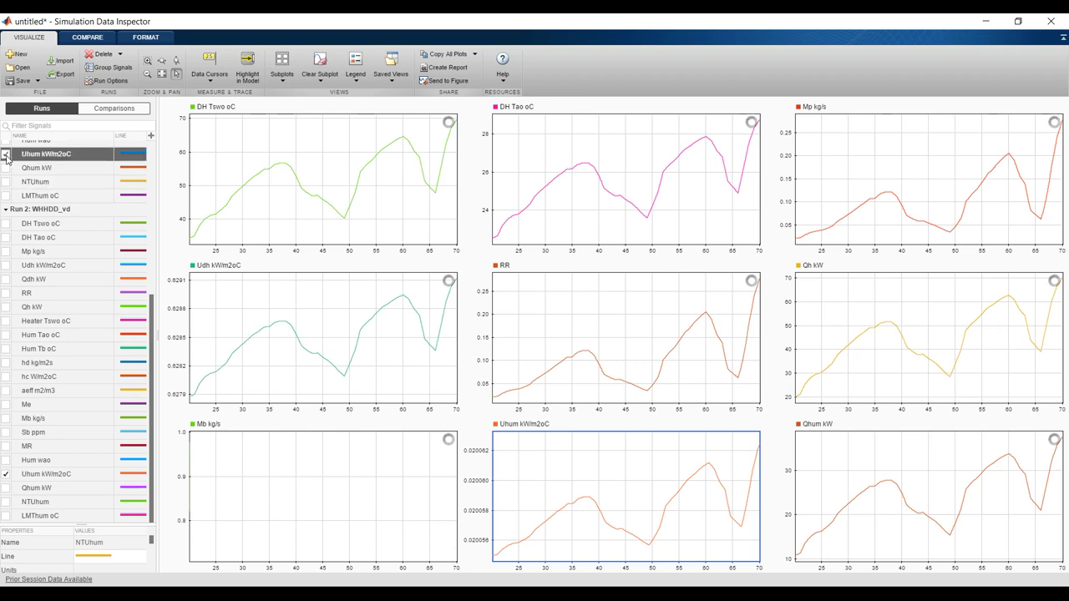
{"action": "left_click", "coordinate": [6, 155]}
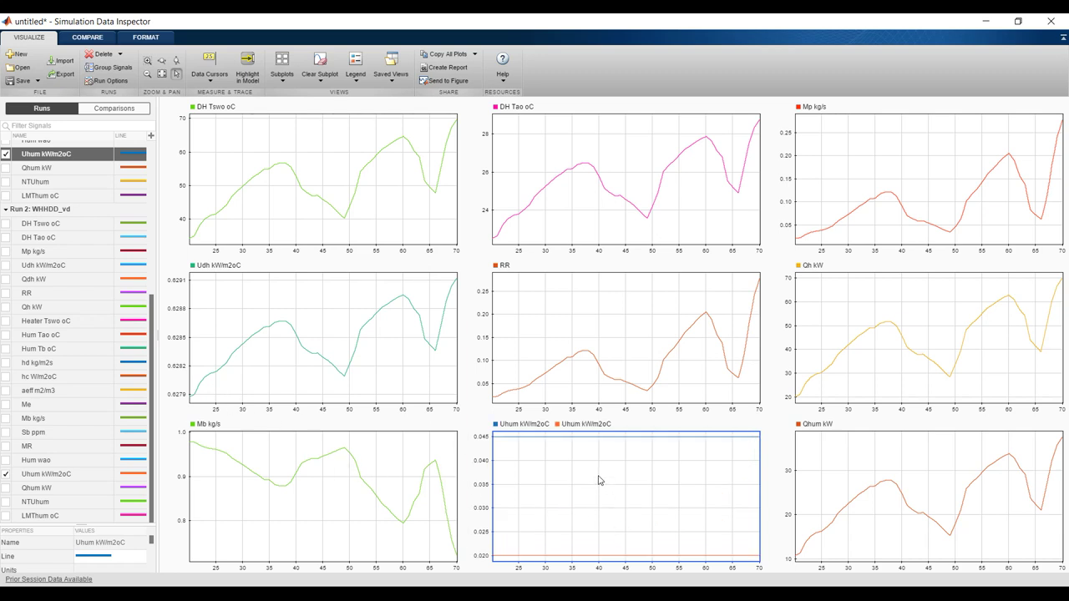
{"action": "left_click", "coordinate": [6, 155]}
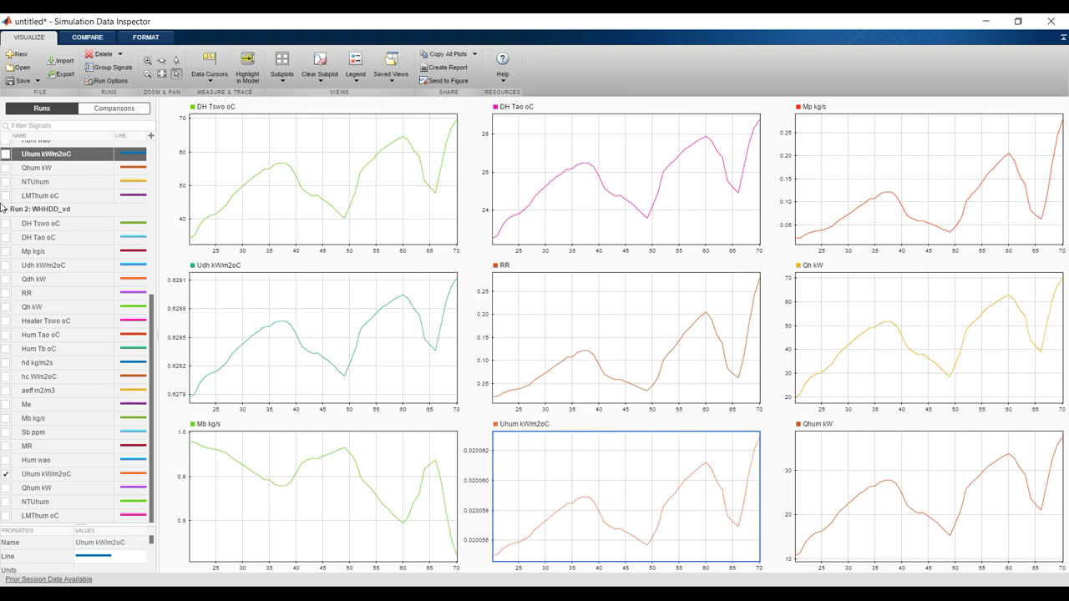
{"action": "scroll", "coordinate": [18, 271], "scroll_direction": "up", "scroll_amount": 3}
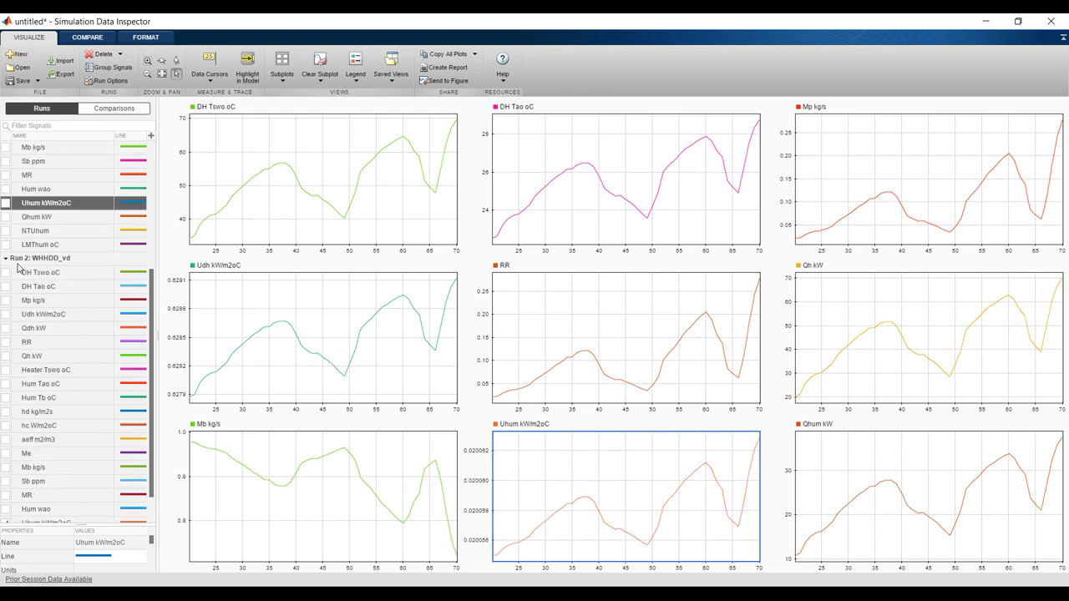
{"action": "left_click", "coordinate": [5, 288]}
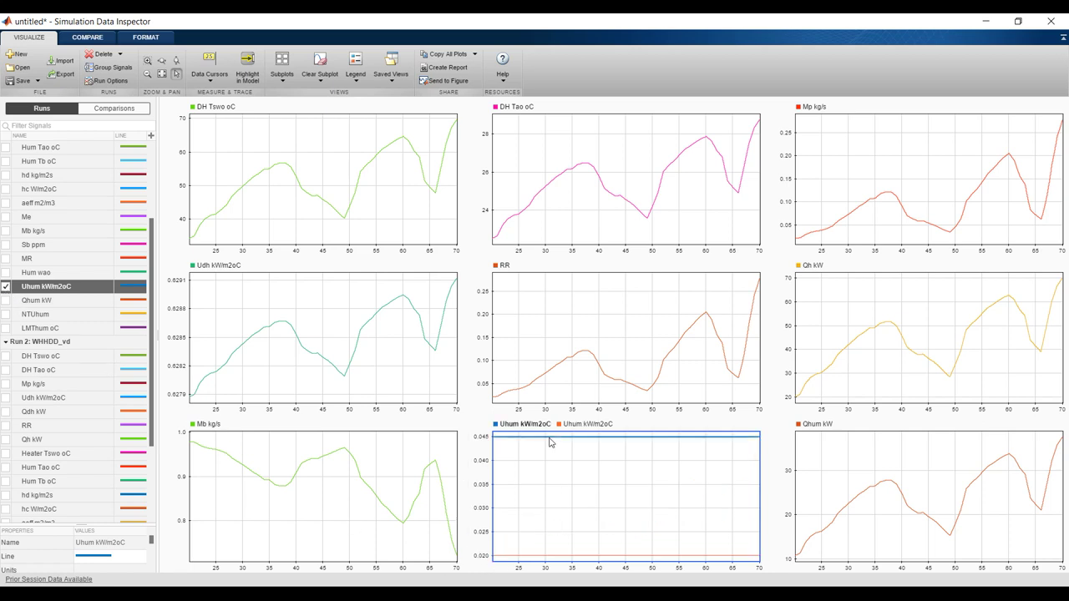
Compare the Run 1 and Run 2 Uhum lines, then select the Mb kg/s plot
{"action": "left_click", "coordinate": [568, 556]}
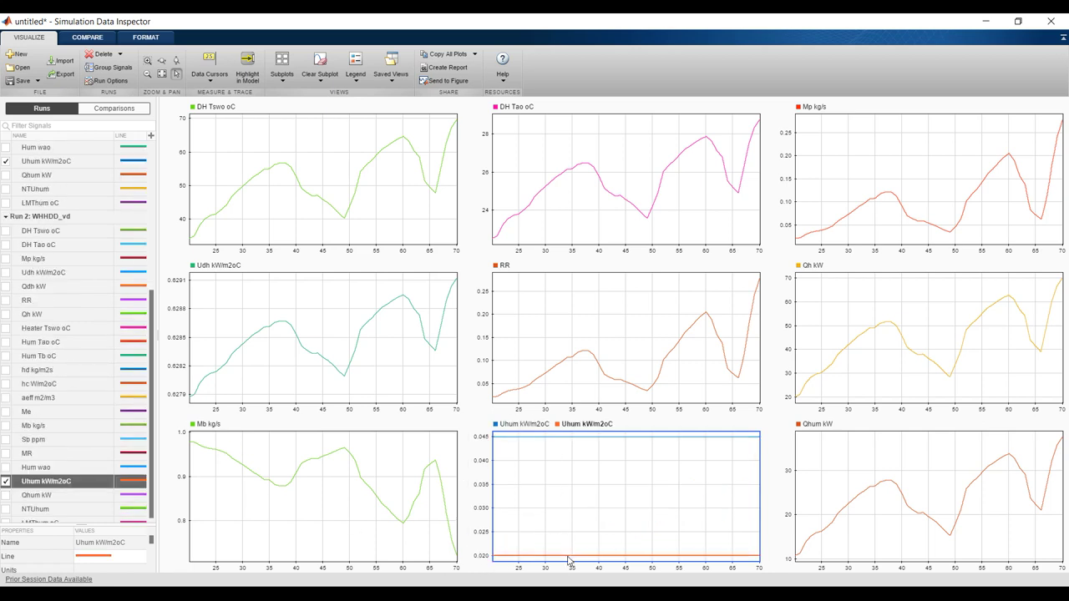
{"action": "left_click", "coordinate": [568, 441]}
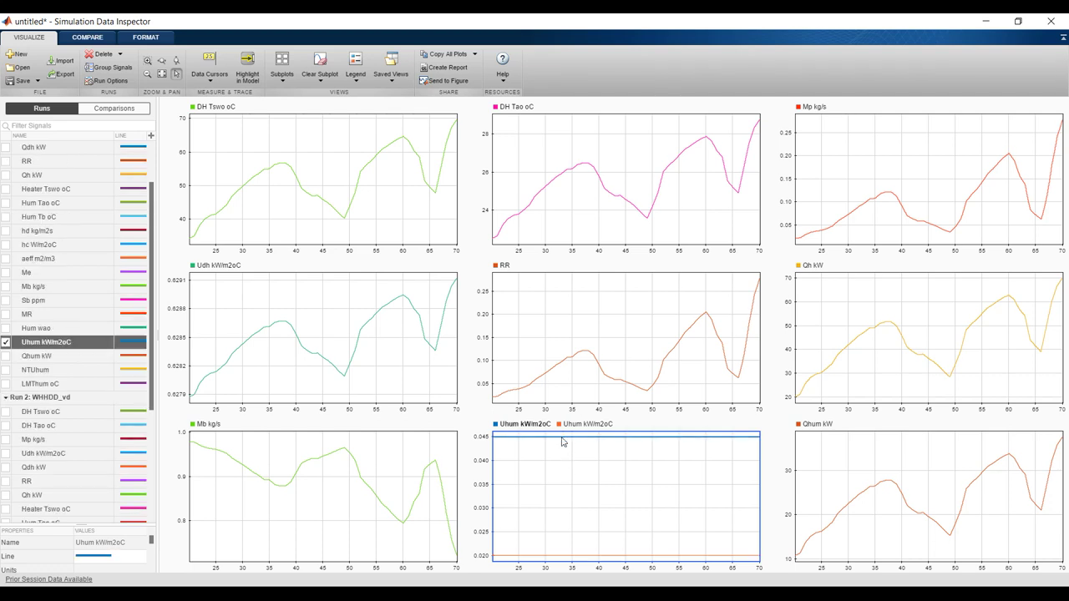
{"action": "left_click", "coordinate": [581, 556]}
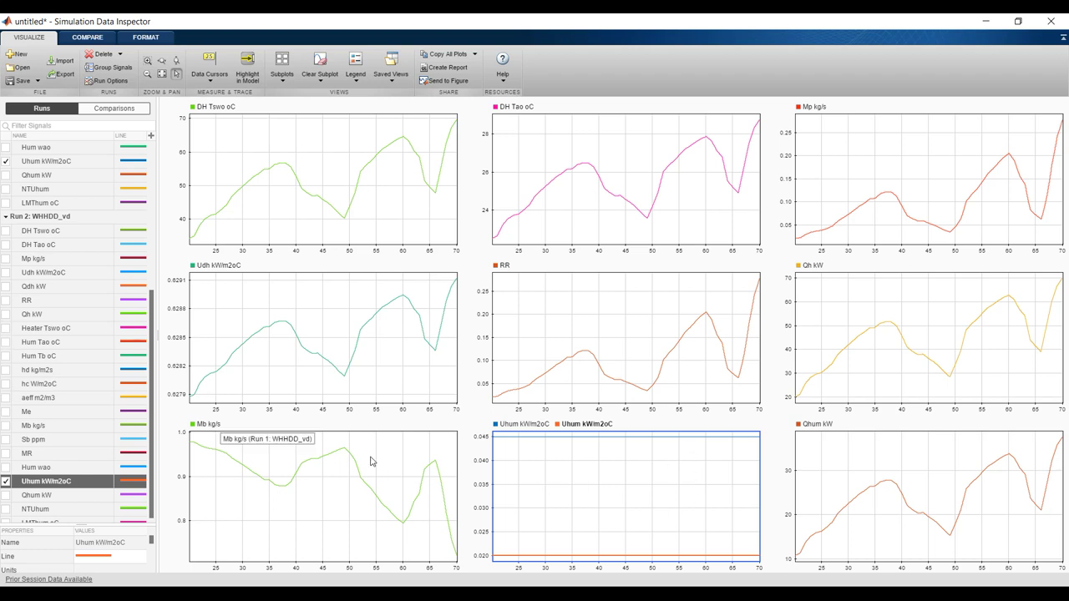
{"action": "left_click", "coordinate": [324, 517]}
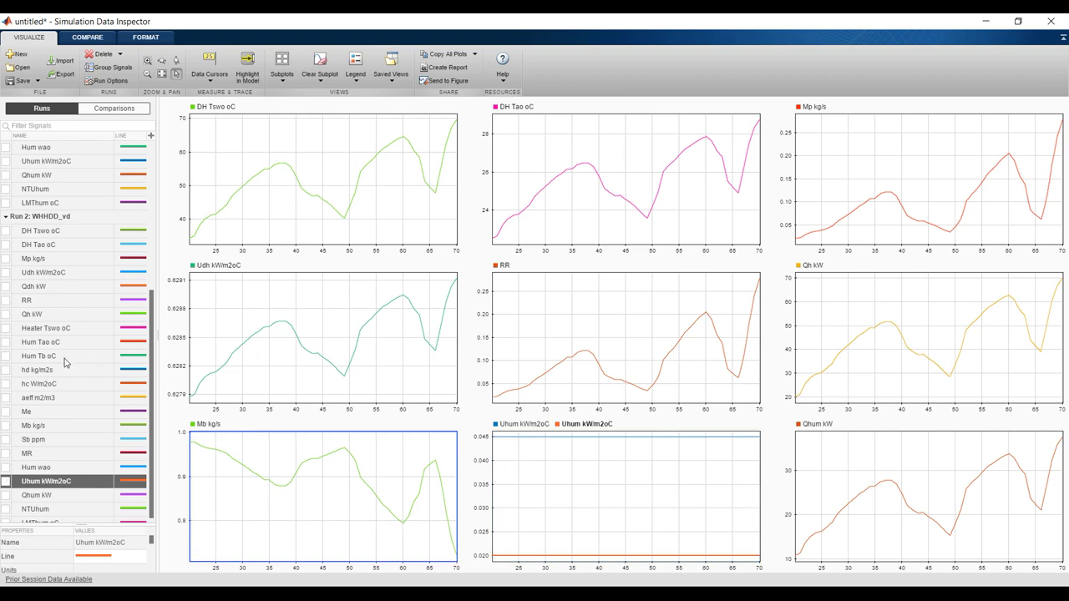
{"action": "scroll", "coordinate": [52, 427], "scroll_direction": "down", "scroll_amount": 1}
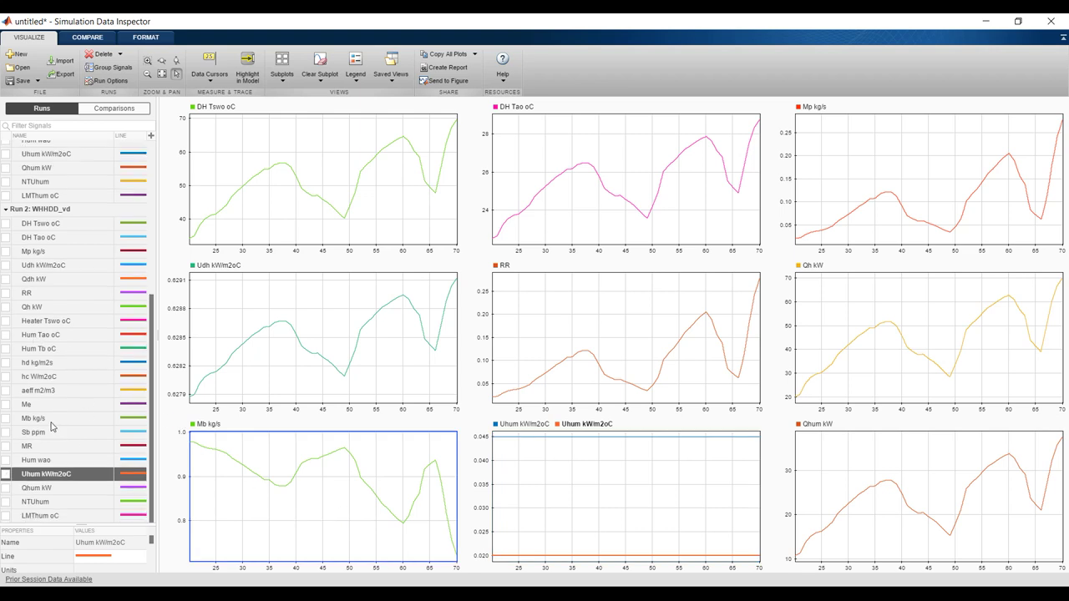
{"action": "scroll", "coordinate": [13, 289], "scroll_direction": "up", "scroll_amount": 6}
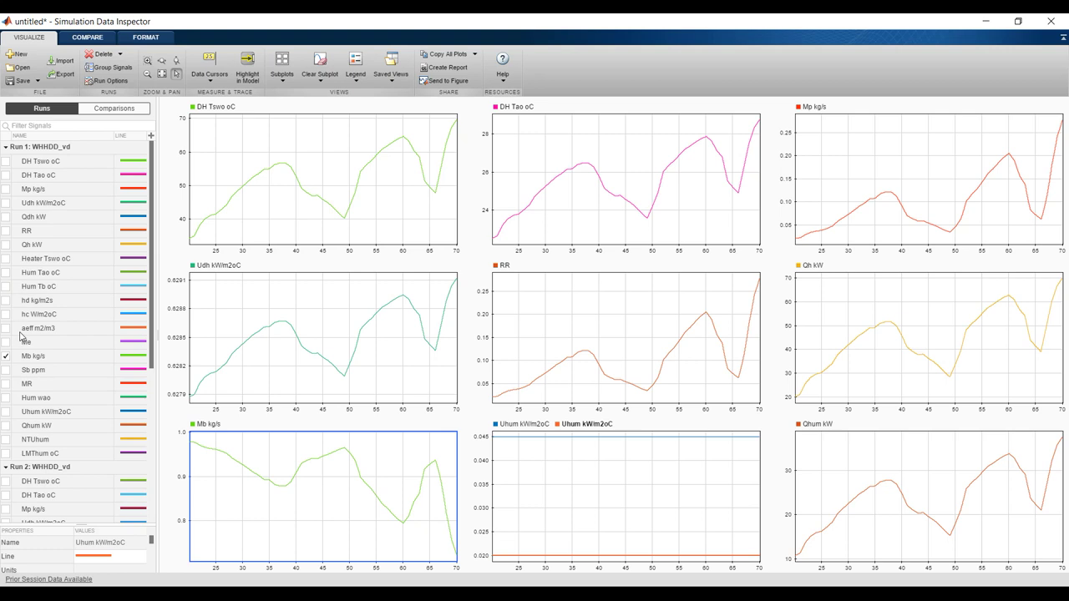
Replace Mb kg/s with Qhum kW from Run 2 and Run 1, overlaid in the bottom-left subplot
{"action": "left_click", "coordinate": [6, 357]}
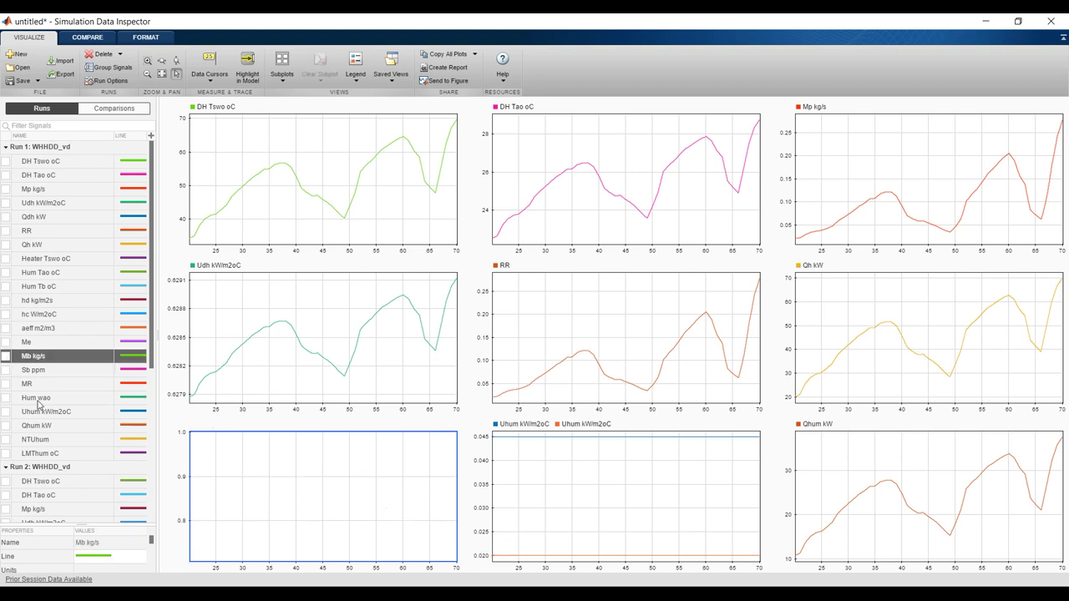
{"action": "scroll", "coordinate": [36, 418], "scroll_direction": "down", "scroll_amount": 3}
{"action": "scroll", "coordinate": [36, 421], "scroll_direction": "down", "scroll_amount": 3}
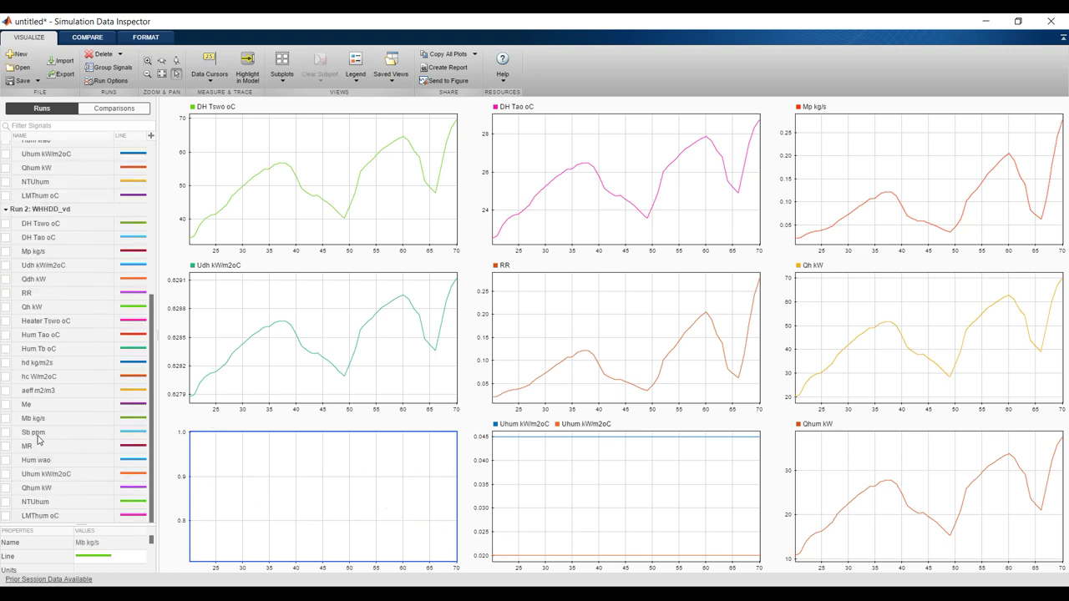
{"action": "left_click", "coordinate": [7, 489]}
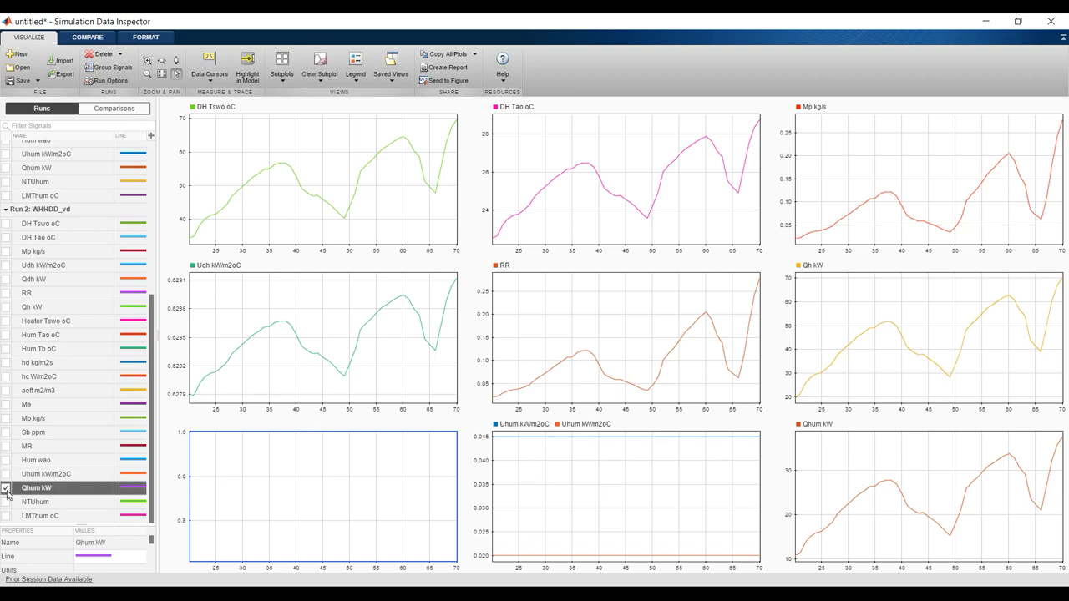
{"action": "scroll", "coordinate": [33, 347], "scroll_direction": "up", "scroll_amount": 3}
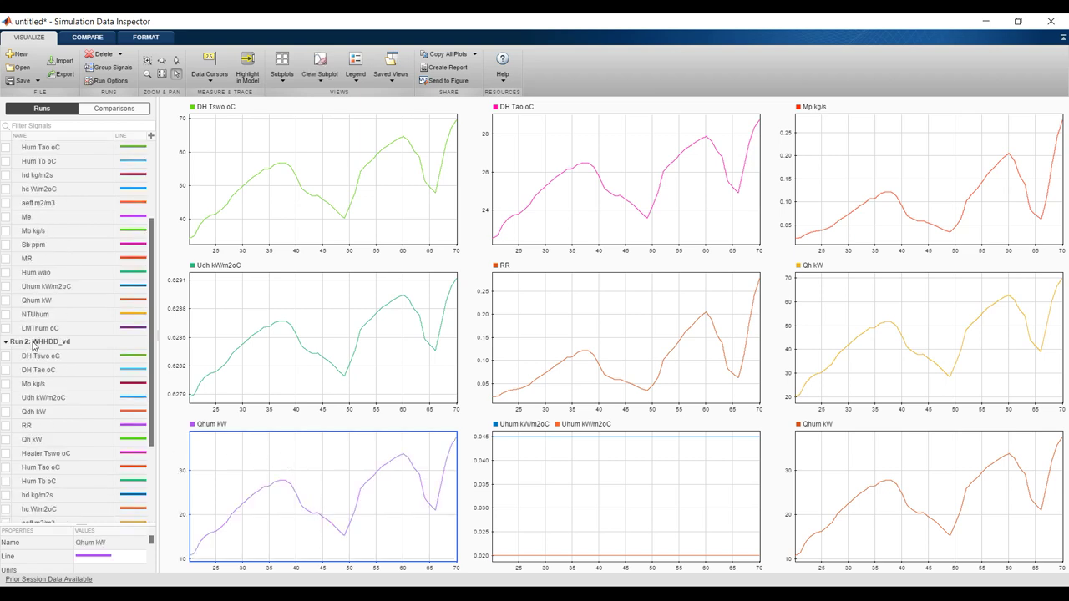
{"action": "left_click", "coordinate": [6, 302]}
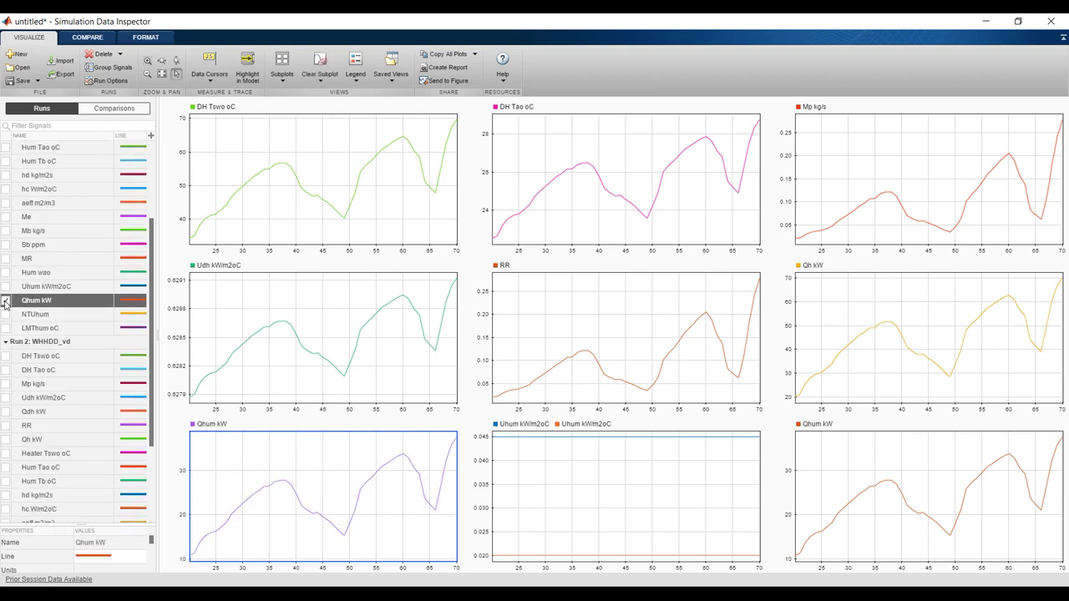
{"action": "left_click", "coordinate": [6, 302]}
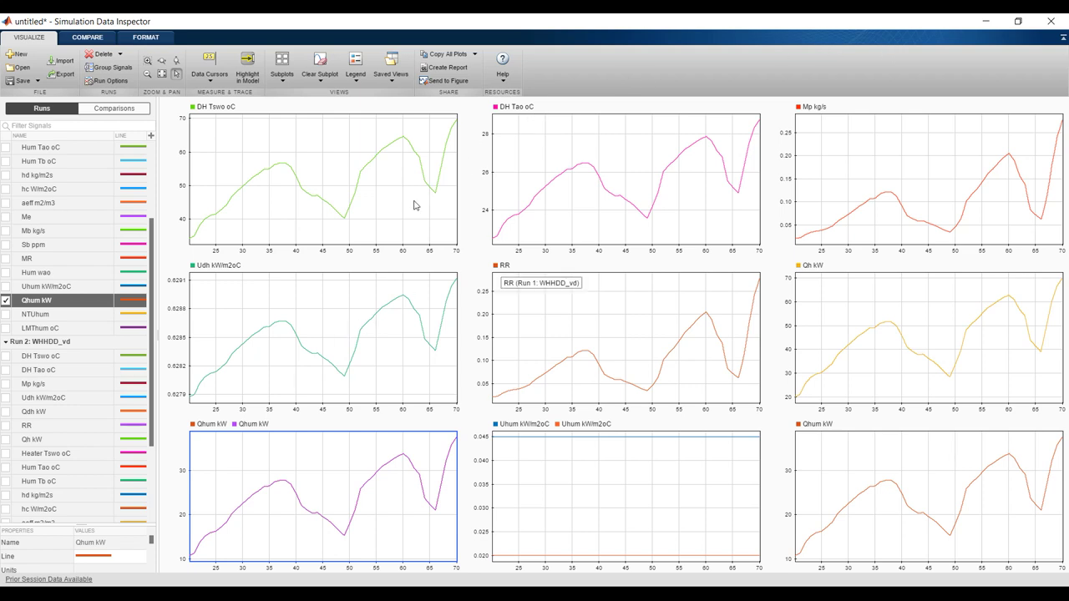
{"action": "left_click", "coordinate": [279, 73]}
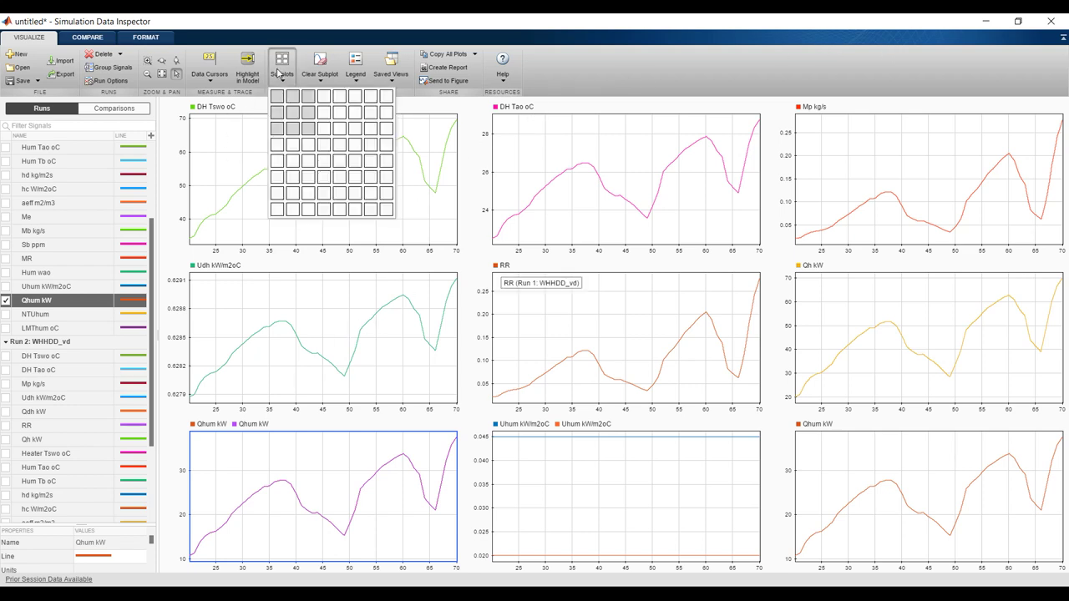
Switch to a 2x2 subplot grid and send the four plots to Figure 1
{"action": "left_click", "coordinate": [292, 114]}
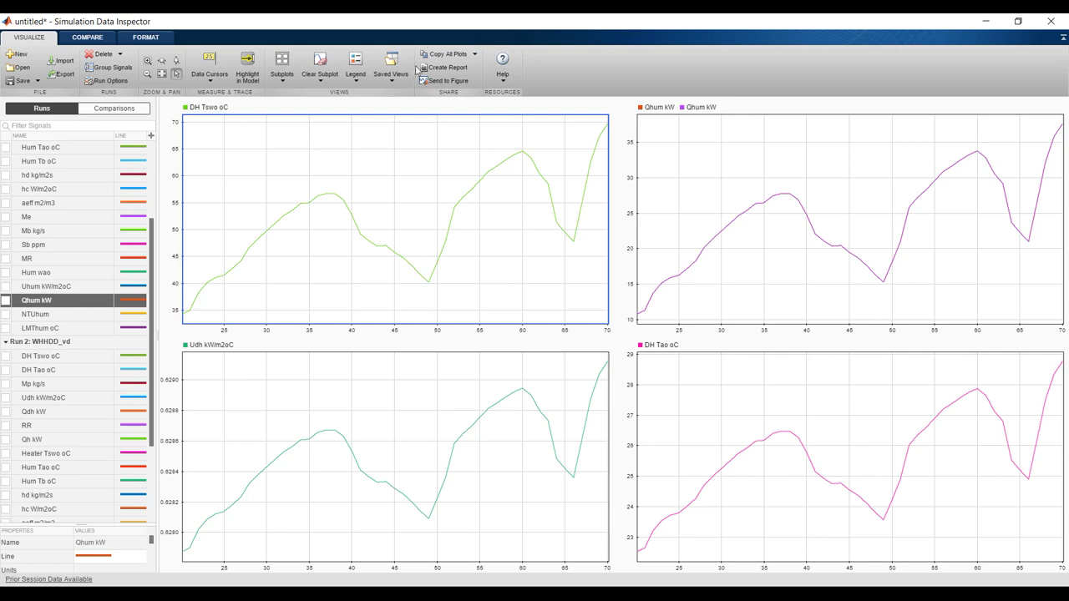
{"action": "left_click", "coordinate": [429, 81]}
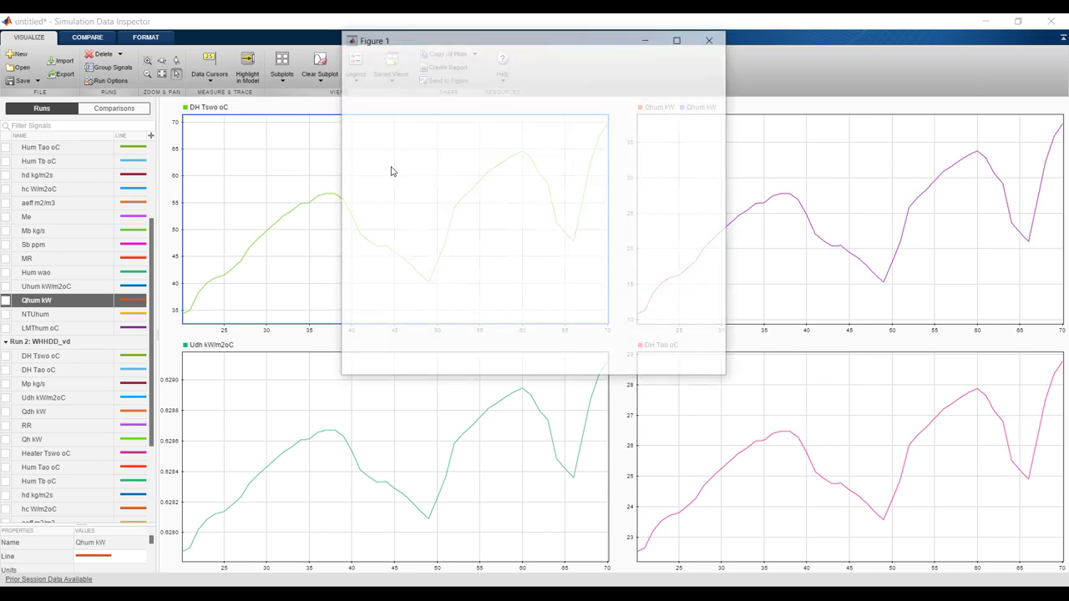
Maximize the figure and set the x-axis label of all four axes to 'Qh, kW'
{"action": "left_click", "coordinate": [680, 40]}
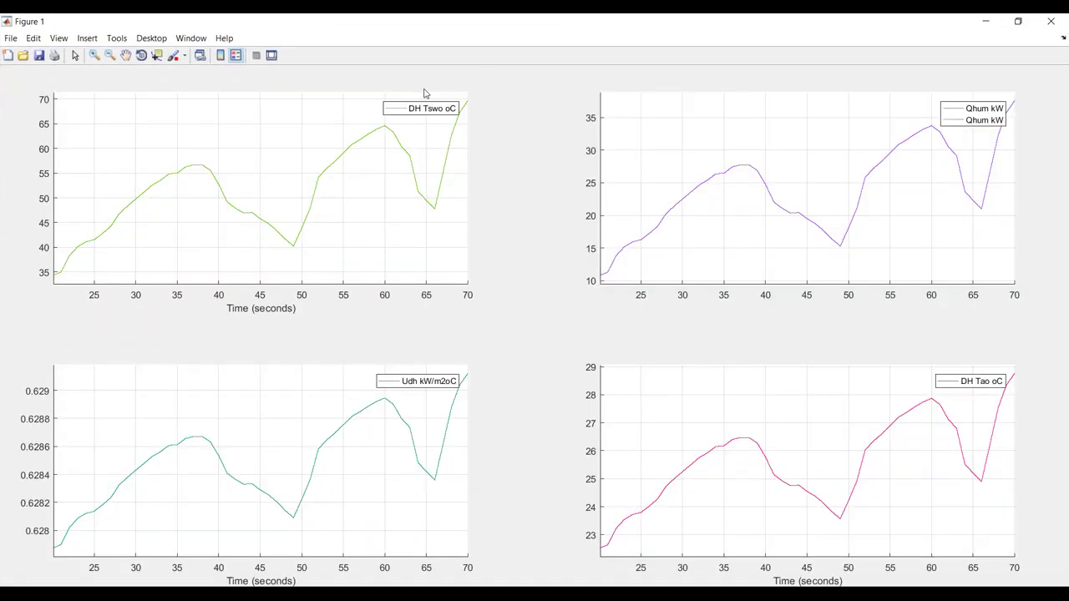
{"action": "left_click", "coordinate": [272, 56]}
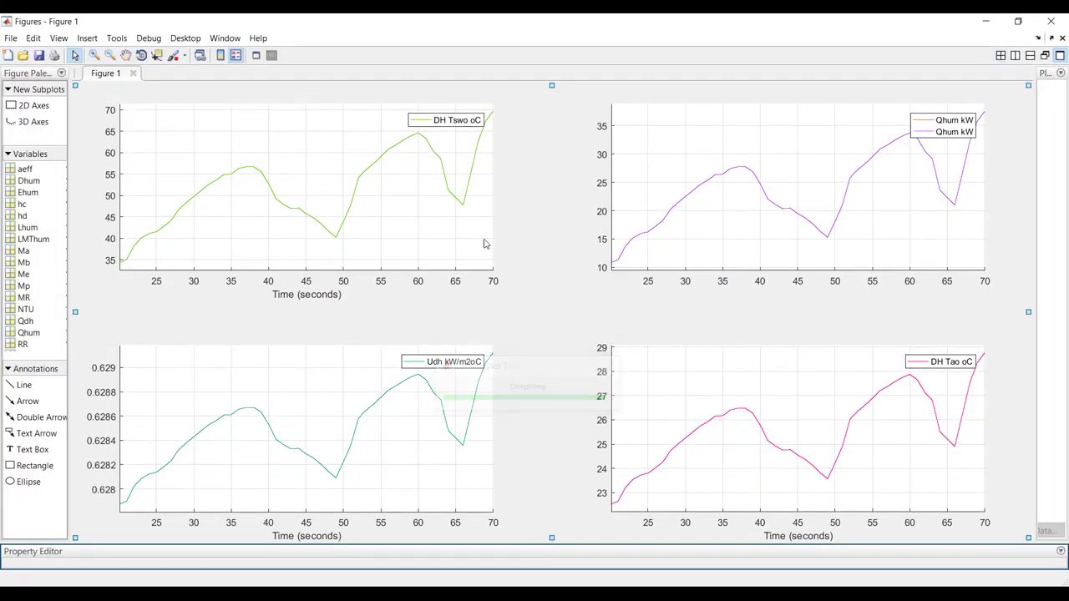
{"action": "left_click_drag", "start_coordinate": [540, 549], "coordinate": [550, 429]}
{"action": "left_click", "coordinate": [393, 180]}
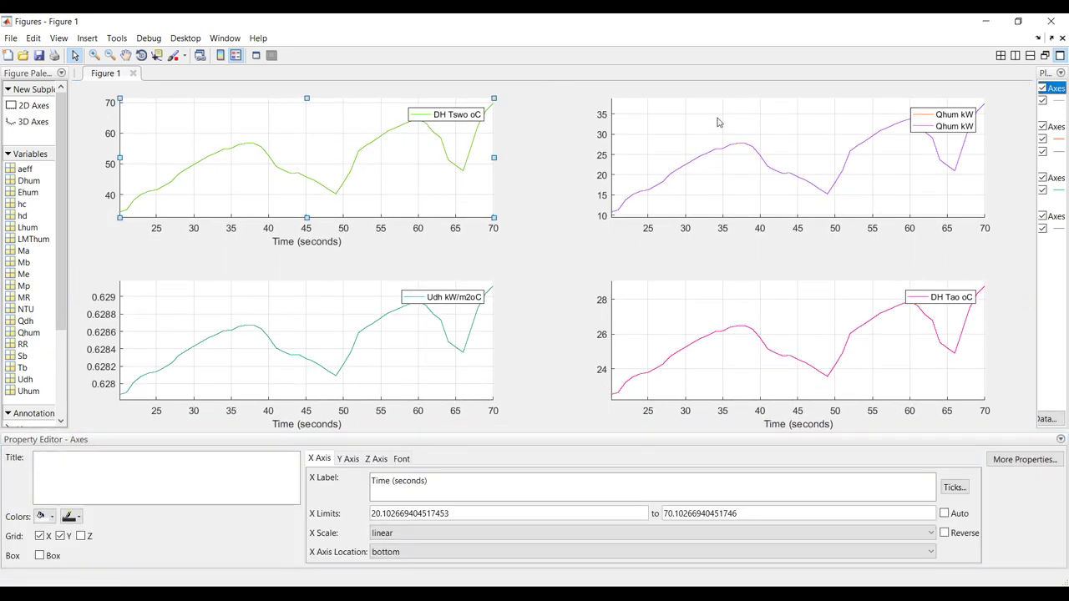
{"action": "left_click", "coordinate": [717, 123], "text": "shift"}
{"action": "left_click", "coordinate": [715, 320], "text": "shift"}
{"action": "left_click", "coordinate": [405, 357], "text": "shift"}
{"action": "left_click_drag", "start_coordinate": [413, 490], "coordinate": [352, 484]}
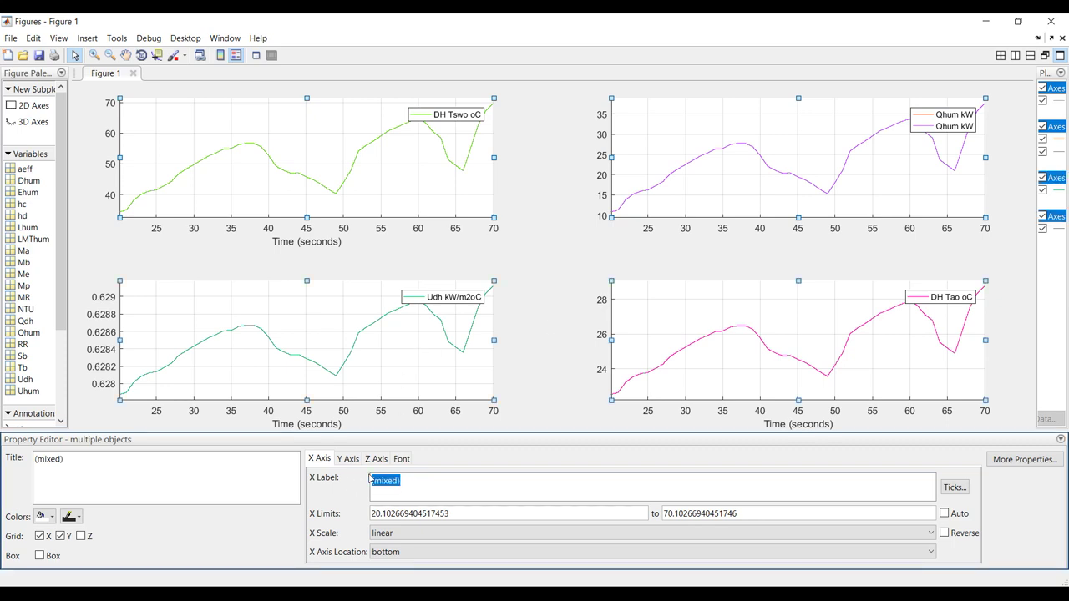
{"action": "type", "text": "Qh, kW"}
Set the DH Tswo oC line width to 2.0, then close the figure
{"action": "left_click", "coordinate": [592, 337]}
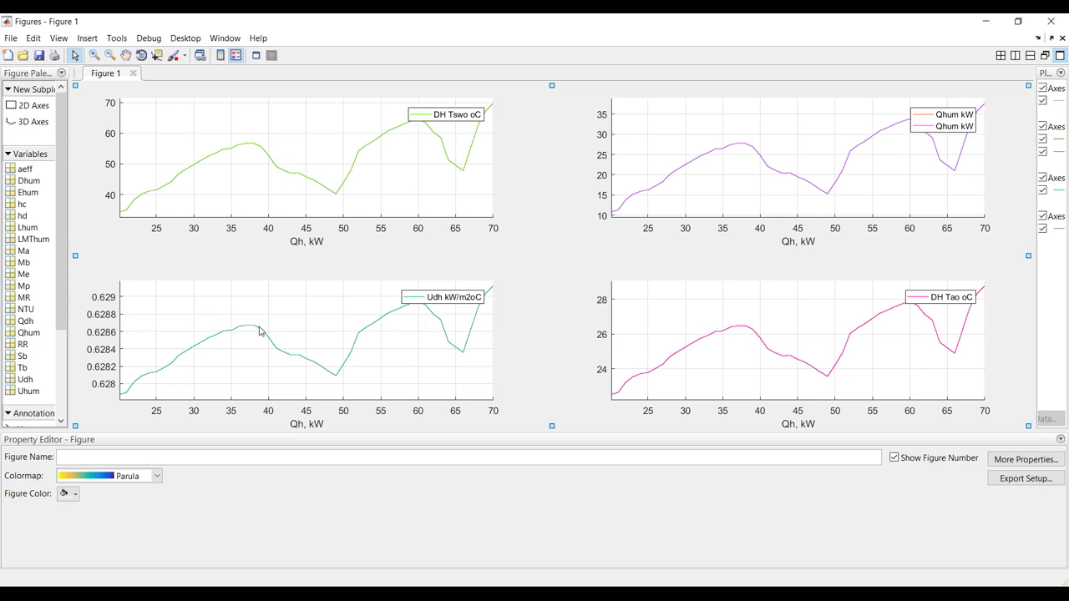
{"action": "left_click", "coordinate": [65, 495]}
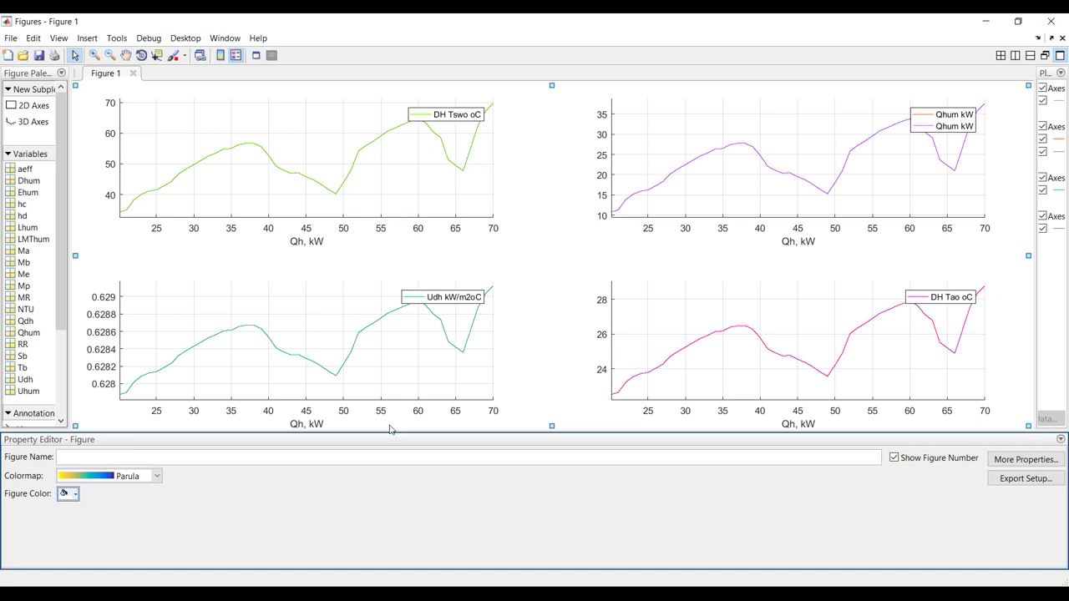
{"action": "left_click_drag", "start_coordinate": [500, 493], "coordinate": [498, 498]}
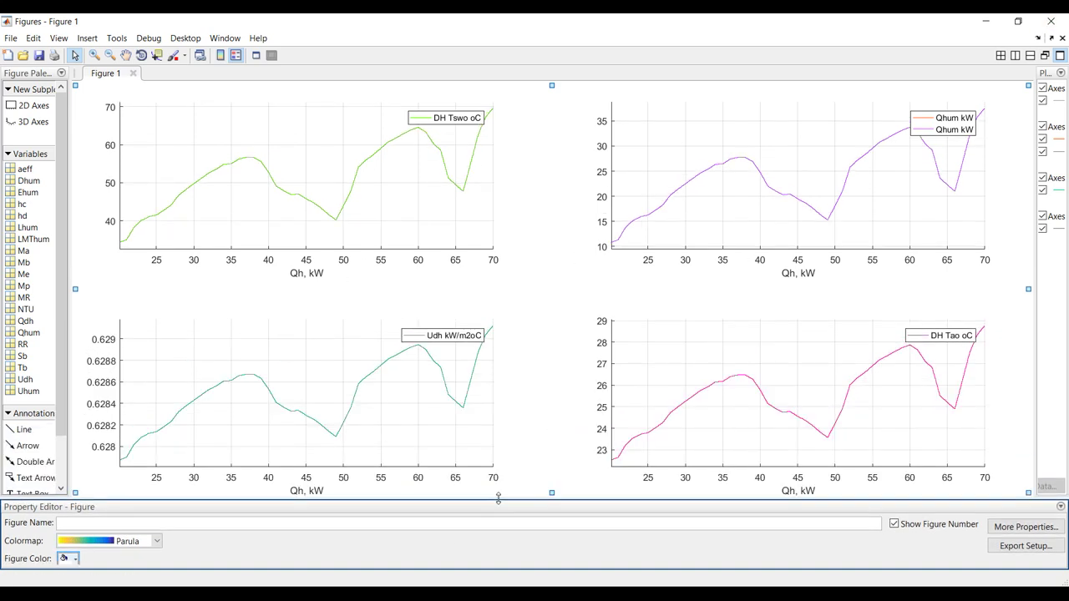
{"action": "left_click", "coordinate": [452, 175]}
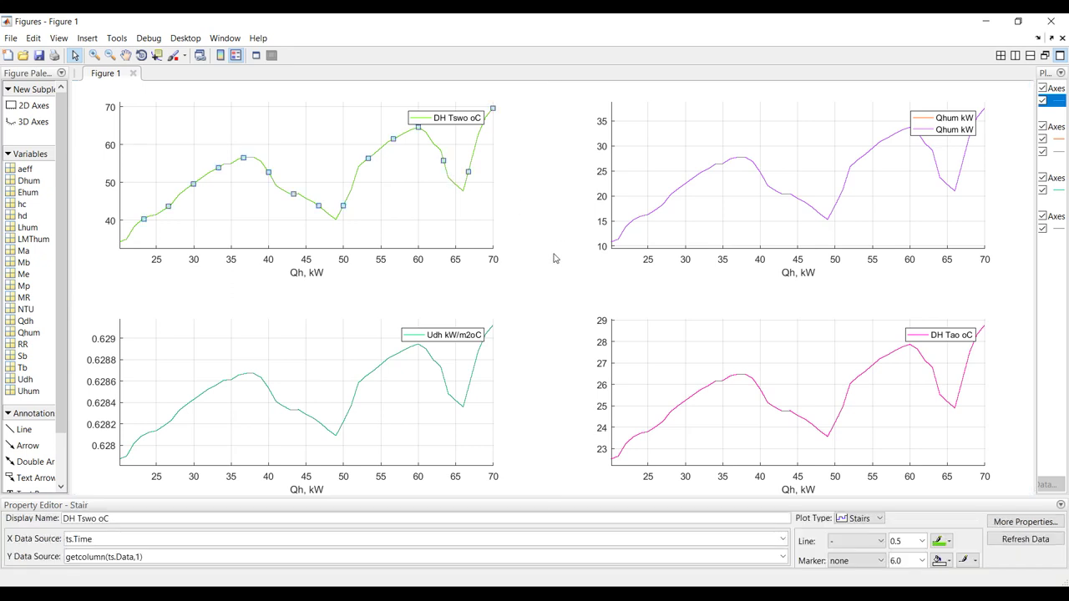
{"action": "left_click", "coordinate": [922, 542]}
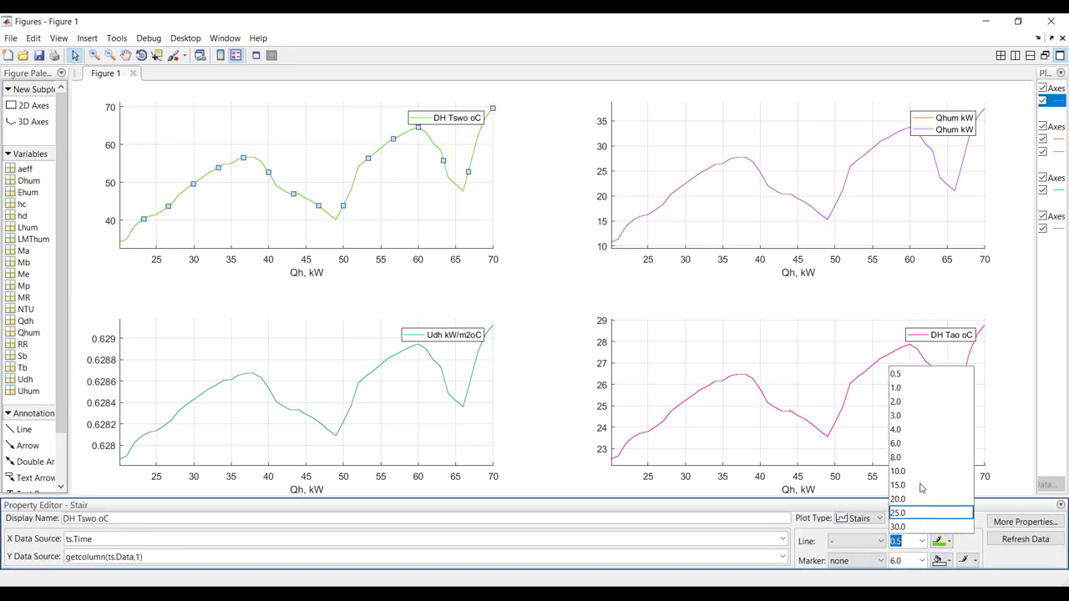
{"action": "left_click", "coordinate": [908, 409]}
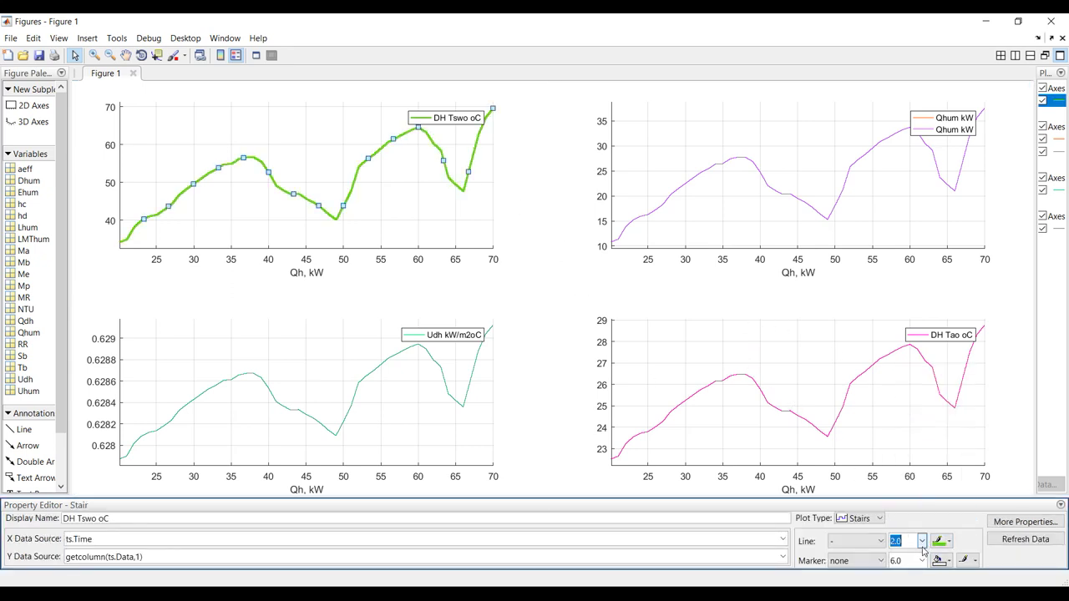
{"action": "left_click", "coordinate": [1050, 20]}
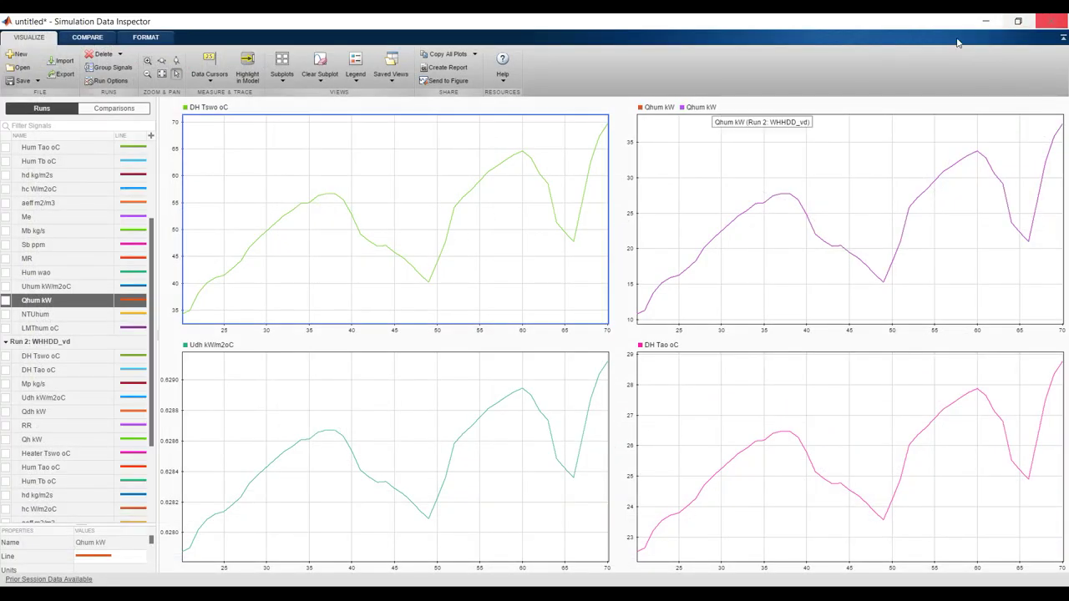
Delete all runs, close the Data Inspector, and save WHHDD_vd from its top-level system
{"action": "left_click", "coordinate": [119, 54]}
{"action": "left_click", "coordinate": [125, 90]}
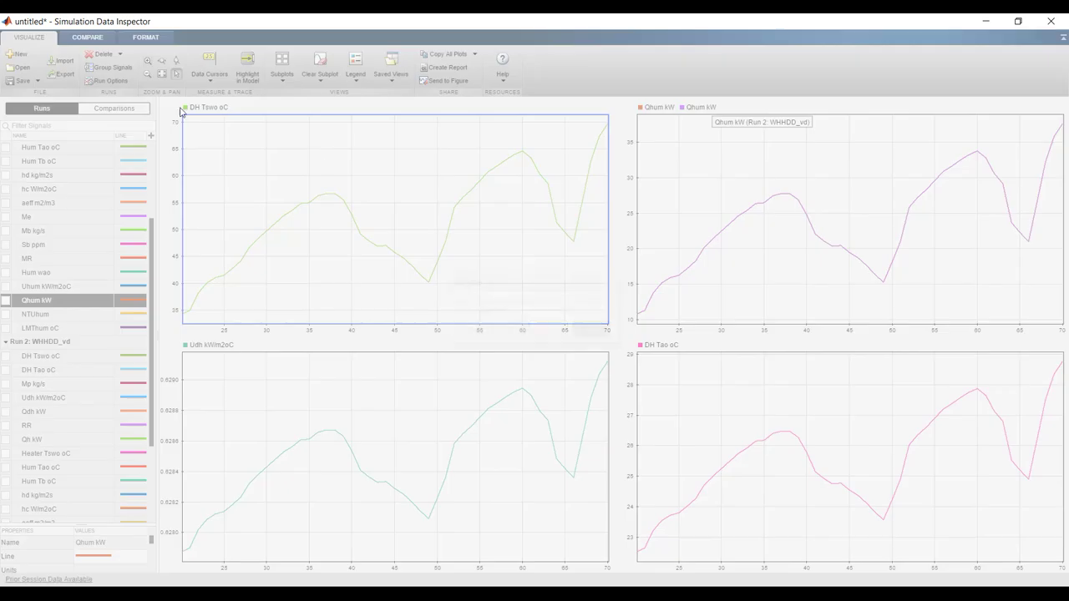
{"action": "left_click", "coordinate": [547, 330]}
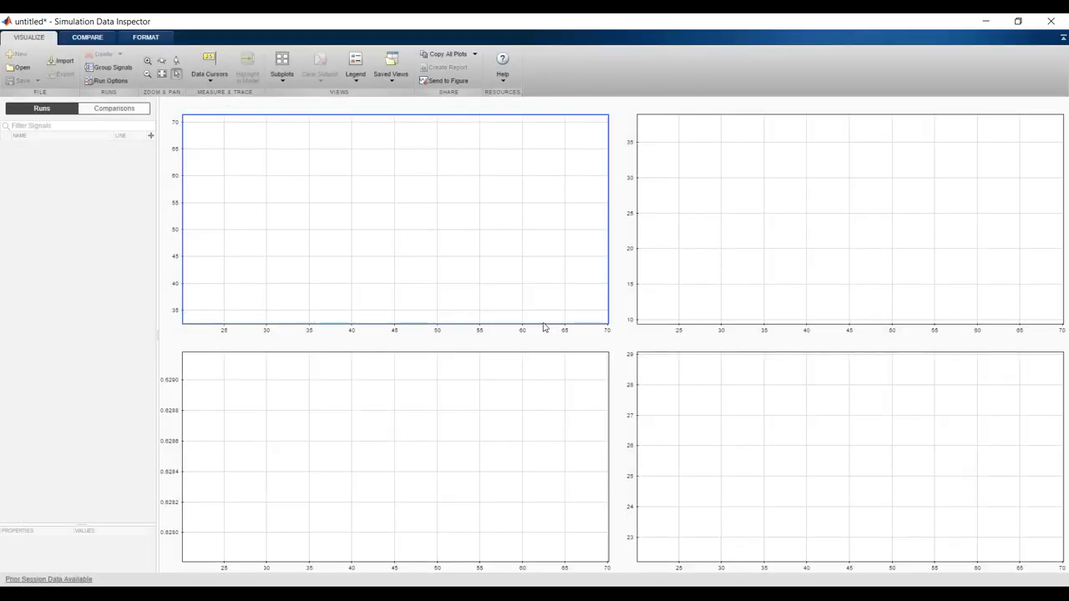
{"action": "left_click", "coordinate": [1050, 20]}
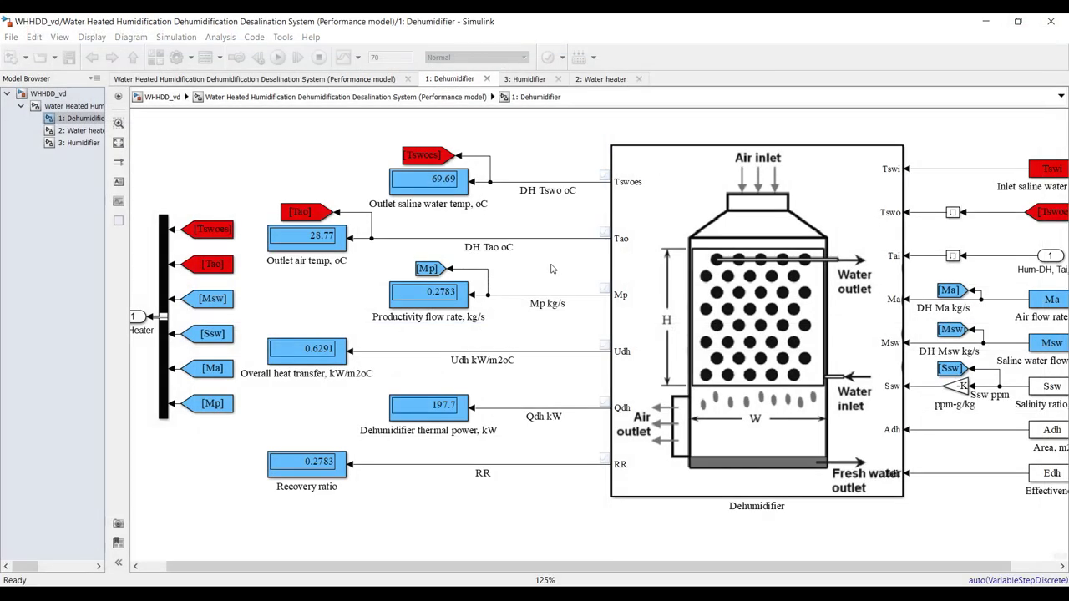
{"action": "left_click", "coordinate": [74, 106]}
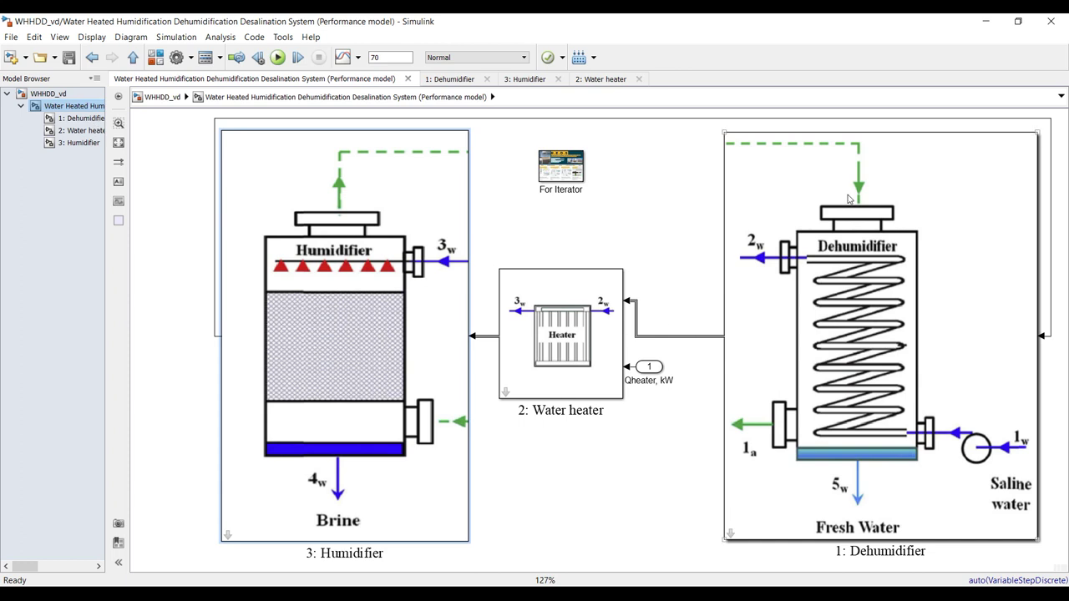
{"action": "left_click", "coordinate": [69, 57]}
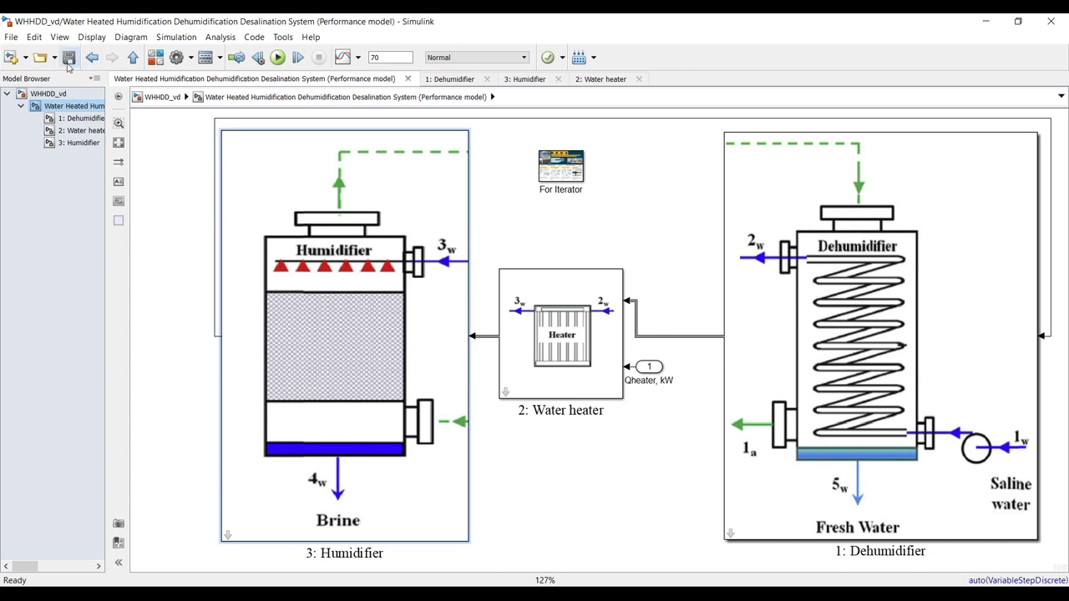